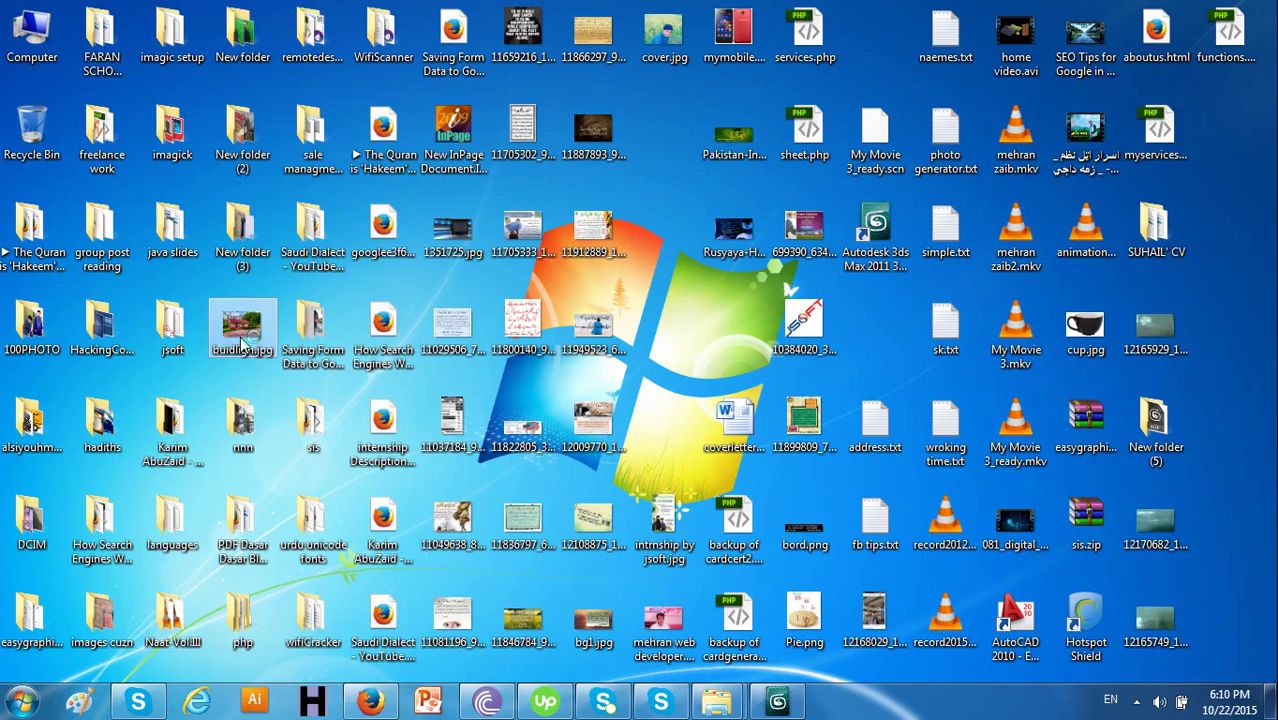
Open the reference photo buidlign.jpg from the desktop, examine the house it shows, and switch to 3ds Max
double_click(244, 340)
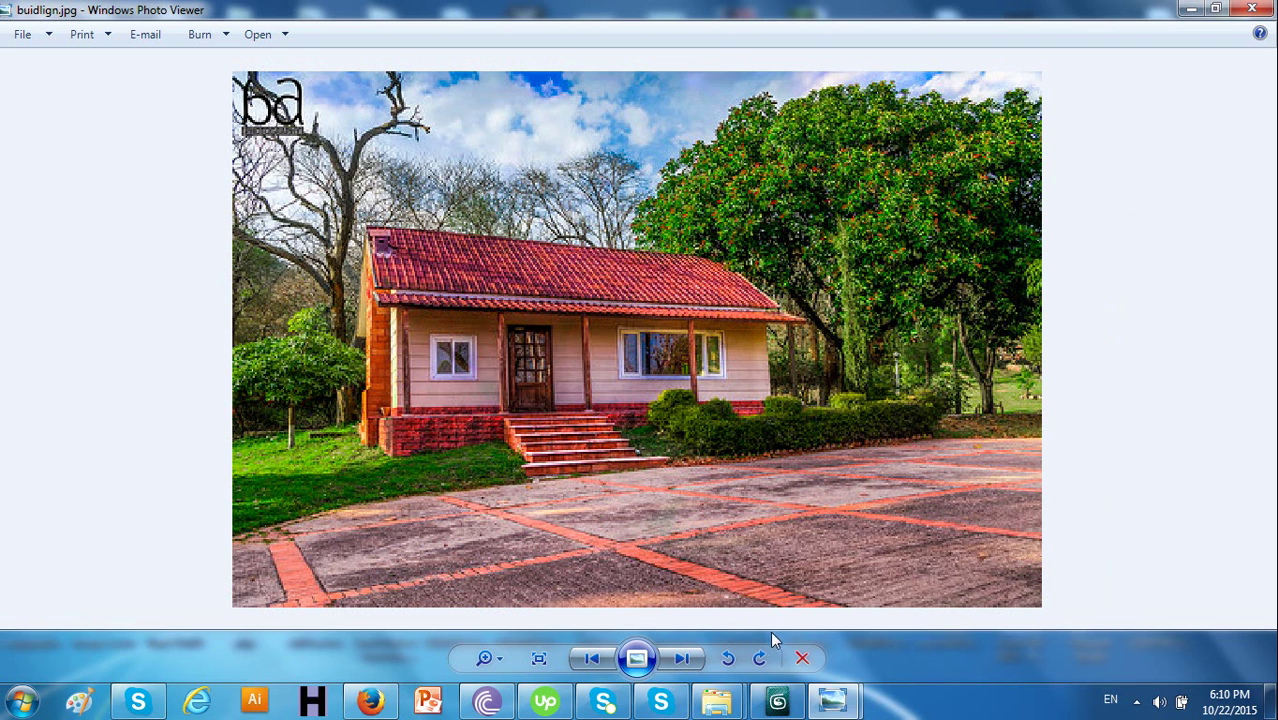
left_click(777, 701)
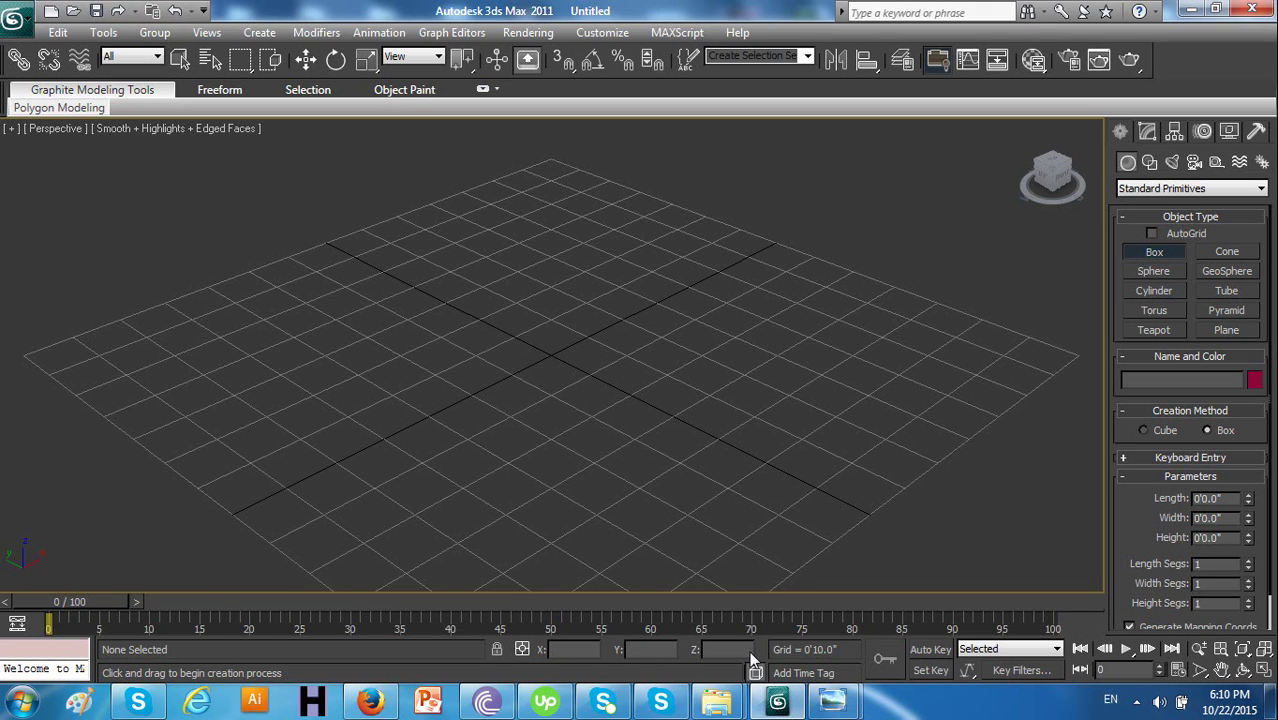
left_click(777, 701)
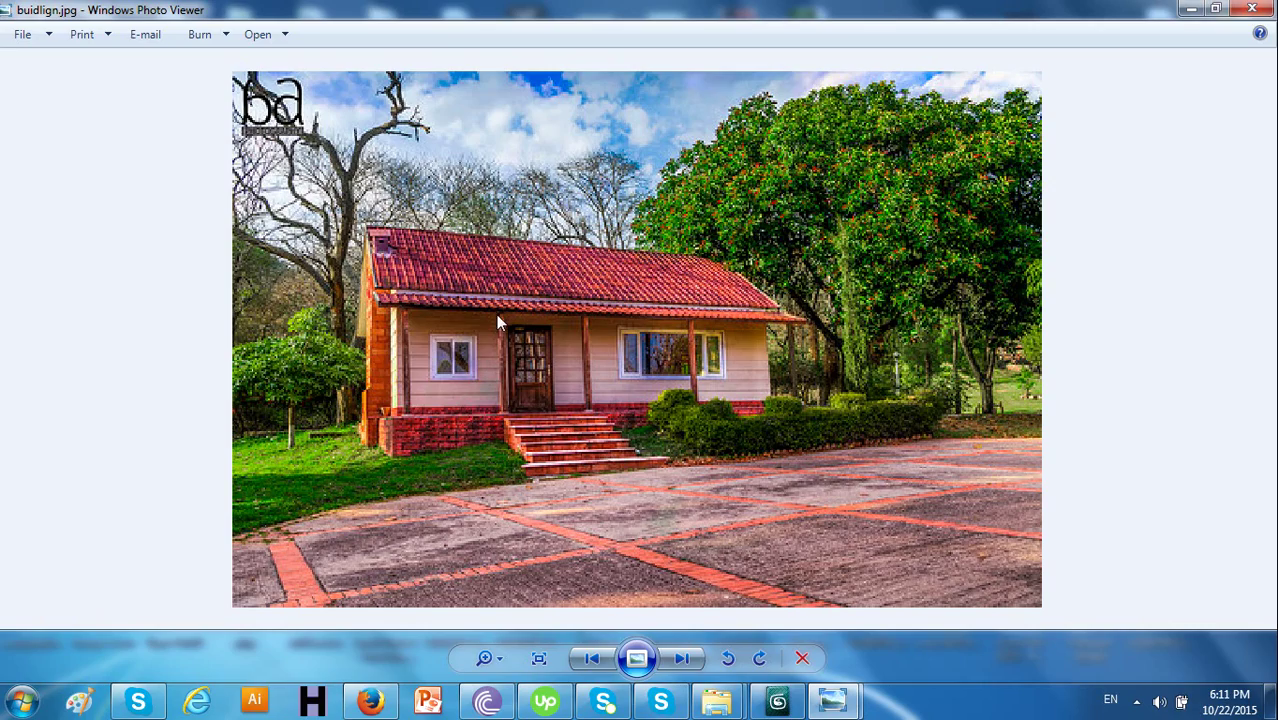
scroll(505, 329, "up", 1)
scroll(530, 340, "down", 2)
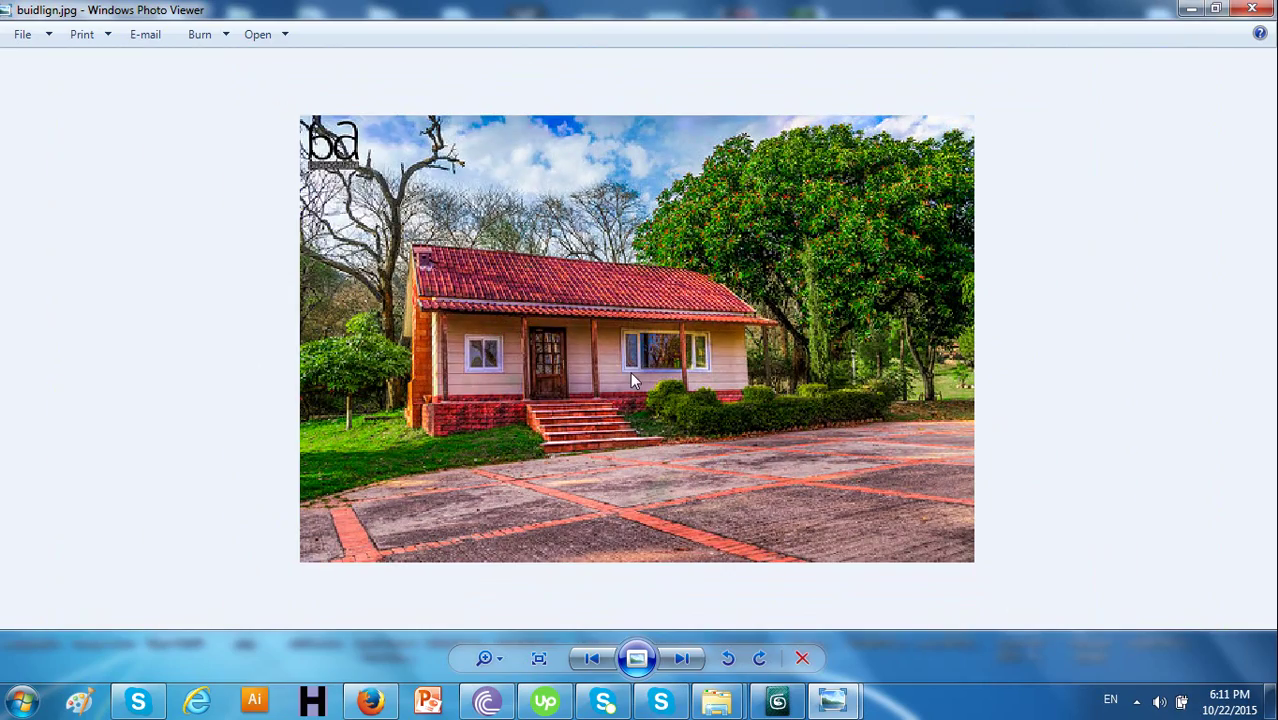
left_click(781, 704)
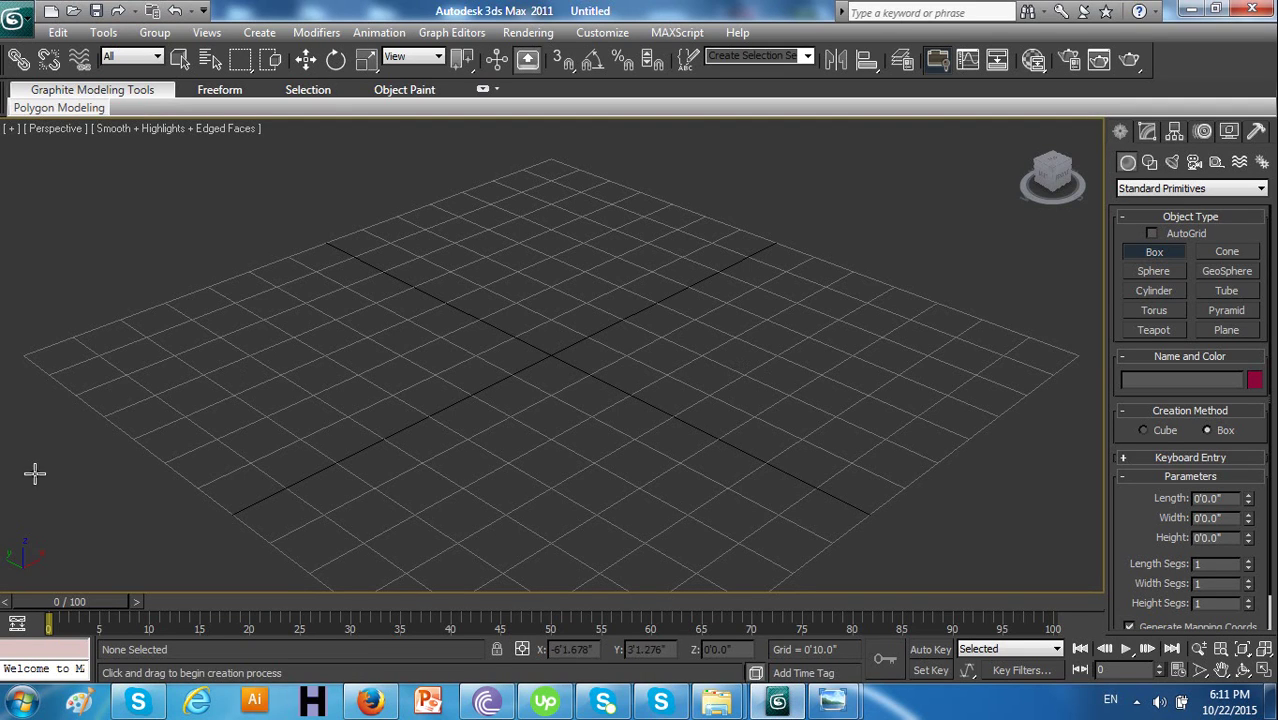
left_click(24, 703)
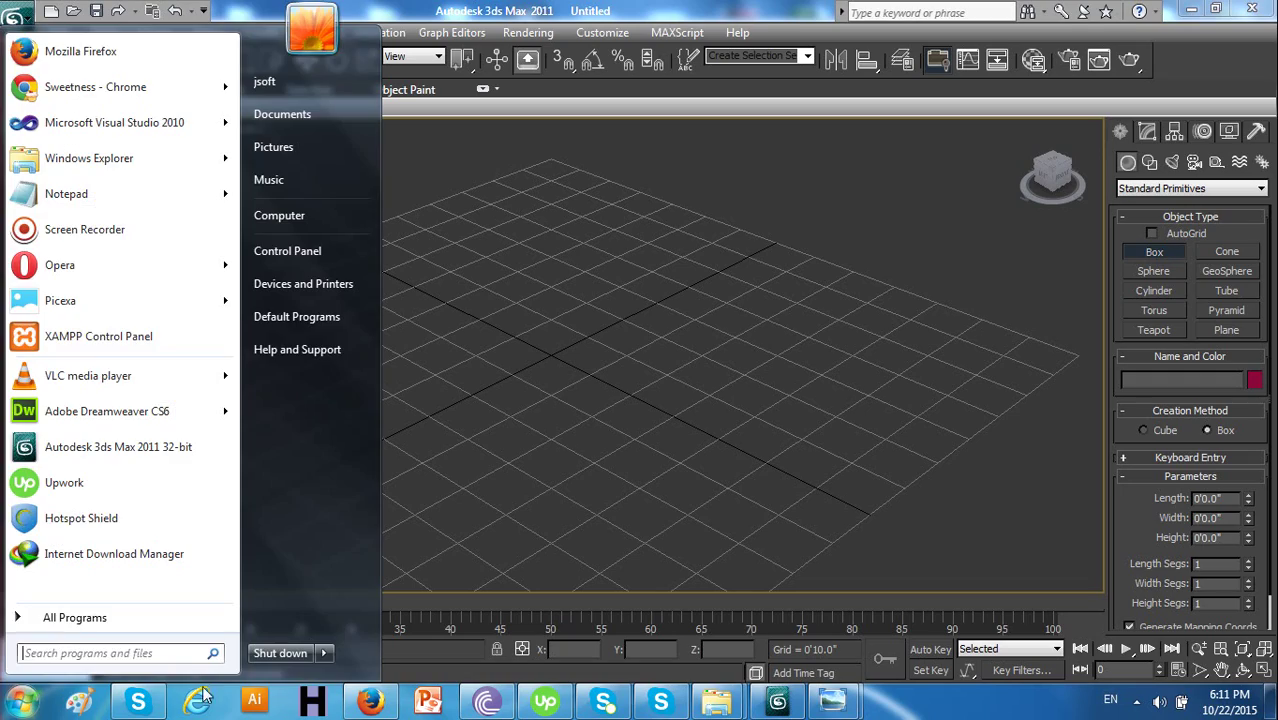
left_click(386, 706)
left_click(777, 700)
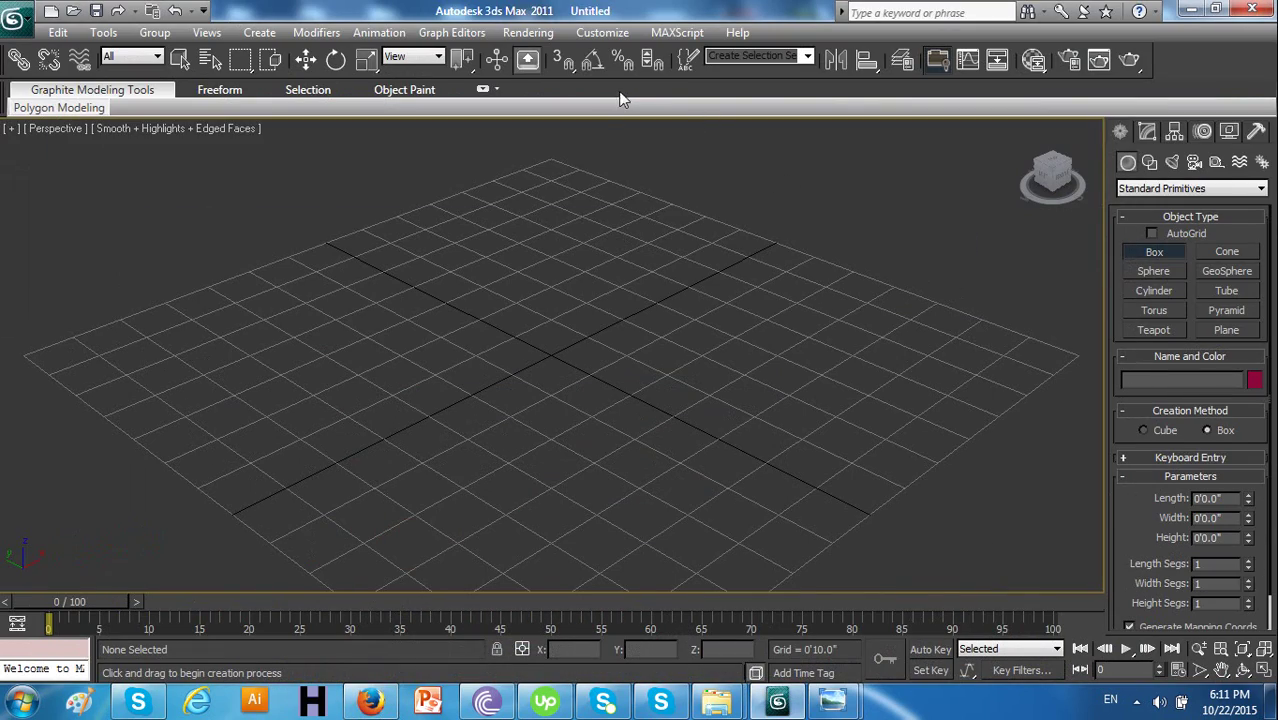
Check the unit setup and accept US Standard Feet w/Decimal Inches with feet as the default display units
left_click(602, 32)
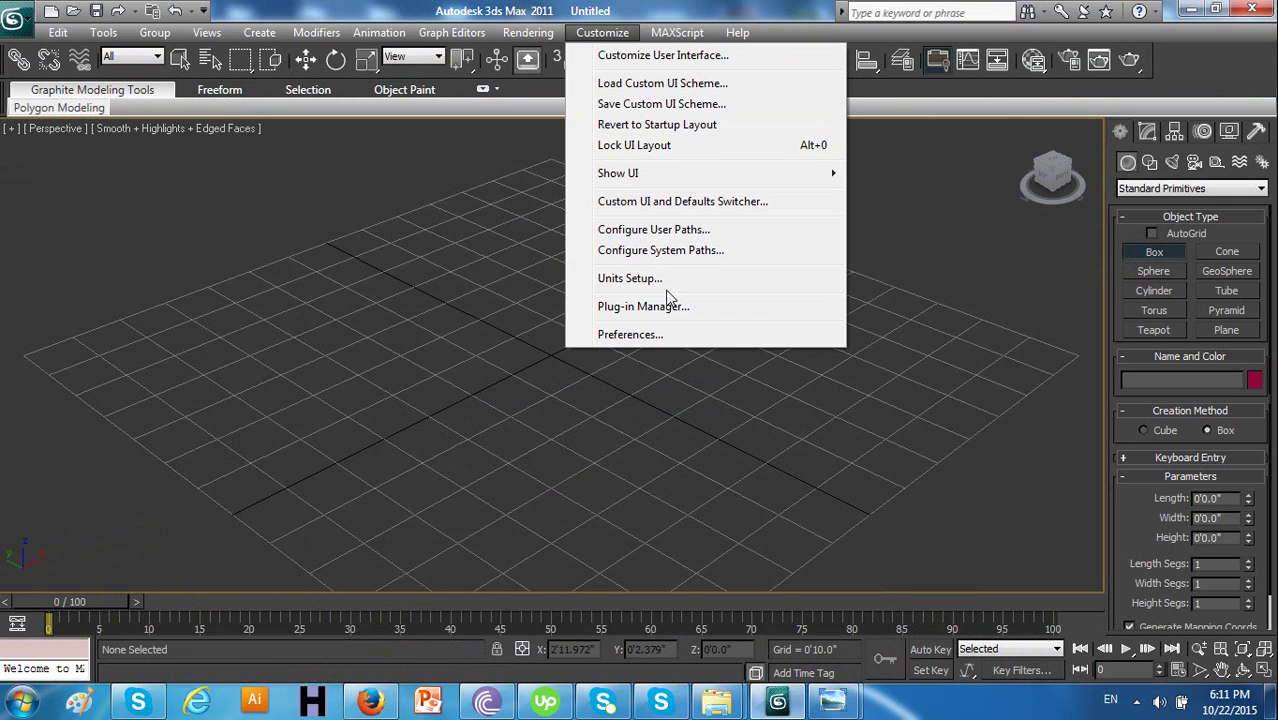
left_click(663, 280)
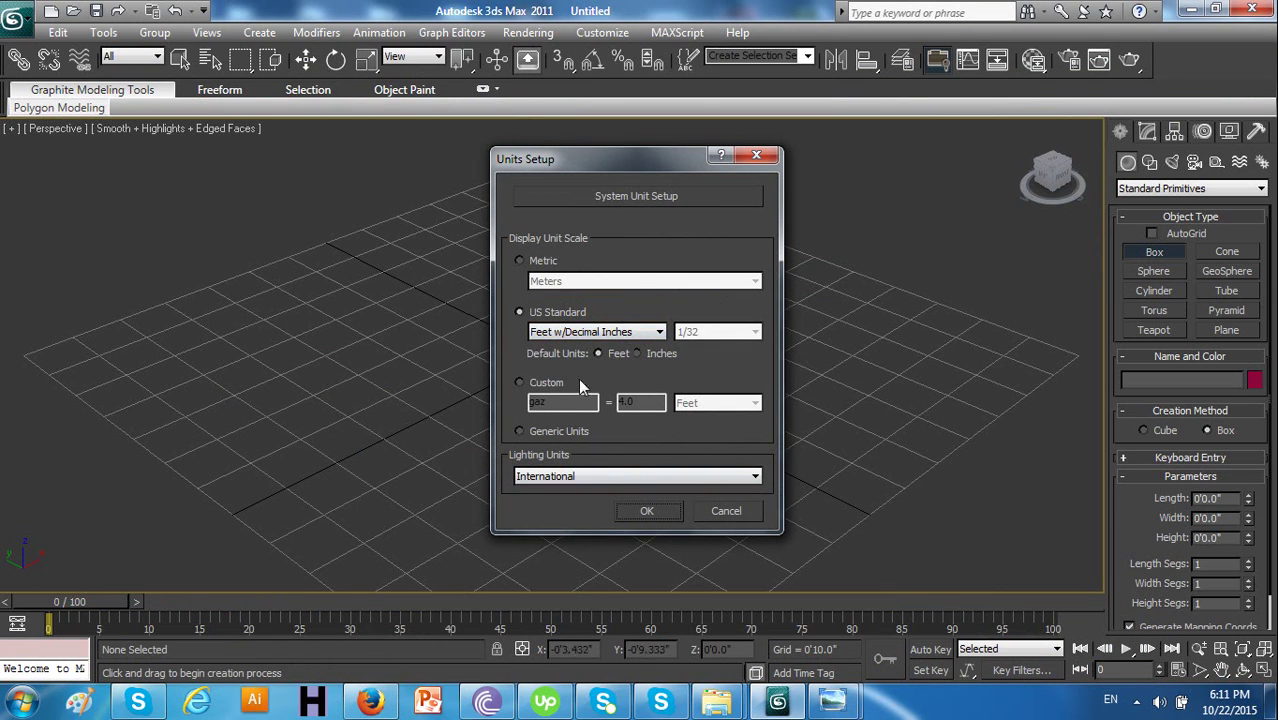
left_click(647, 511)
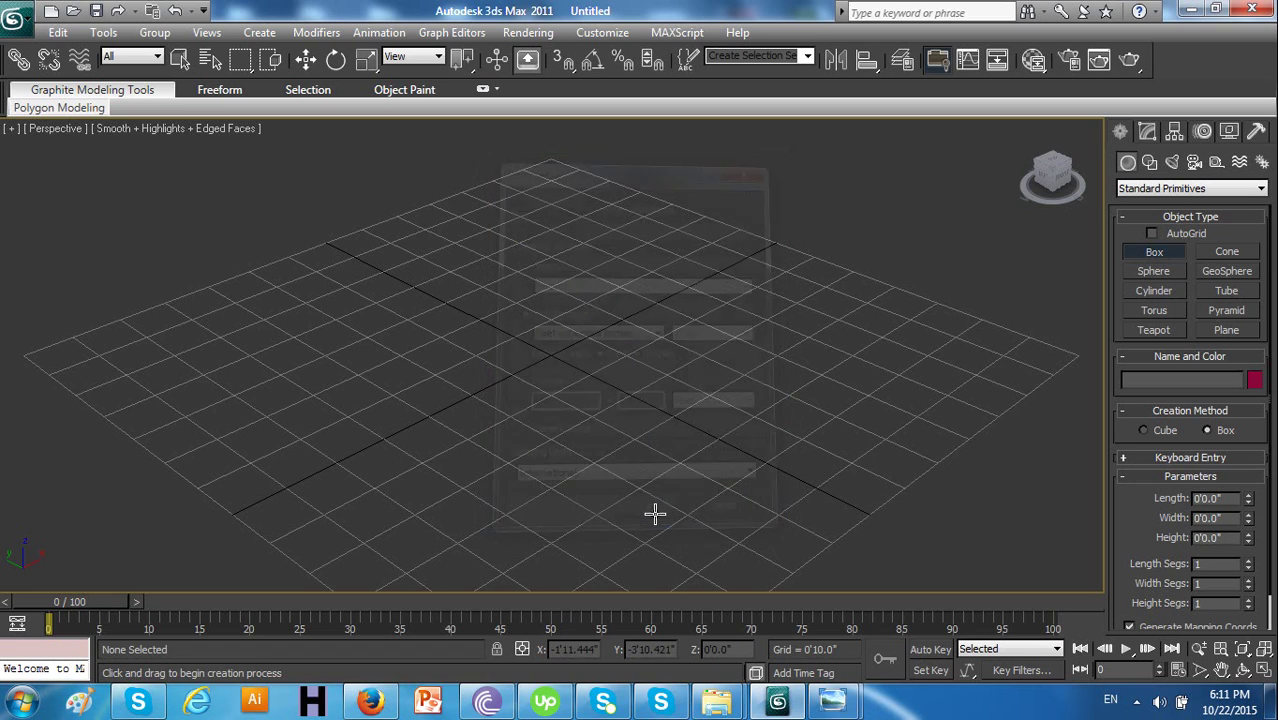
Create a flat box on the ground grid about 9'10" long, 6'9" wide and 0'5" high
left_click_drag(1203, 498, 1190, 497)
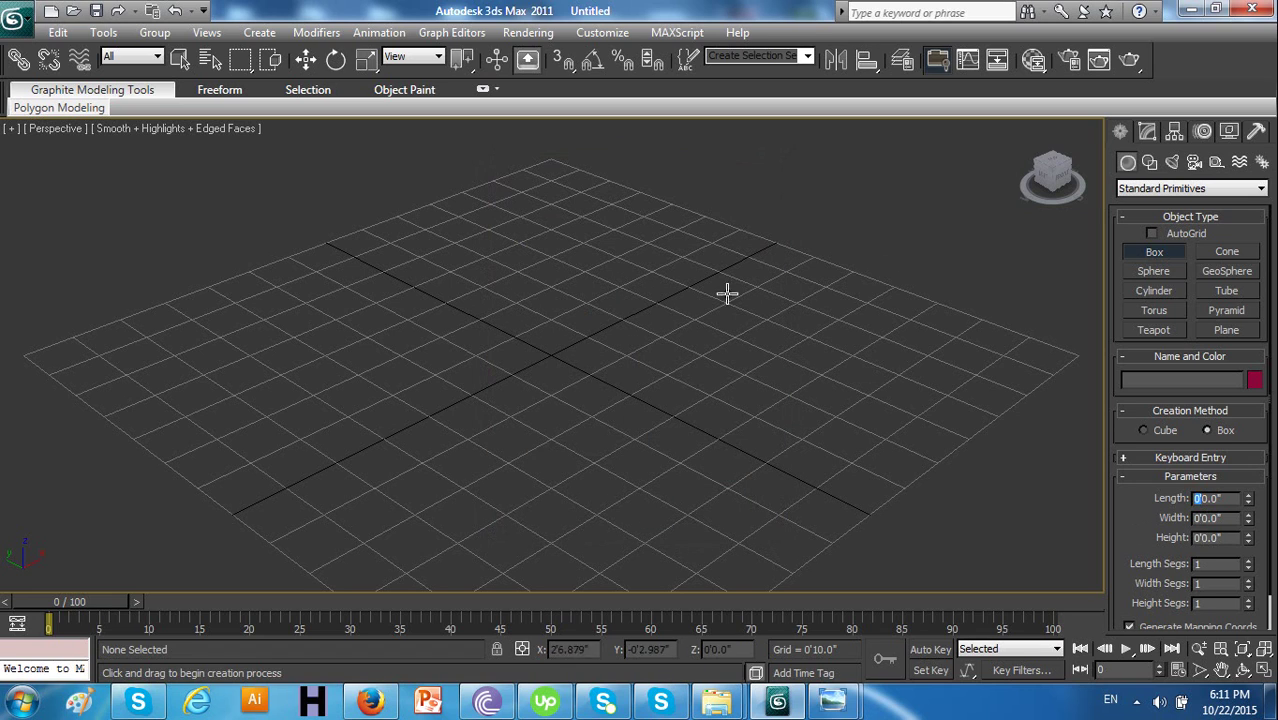
left_click_drag(233, 290, 961, 354)
left_click(948, 332)
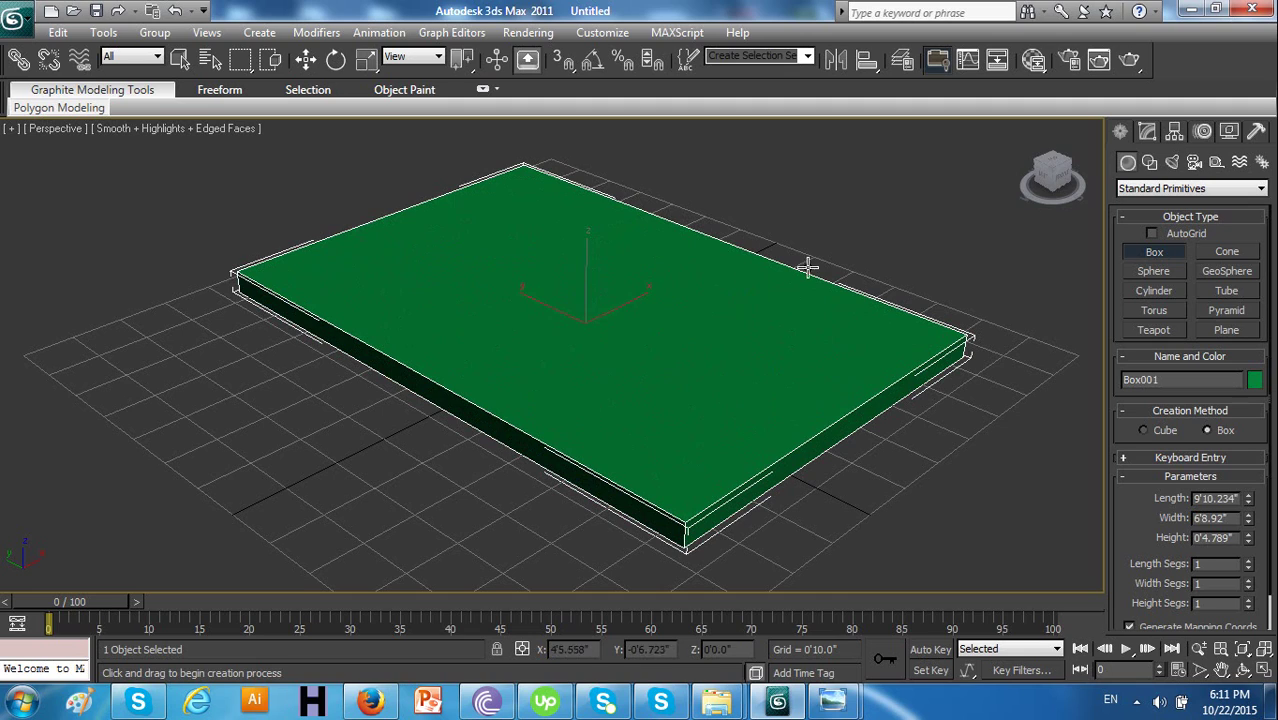
Set the ground box's length to 200'0.0"
left_click_drag(1198, 503, 1190, 500)
type("200")
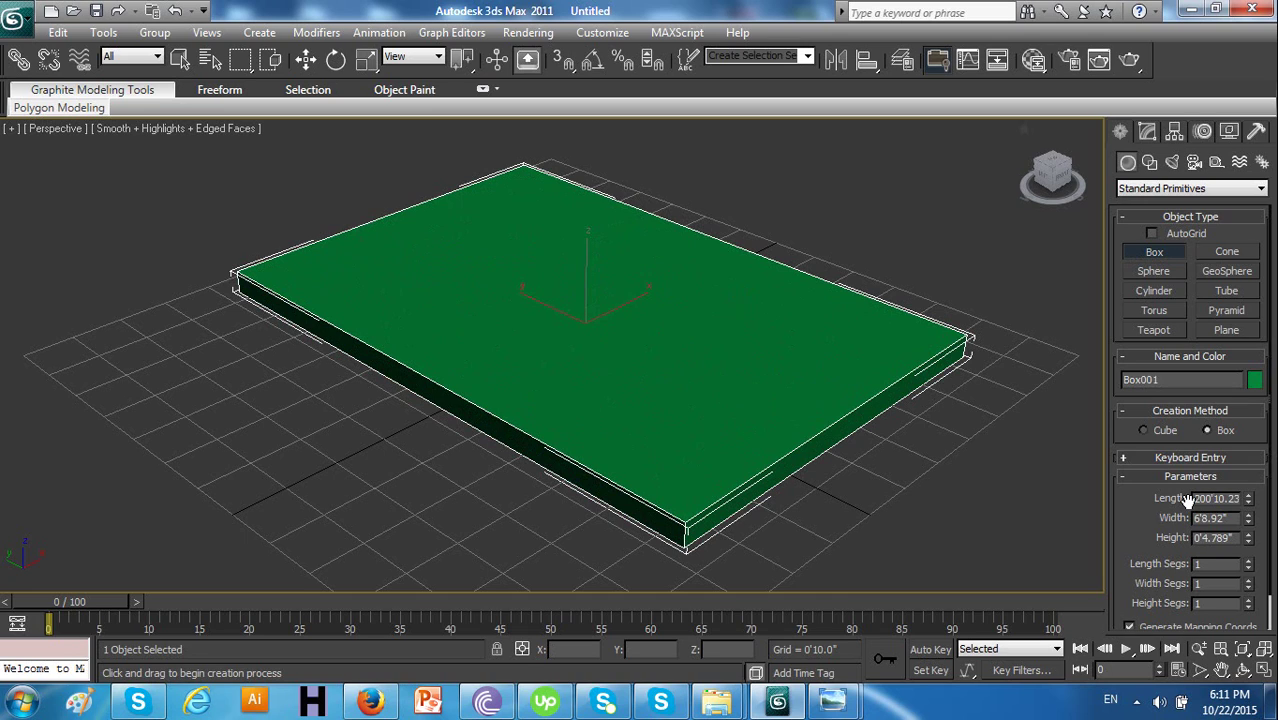
key("Delete")
key("Delete")
key("Delete")
key("Delete")
key("Delete")
key("Delete")
type("0")
type("0")
key("Return")
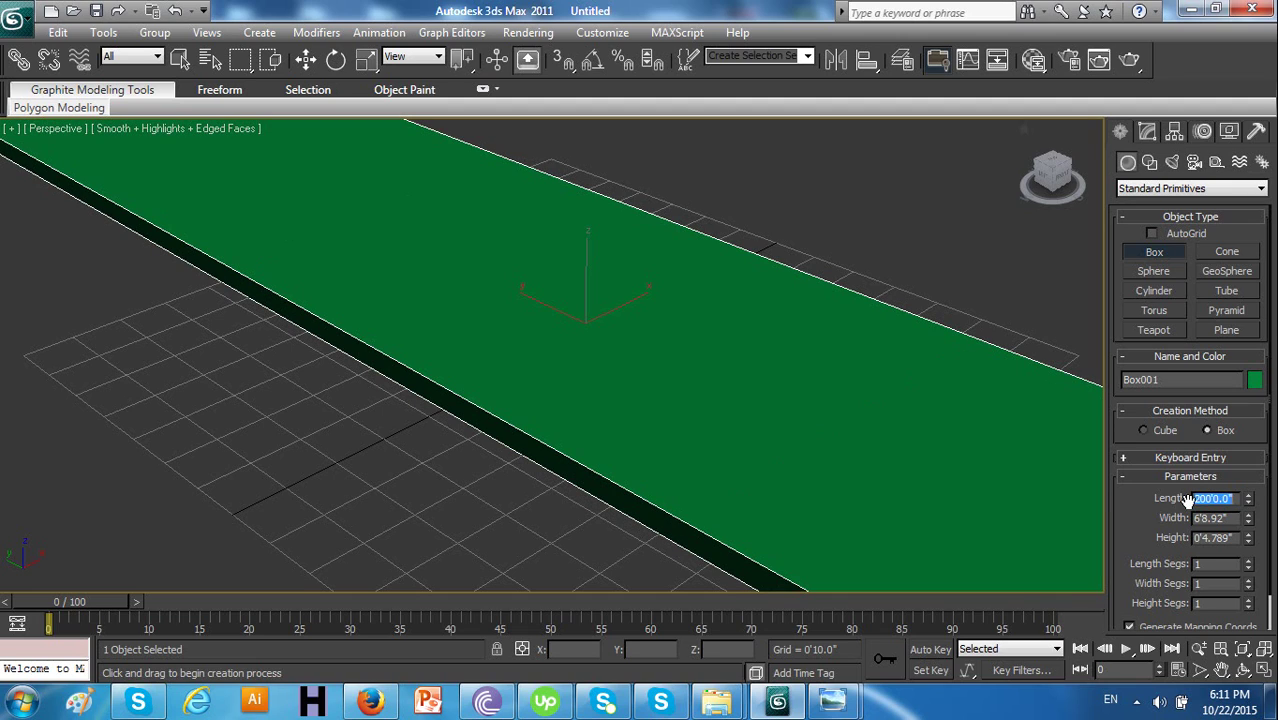
Copy the ground box's length value into its width so the width is 200'0.0"
left_click(1202, 519)
left_click_drag(1202, 518, 1192, 518)
type("6")
type("2")
left_click_drag(1196, 498, 1228, 492)
key("ctrl+c")
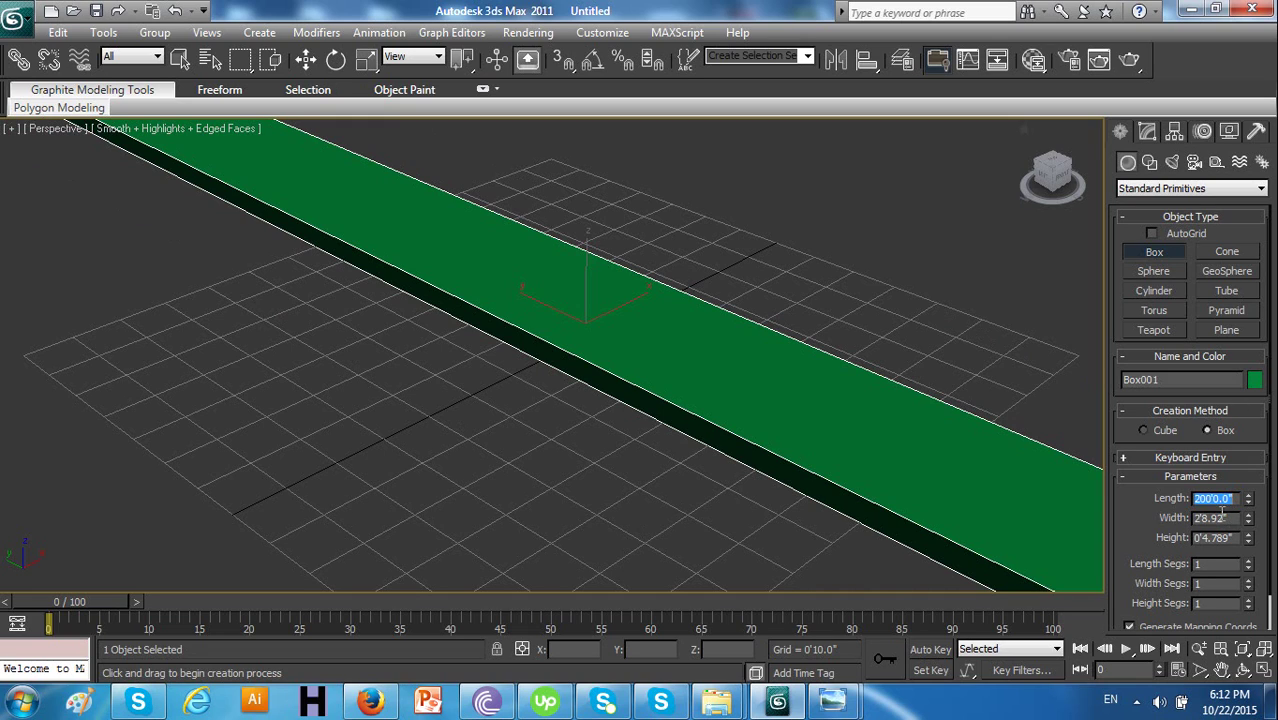
double_click(1221, 518)
key("ctrl+v")
key("Return")
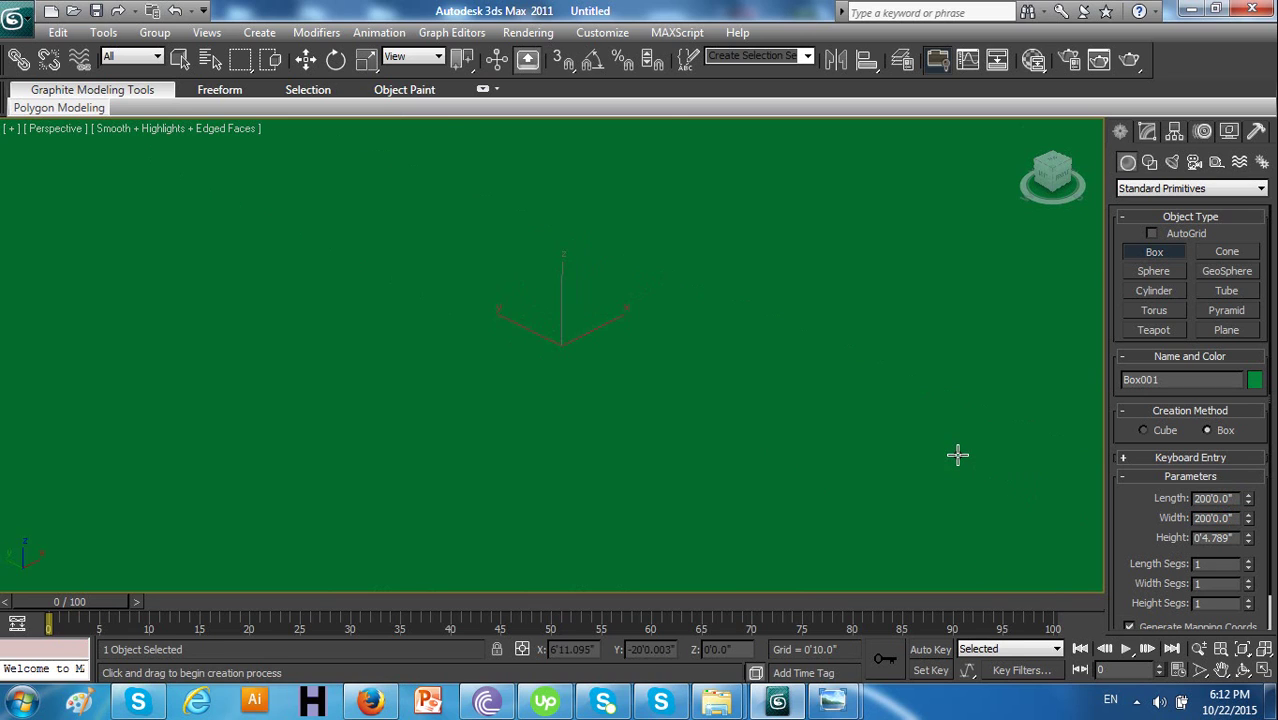
key("z")
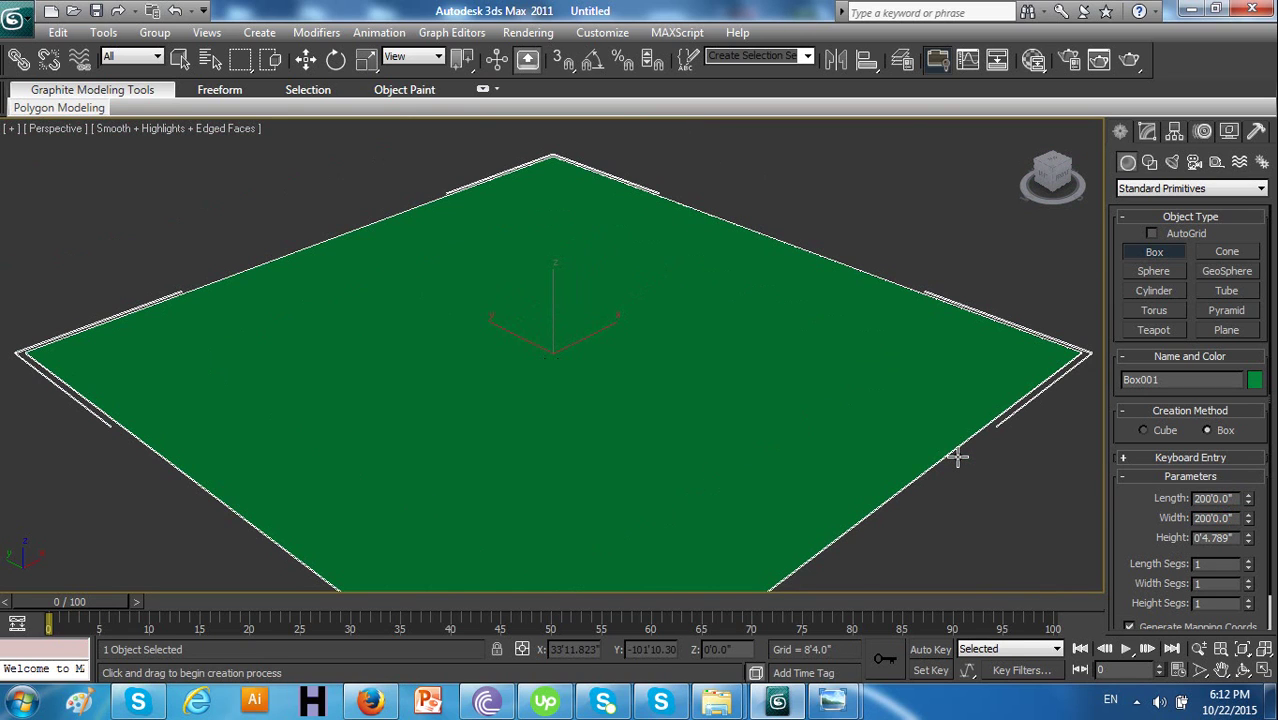
middle_click_drag(608, 397, 588, 379, "alt")
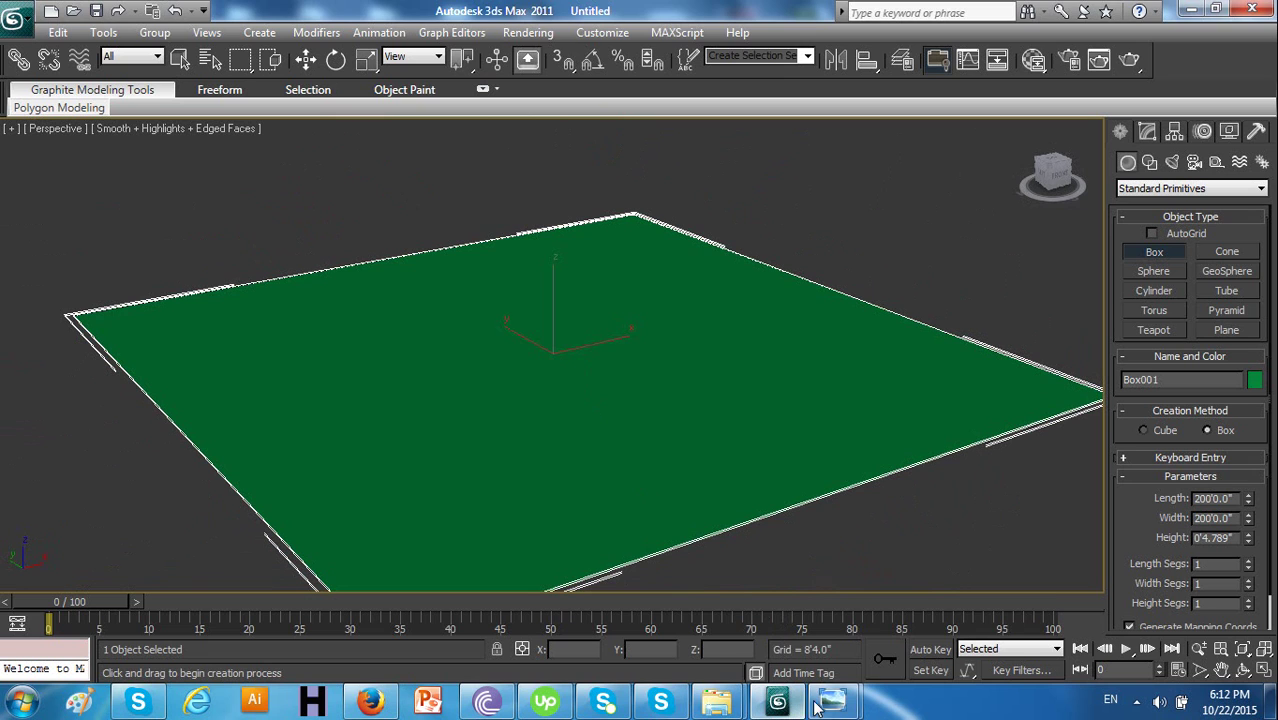
Examine the house layout in the buidlign.jpg reference photo, then return to the 3ds Max scene
mouse_move(815, 705)
left_click(932, 600)
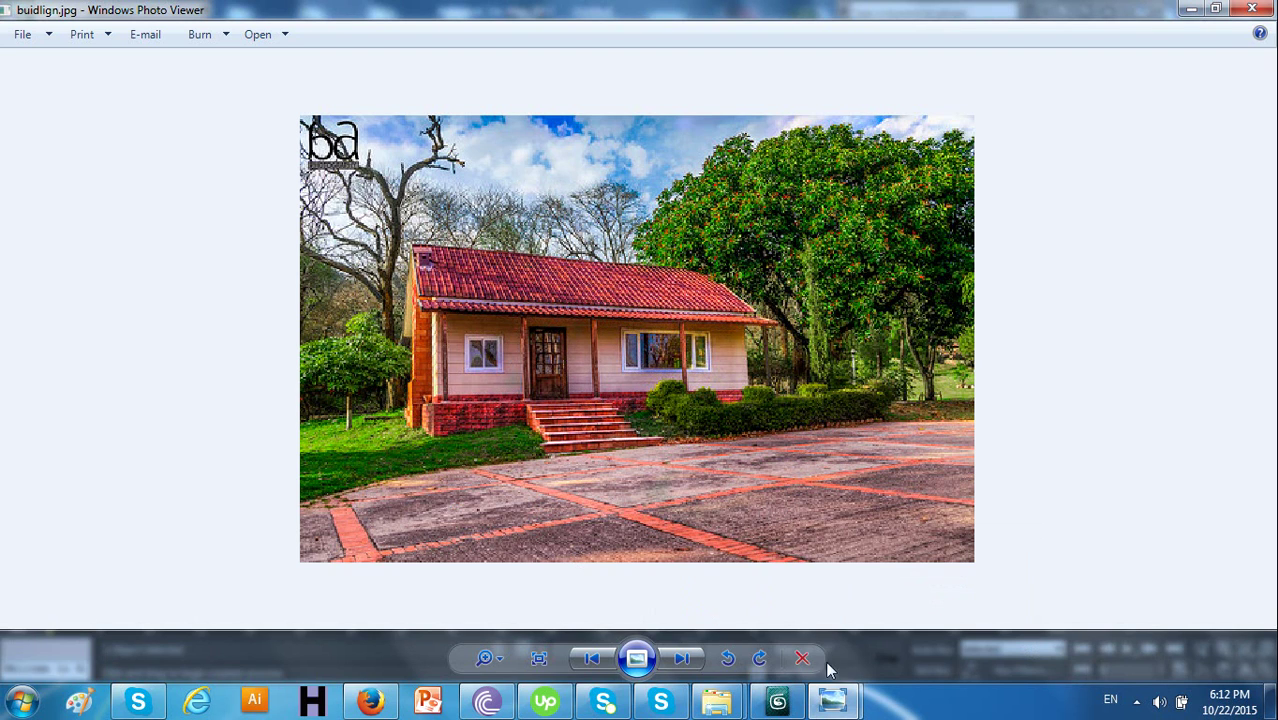
left_click(825, 707)
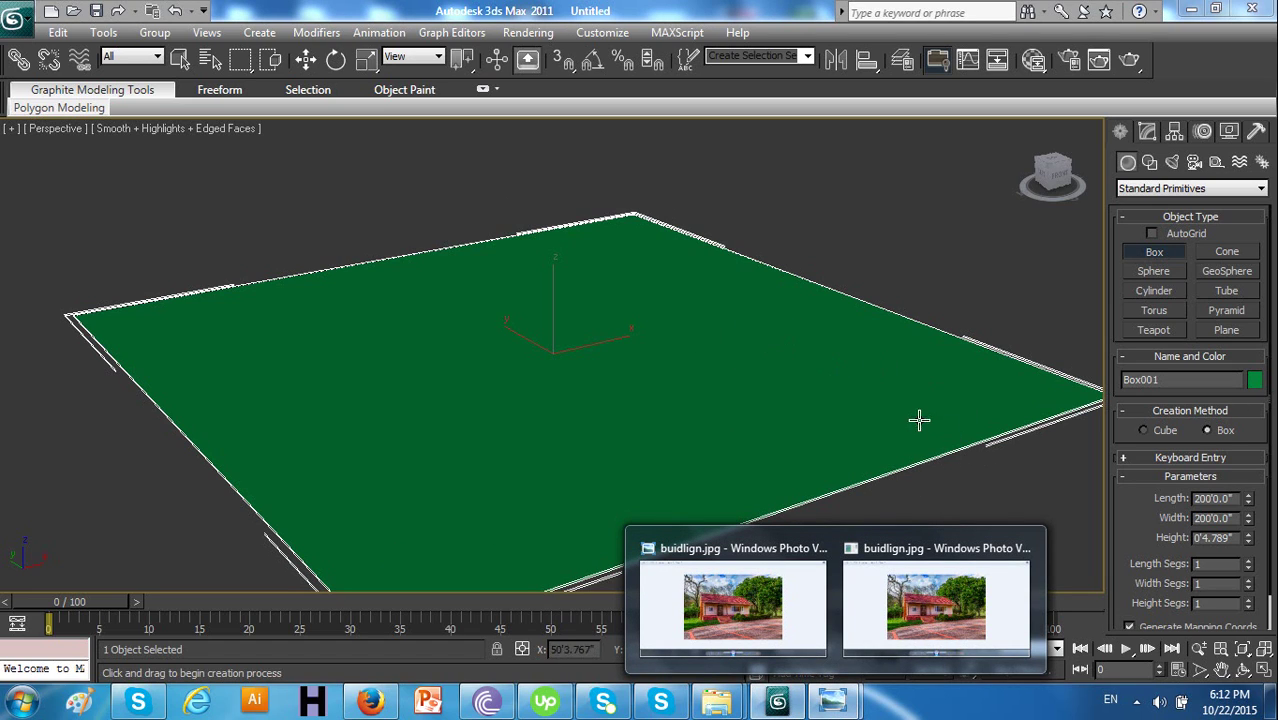
Show all four viewports and activate the Top view with the whole ground box in sight
key("alt+w")
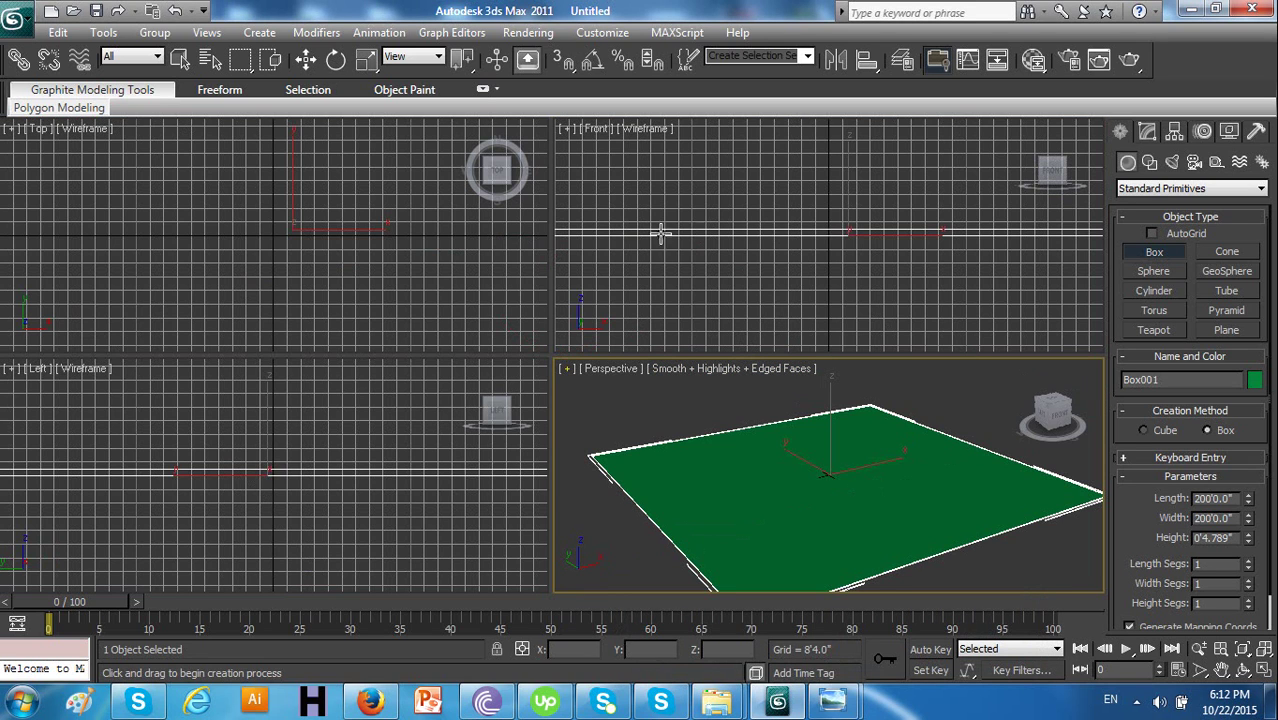
left_click(724, 244)
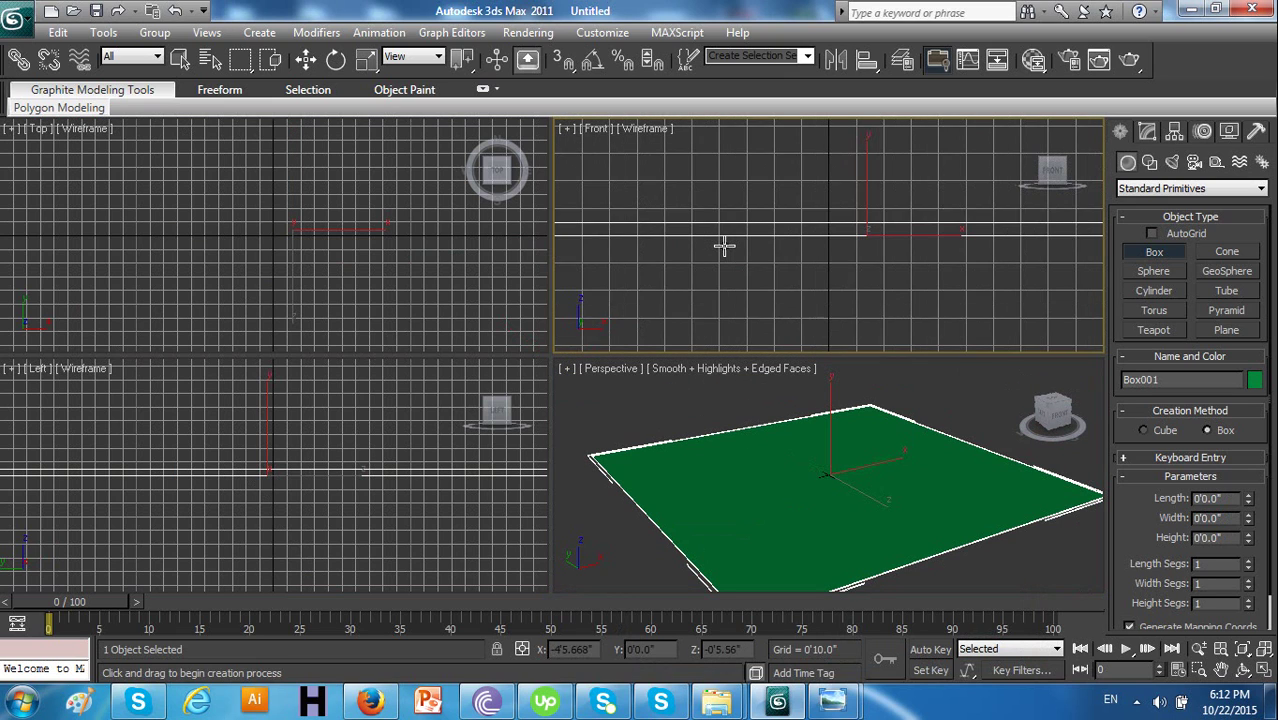
left_click(175, 248)
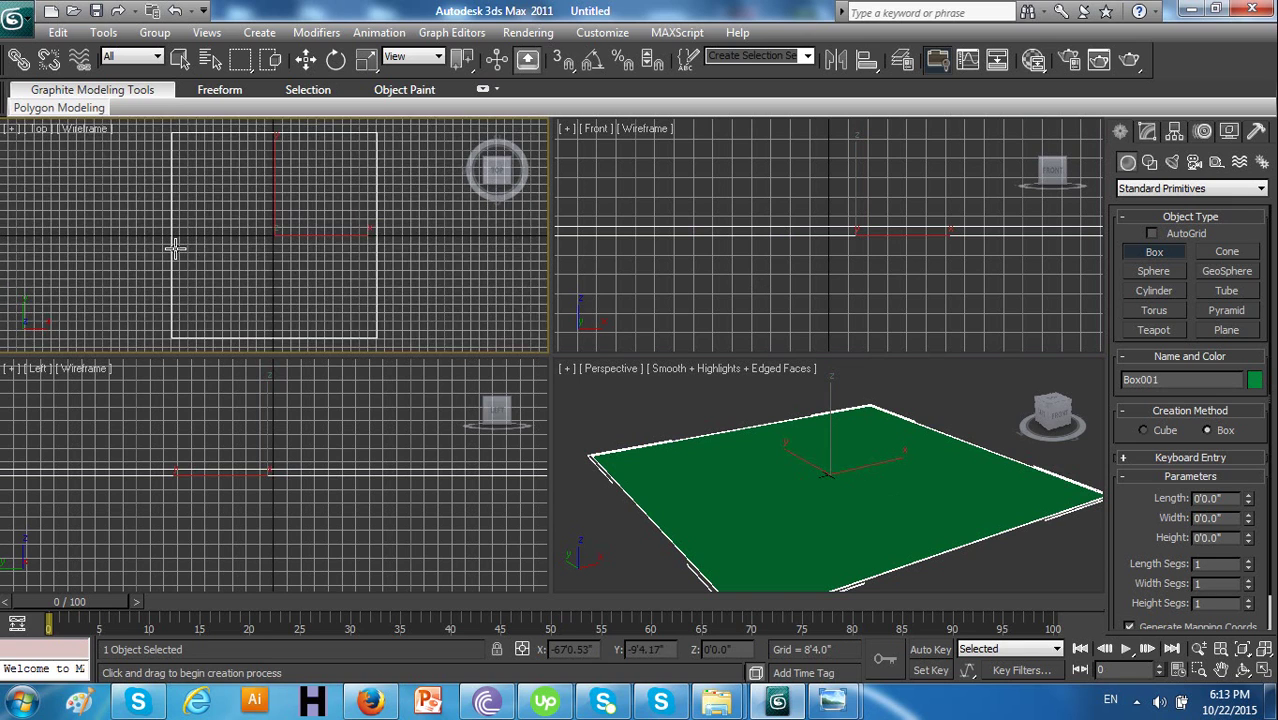
scroll(175, 248, "down", 2)
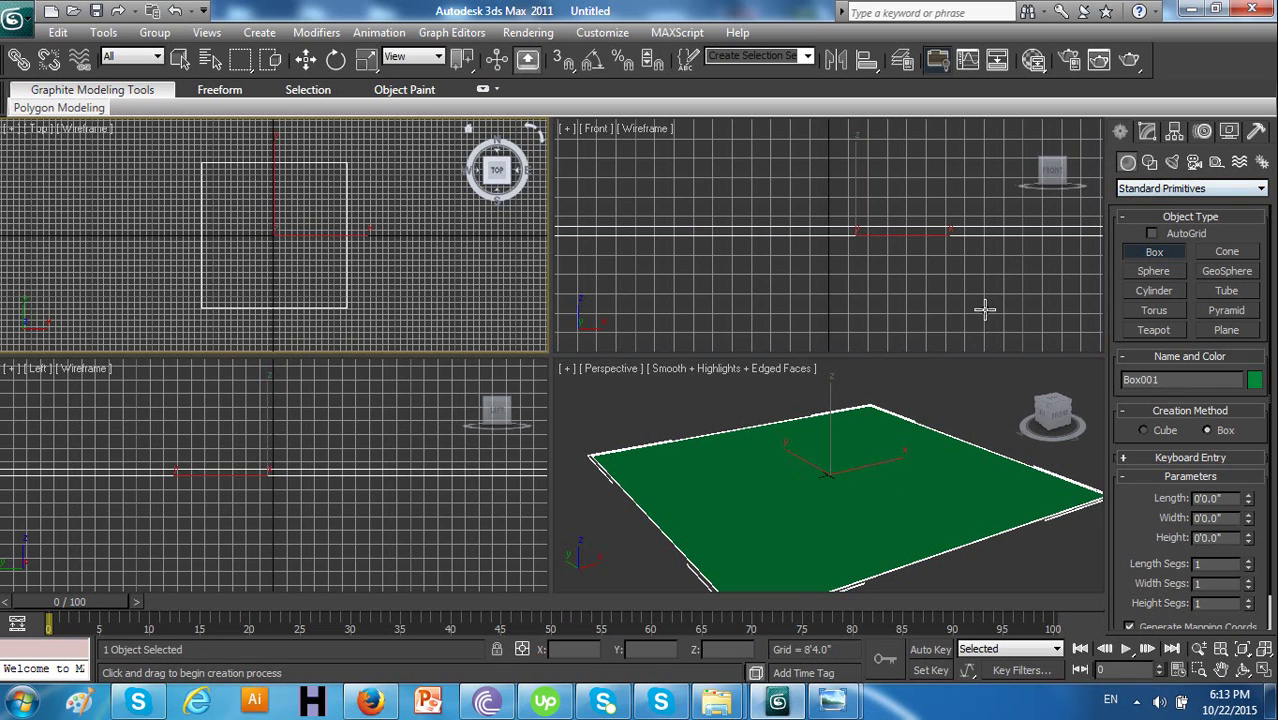
Consult the house reference photo once more and minimize its window
mouse_move(832, 700)
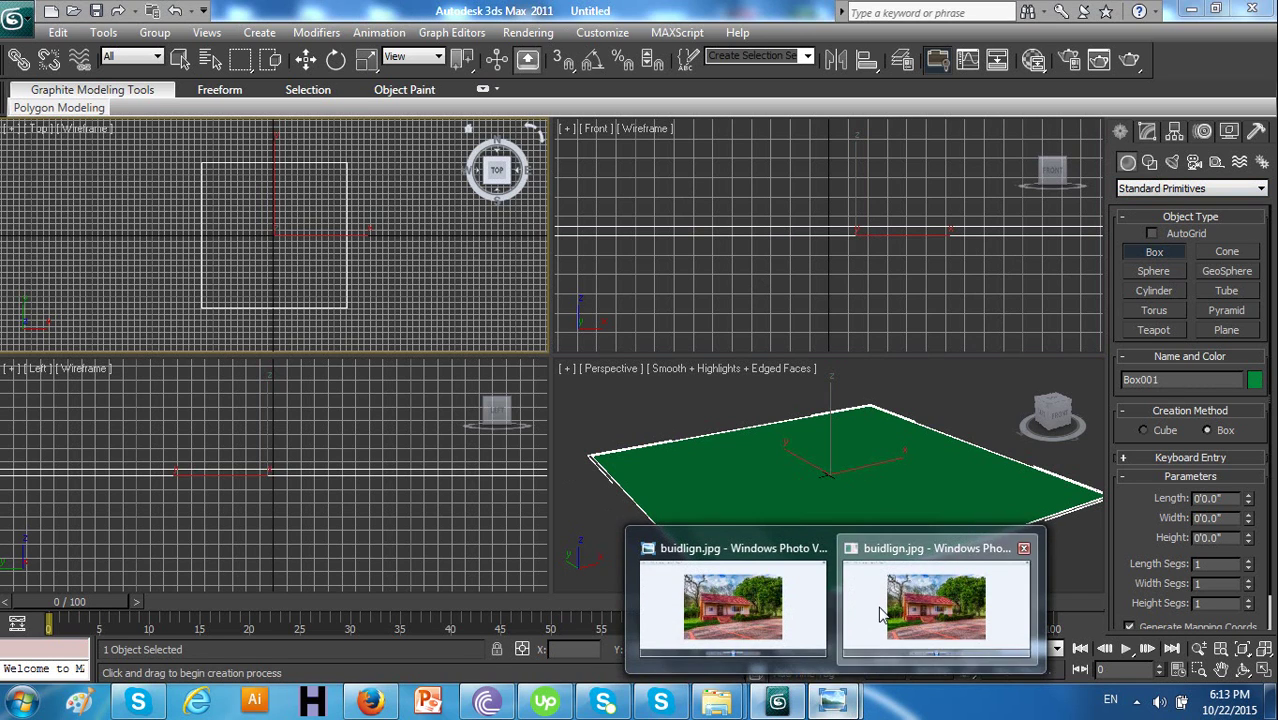
left_click(960, 620)
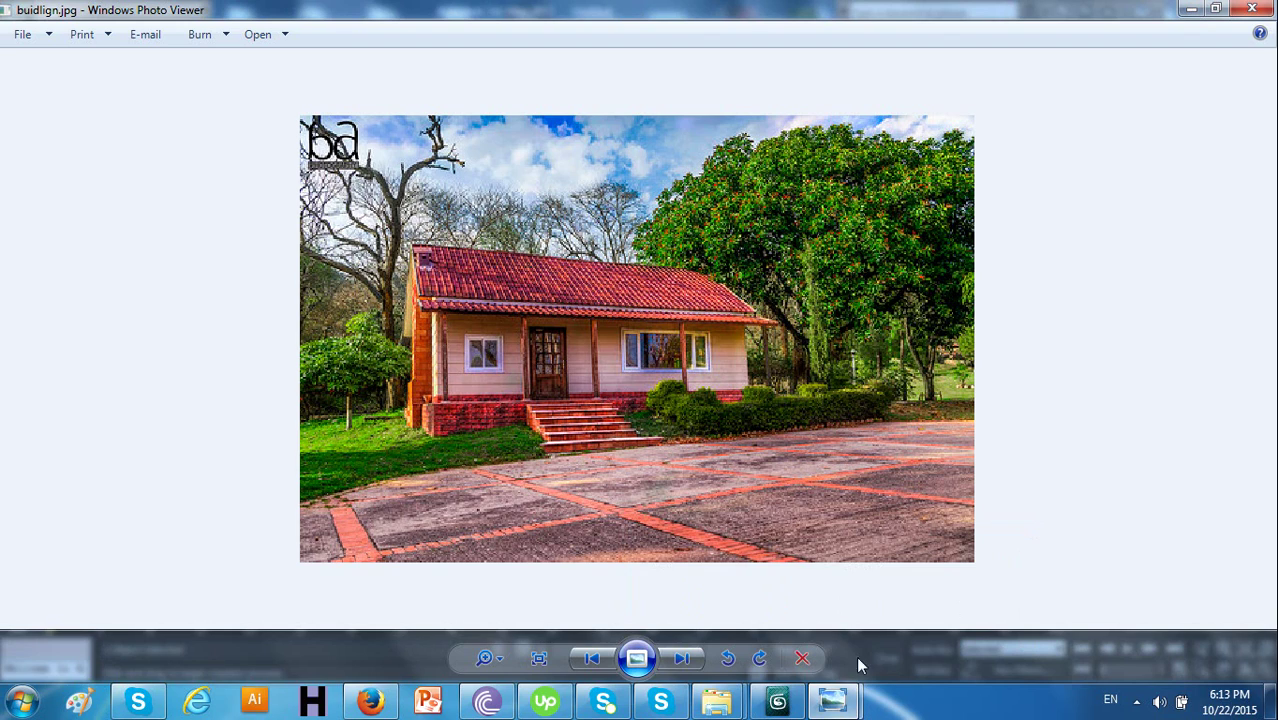
left_click(1190, 9)
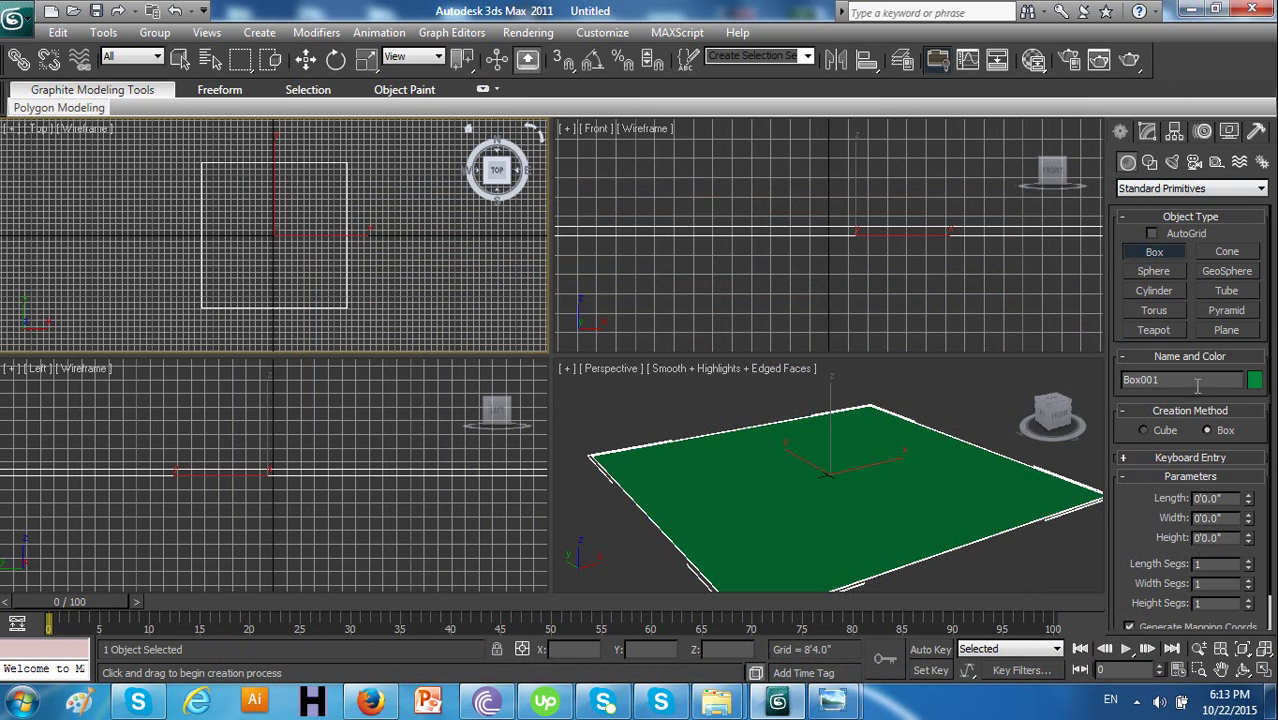
Start the AEC Extended Wall tool and set the wall width to 0'9.0" and height to 6'0.0"
left_click(1162, 188)
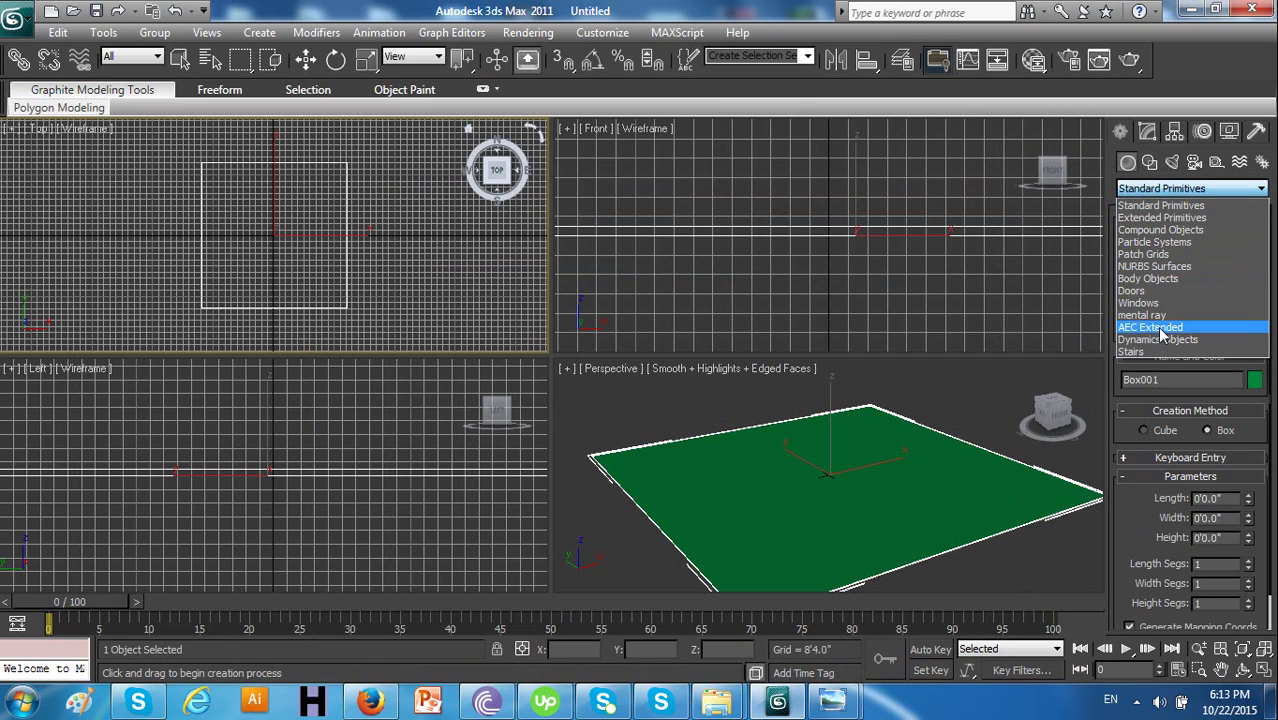
left_click(1160, 290)
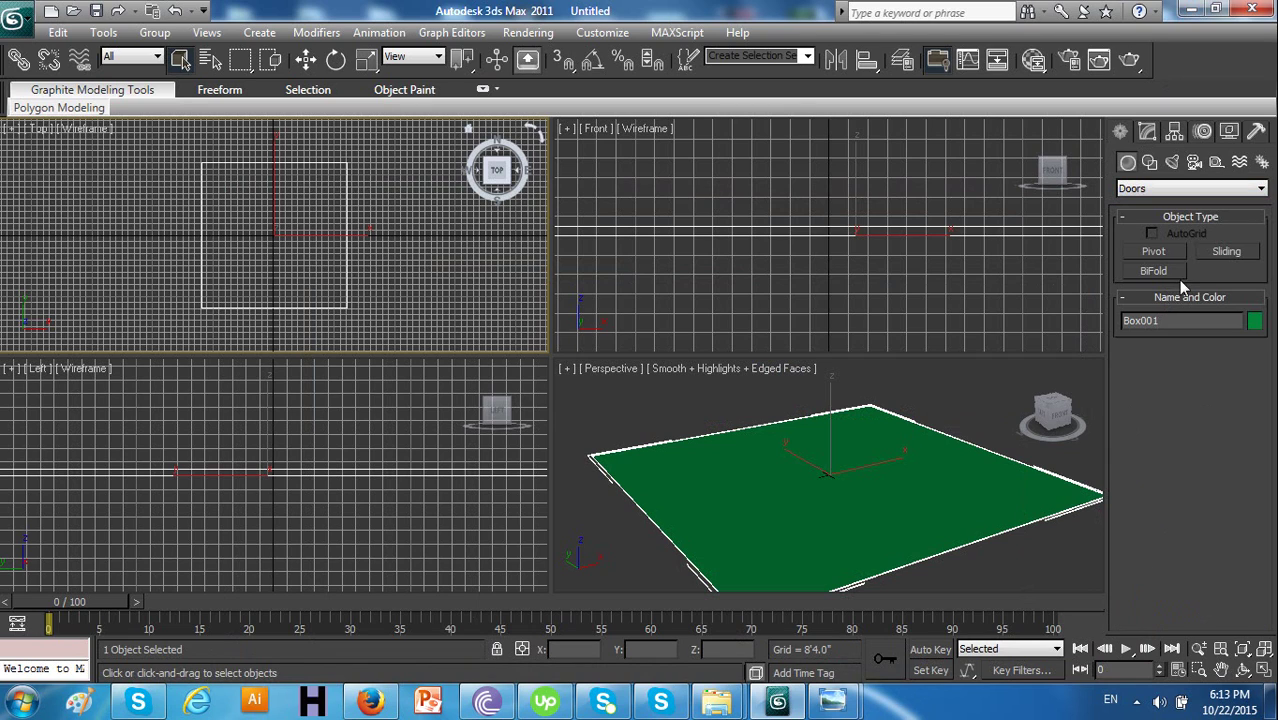
left_click(1162, 190)
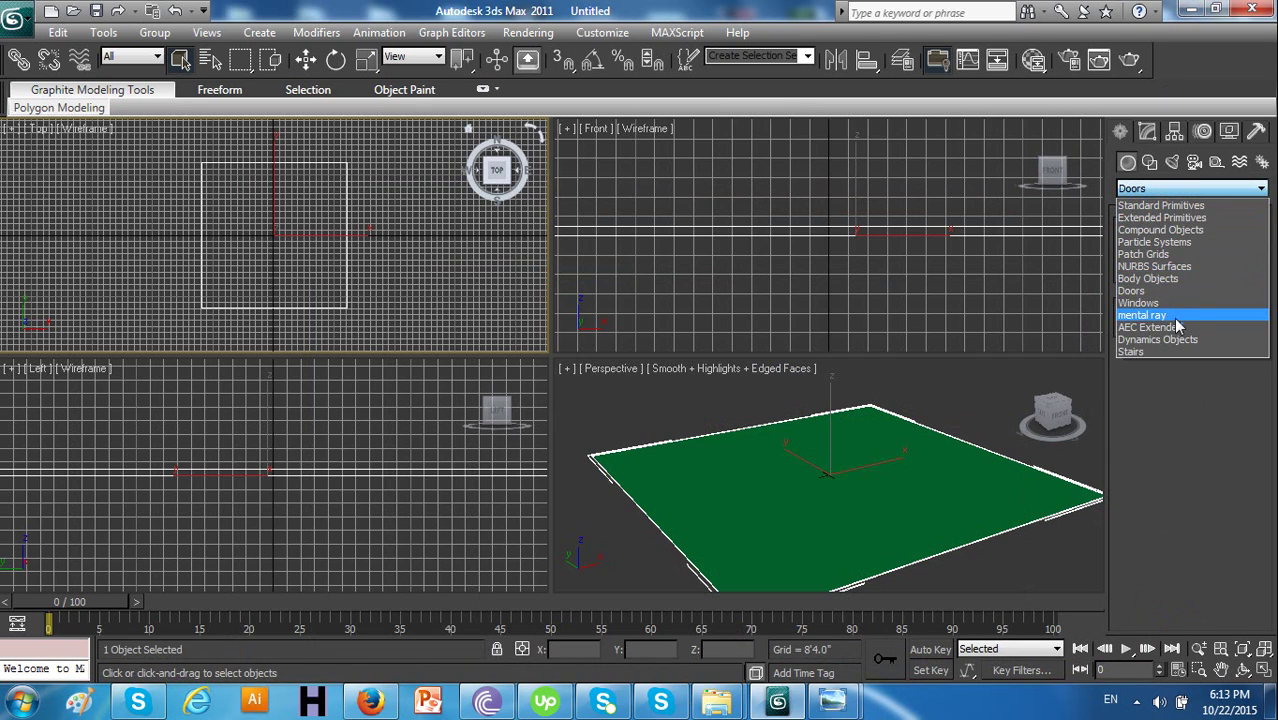
left_click(1165, 313)
left_click(1156, 270)
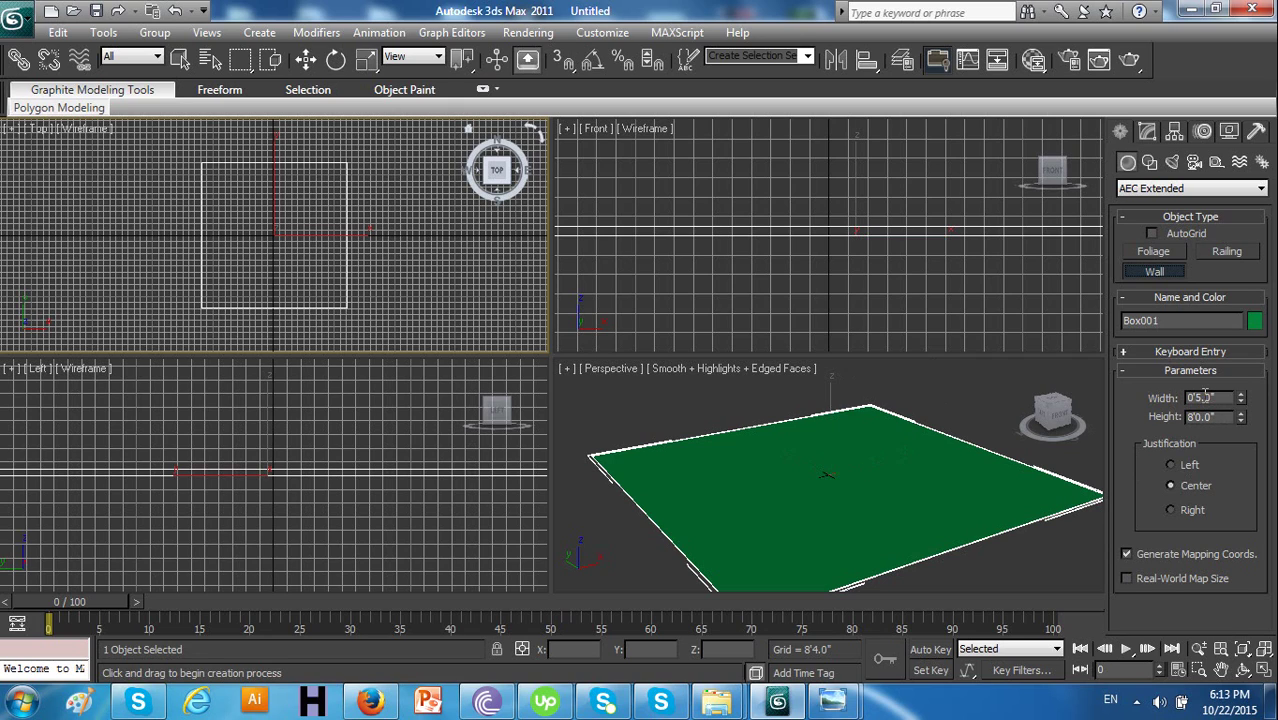
left_click_drag(1212, 397, 1199, 397)
type("5.5")
left_click_drag(1210, 397, 1198, 397)
type("9")
left_click(1200, 417)
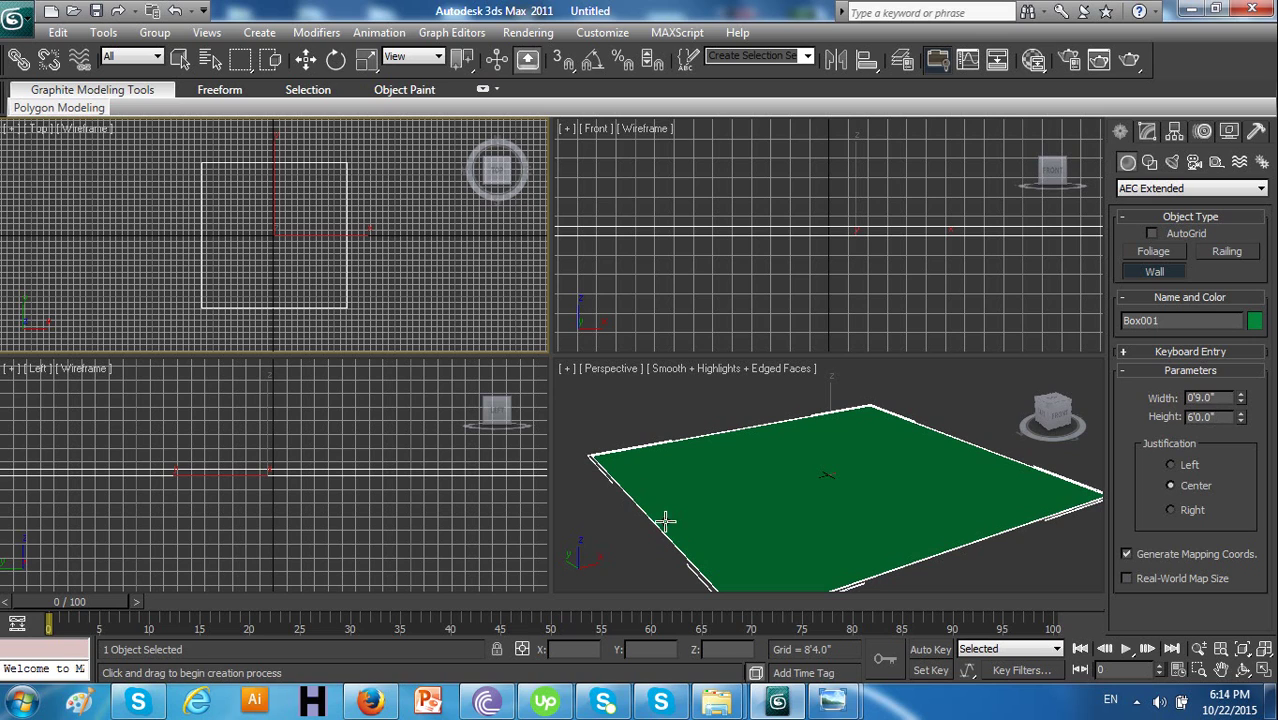
left_click(592, 455)
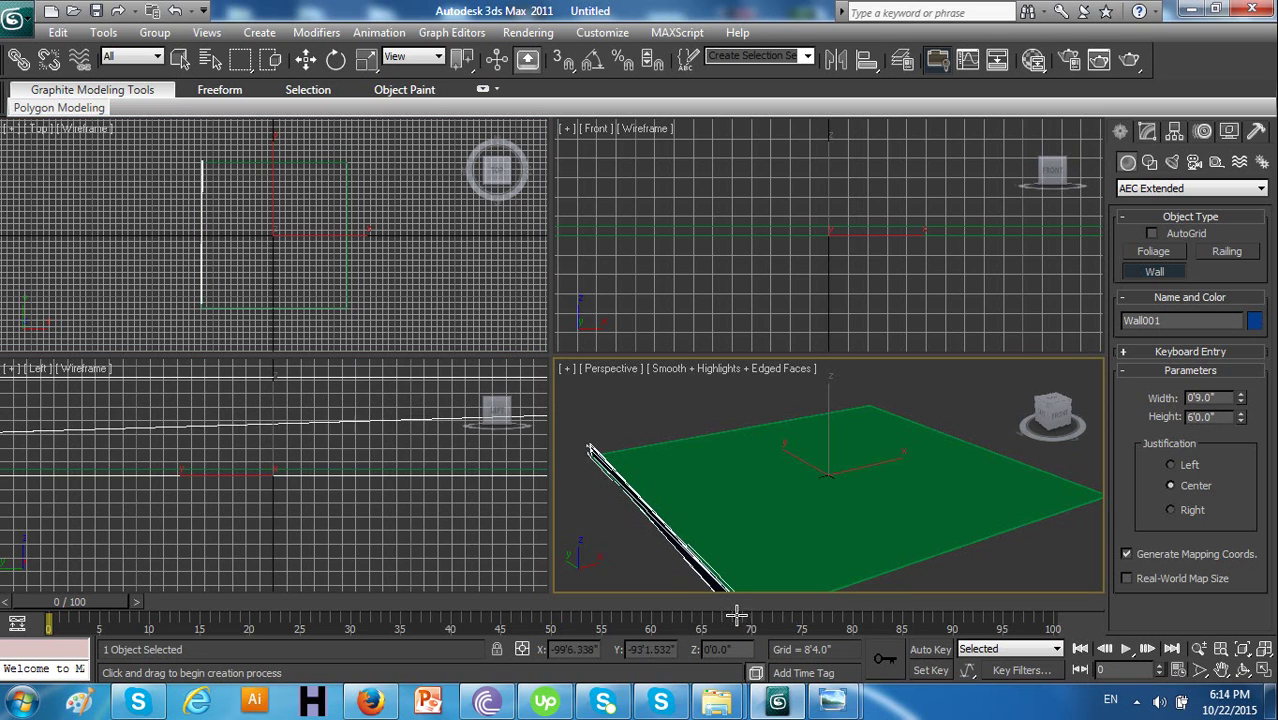
right_click(642, 492)
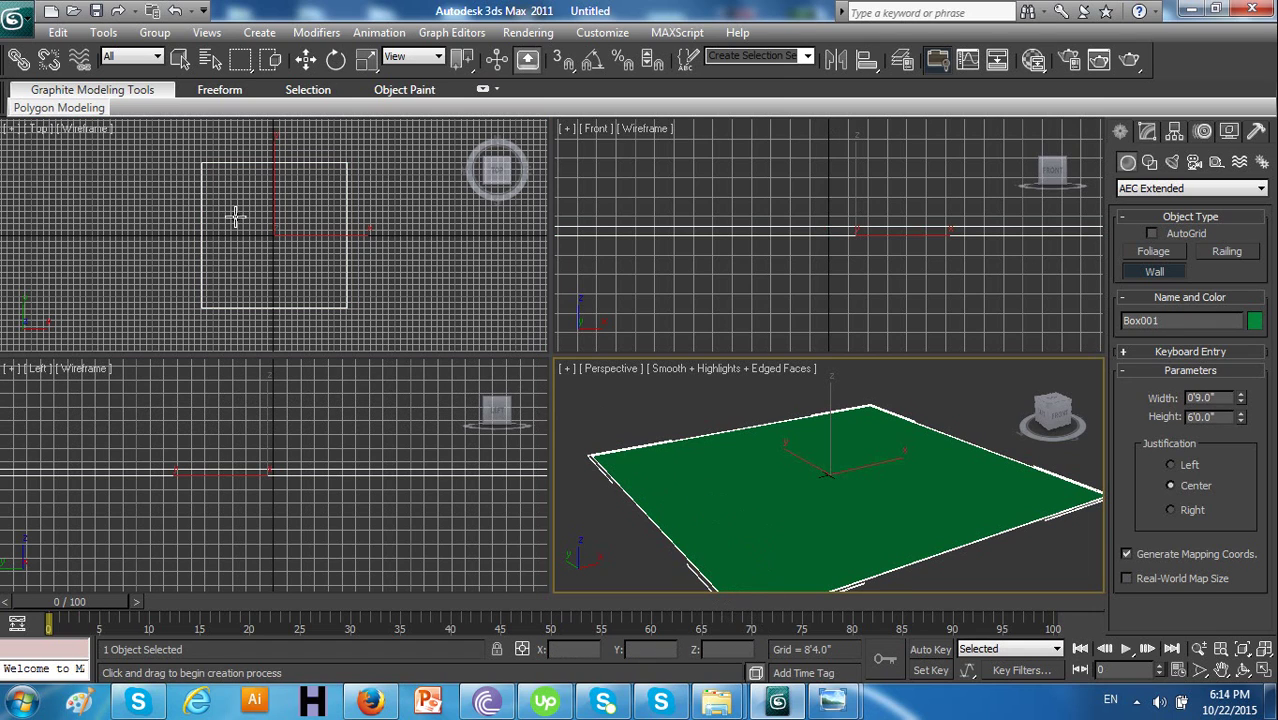
key("z")
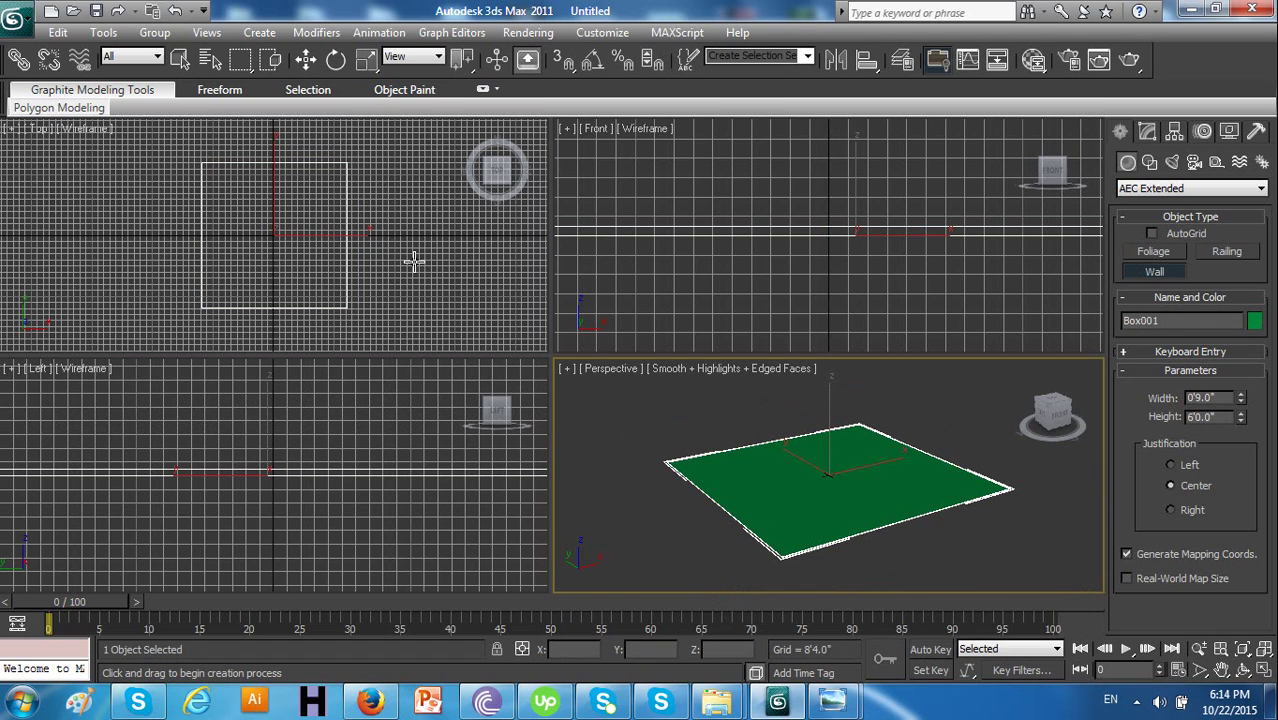
Draw a boundary wall in the maximized Top view along three edges of the ground and part of the upper edge, leaving a gap
left_click(413, 260)
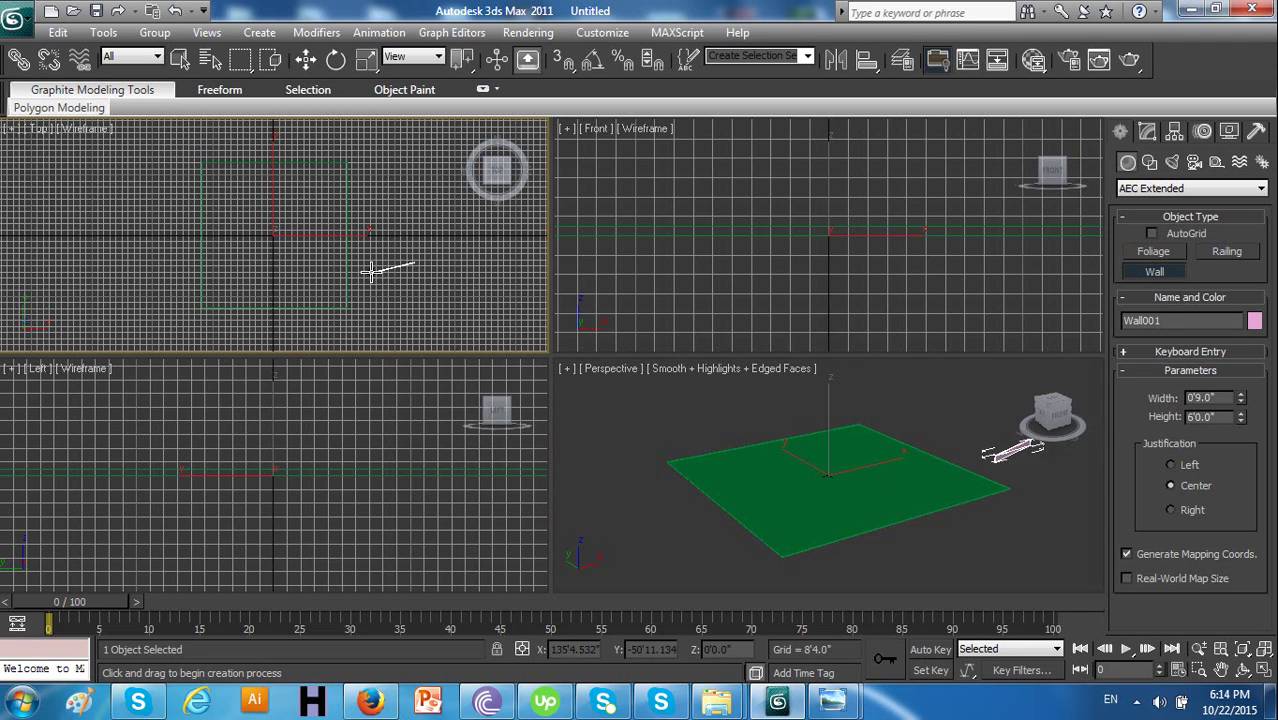
left_click(1264, 672)
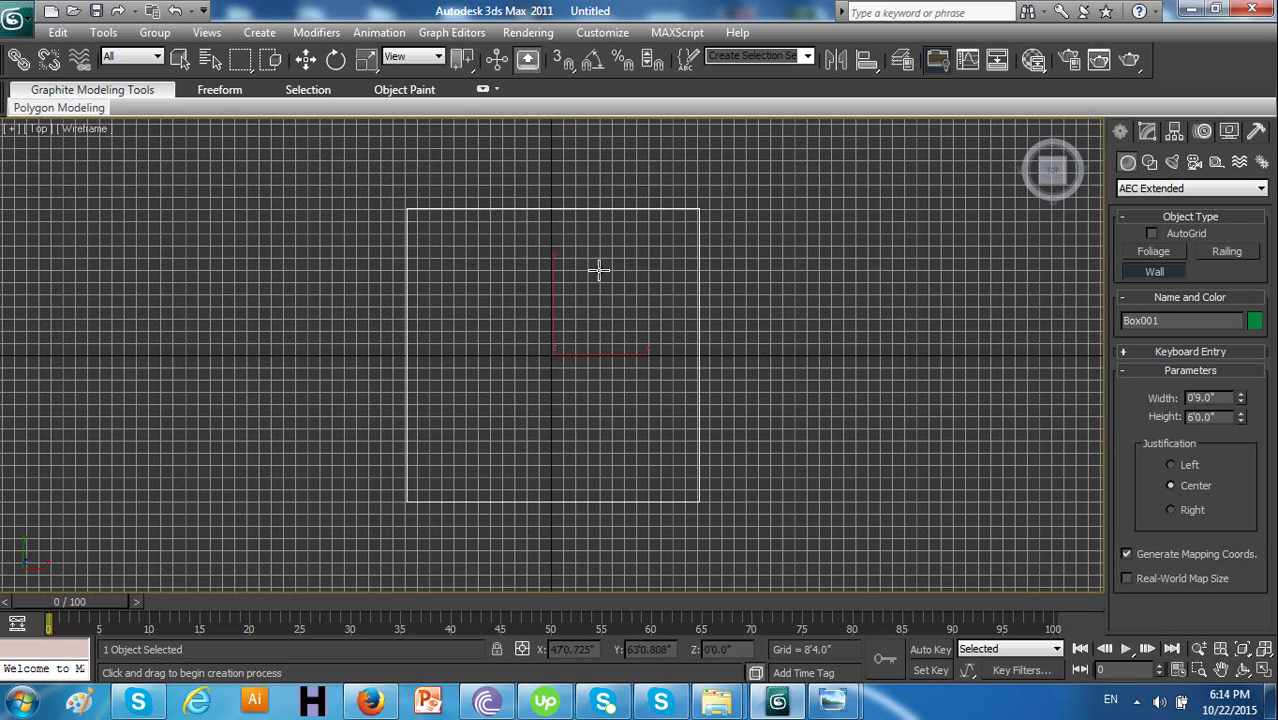
left_click(406, 210)
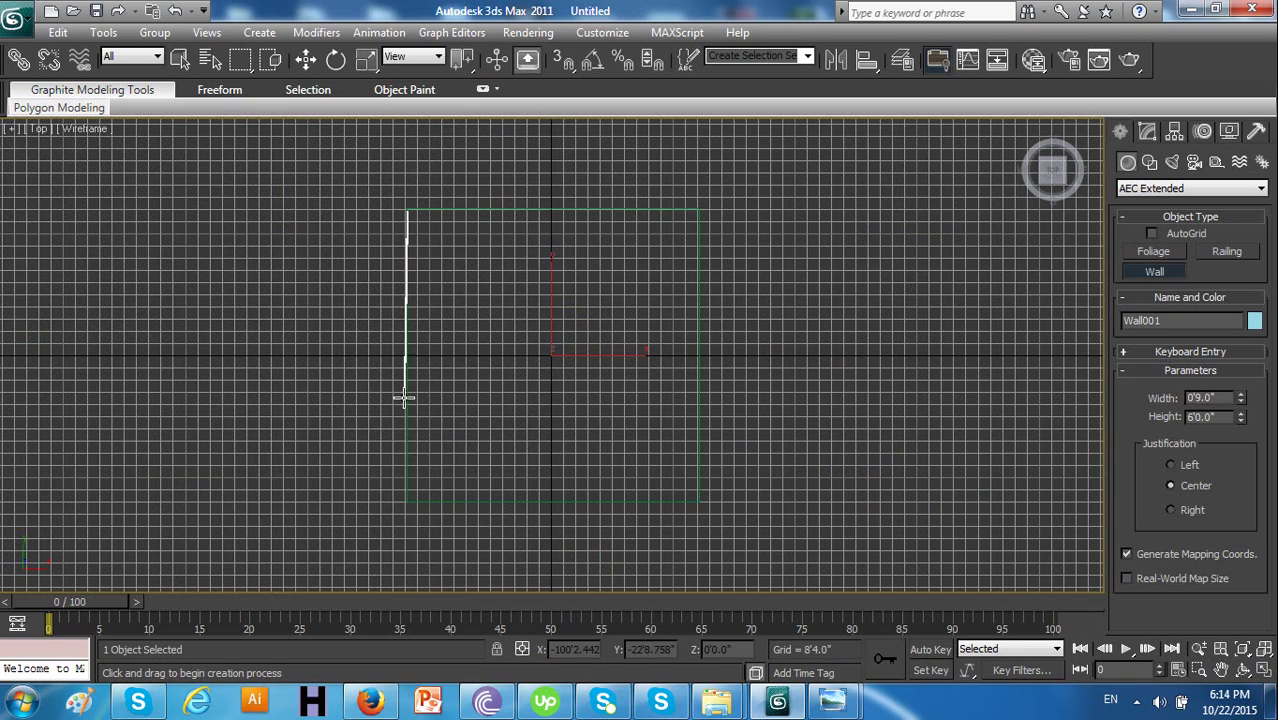
left_click(406, 502)
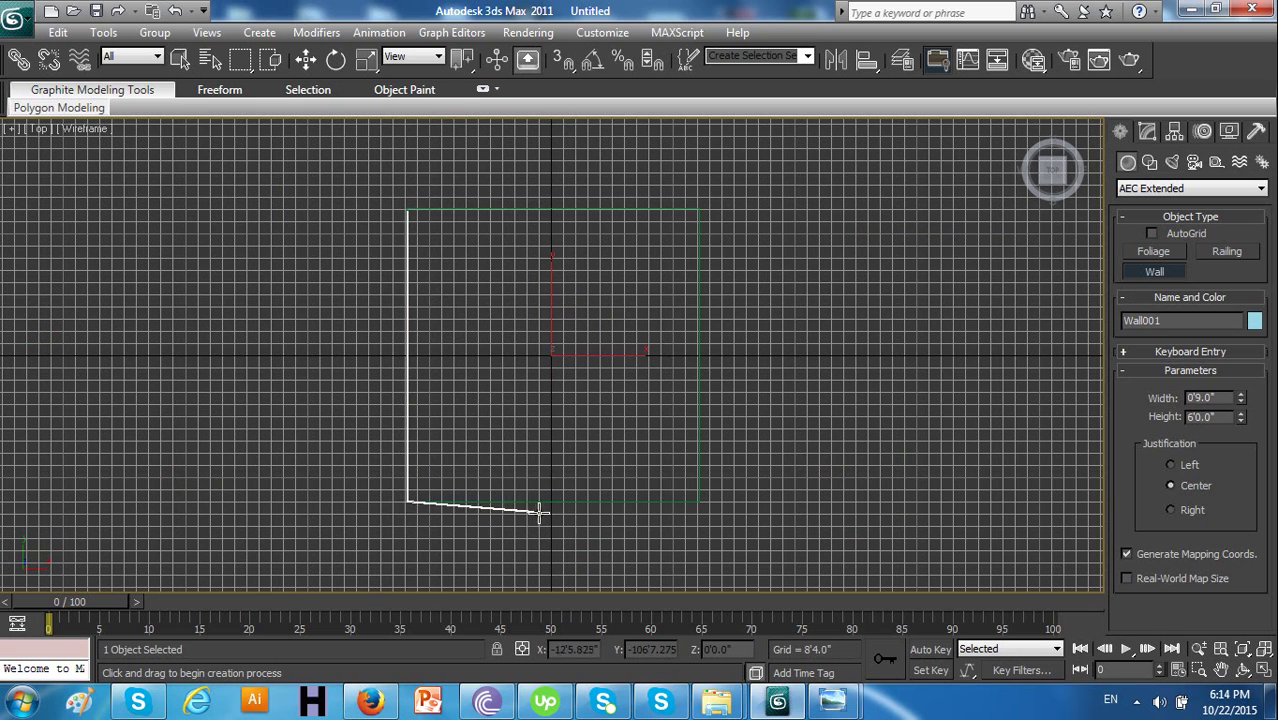
left_click(700, 488)
left_click(698, 203)
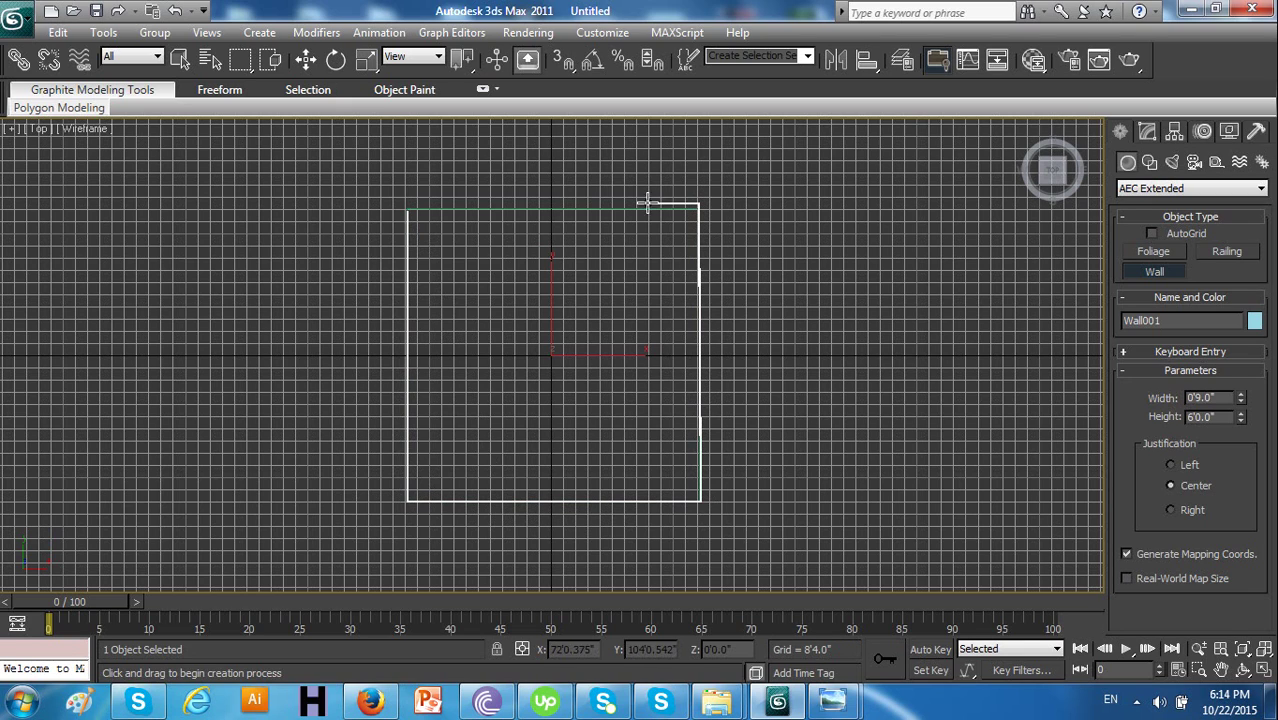
left_click(575, 208)
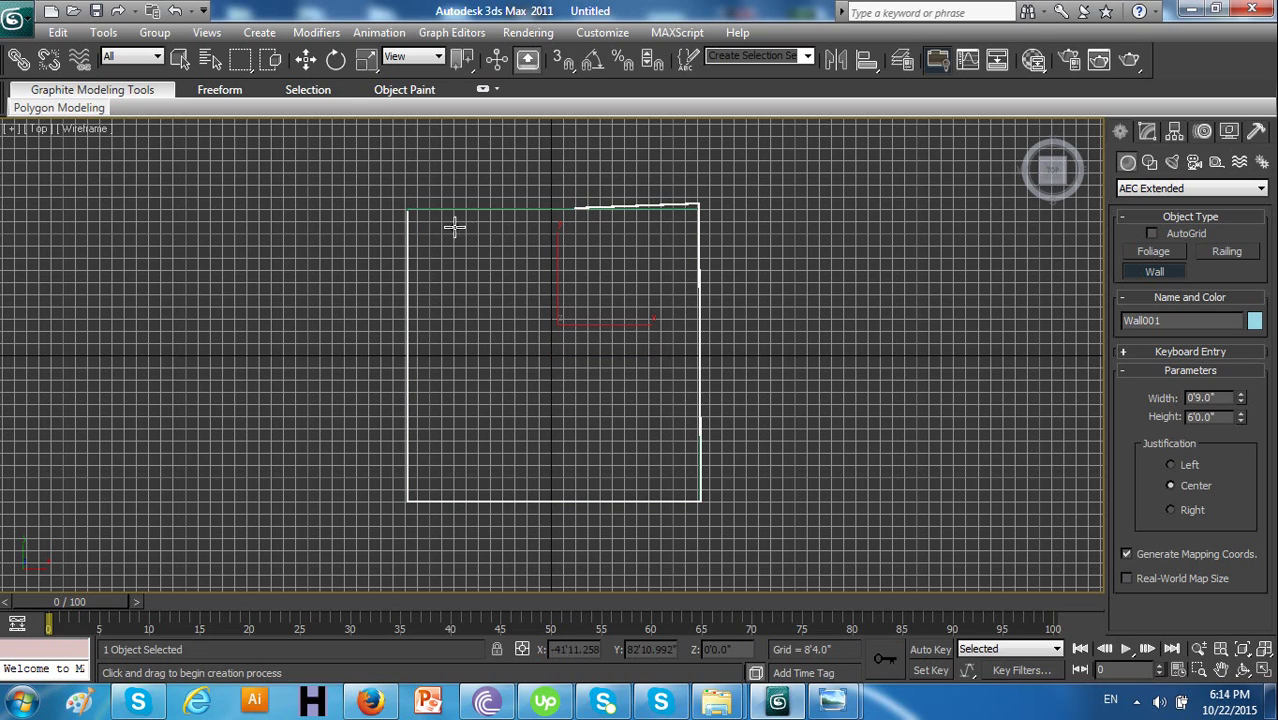
right_click(406, 210)
left_click(406, 210)
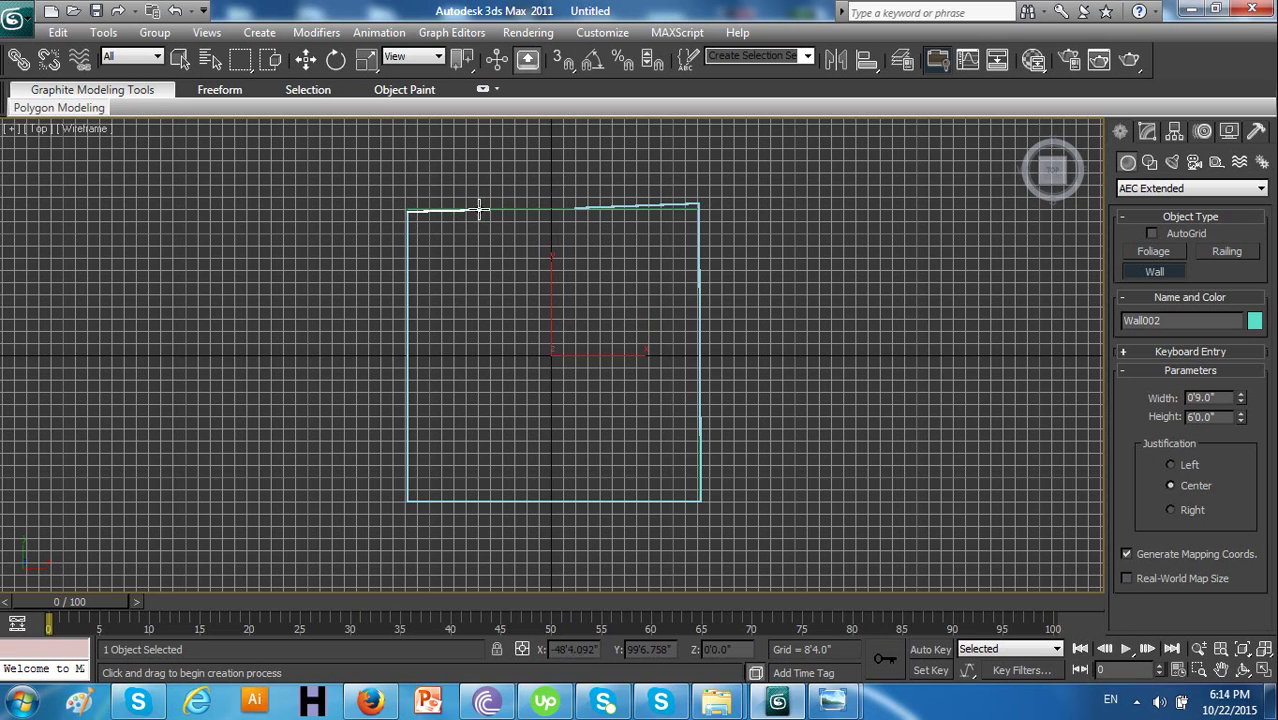
key("ctrl+z")
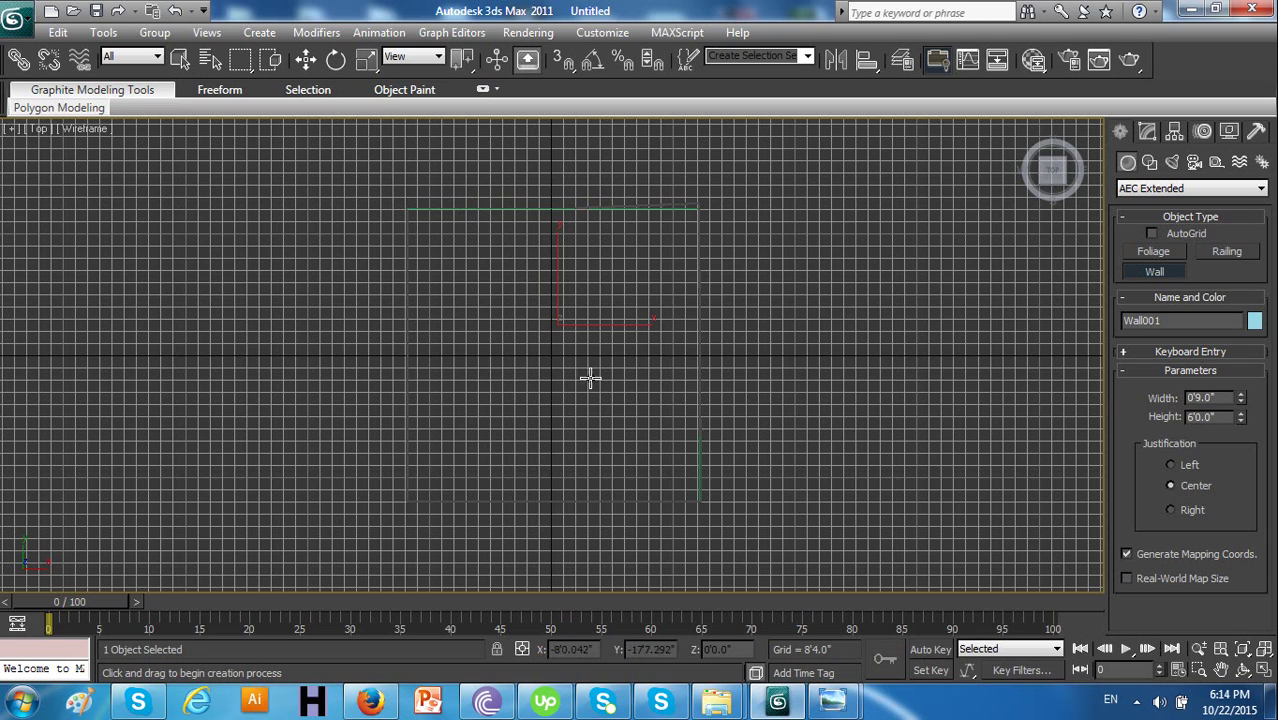
scroll(613, 328, "up", 2)
scroll(613, 328, "down", 3)
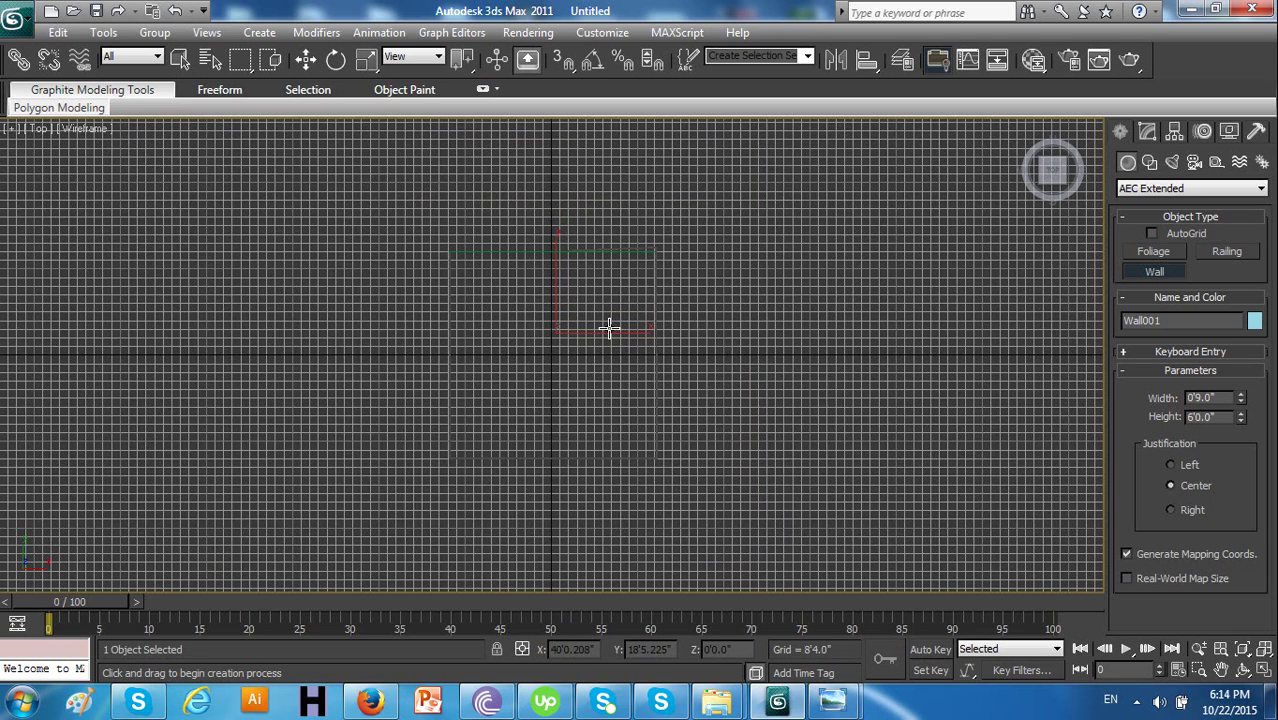
scroll(531, 337, "up", 2)
left_click(531, 337)
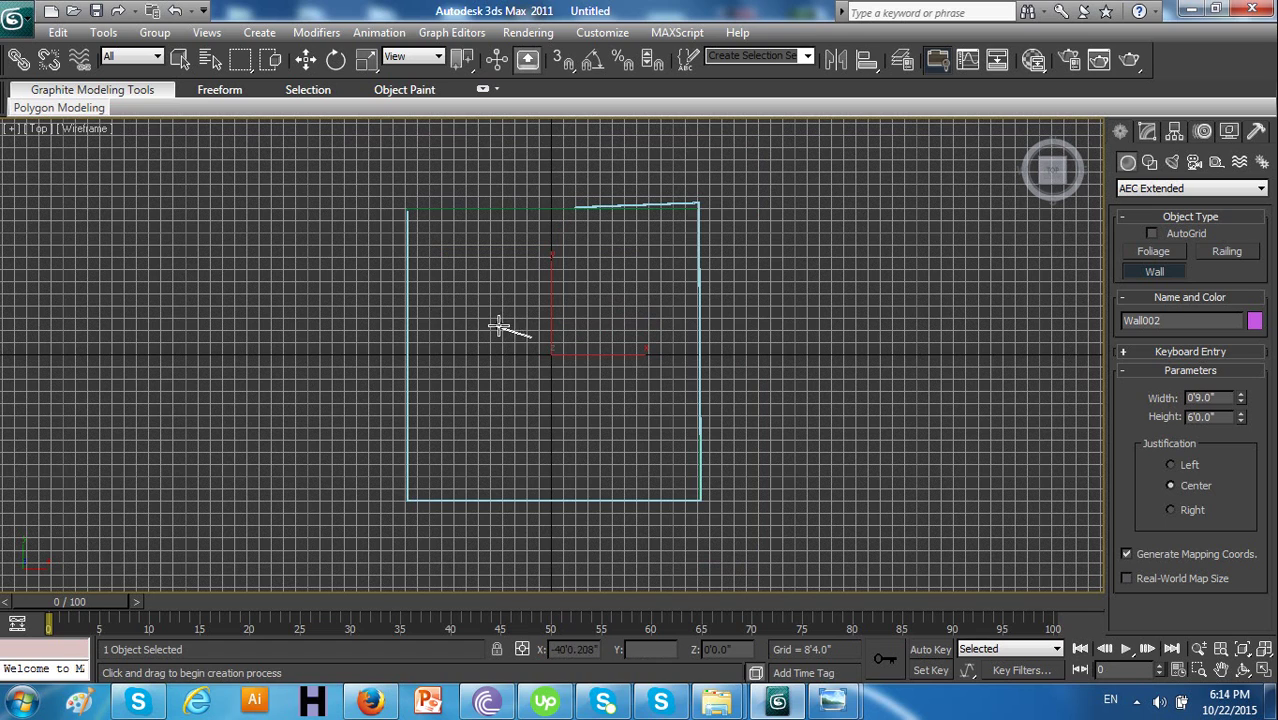
right_click(533, 326)
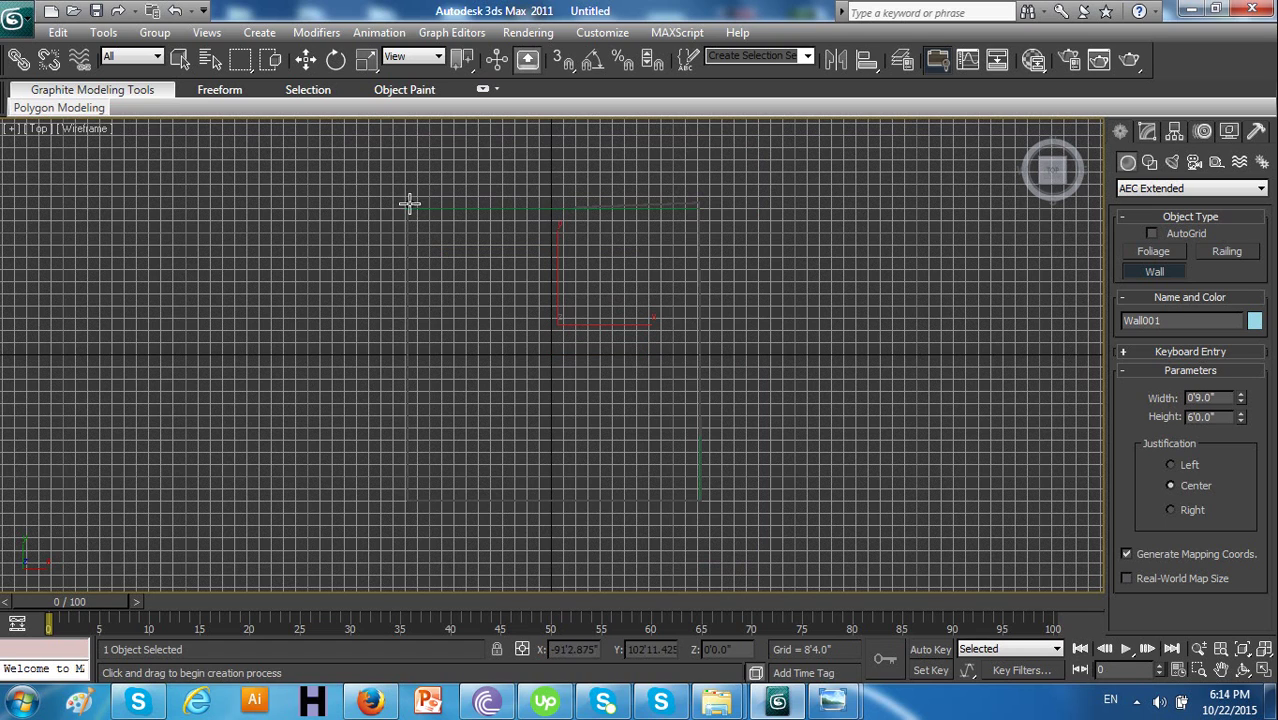
Restore the four viewports and examine the boundary wall and its gap in the Perspective view
left_click(1263, 670)
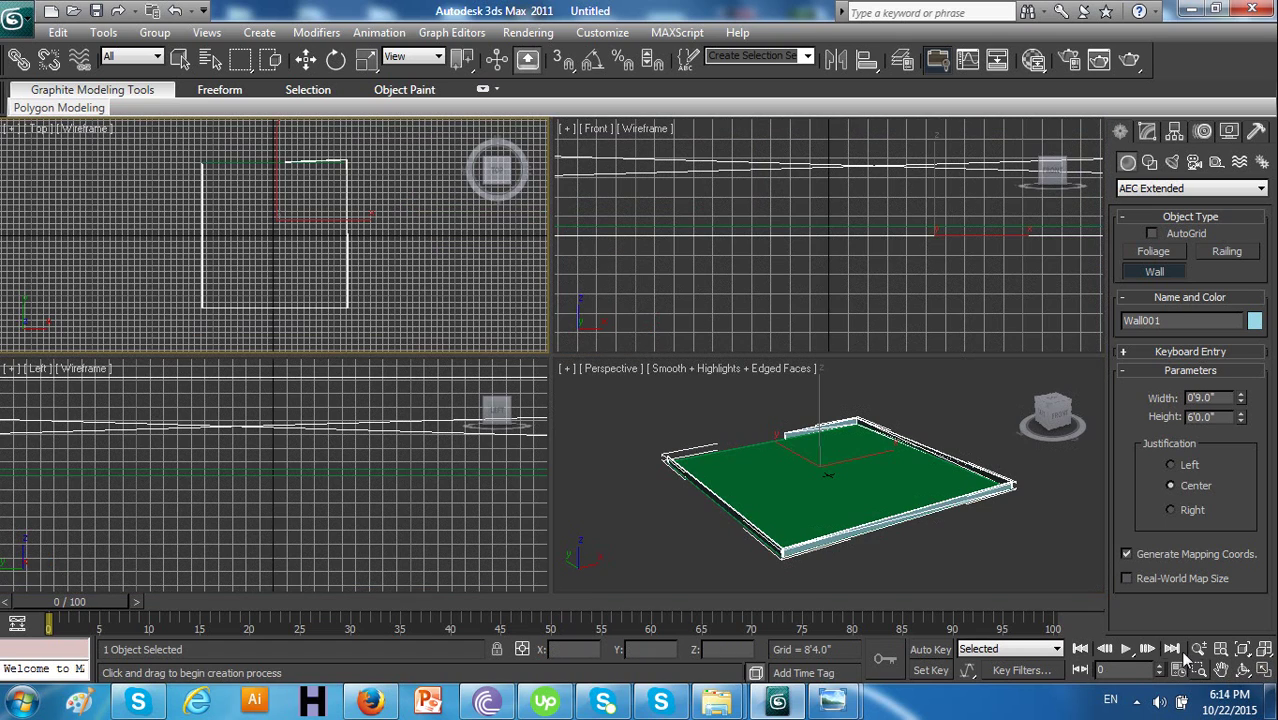
middle_click_drag(733, 502, 824, 538, "alt")
scroll(816, 545, "down", 5)
key("shift+z")
key("shift+y")
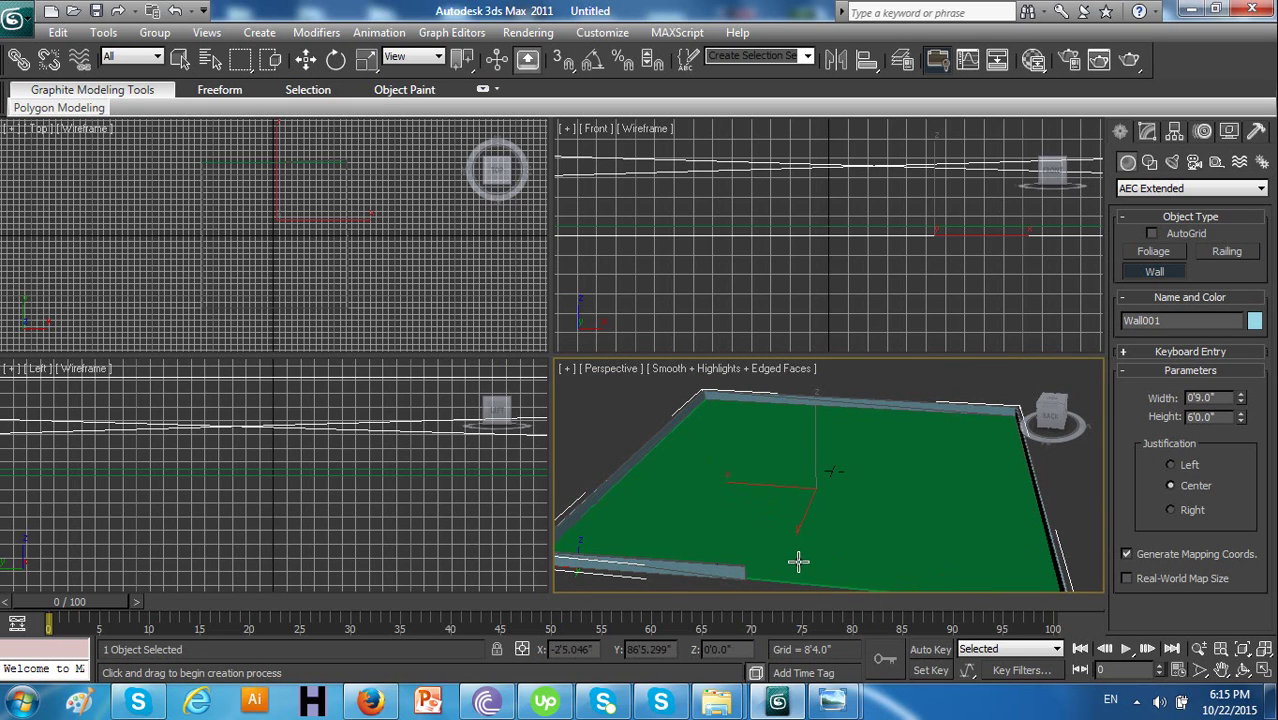
middle_click_drag(795, 560, 747, 508, "alt")
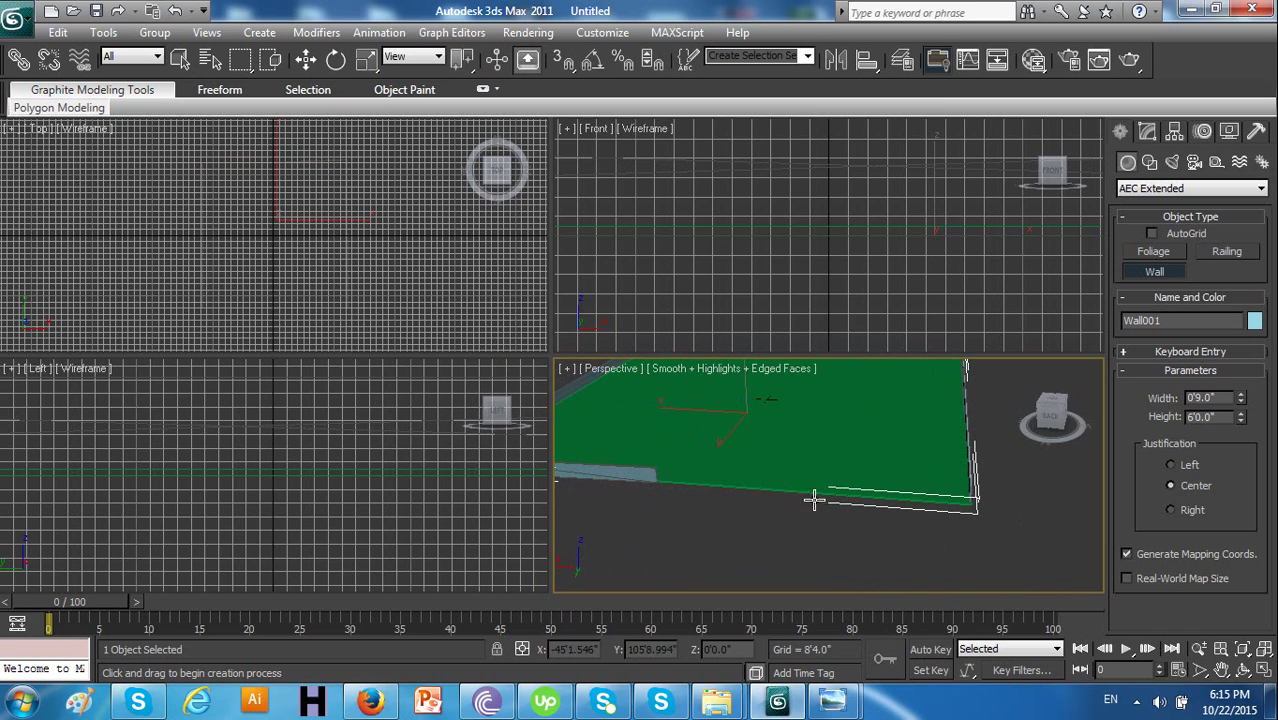
middle_click_drag(747, 479, 756, 562, "alt")
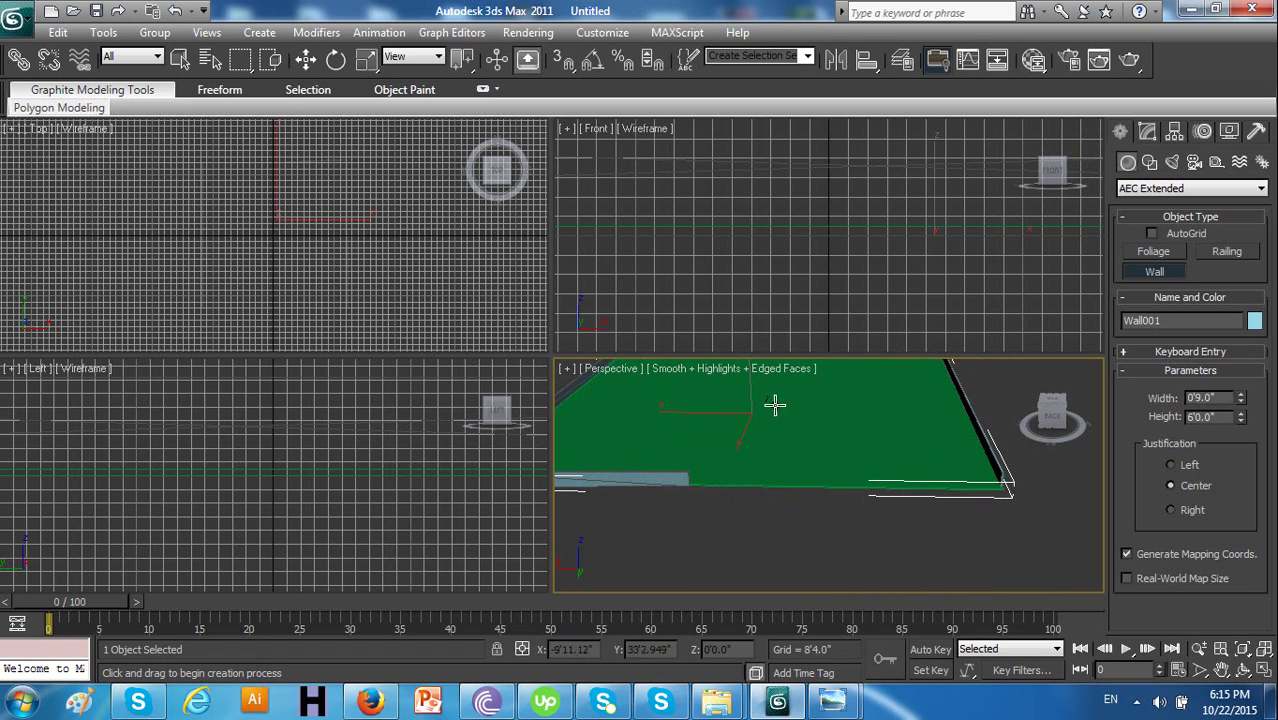
Consult the buidlign.jpg house reference photo and return to the 3ds Max scene
mouse_move(832, 700)
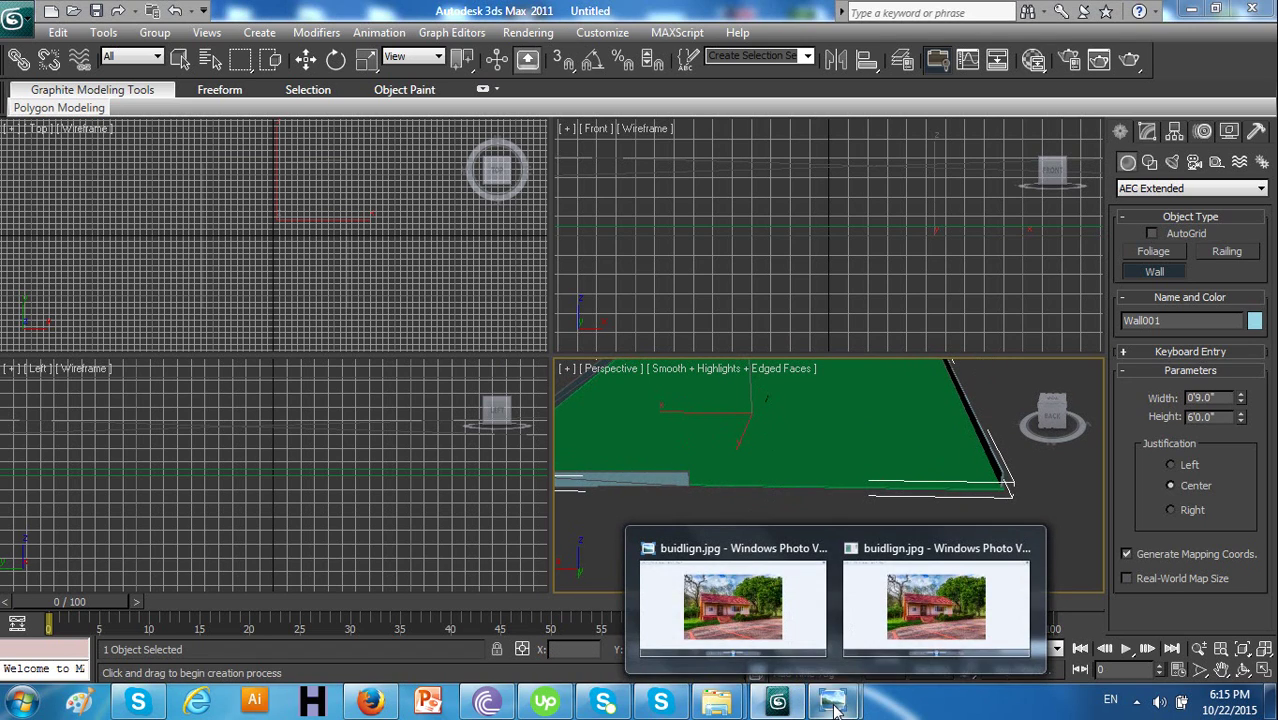
left_click(848, 601)
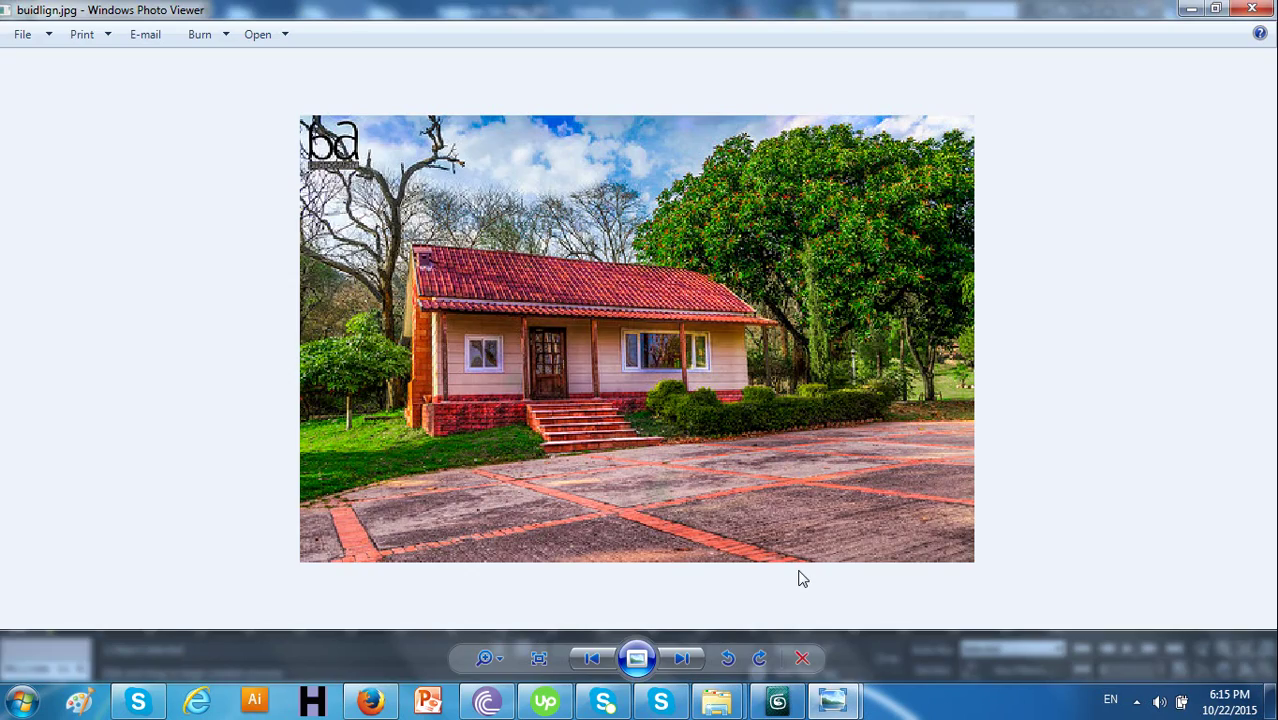
mouse_move(832, 700)
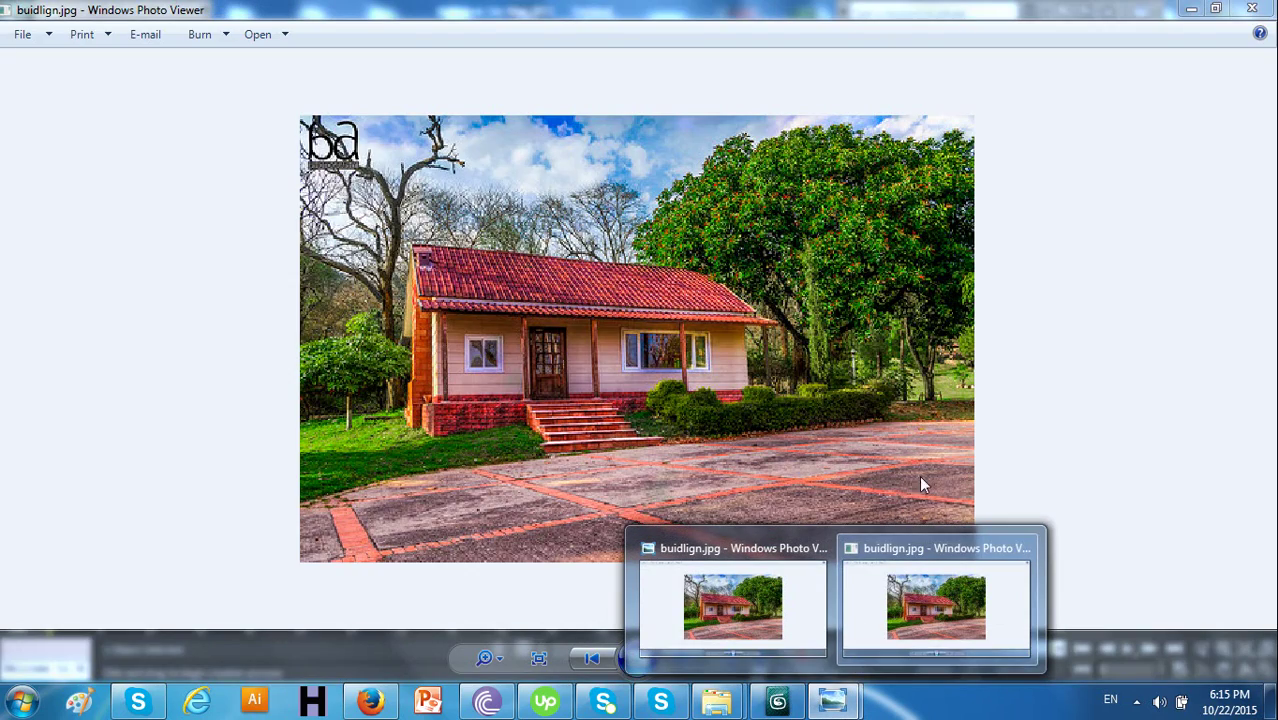
left_click(1191, 9)
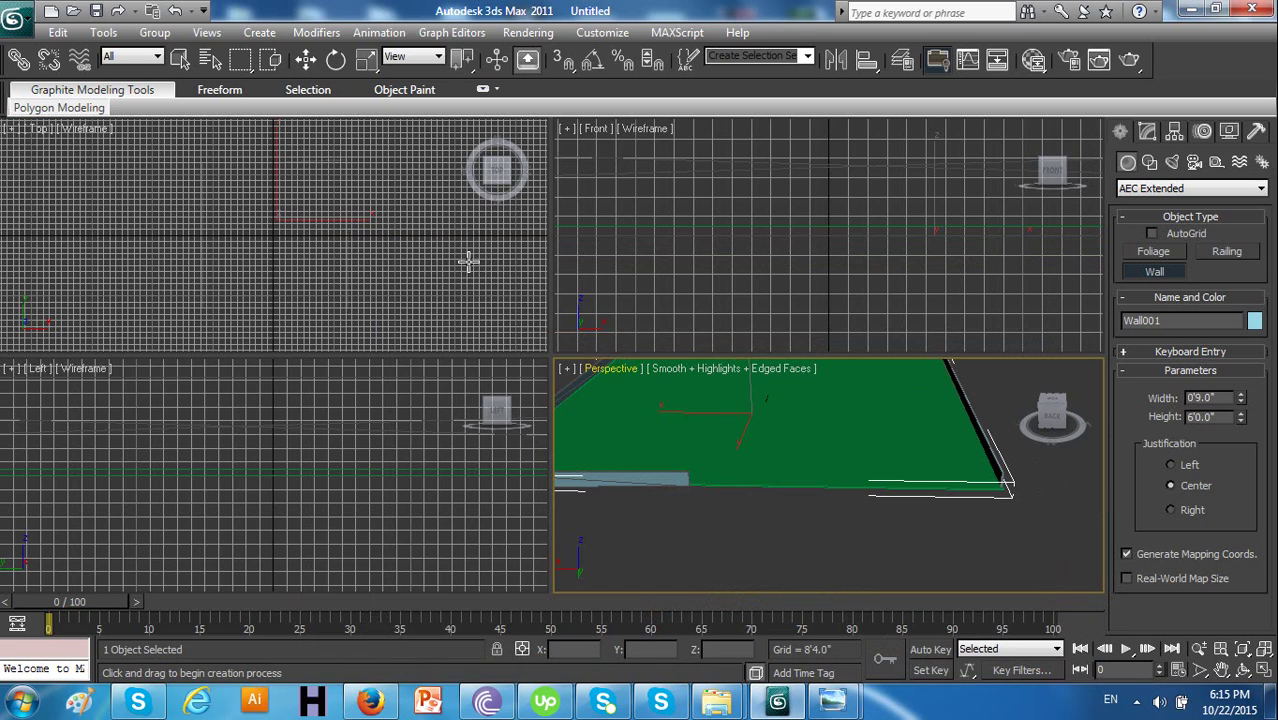
Examine the wall ends and corners from several sides in the maximized Perspective view, then return to four viewports
left_click(1262, 672)
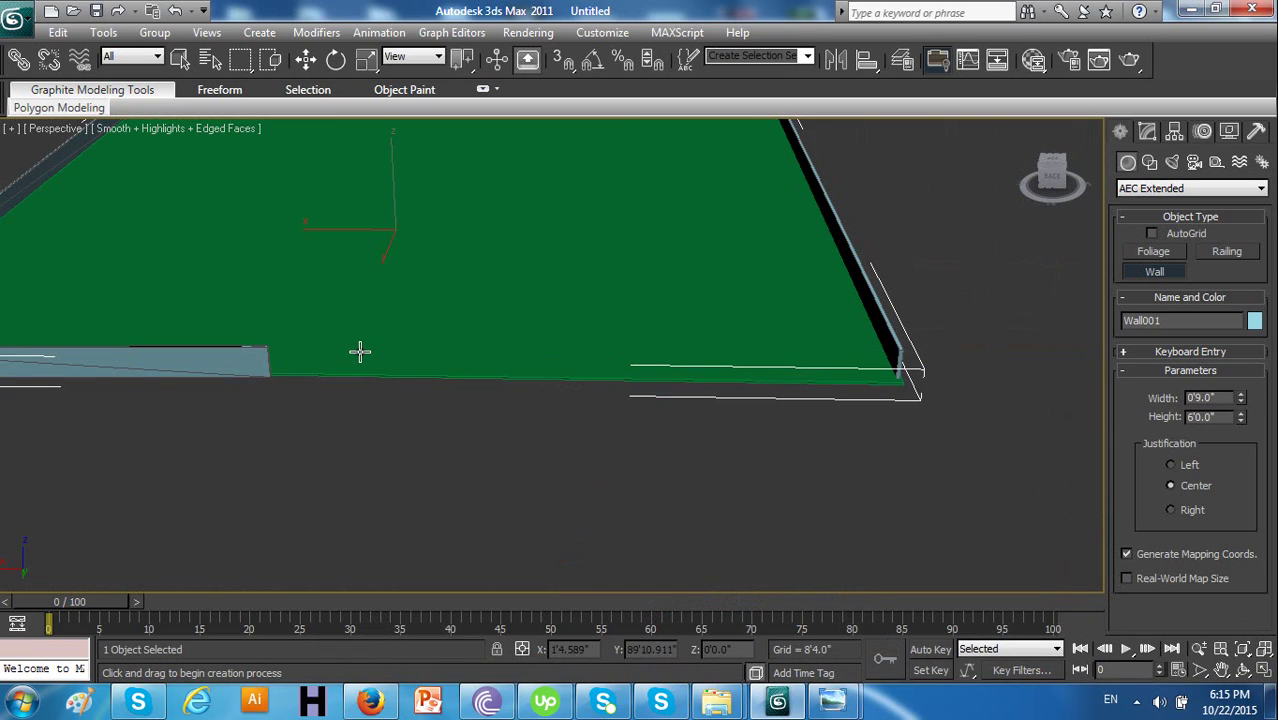
scroll(347, 353, "up", 5)
scroll(343, 360, "down", 5)
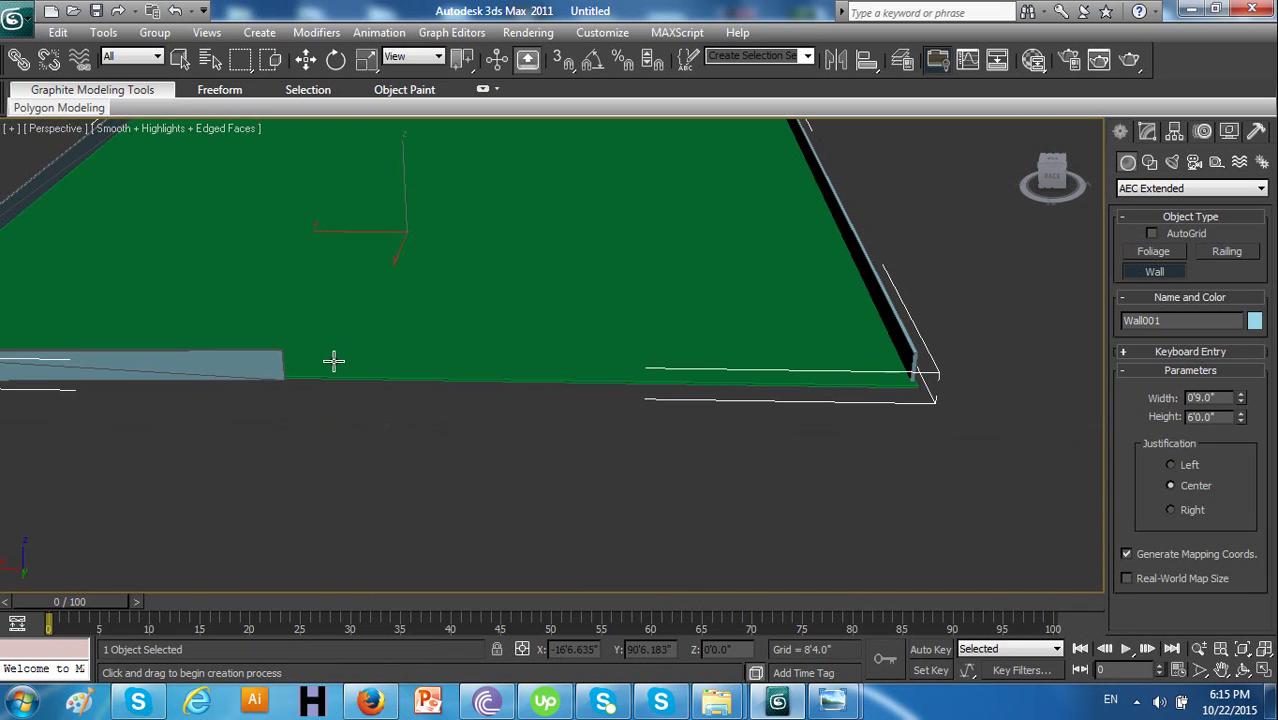
middle_click_drag(334, 360, 570, 443, "alt")
scroll(656, 375, "down", 5)
scroll(570, 443, "up", 2)
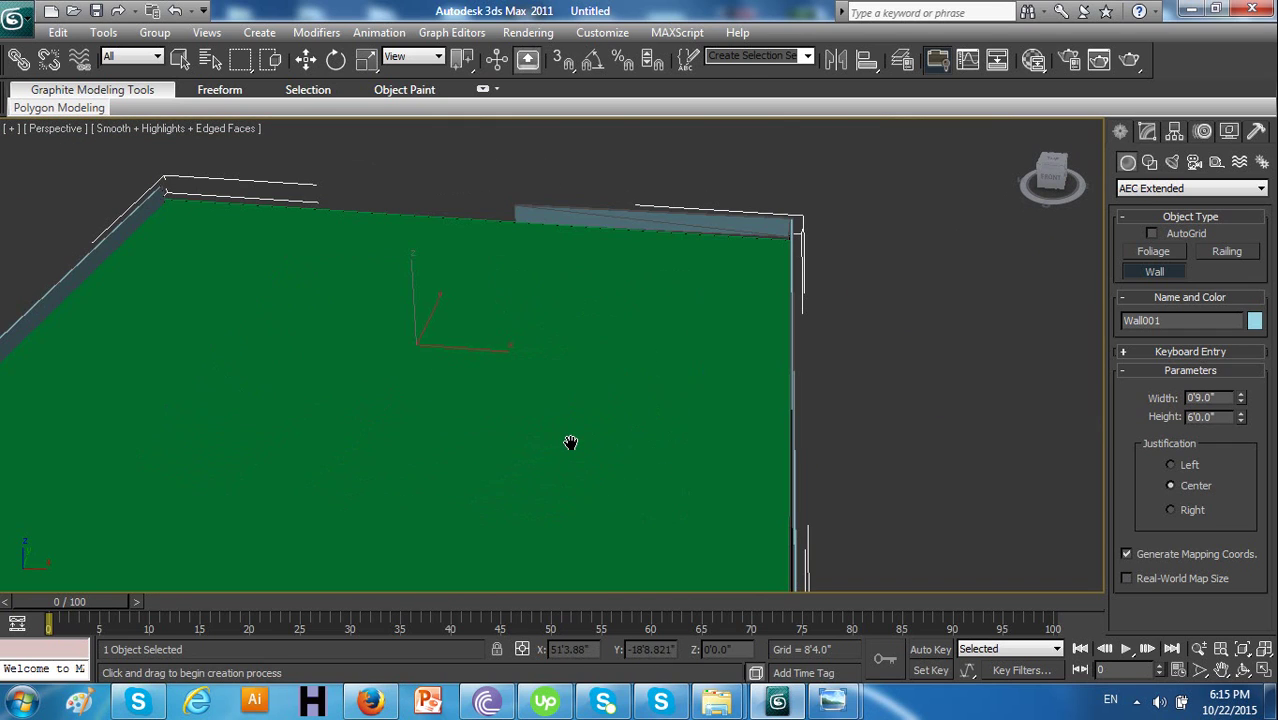
scroll(570, 443, "down", 2)
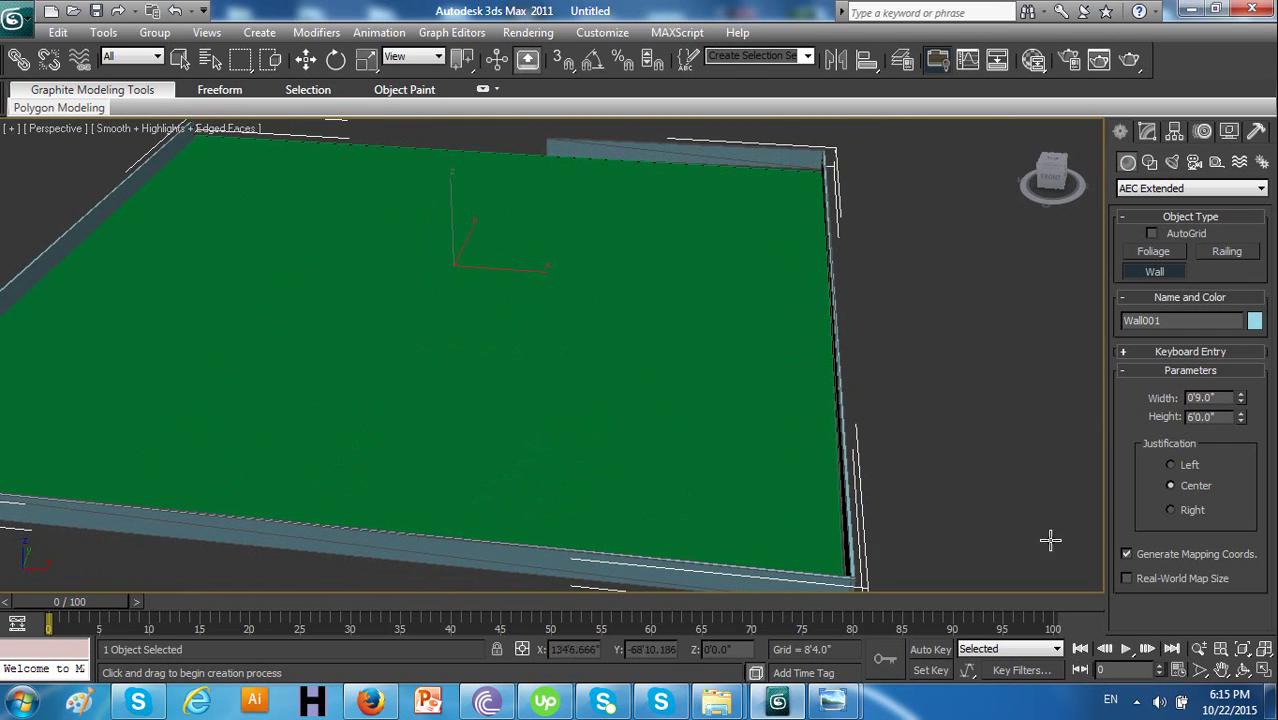
left_click(1264, 670)
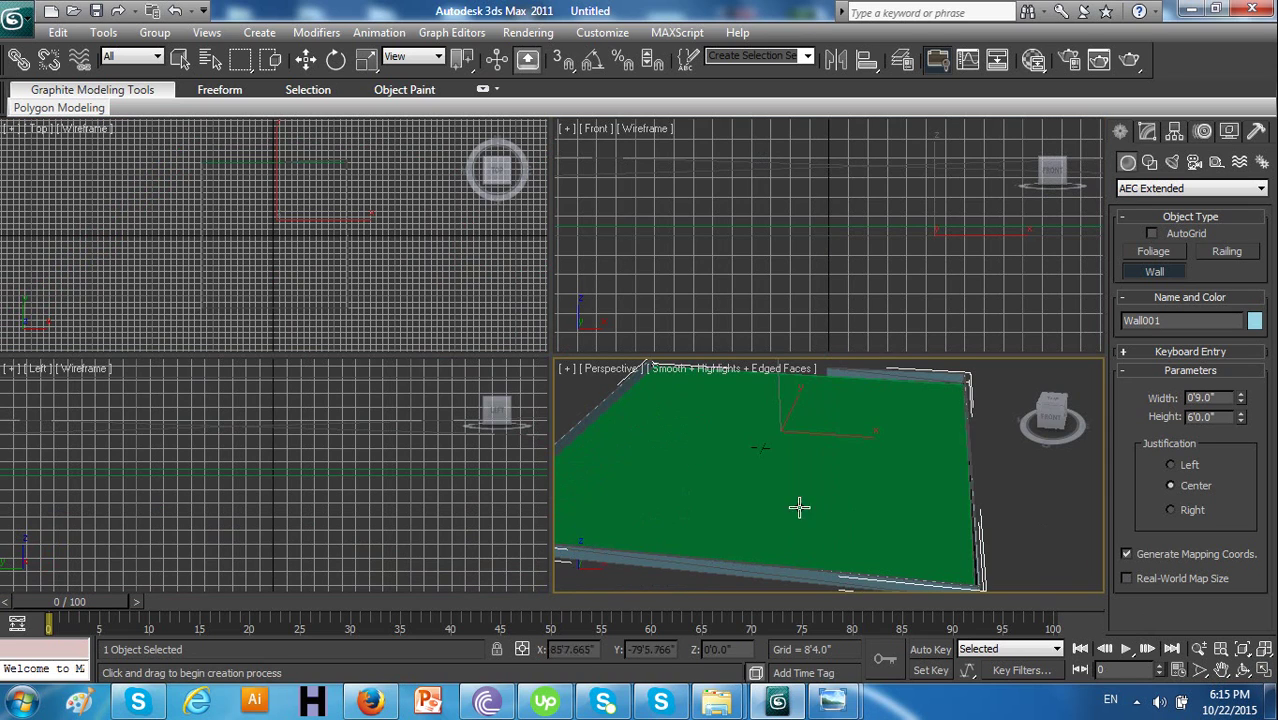
left_click(345, 258)
left_click(347, 318)
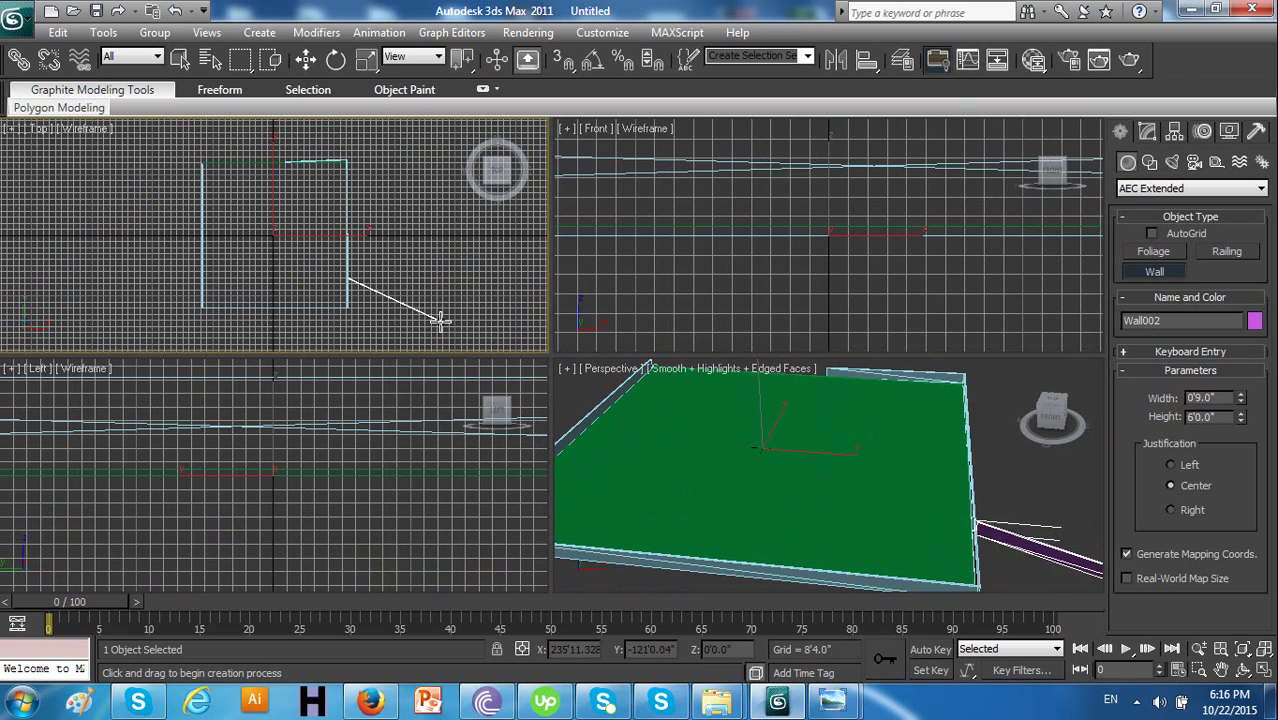
right_click(440, 320)
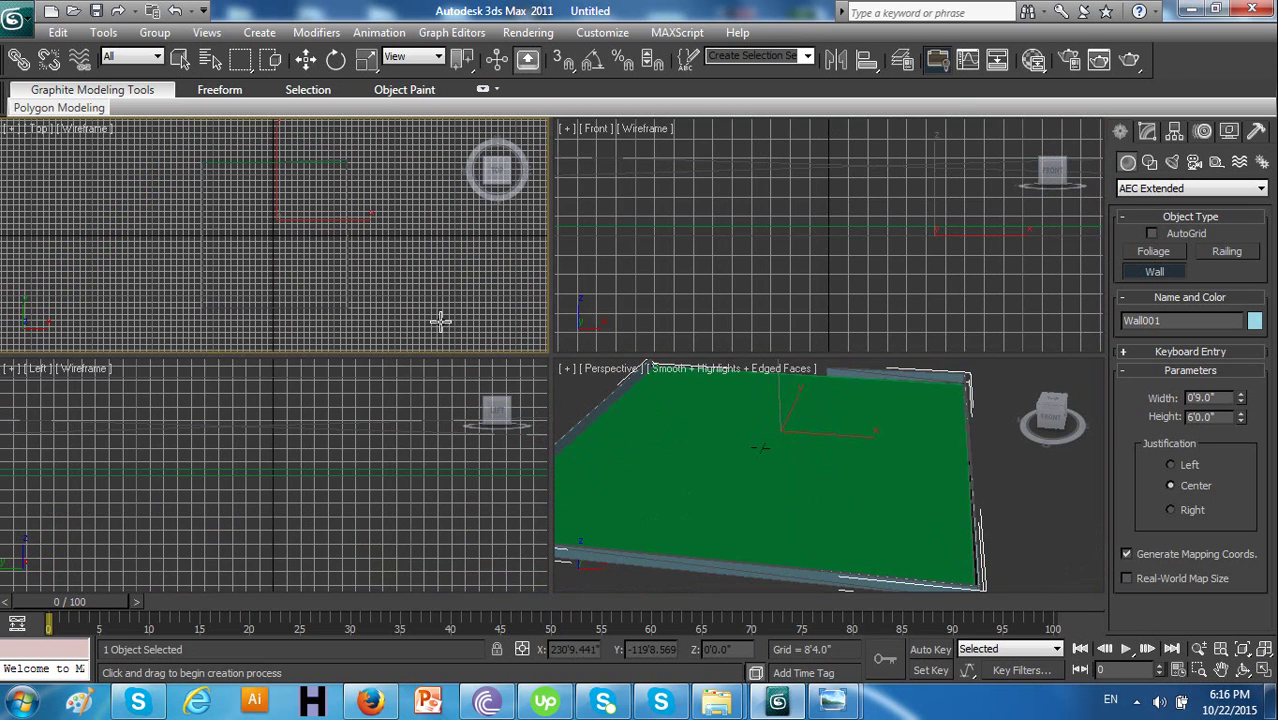
Delete the boundary wall in the maximized Top view, keeping the ground box
left_click(1264, 670)
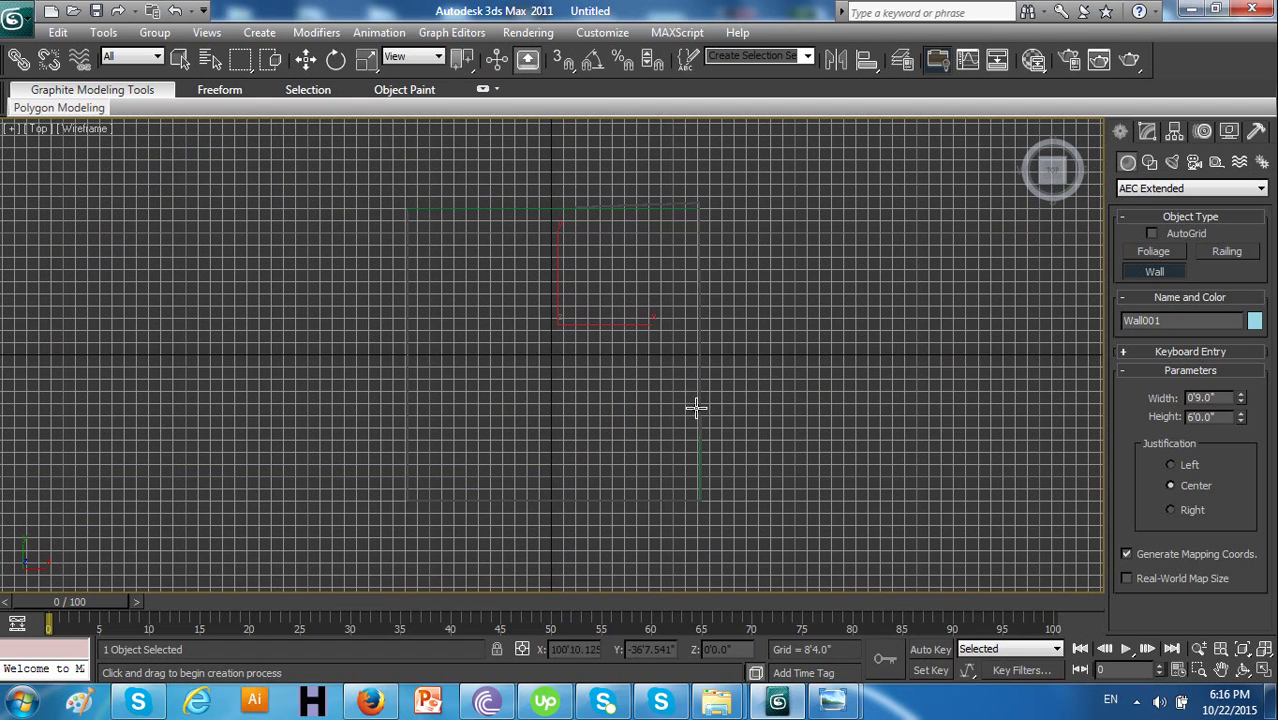
left_click(180, 59)
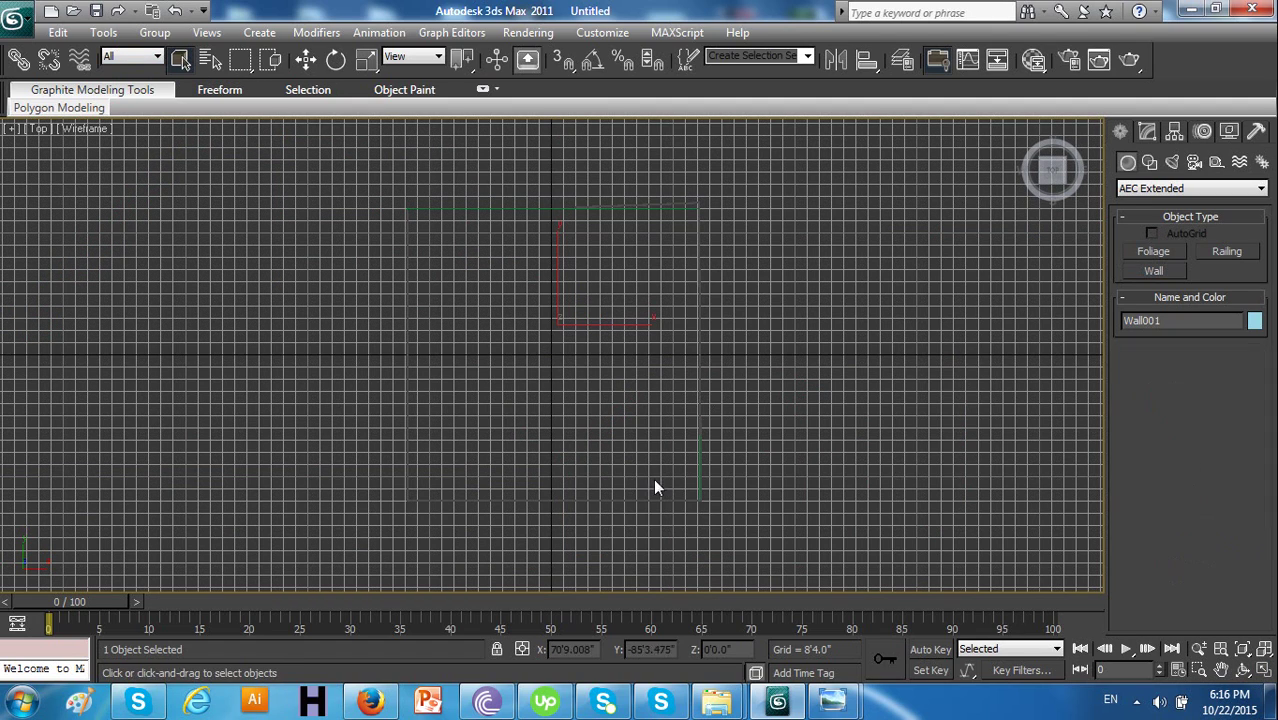
left_click(698, 445)
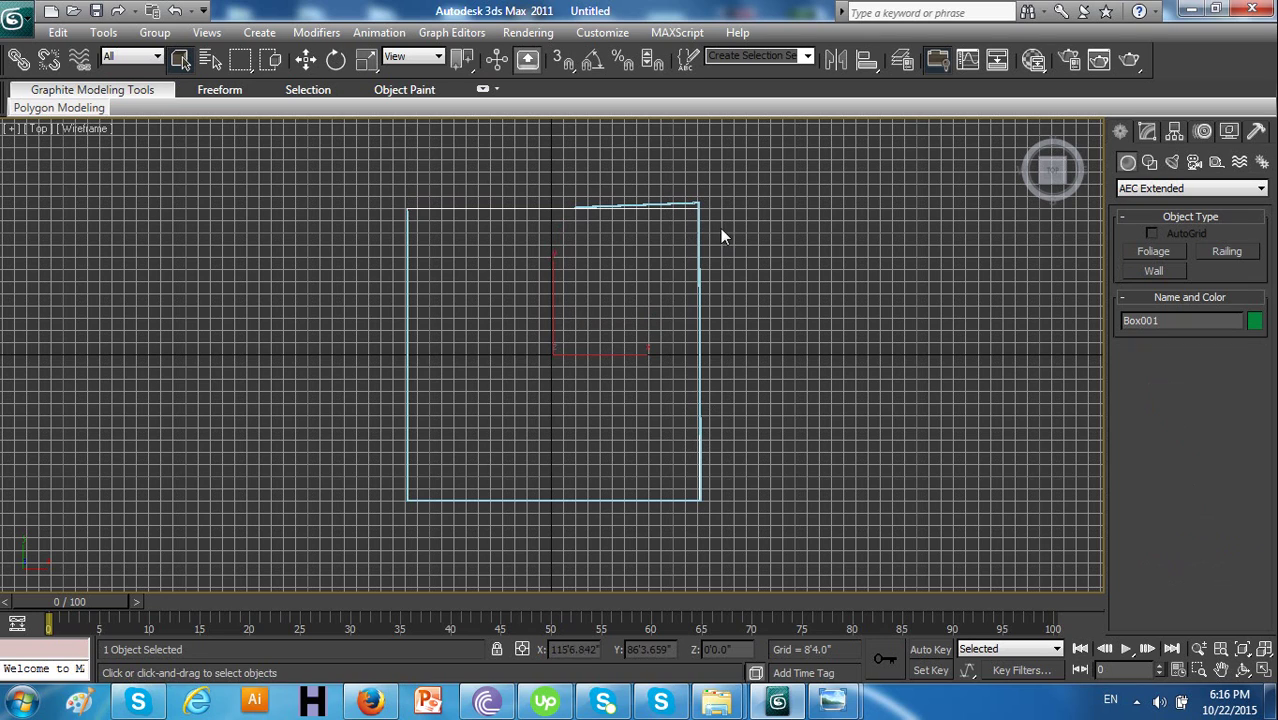
key("Delete")
left_click(662, 205)
left_click(697, 262)
left_click_drag(758, 157, 383, 535)
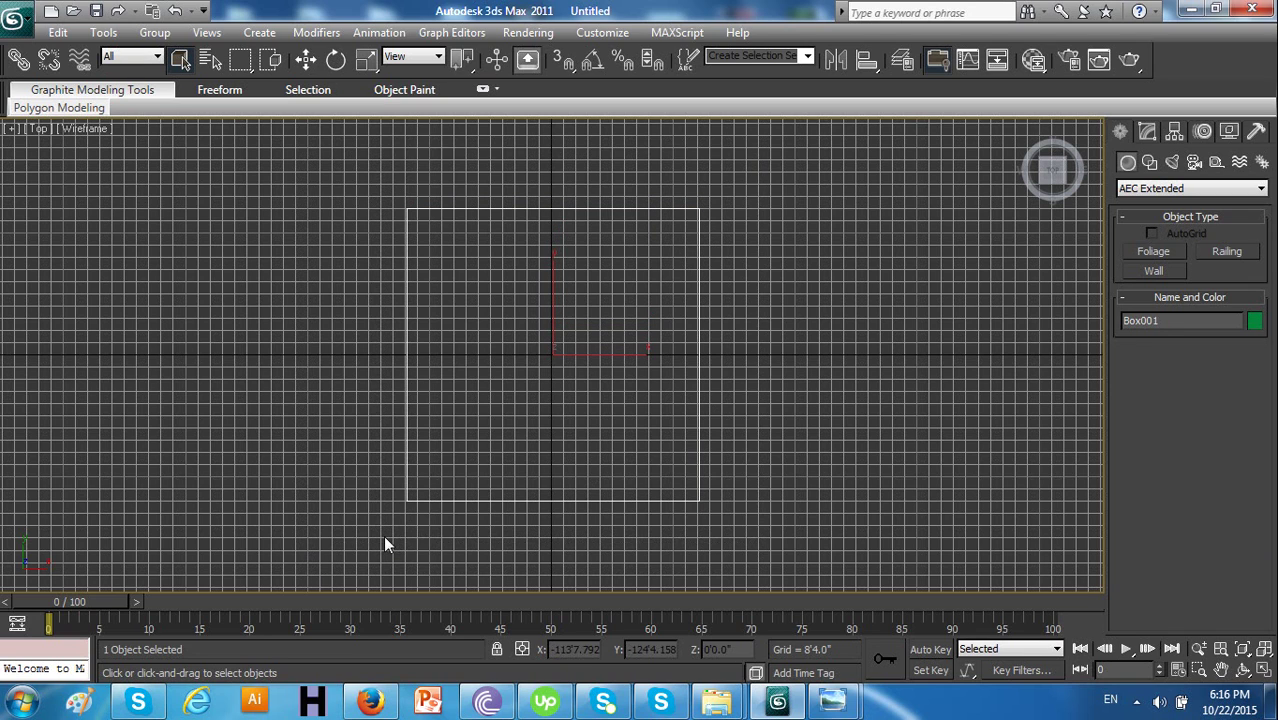
key("Delete")
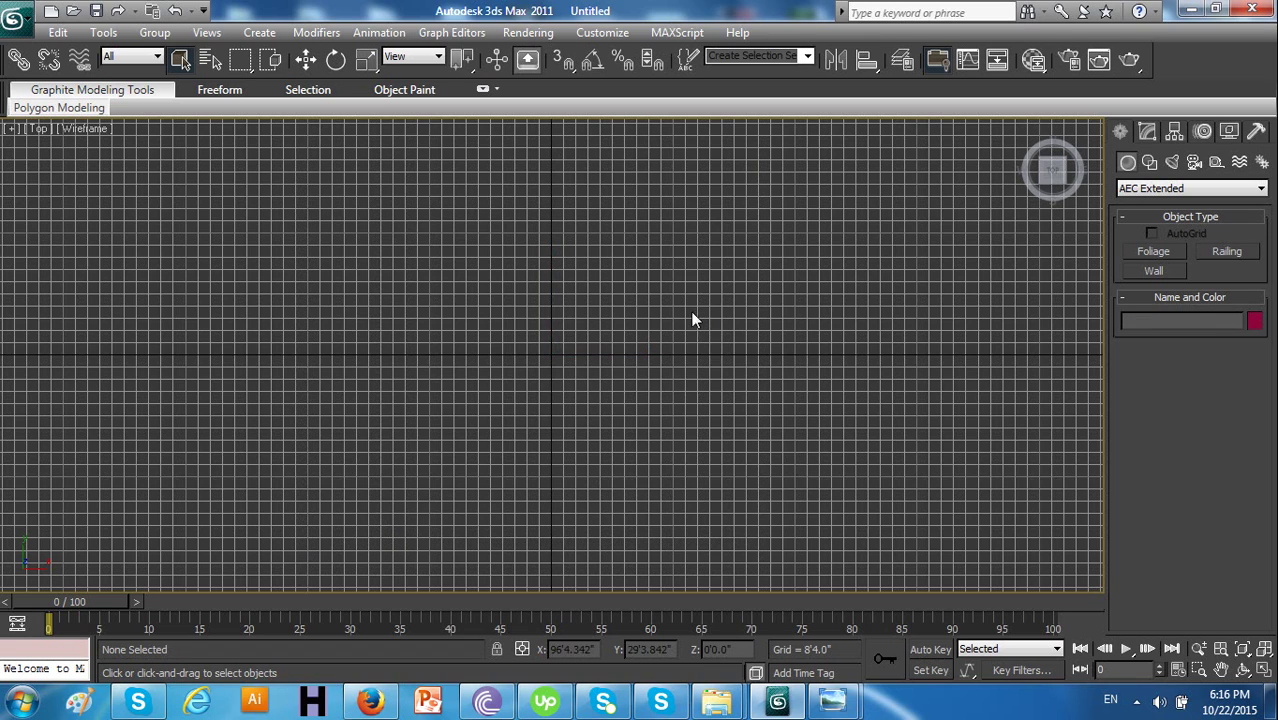
key("ctrl+z")
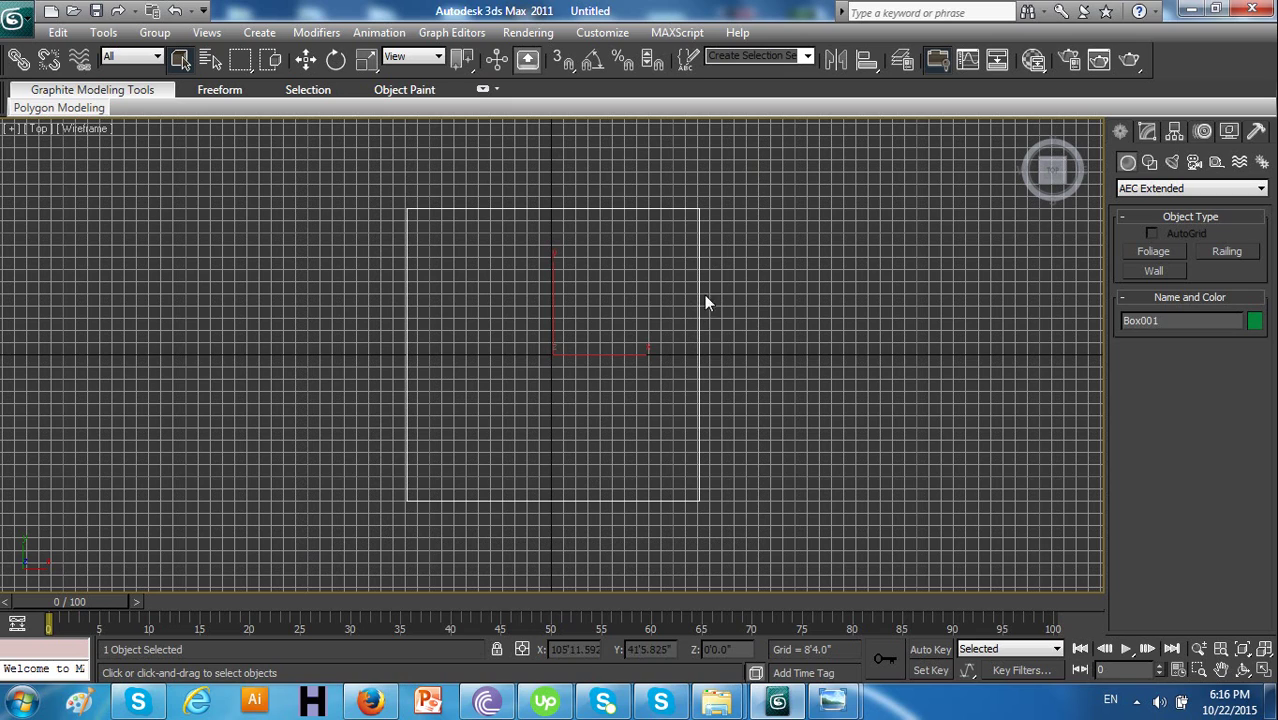
Rename the ground box as earth
left_click(1145, 133)
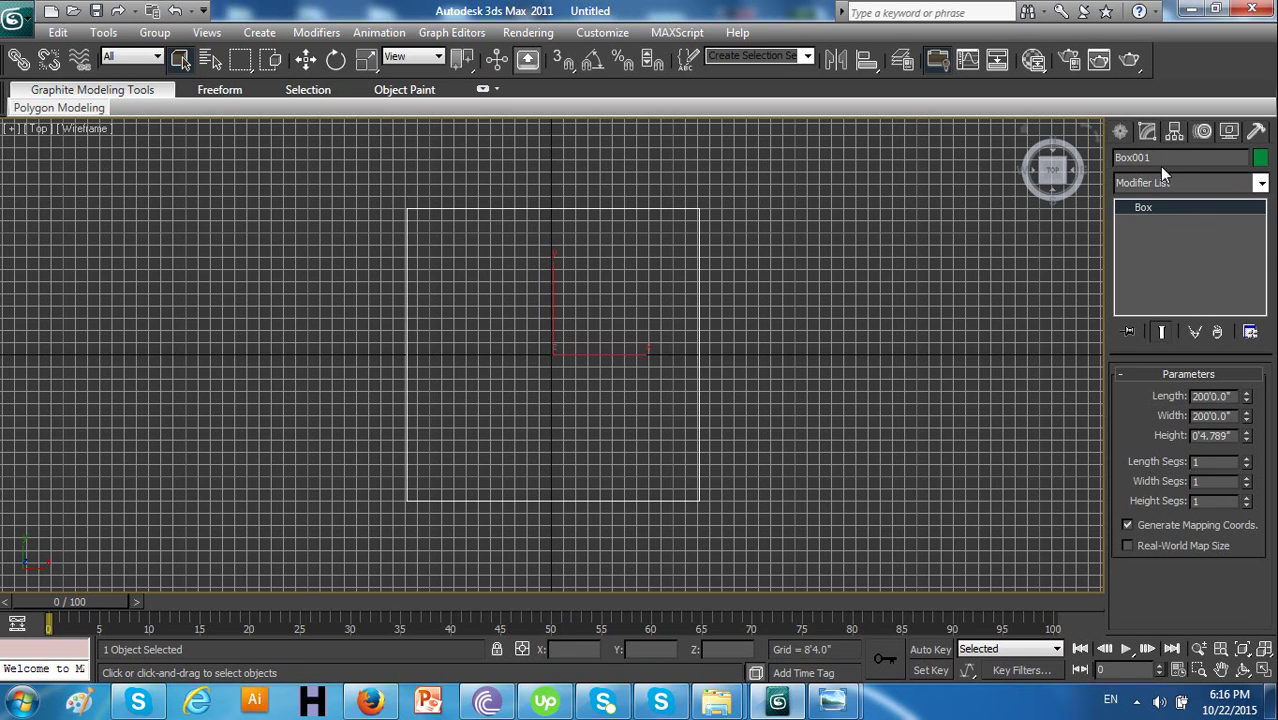
left_click(1160, 160)
type("floo")
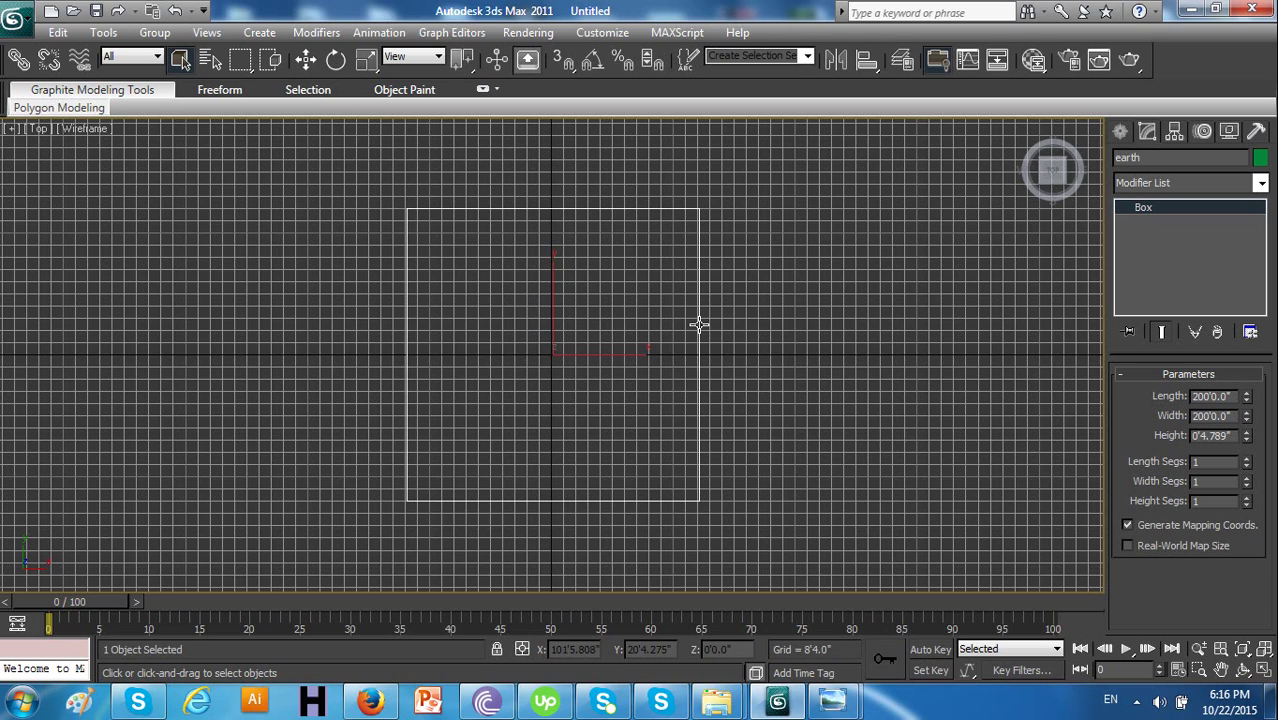
Display the Top view with Smooth + Highlights shading and Edged Faces
left_click(86, 129)
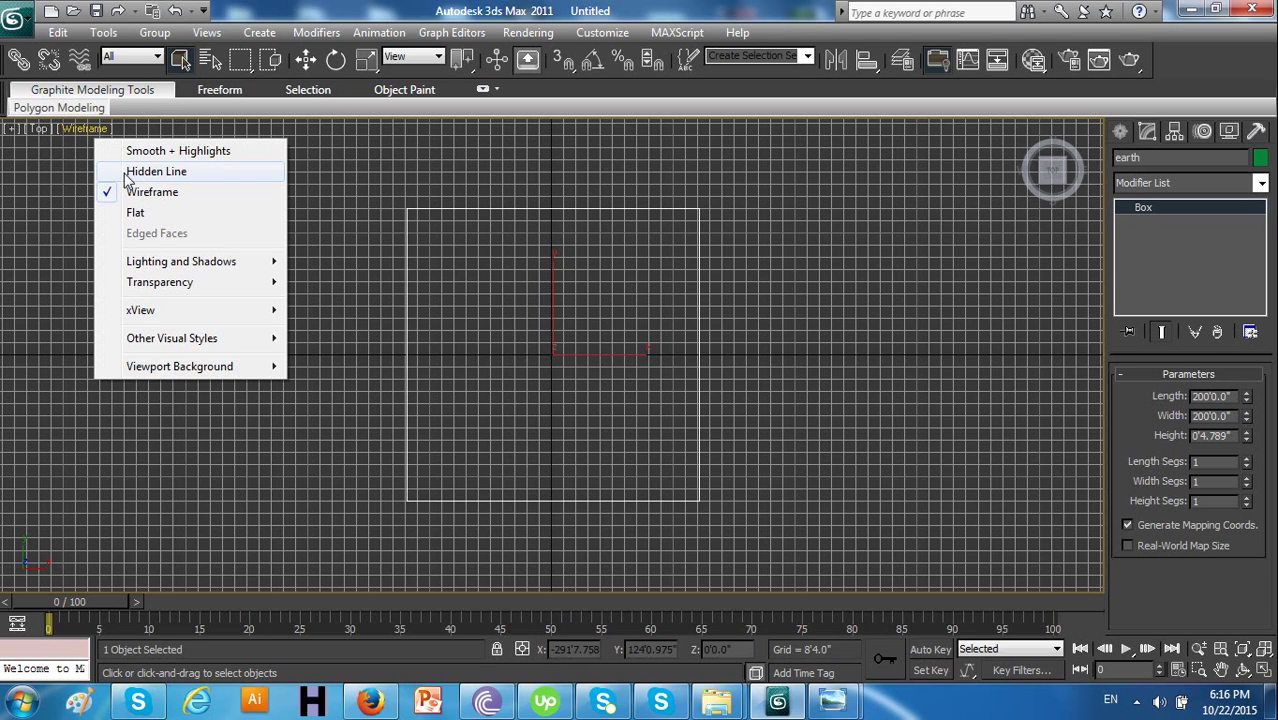
left_click(170, 151)
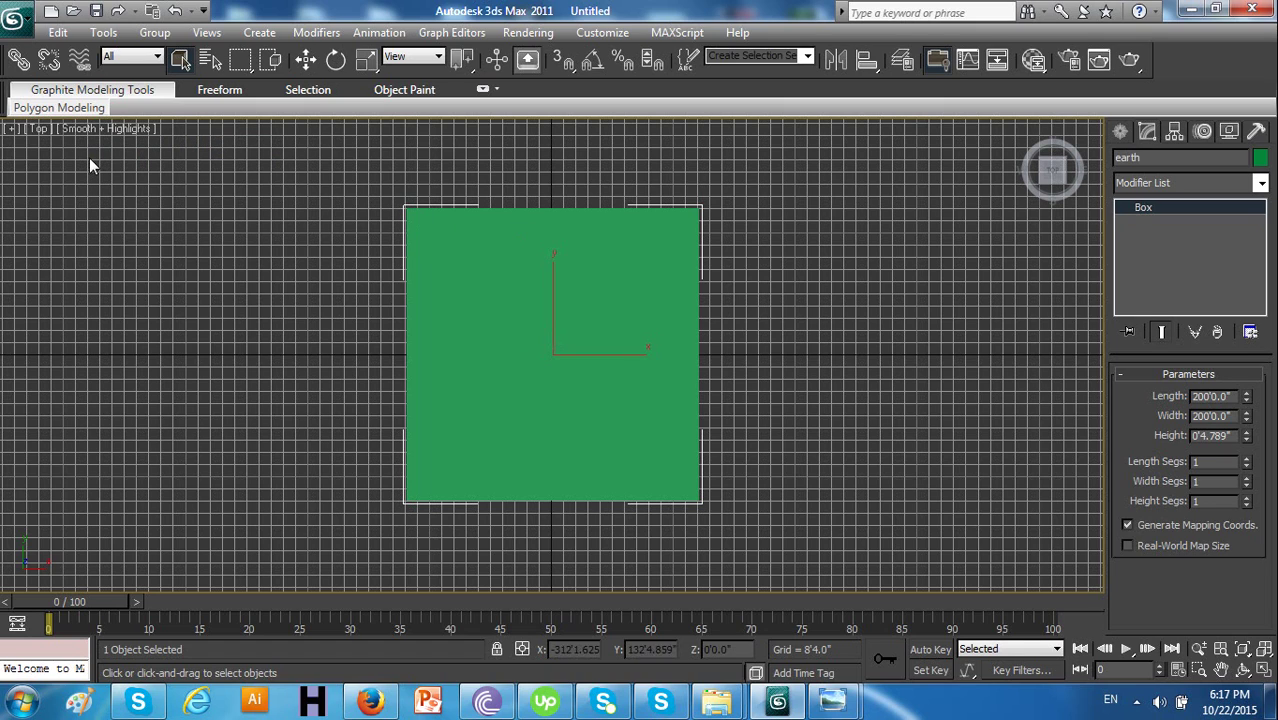
left_click(111, 130)
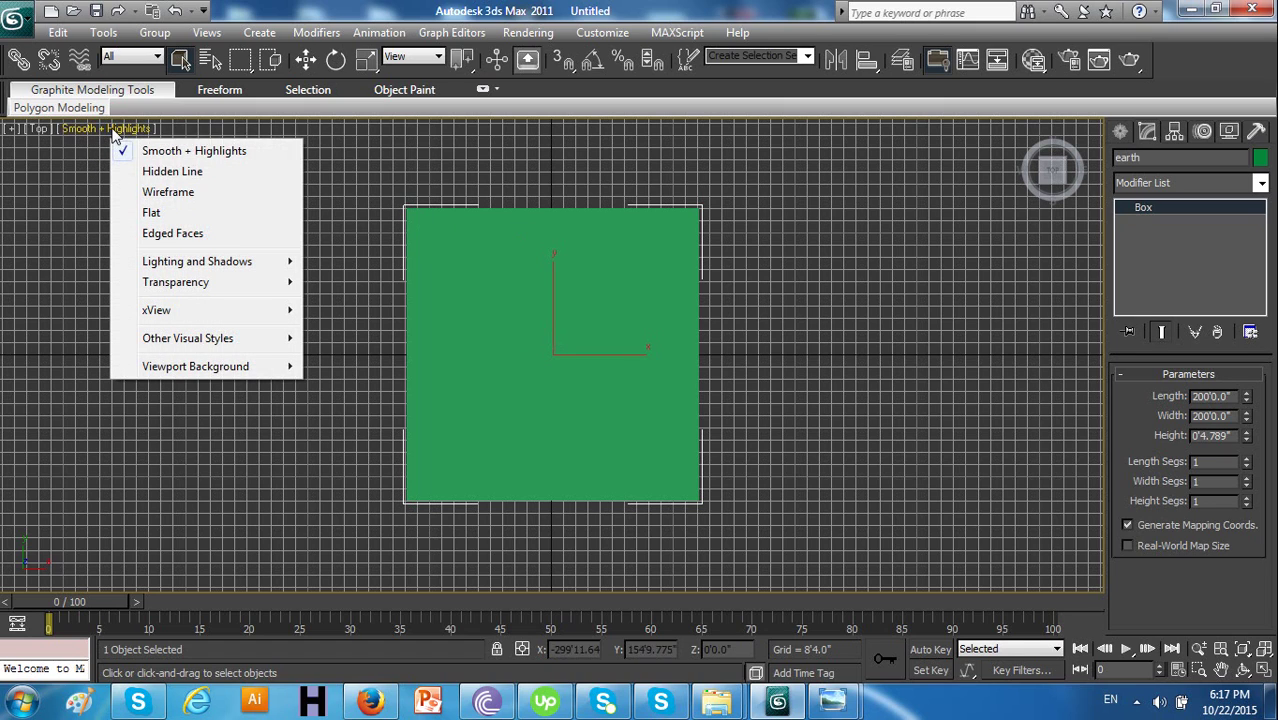
left_click(193, 236)
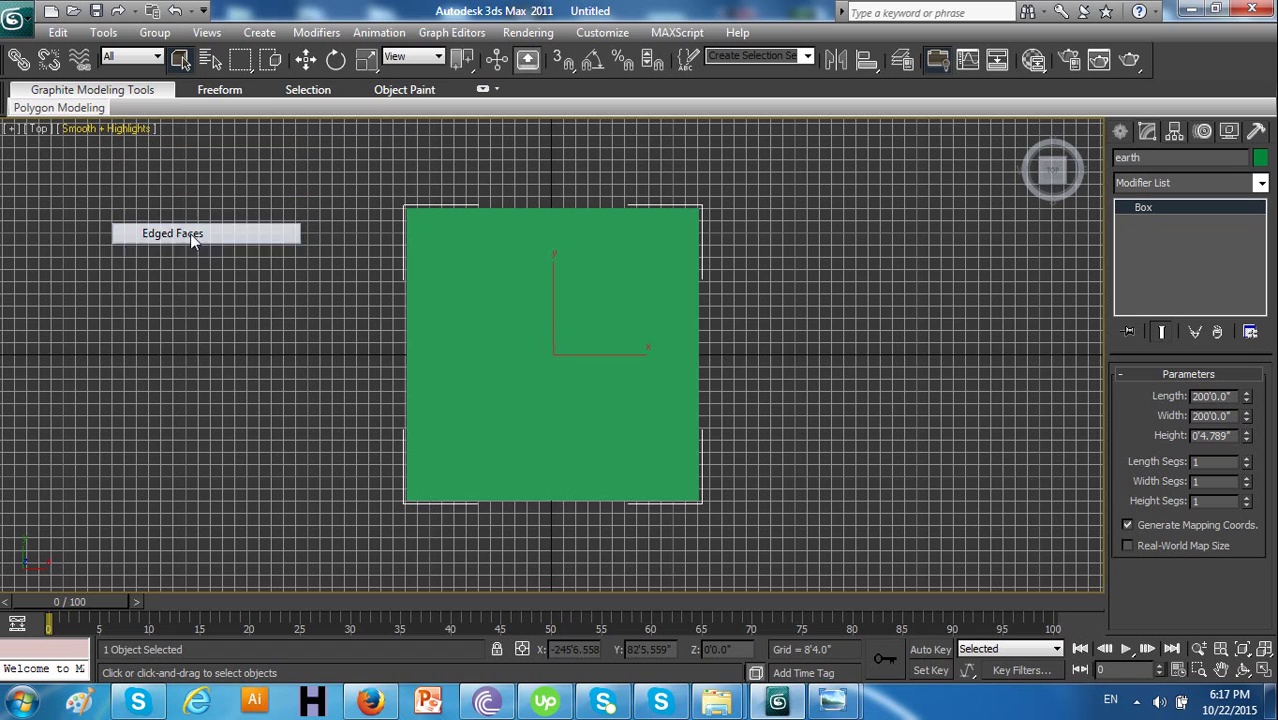
left_click(863, 487)
scroll(751, 456, "up", 4)
left_click(752, 457)
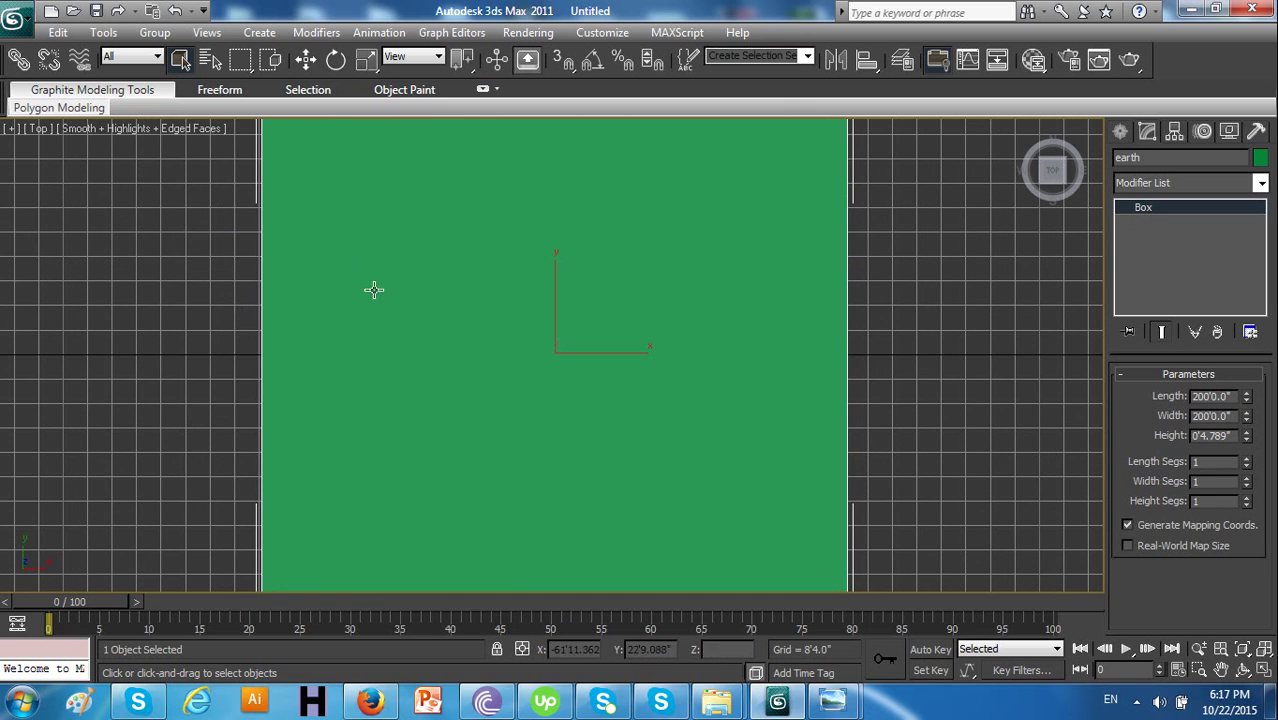
scroll(386, 304, "down", 2)
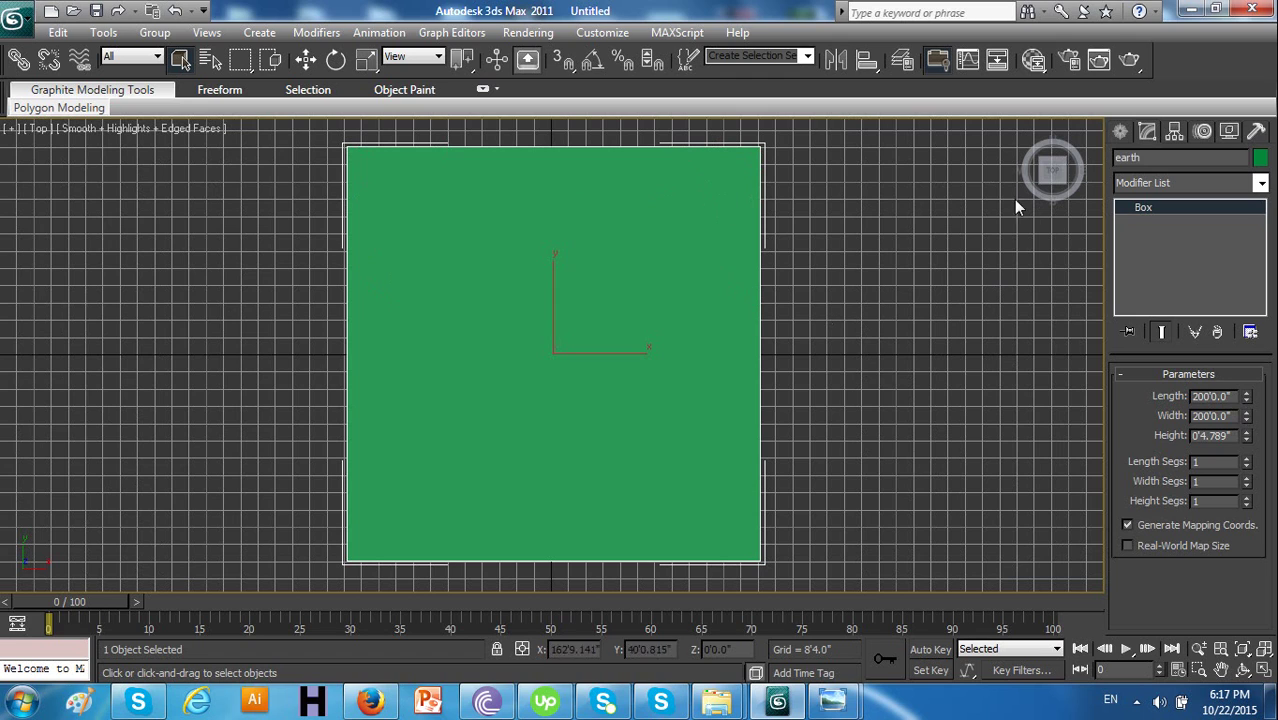
Change the object color of earth to the dark orange-brown in the 3ds Max palette
left_click(1260, 160)
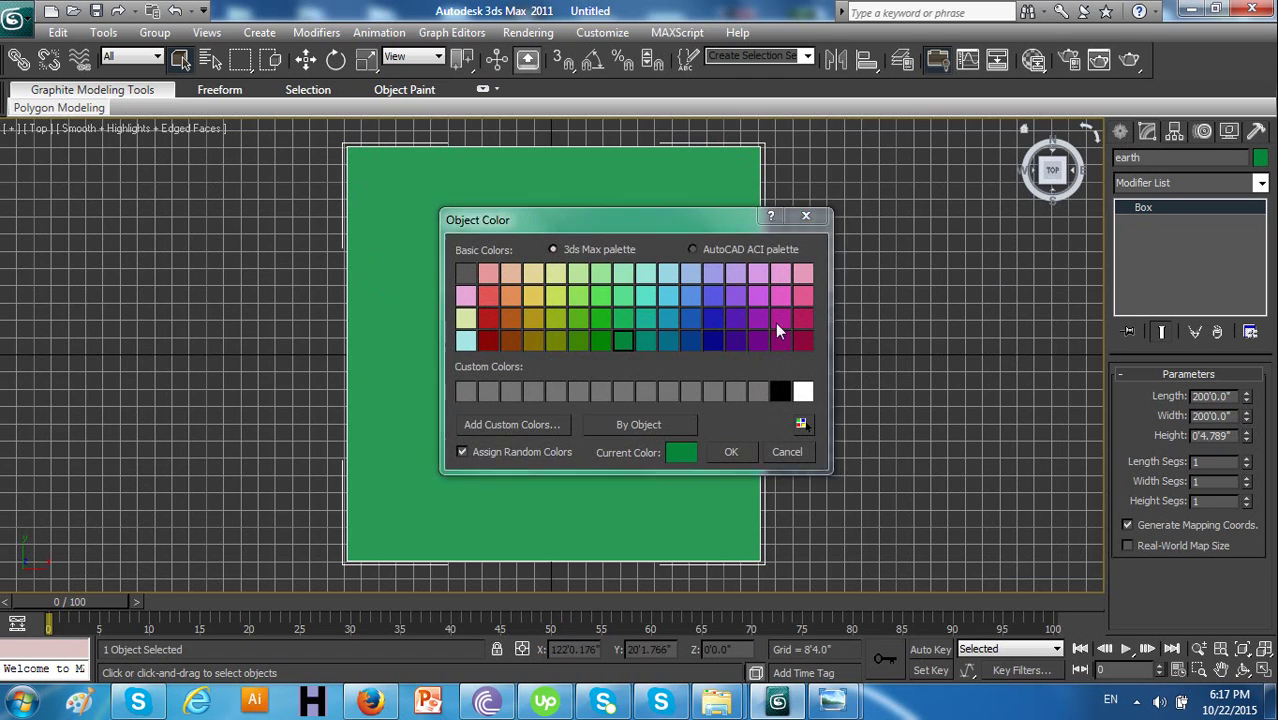
left_click(510, 342)
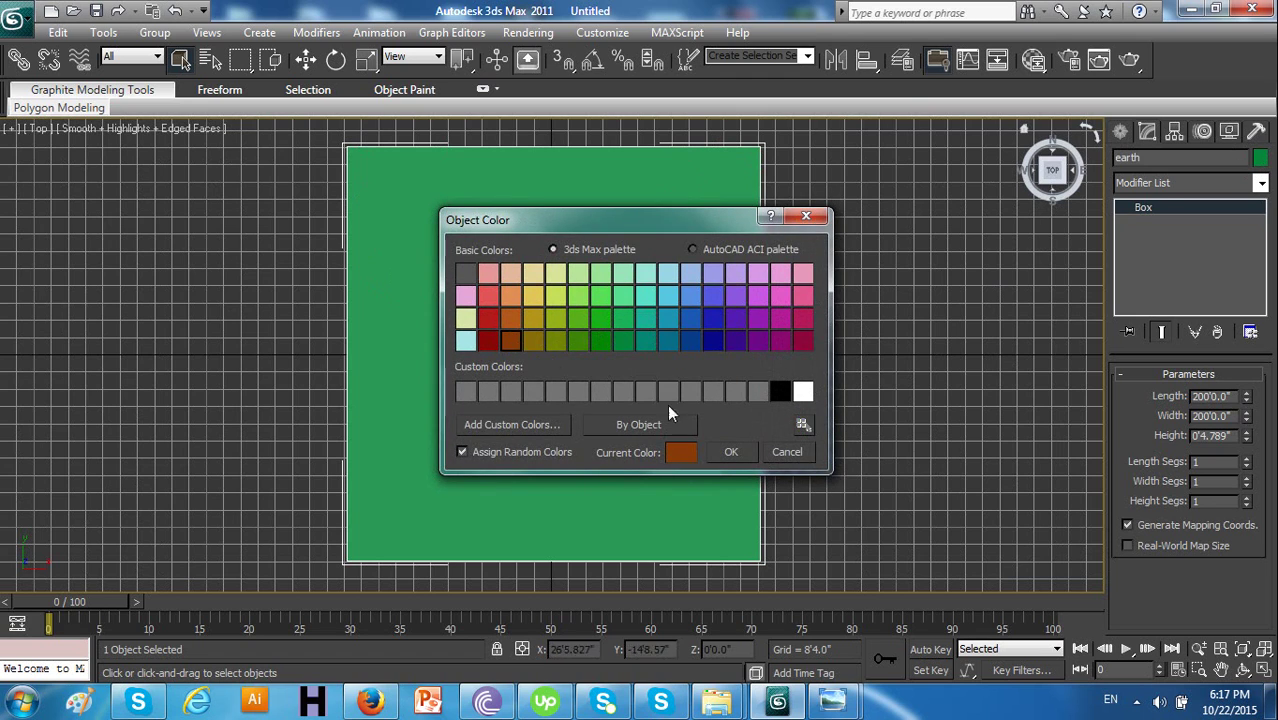
left_click(732, 452)
left_click(849, 305)
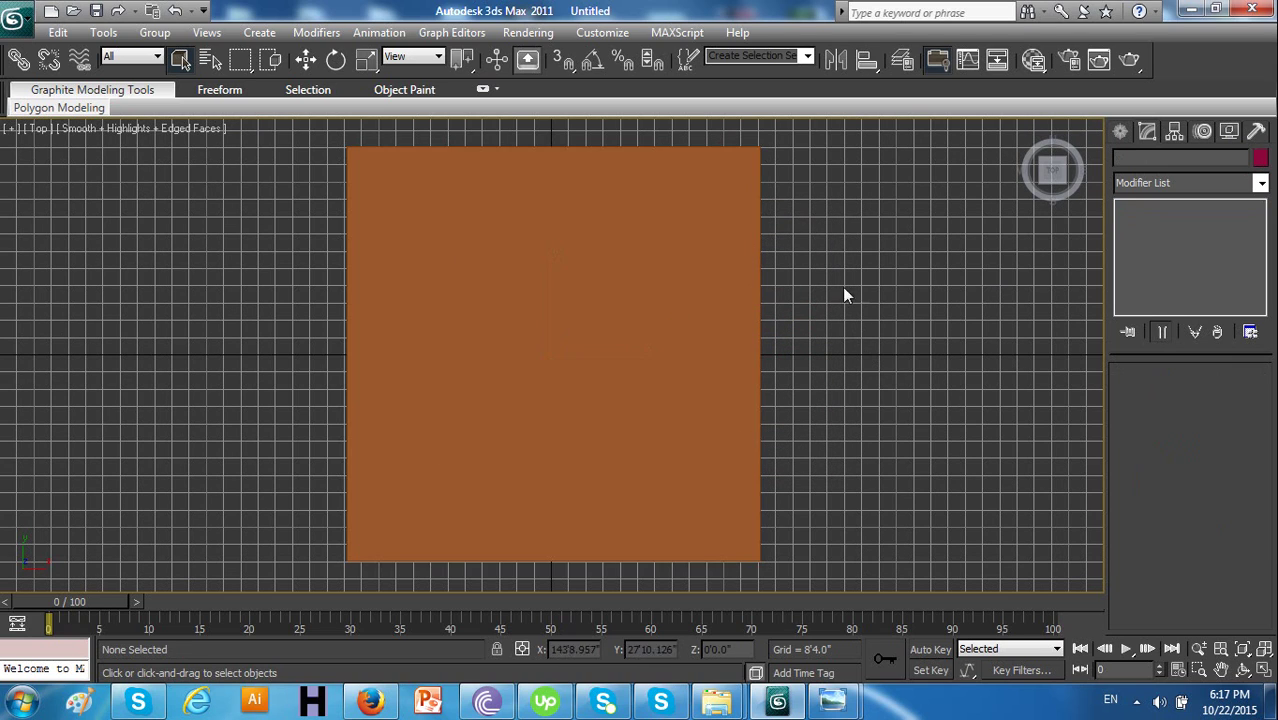
left_click(714, 320)
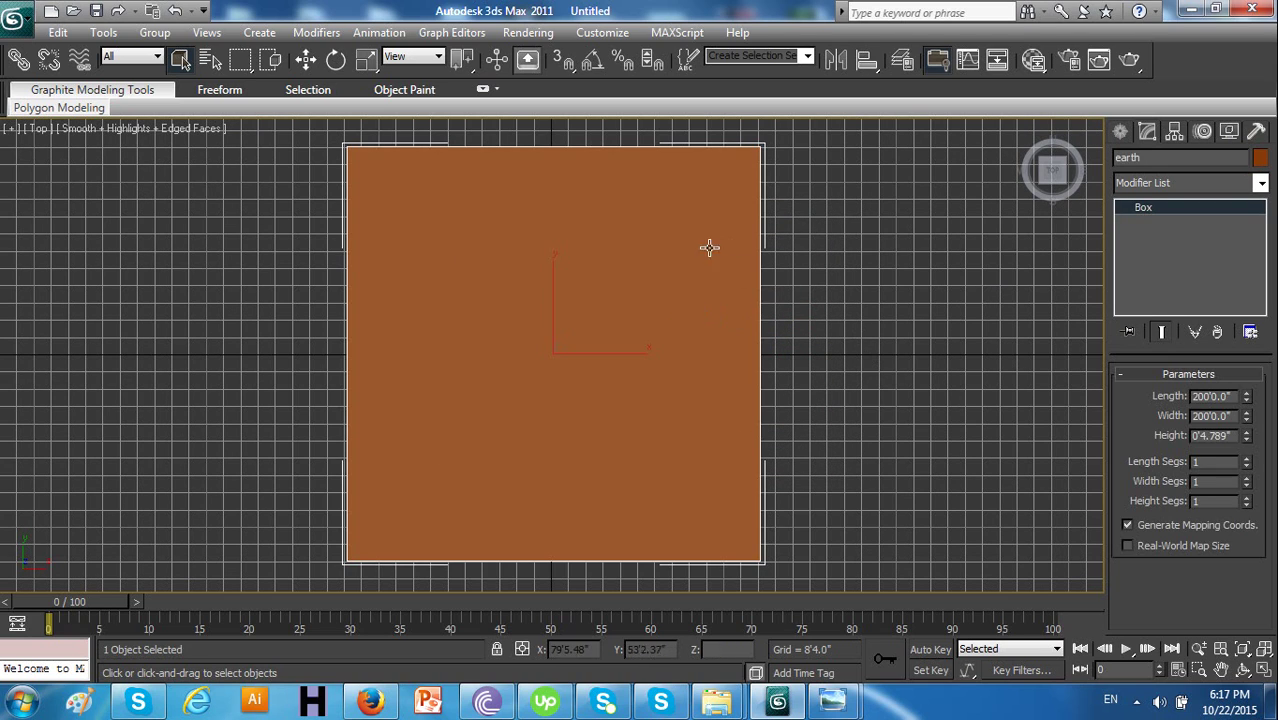
Start the AEC Extended Wall tool and switch snapping on in 2D mode
left_click(1120, 131)
left_click(1155, 271)
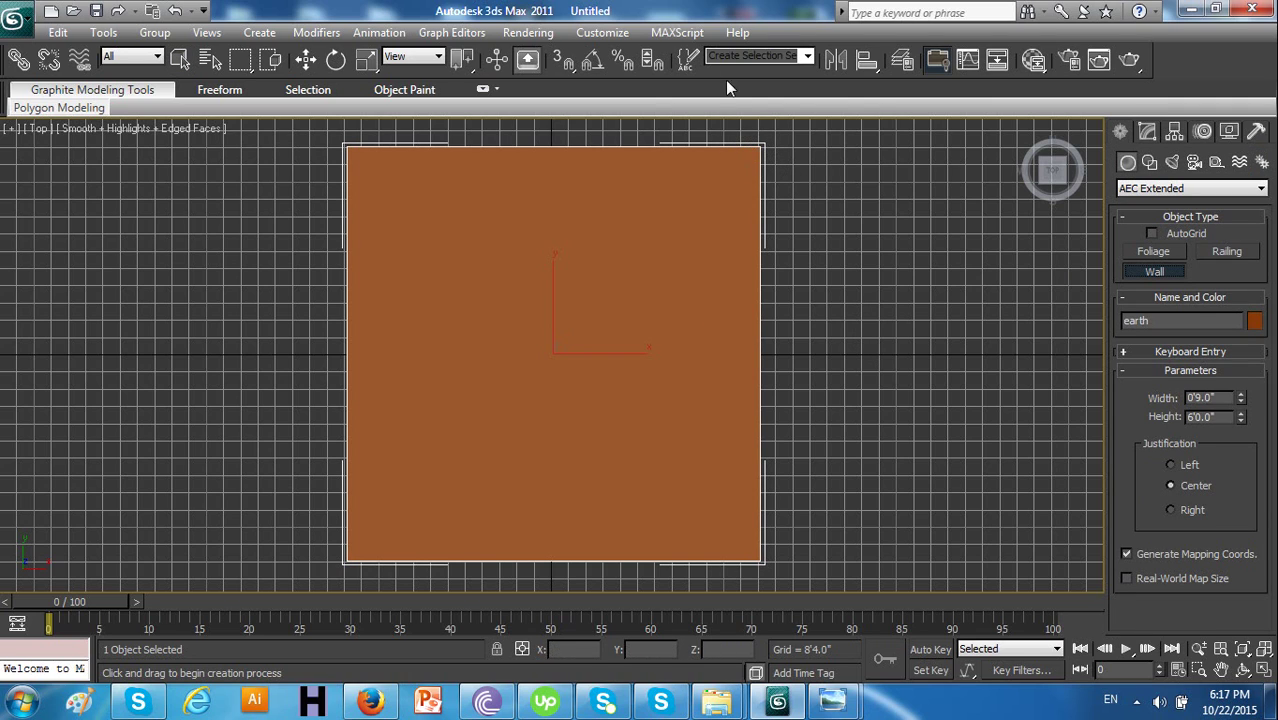
left_click(563, 59)
left_click(560, 61)
left_click_drag(560, 60, 572, 118)
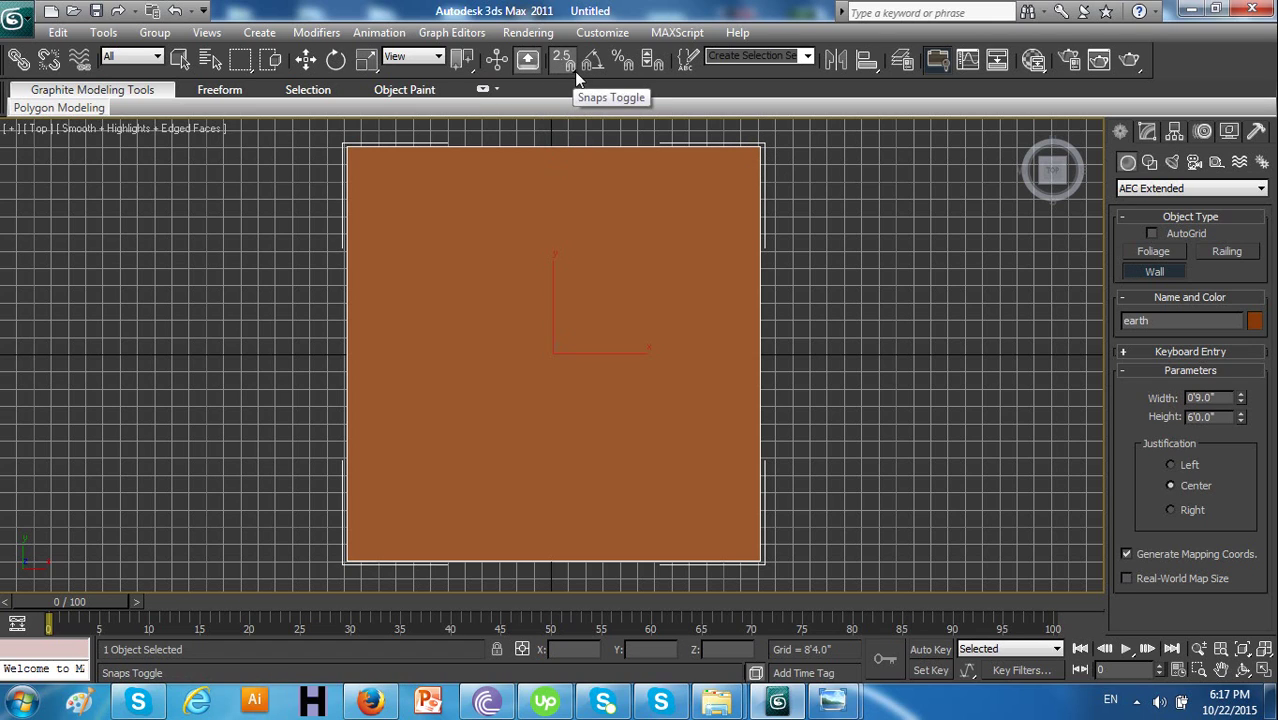
left_click_drag(568, 61, 574, 90)
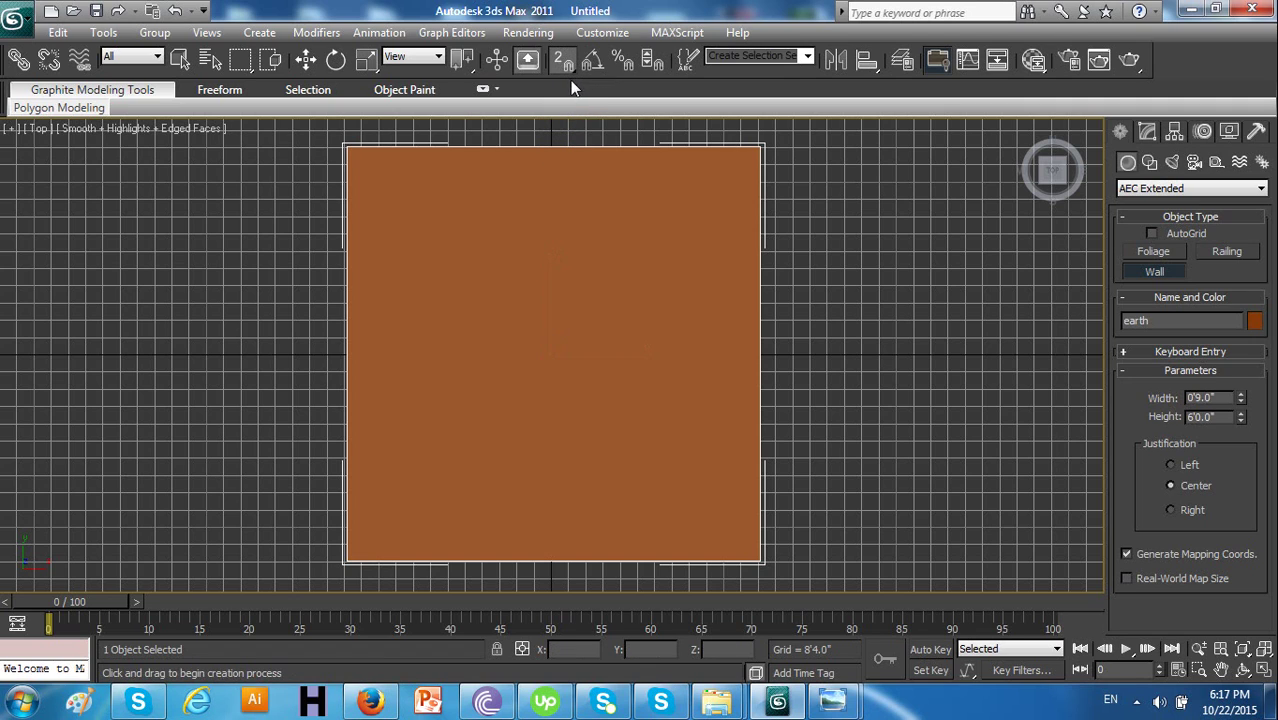
Draw a boundary wall clockwise along the earth's edges from its upper-right corner, ending at X -25', Y 100', and turn snapping off
left_click(757, 147)
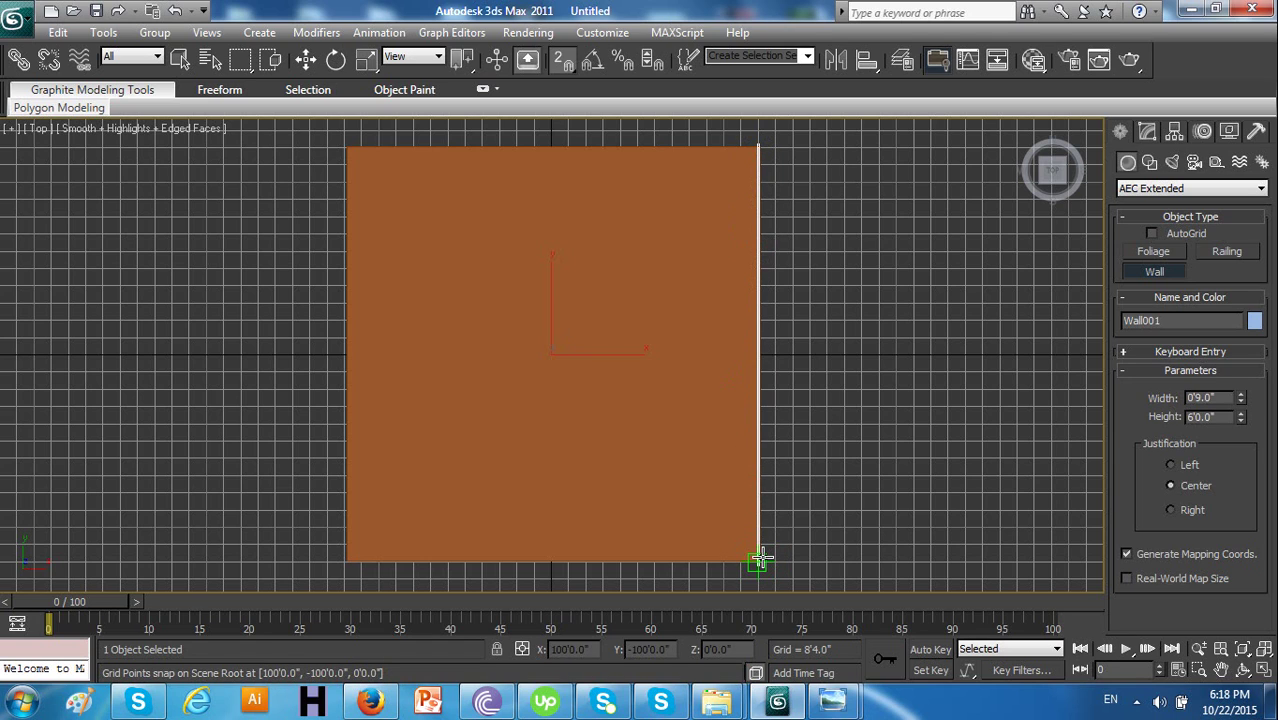
left_click(758, 560)
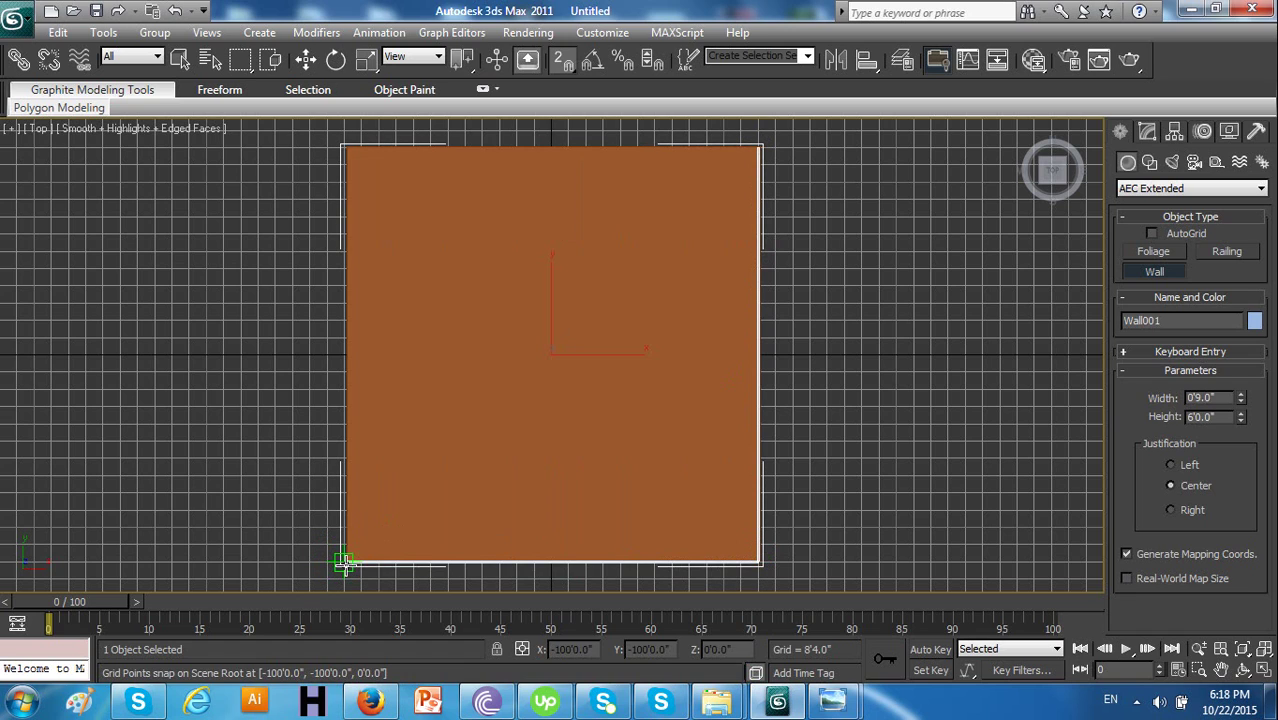
left_click(344, 563)
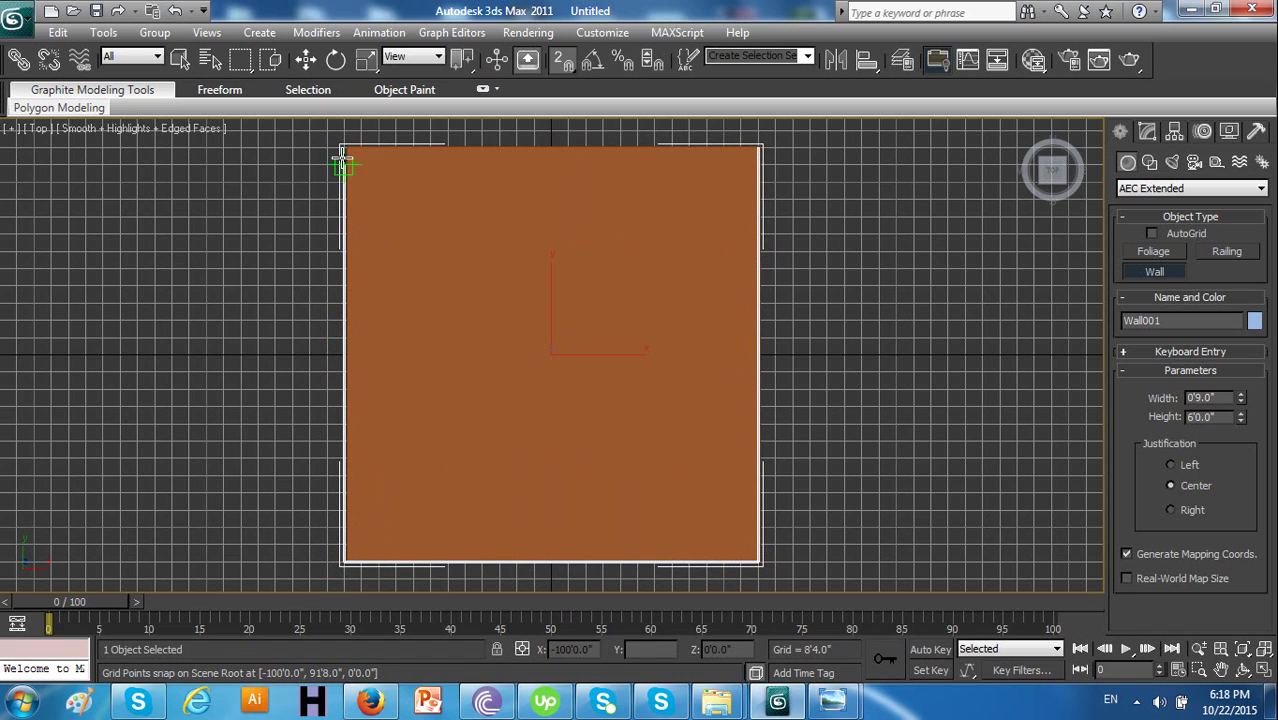
left_click(344, 148)
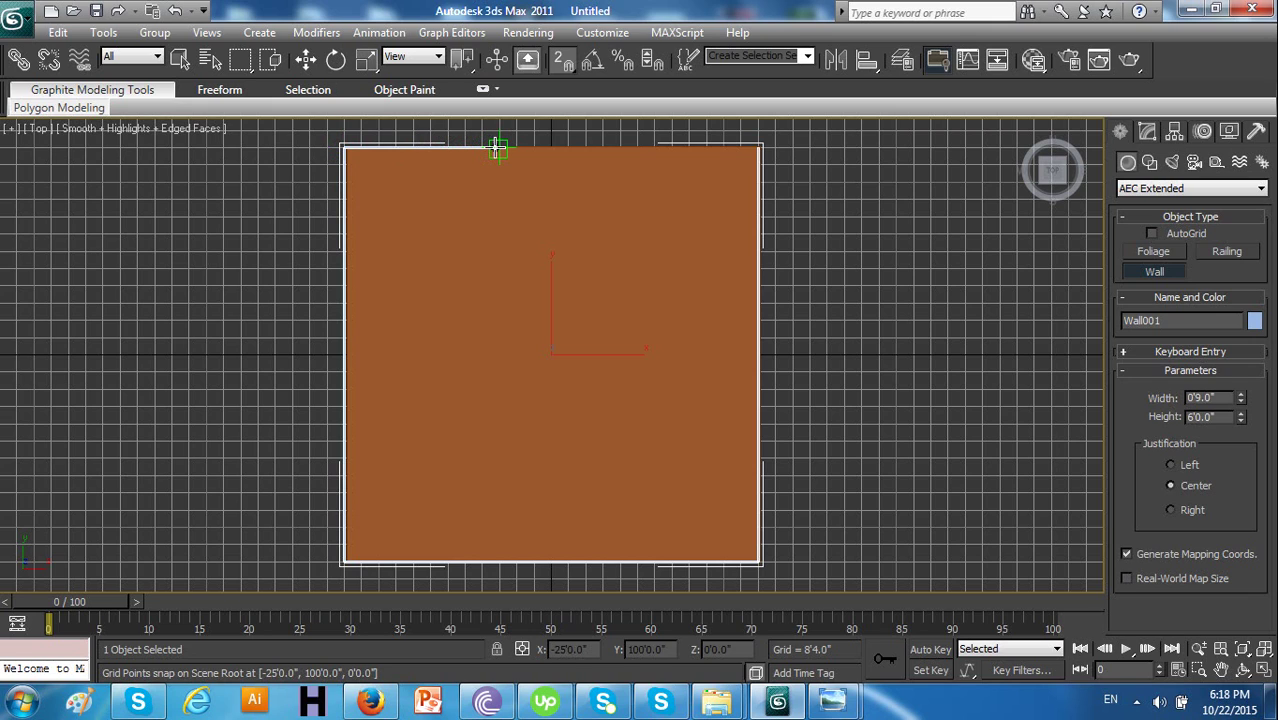
left_click(497, 148)
right_click(527, 180)
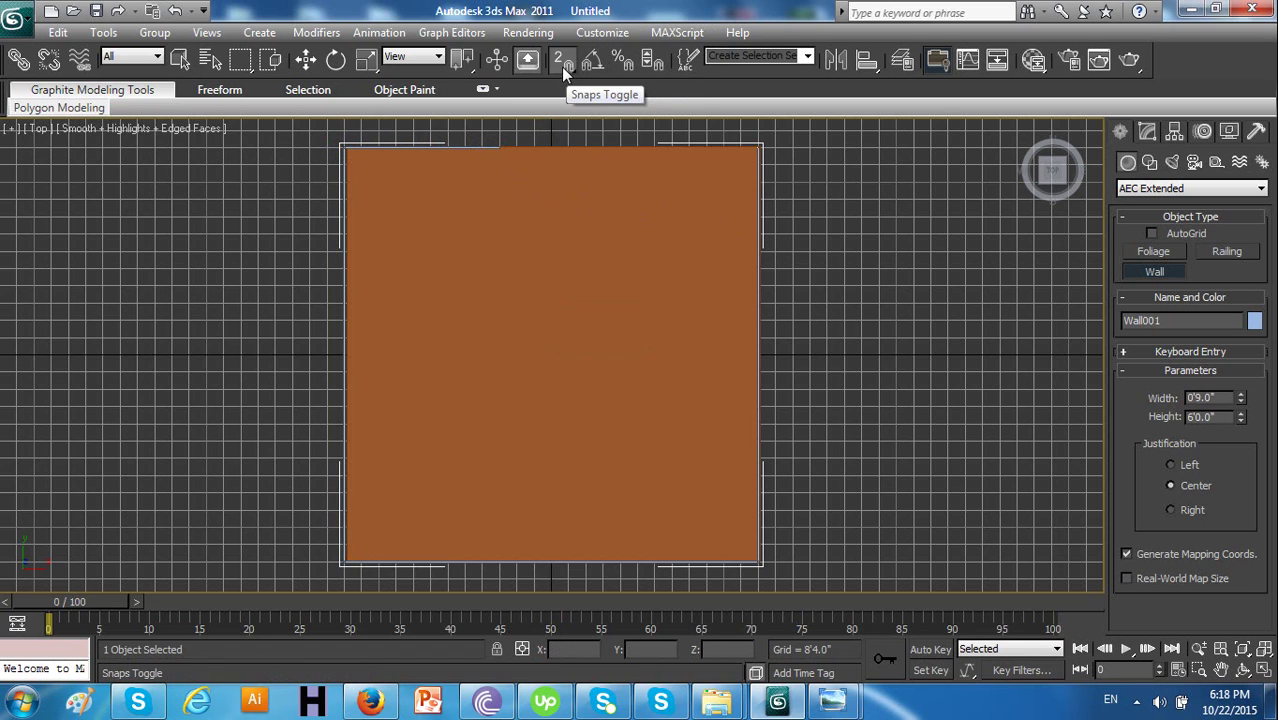
left_click_drag(562, 65, 620, 87)
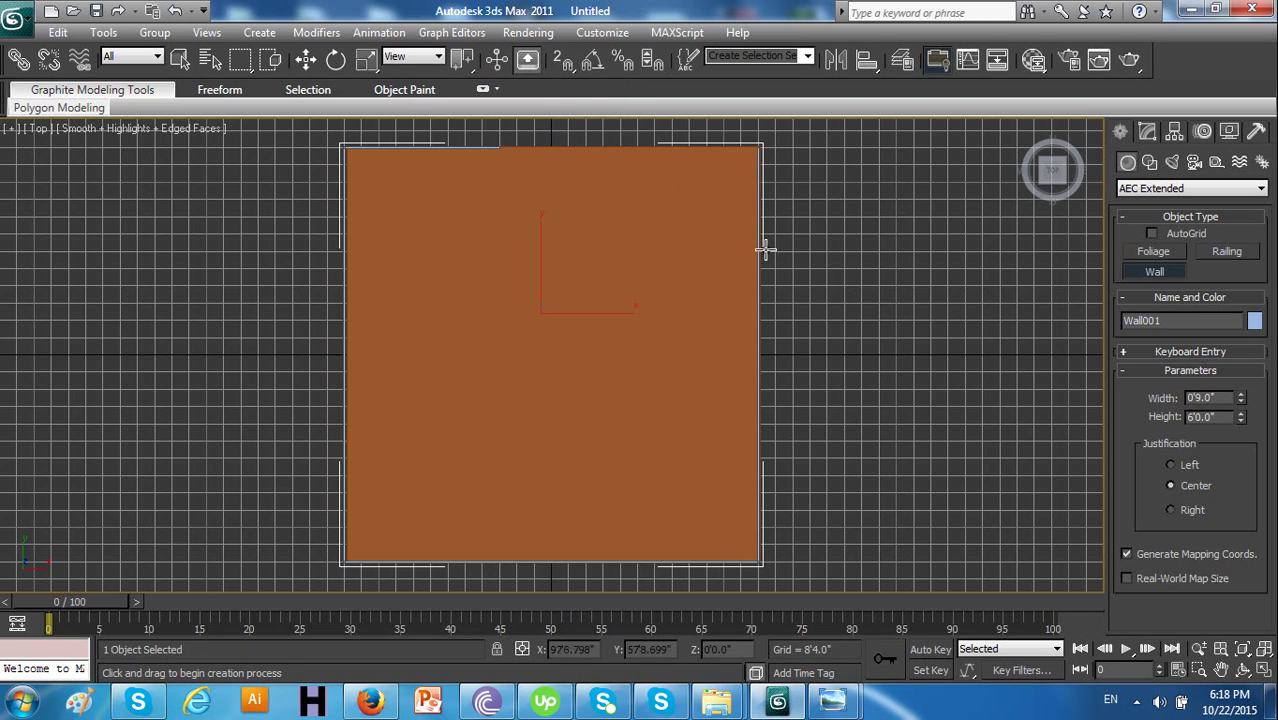
Rename the new wall as boundrywall in the maximized Perspective view
left_click(1264, 669)
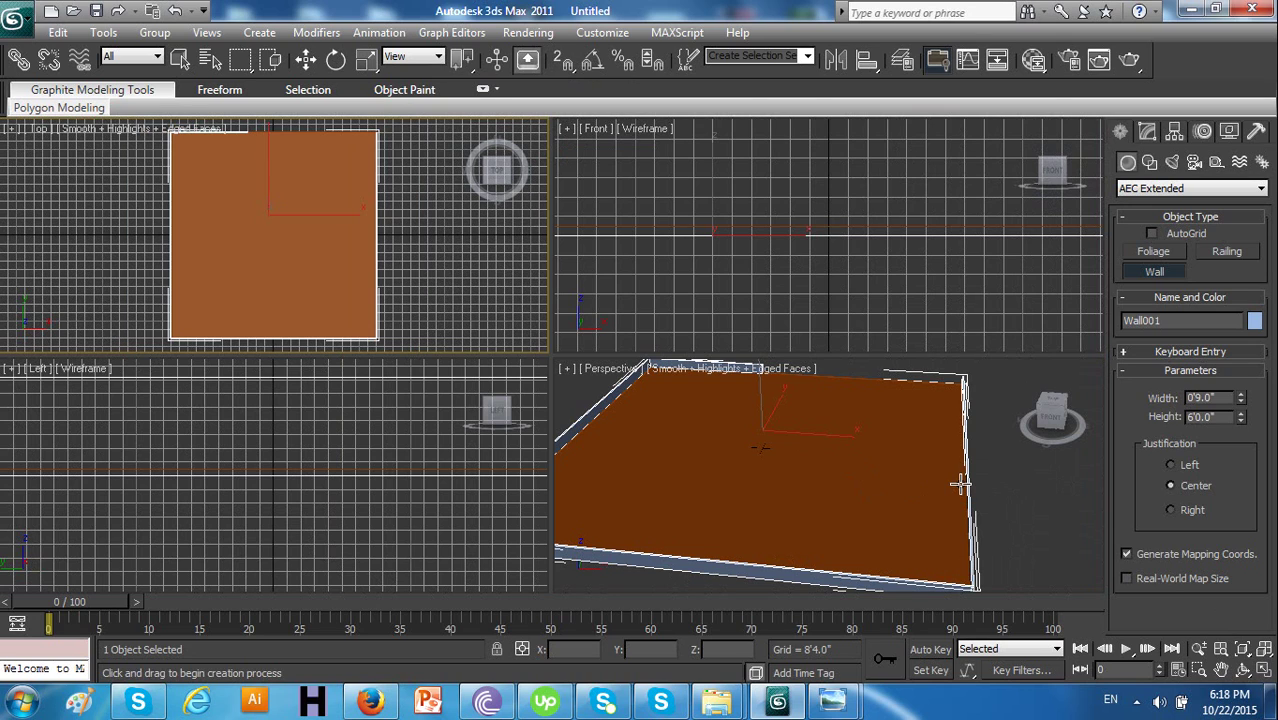
left_click(180, 59)
left_click(1015, 538)
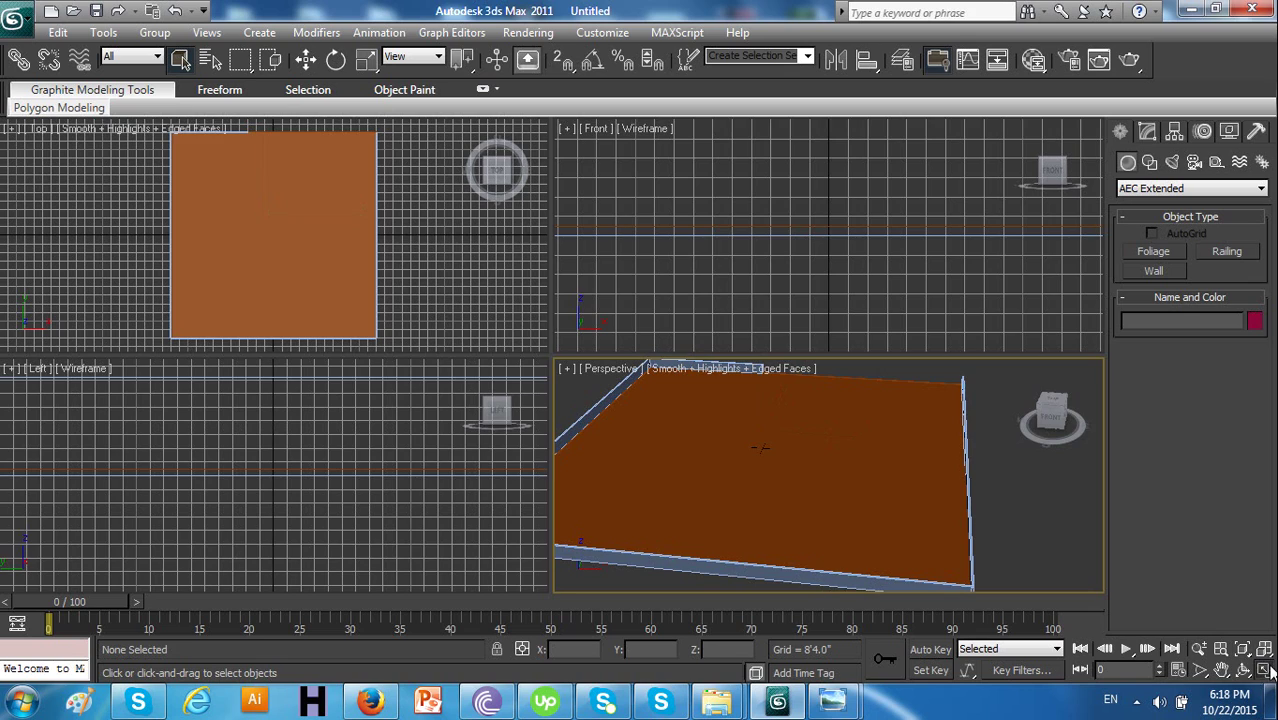
left_click(1264, 669)
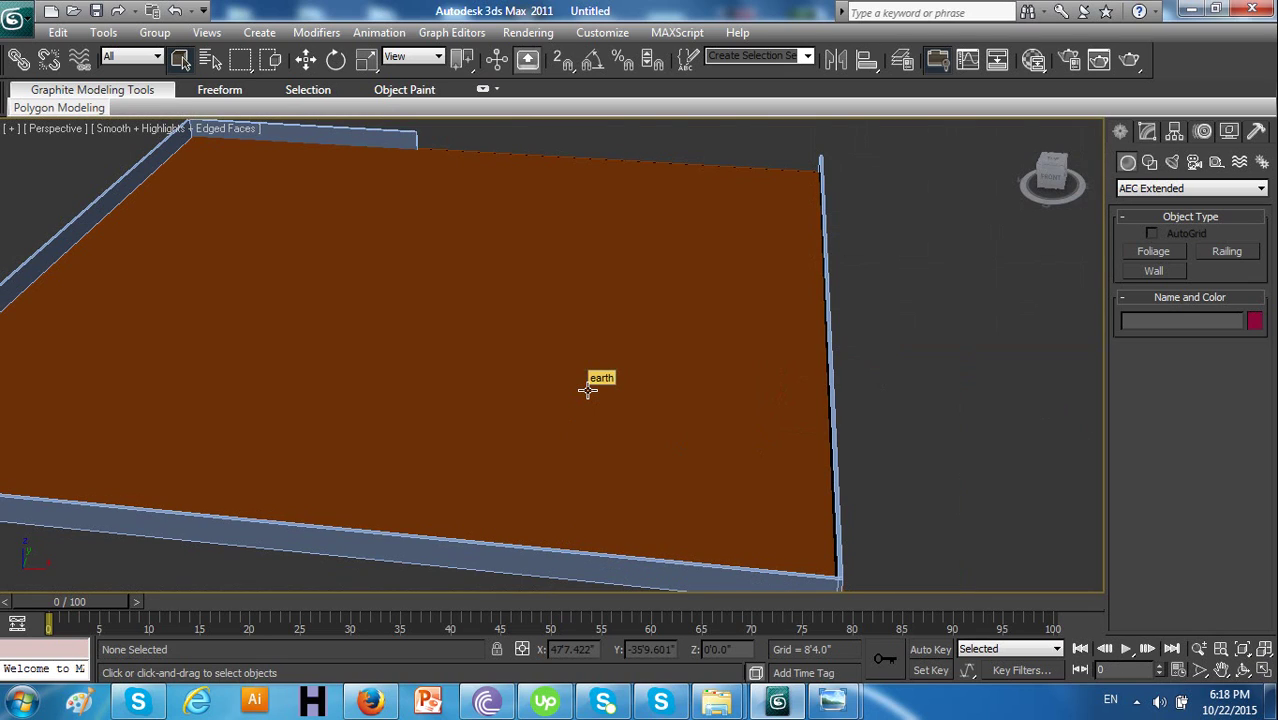
scroll(585, 386, "down", 5)
scroll(582, 391, "up", 5)
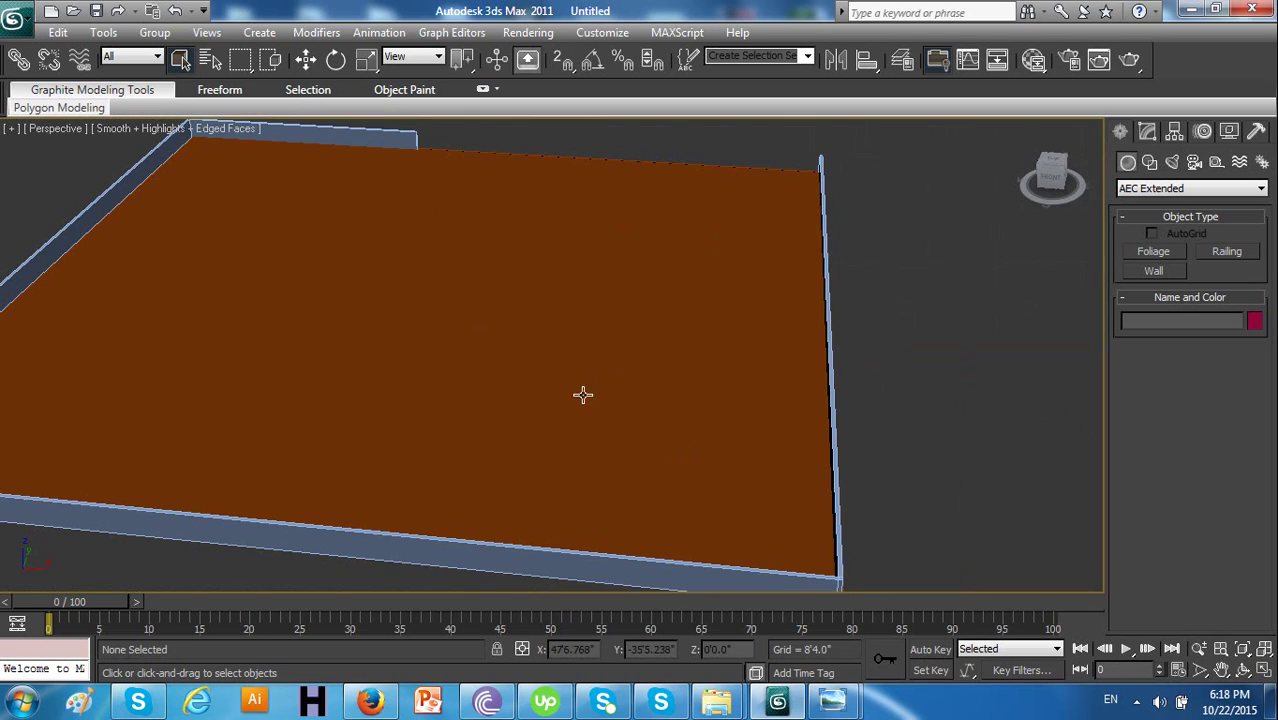
left_click(541, 573)
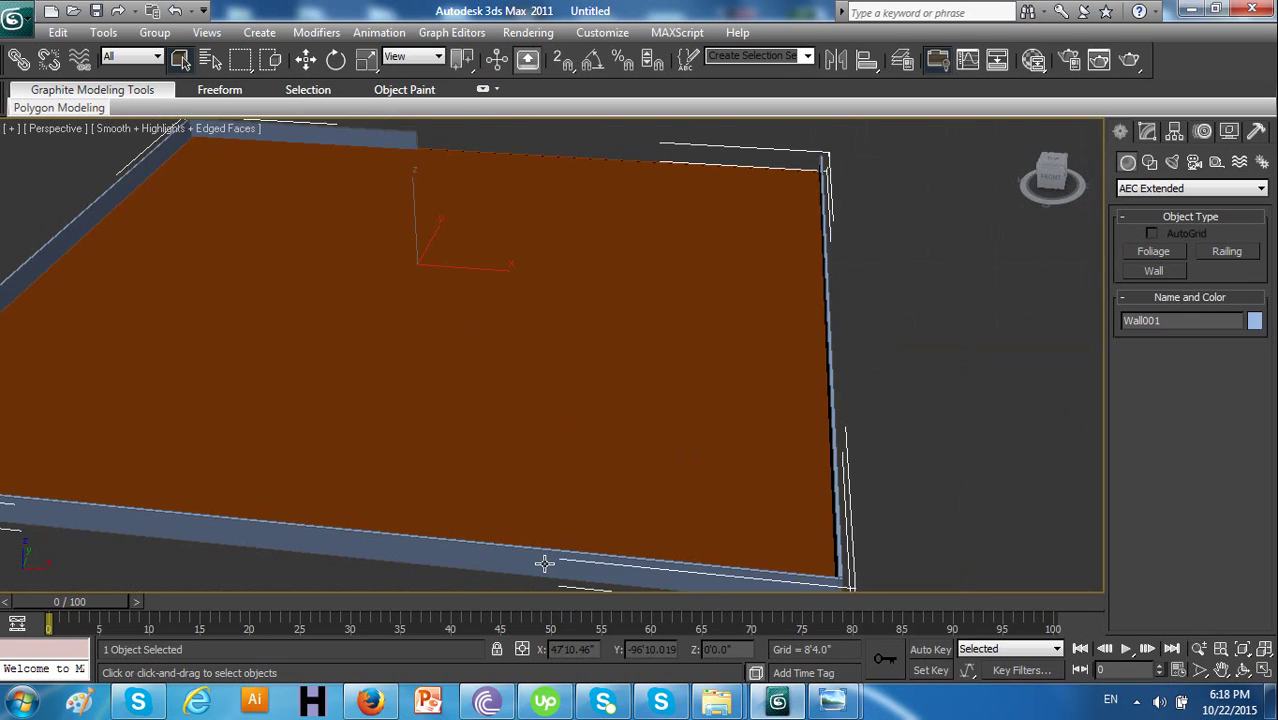
left_click(1148, 132)
left_click(1175, 159)
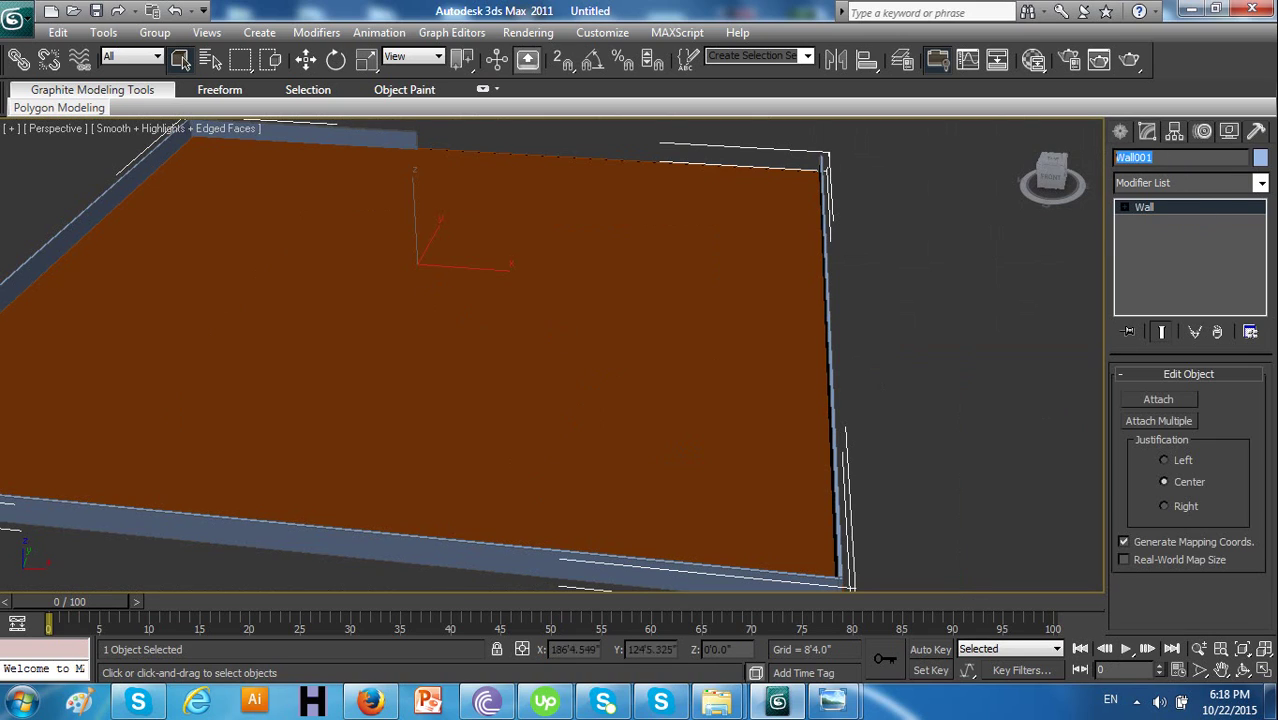
type("W")
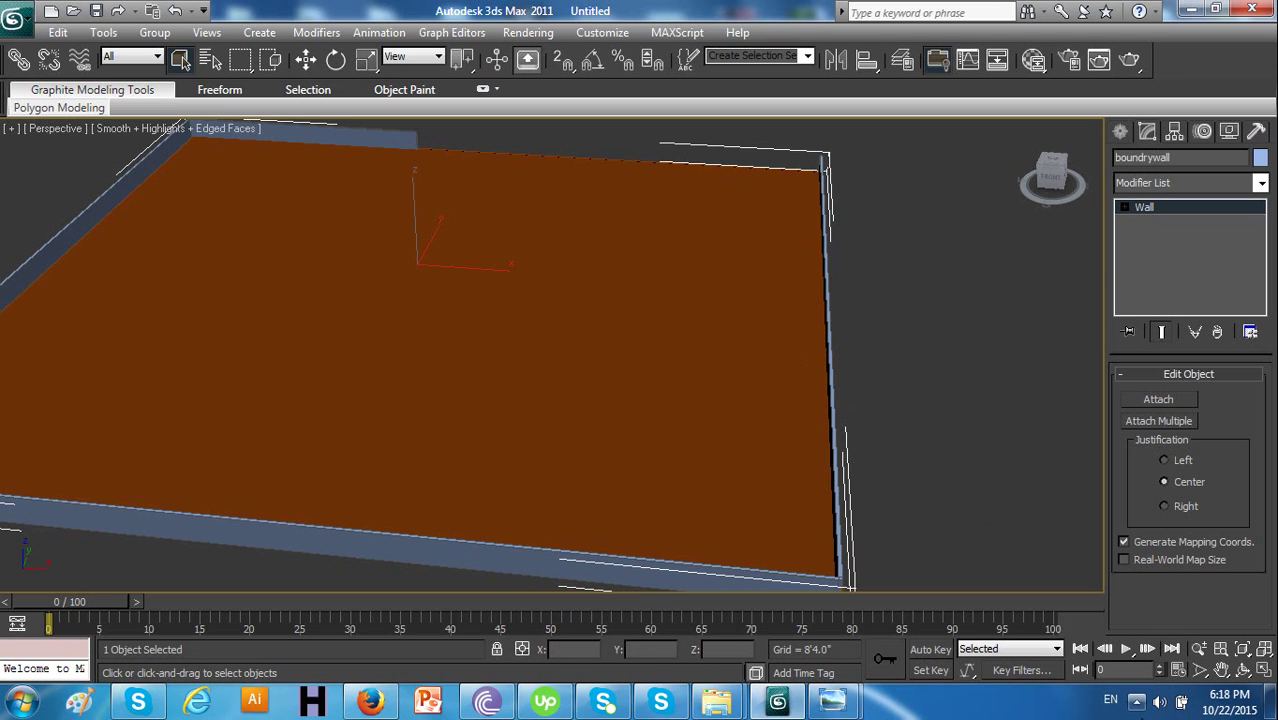
left_click(1137, 701)
left_click(1075, 545)
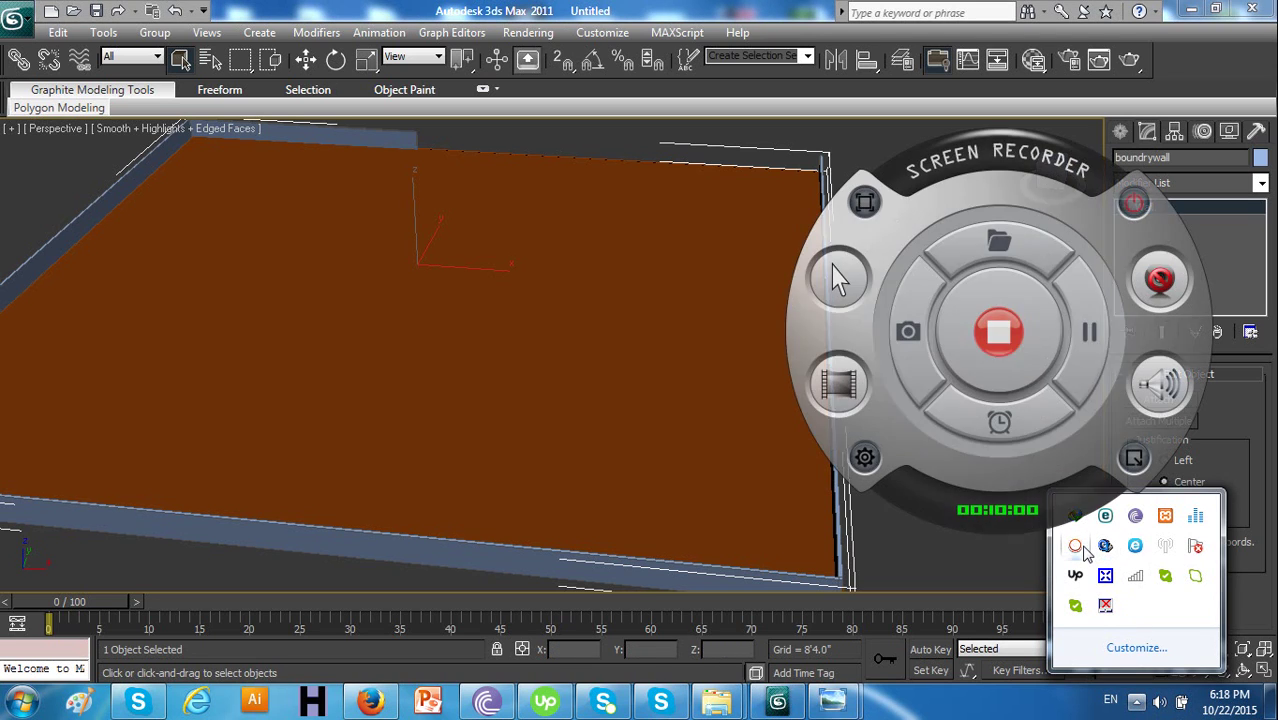
left_click(1135, 458)
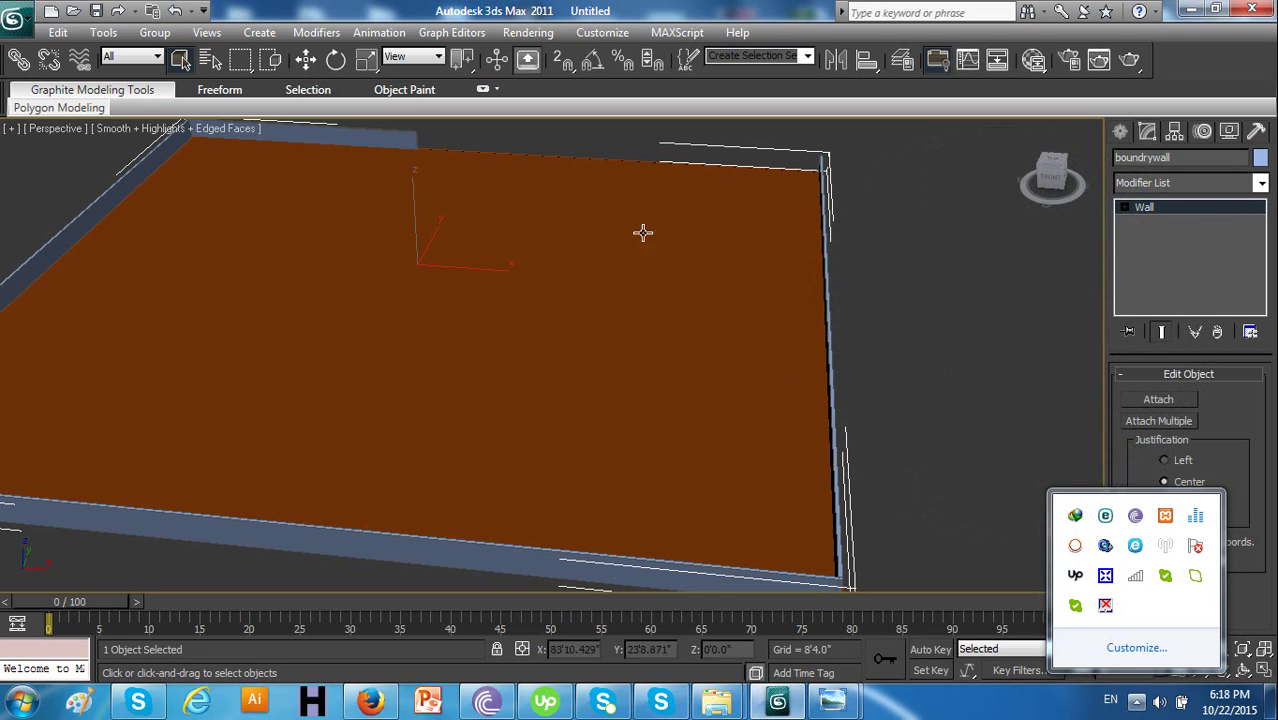
Save the scene in the scenes folder as a 3ds Max file named "building for" followed by the recipient's name
left_click(16, 20)
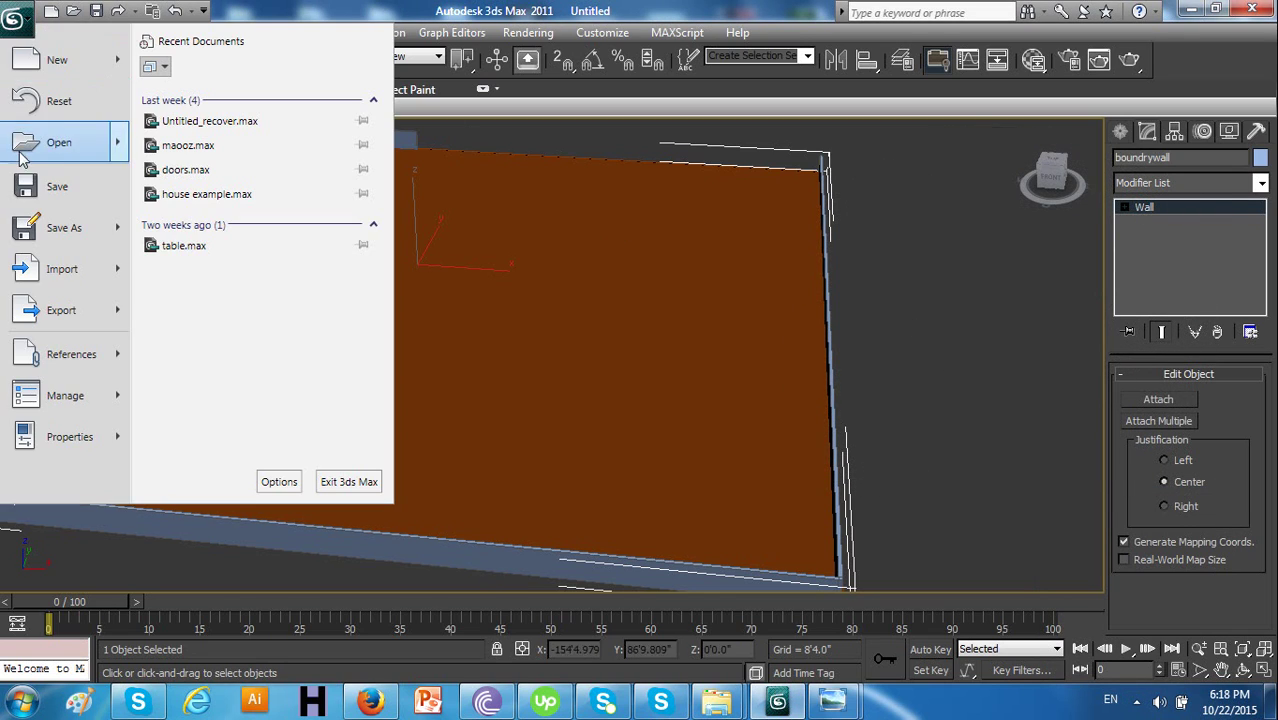
left_click(42, 198)
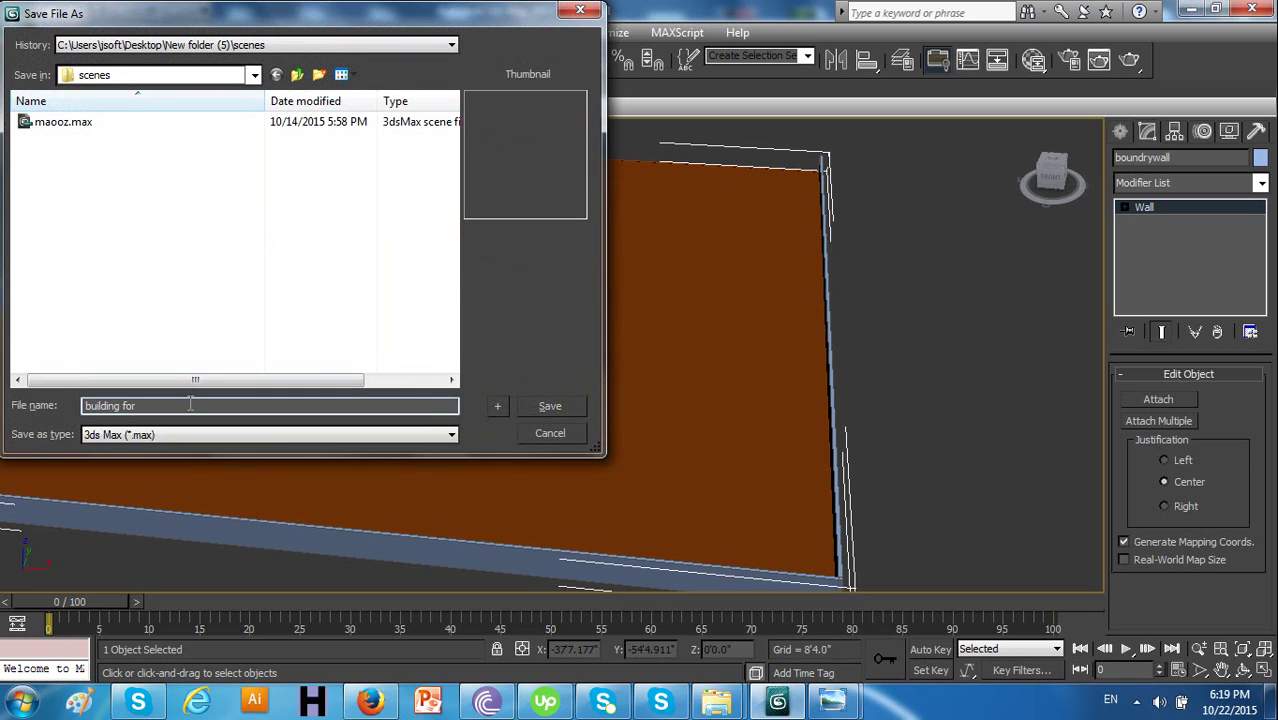
type("building for sir Aftab")
key("Return")
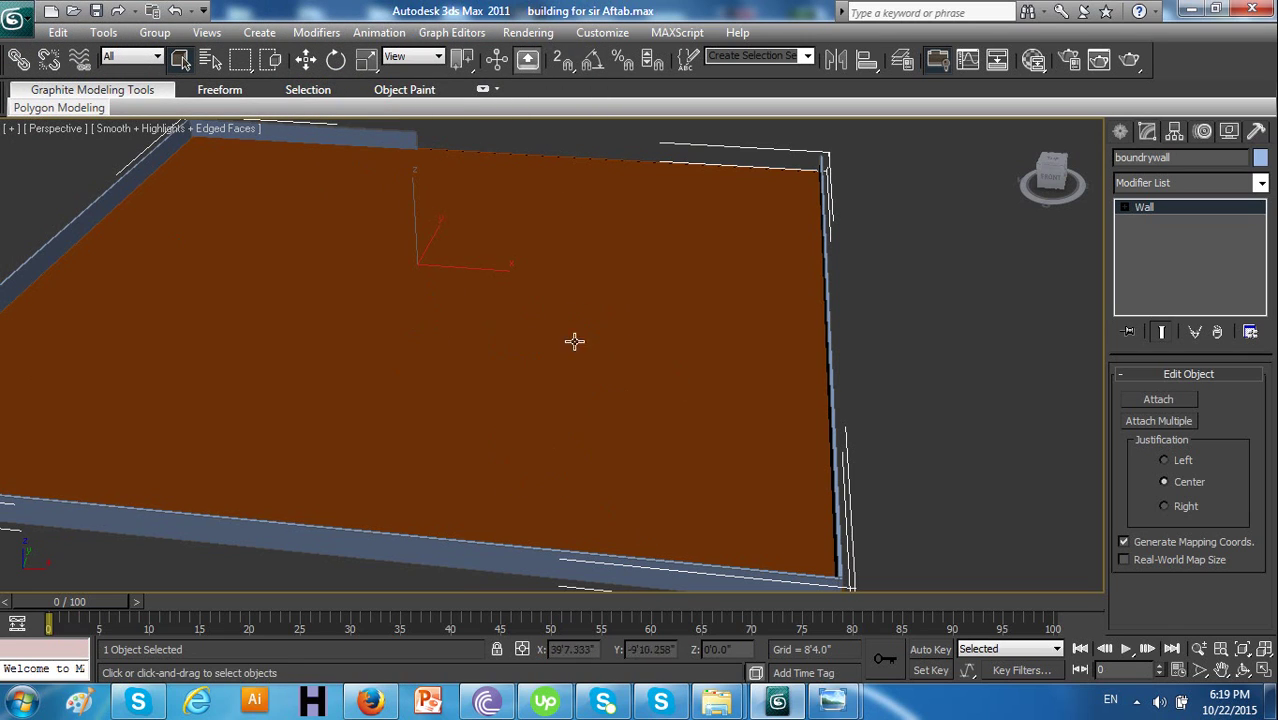
Draw a snapped AEC wall on the earth's upper edge in the maximized Top view, ending at the upper-right corner and leaving an entrance gap
left_click(1264, 670)
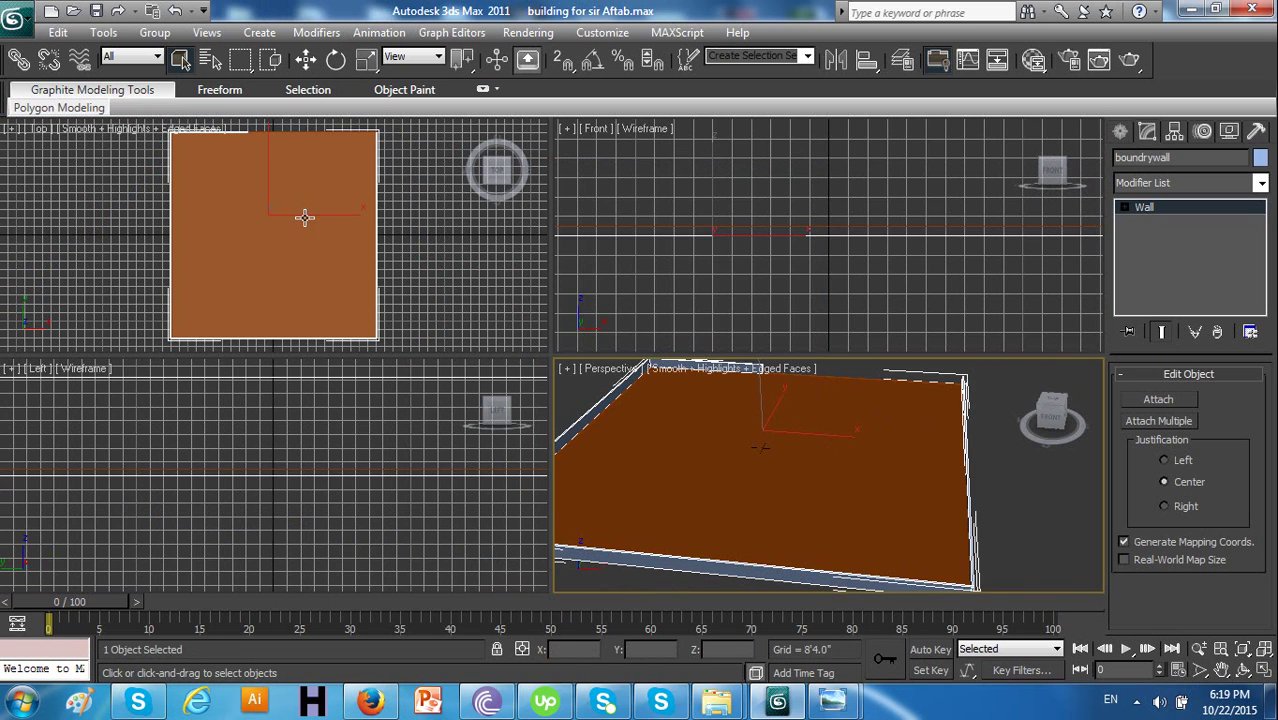
left_click(438, 236)
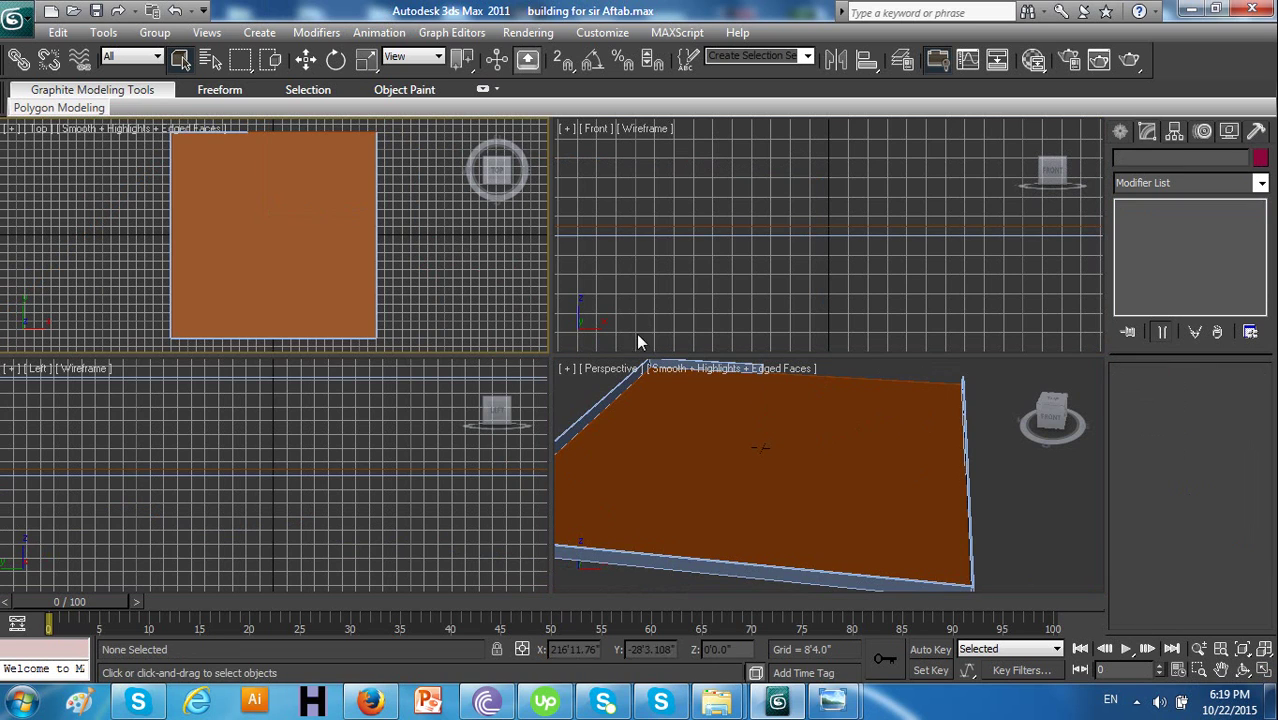
left_click(1258, 674)
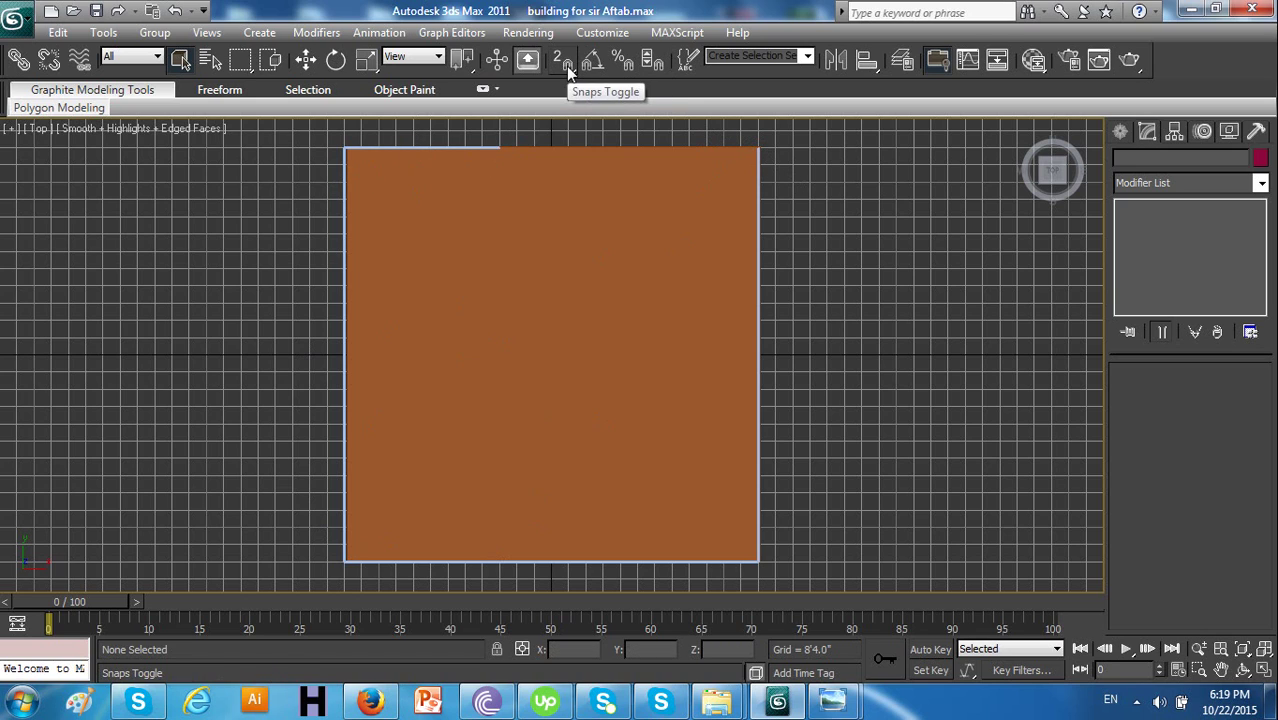
left_click(1120, 131)
left_click(1152, 271)
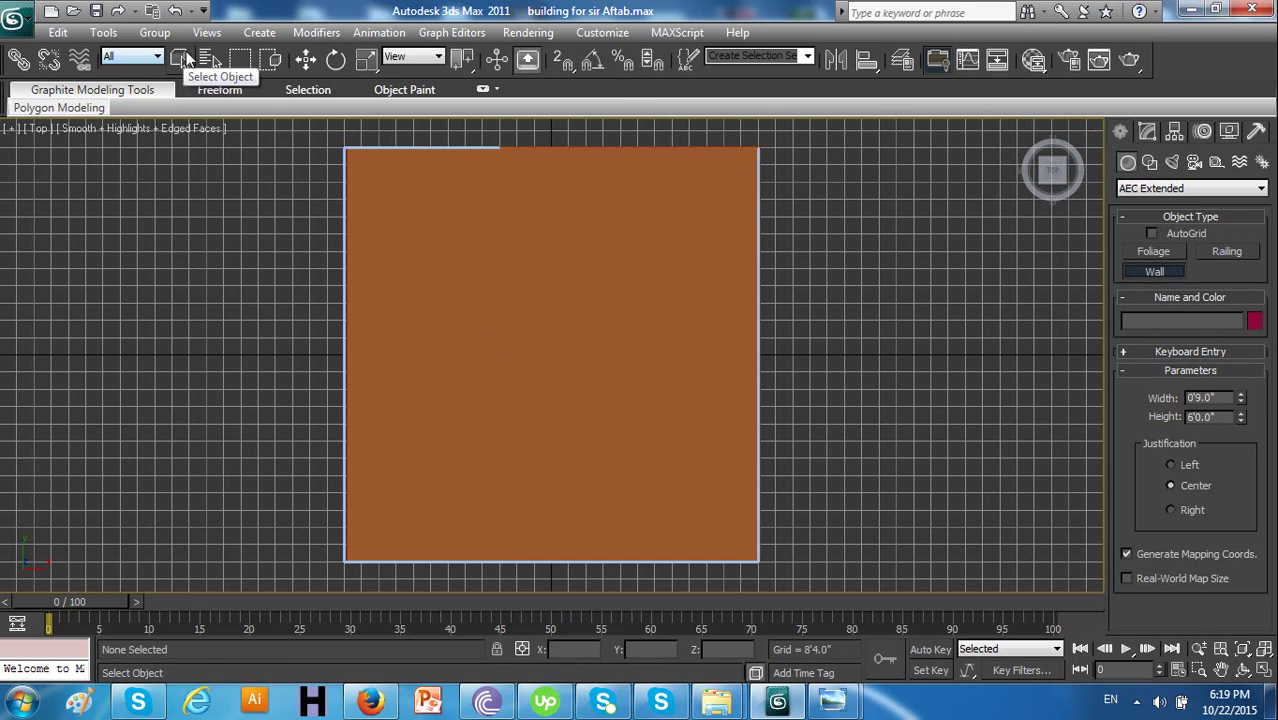
left_click(565, 66)
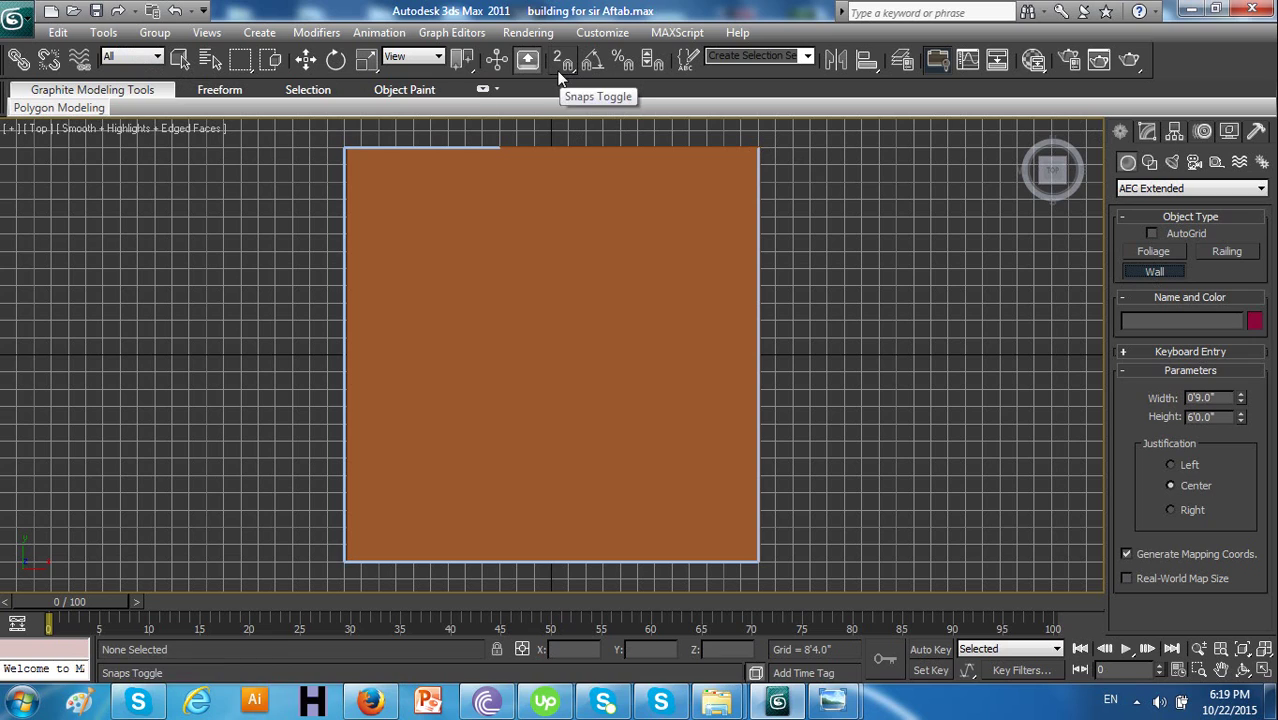
left_click(756, 148)
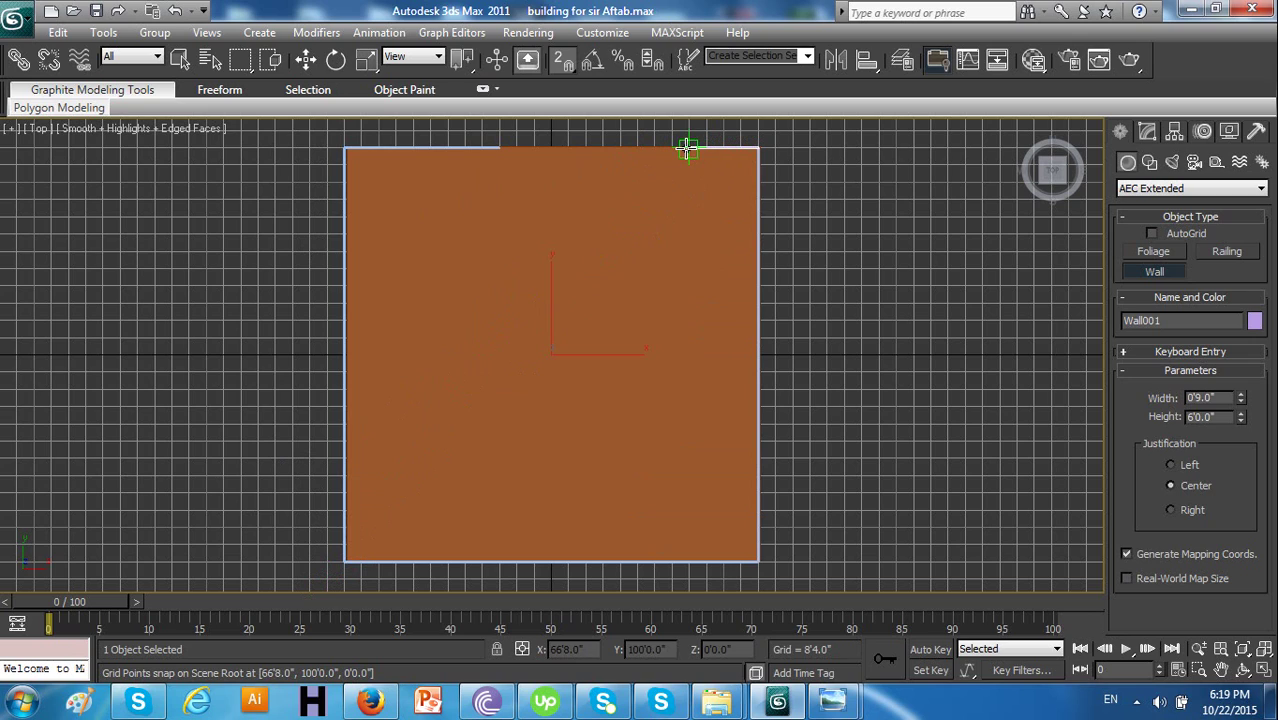
right_click(616, 147)
left_click(620, 149)
left_click(759, 146)
right_click(770, 165)
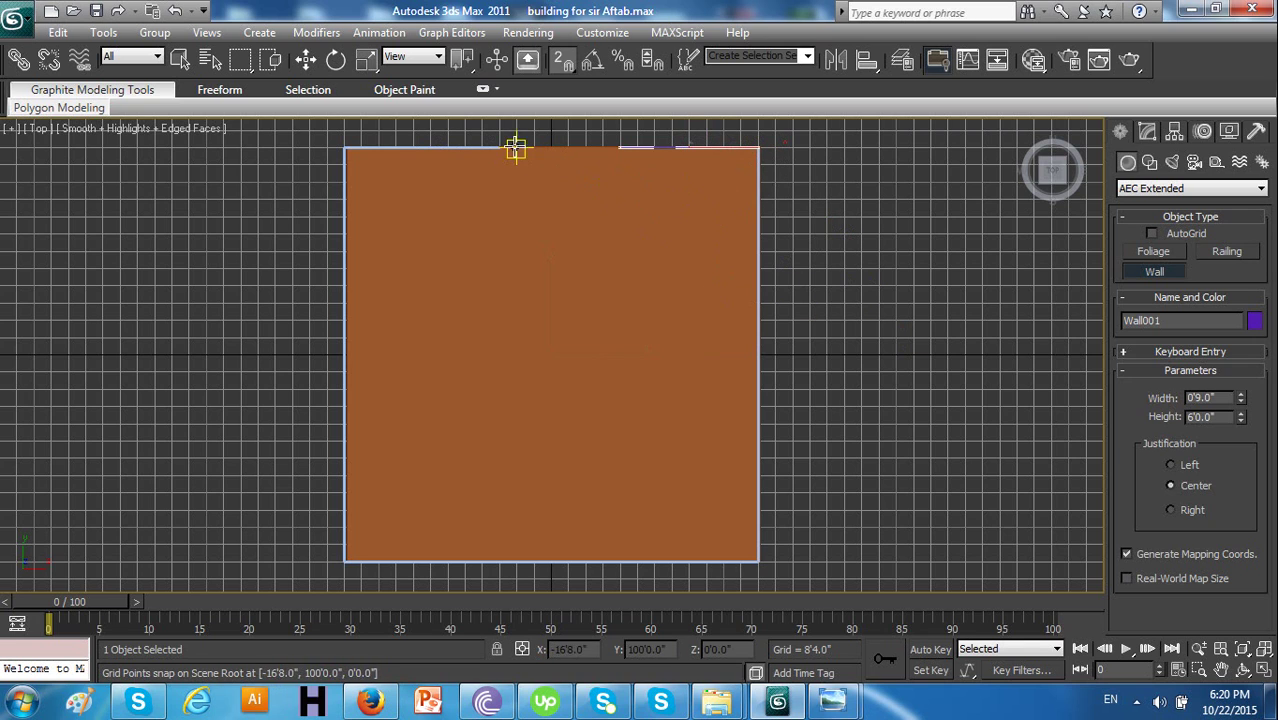
Examine the entrance opening between the two walls from outside in the Perspective view
left_click(1264, 670)
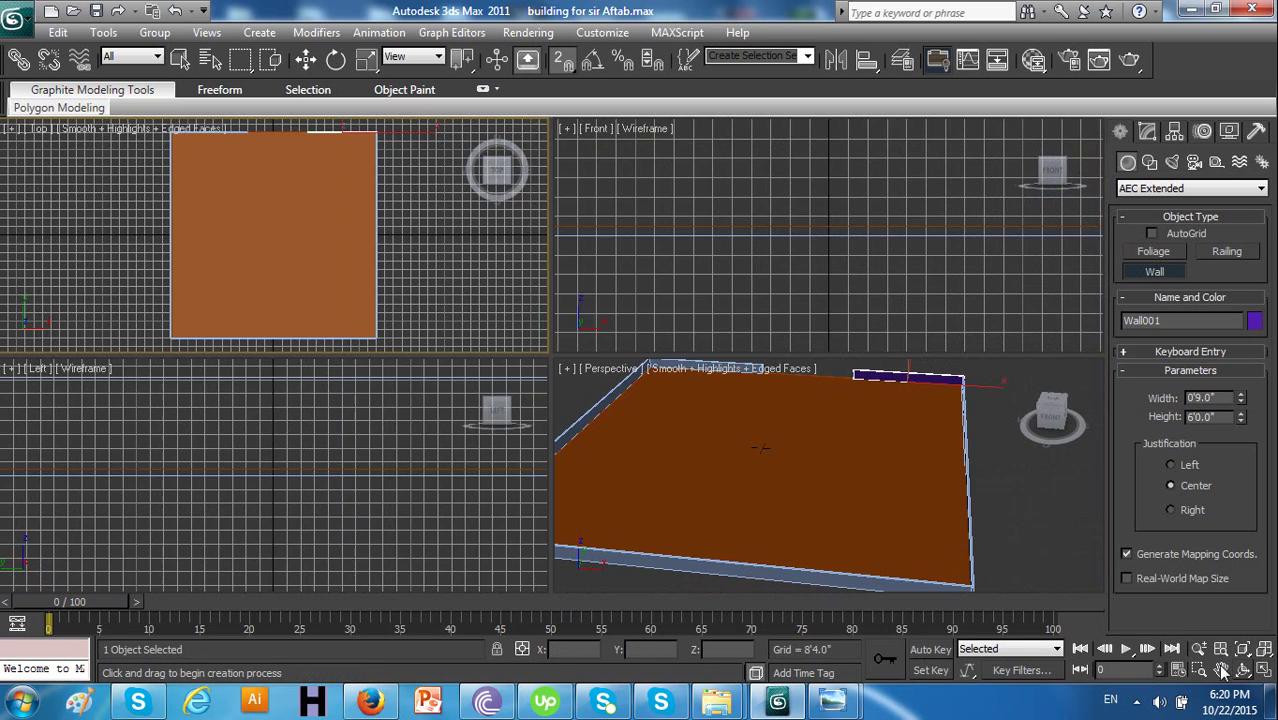
middle_click_drag(984, 494, 710, 499, "alt")
middle_click_drag(862, 485, 727, 548, "alt")
scroll(777, 543, "up", 2)
scroll(710, 522, "up", 2)
scroll(756, 522, "up", 3)
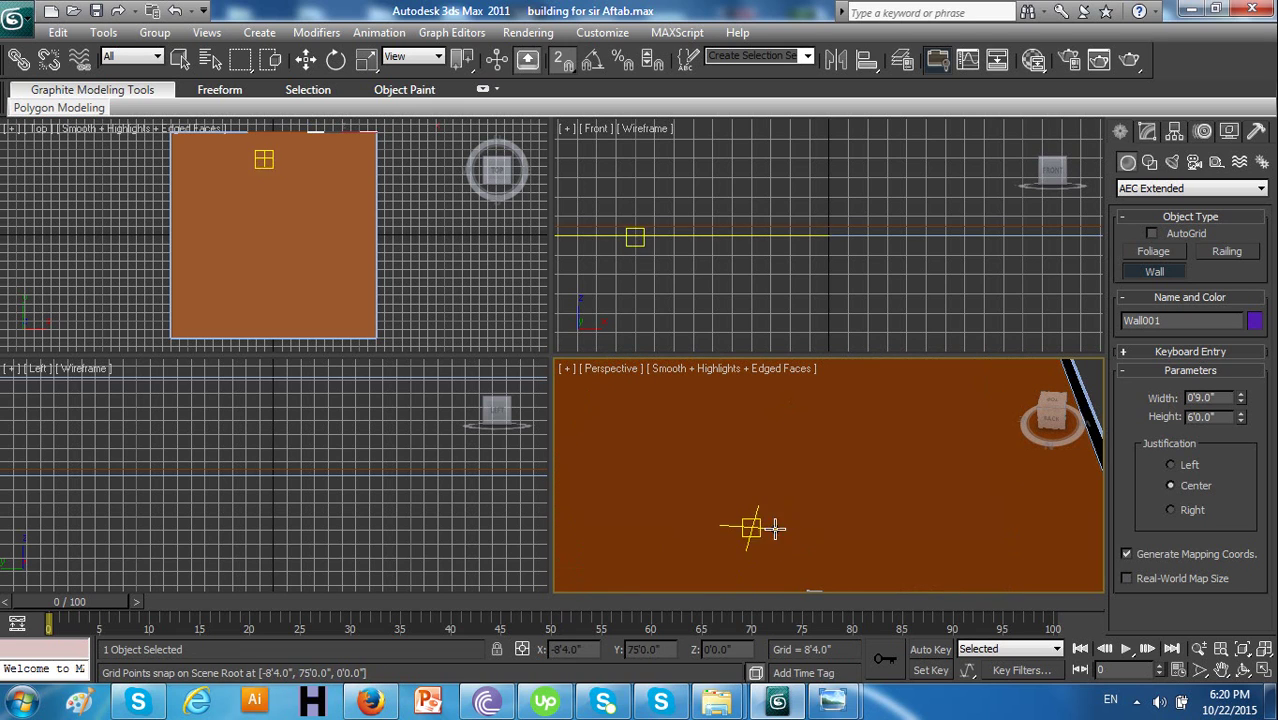
scroll(794, 600, "down", 2)
Switch to the reference photo buidlign.jpg to study the house's shape, and return to 3ds Max
mouse_move(831, 700)
left_click(884, 645)
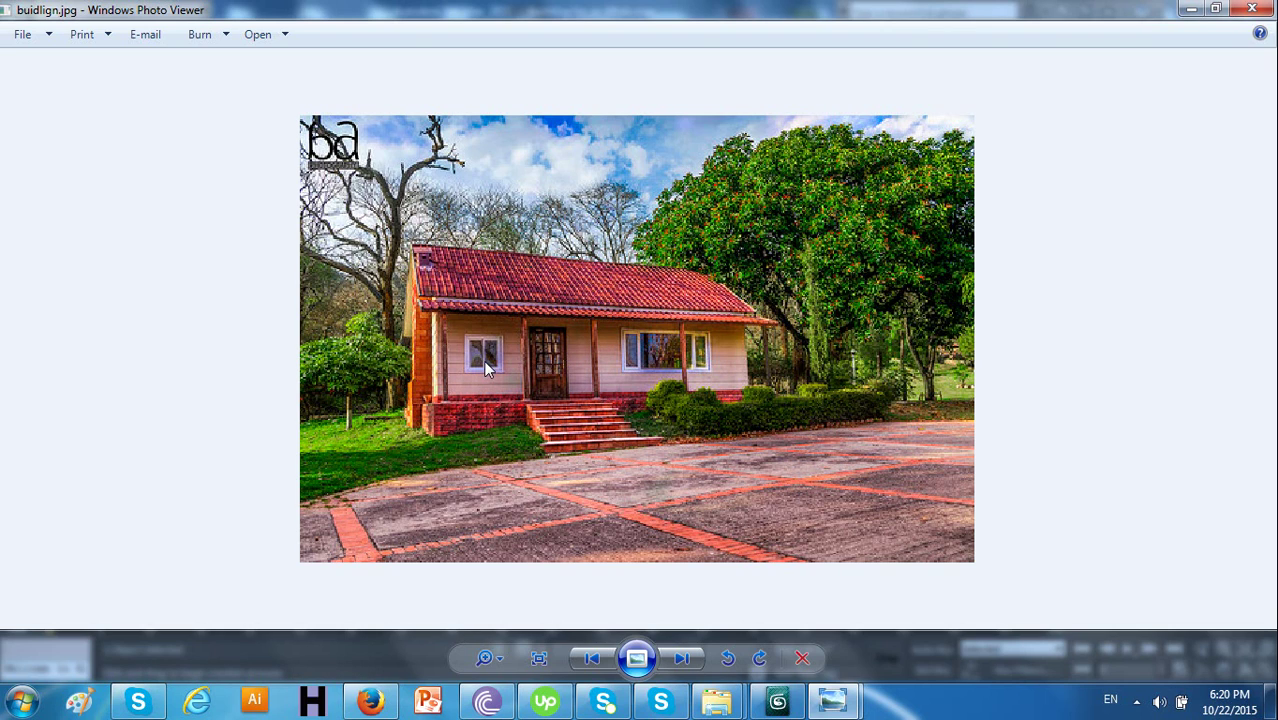
mouse_move(838, 706)
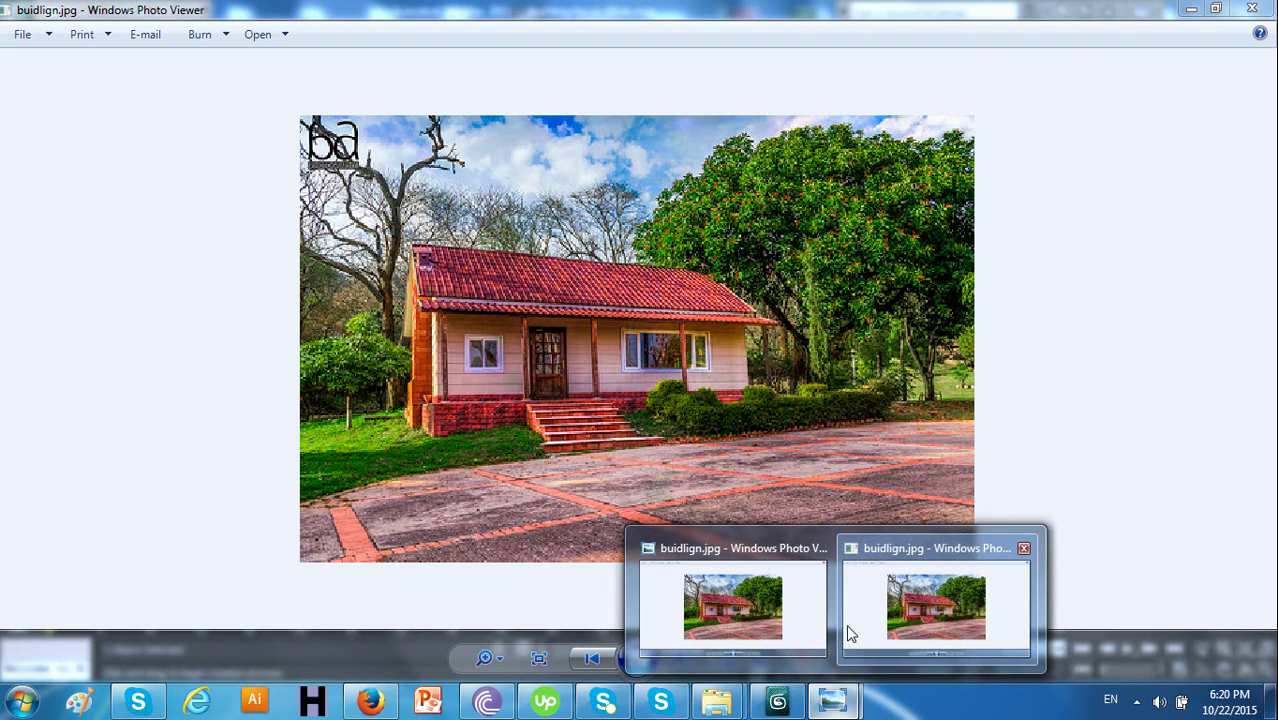
left_click(777, 703)
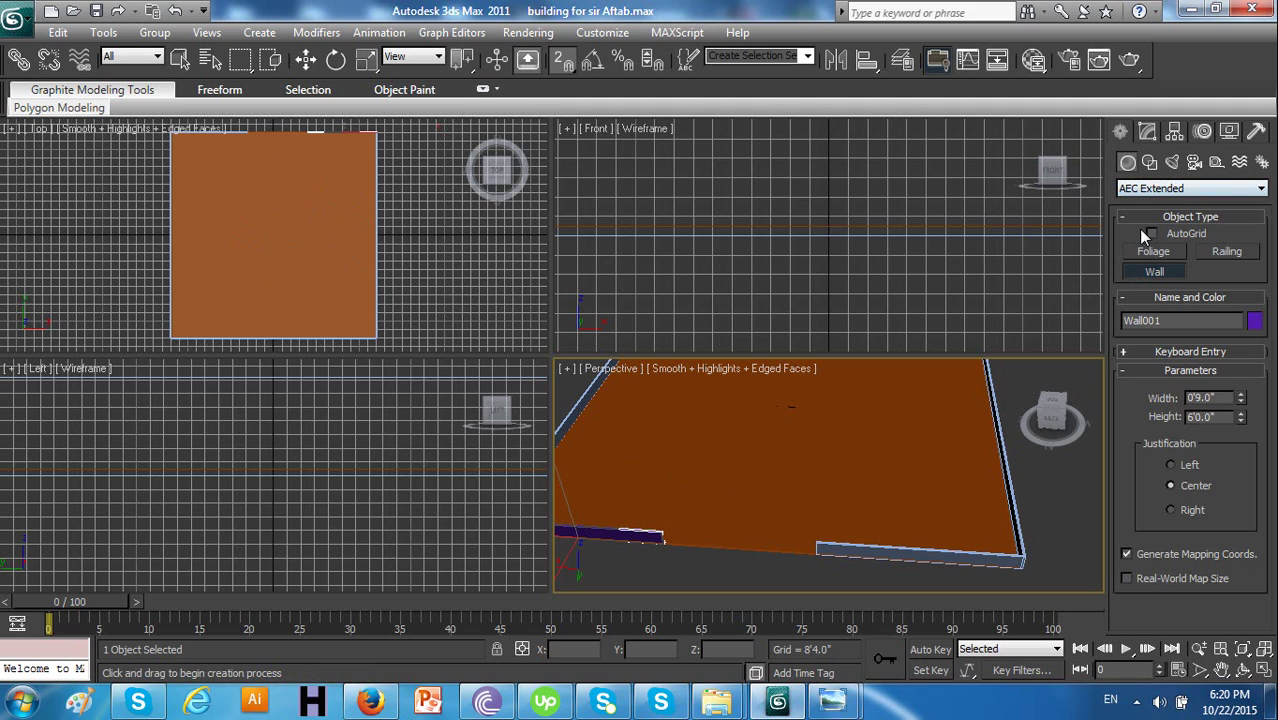
Start a standard primitive Box and enter keyboard creation values of length 100', width 60' and height 10'
left_click(1158, 189)
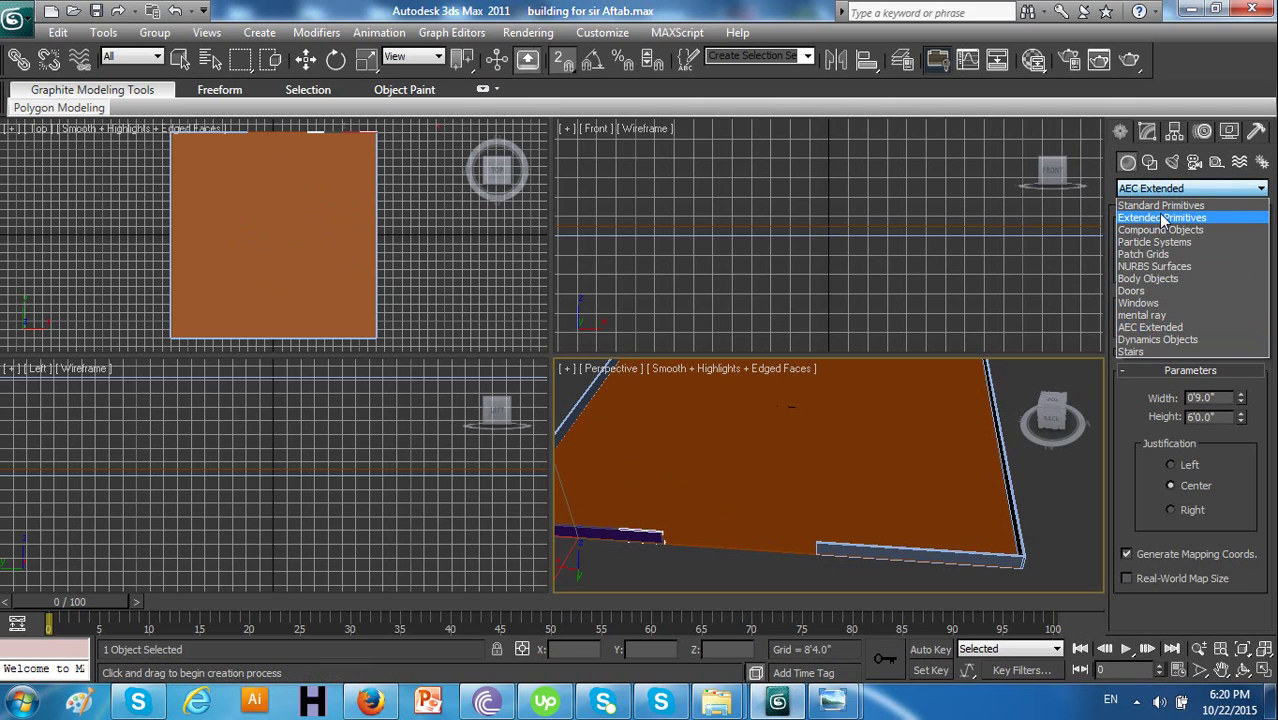
left_click(1160, 206)
left_click(1153, 251)
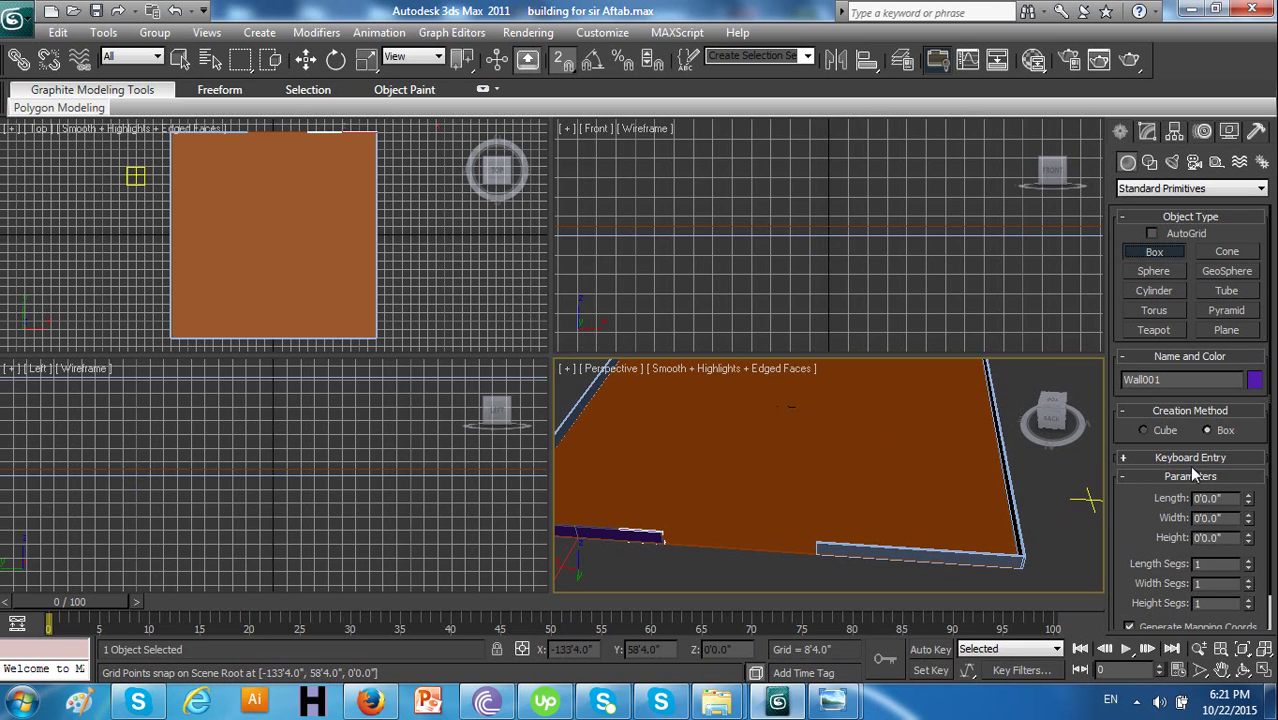
left_click(1126, 458)
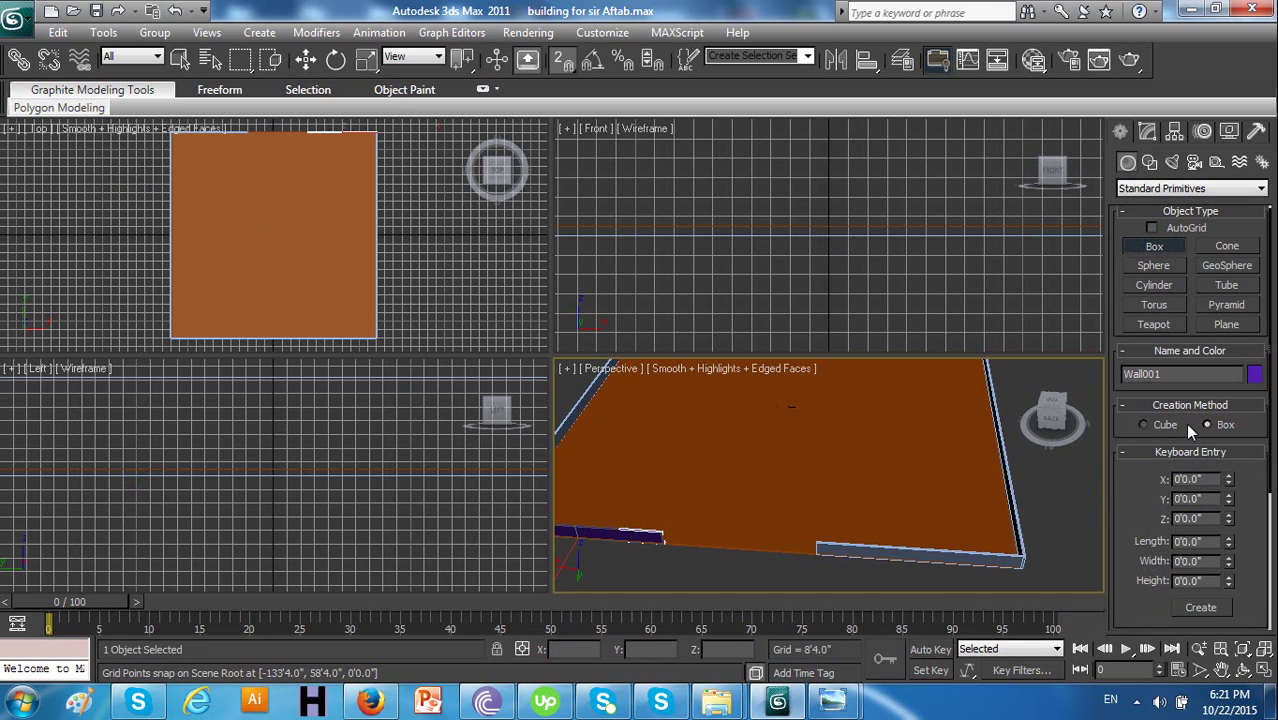
double_click(1177, 541)
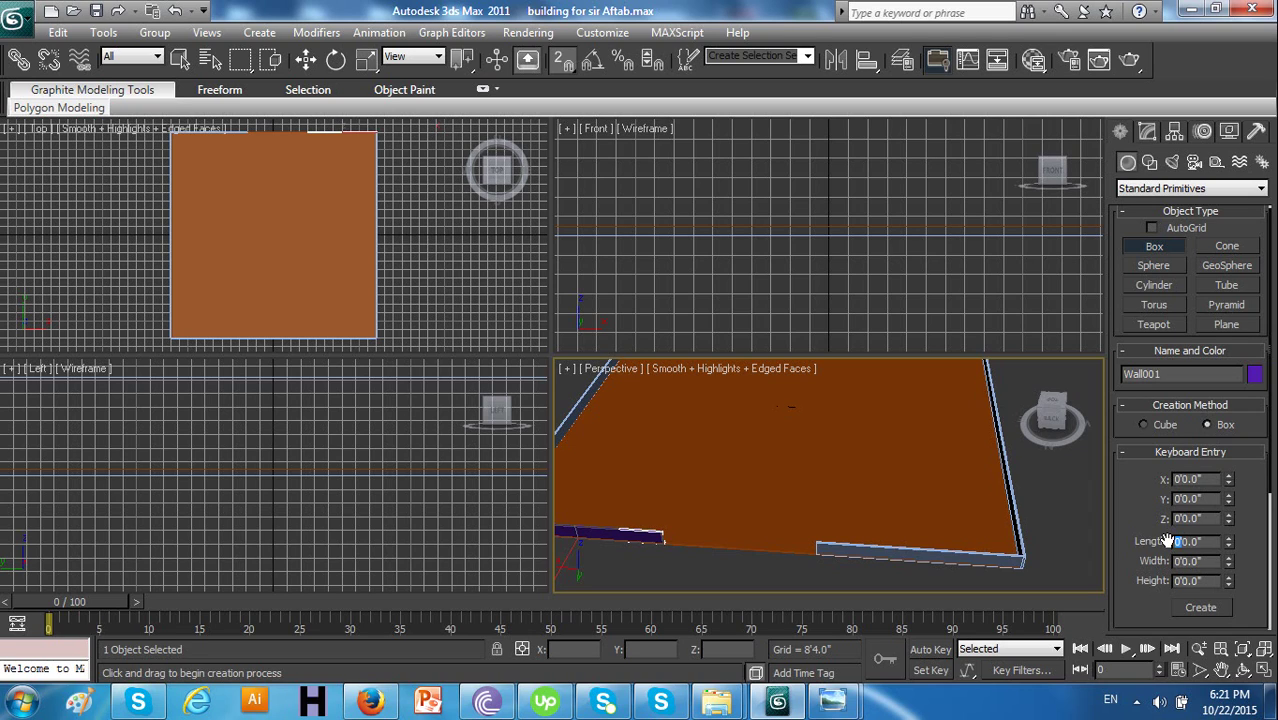
type("100")
double_click(1177, 583)
left_click(1186, 581)
left_click_drag(1180, 579, 1163, 581)
type("10")
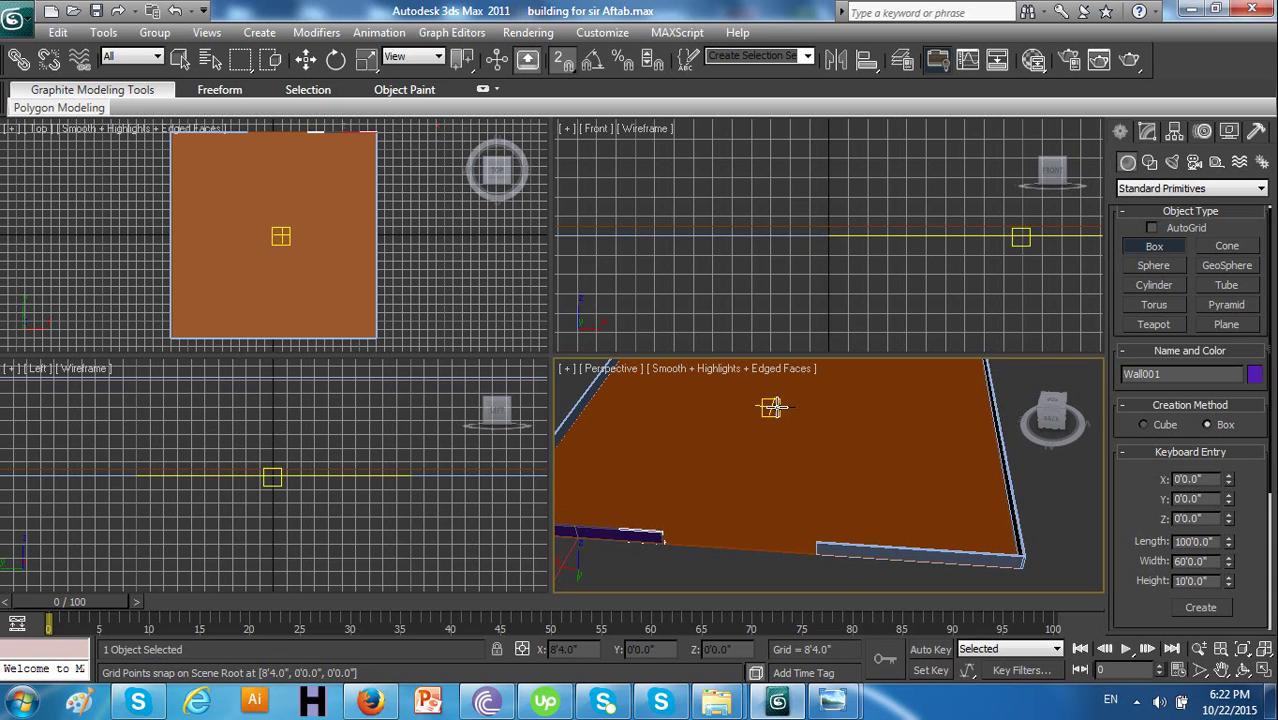
Draw a box about 33'4" wide and 8'4" high near the middle of the earth and set its length to 100'
left_click_drag(772, 407, 835, 462)
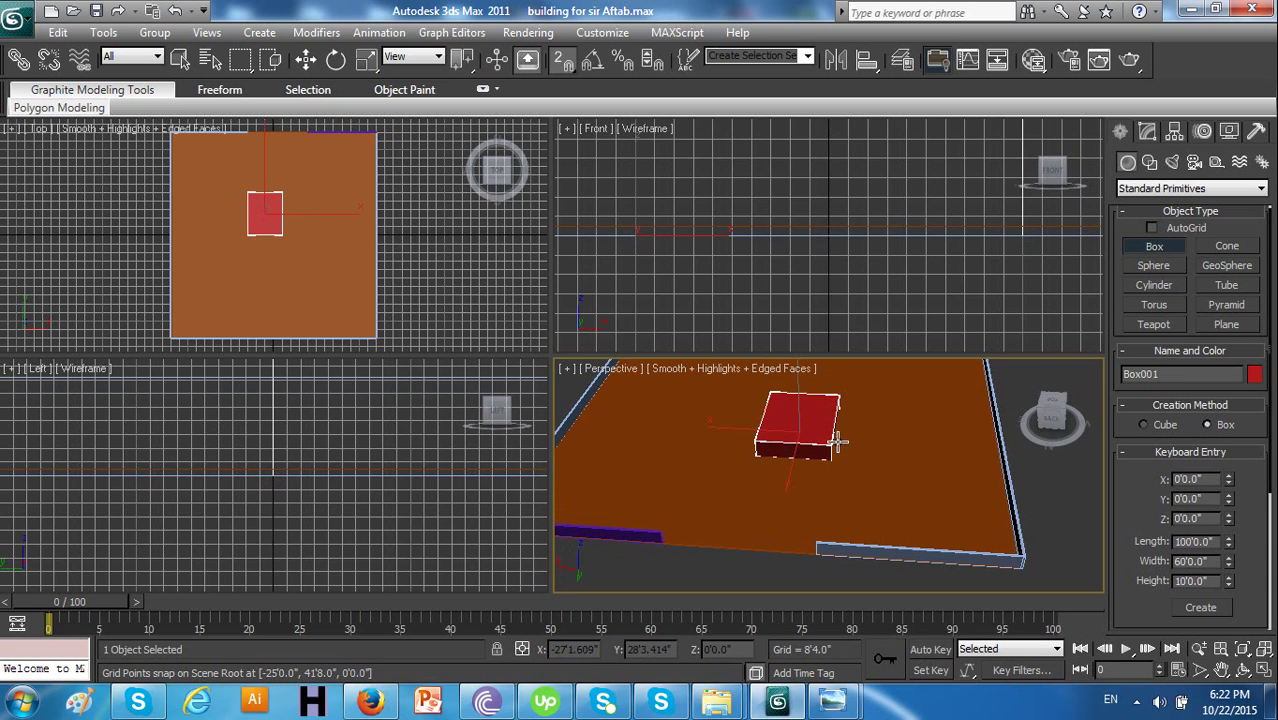
left_click(857, 430)
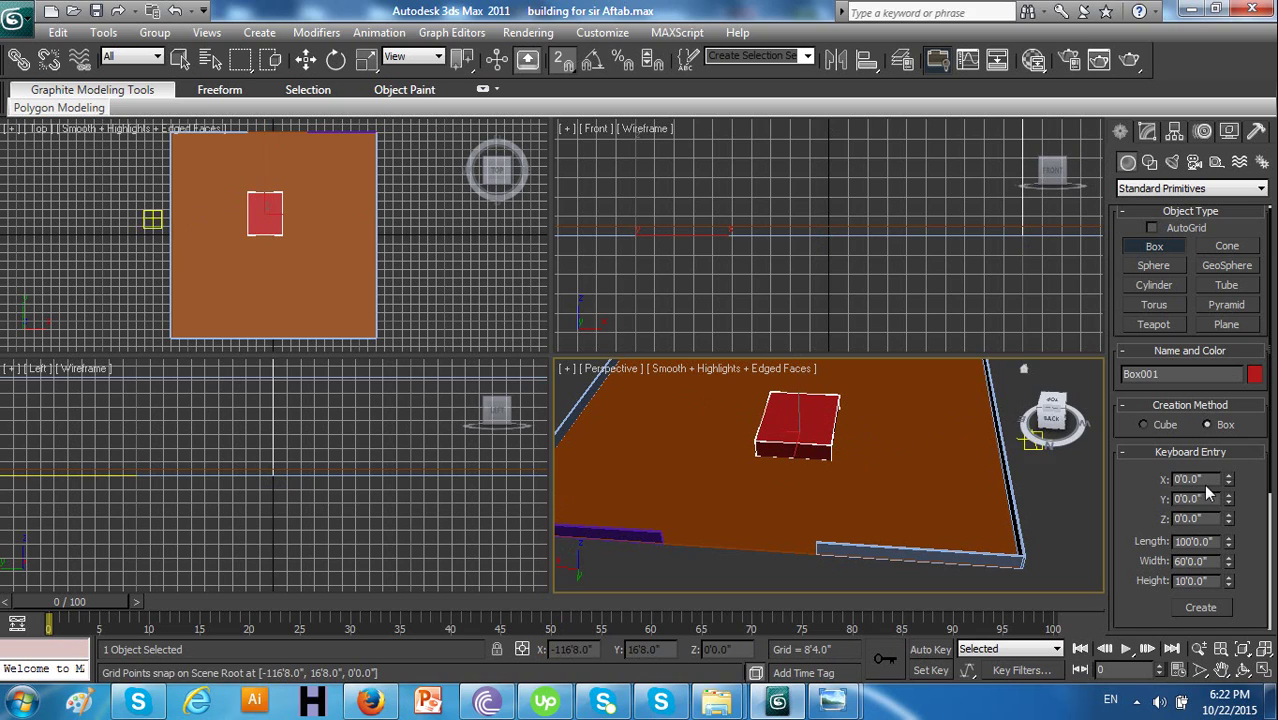
left_click(1148, 131)
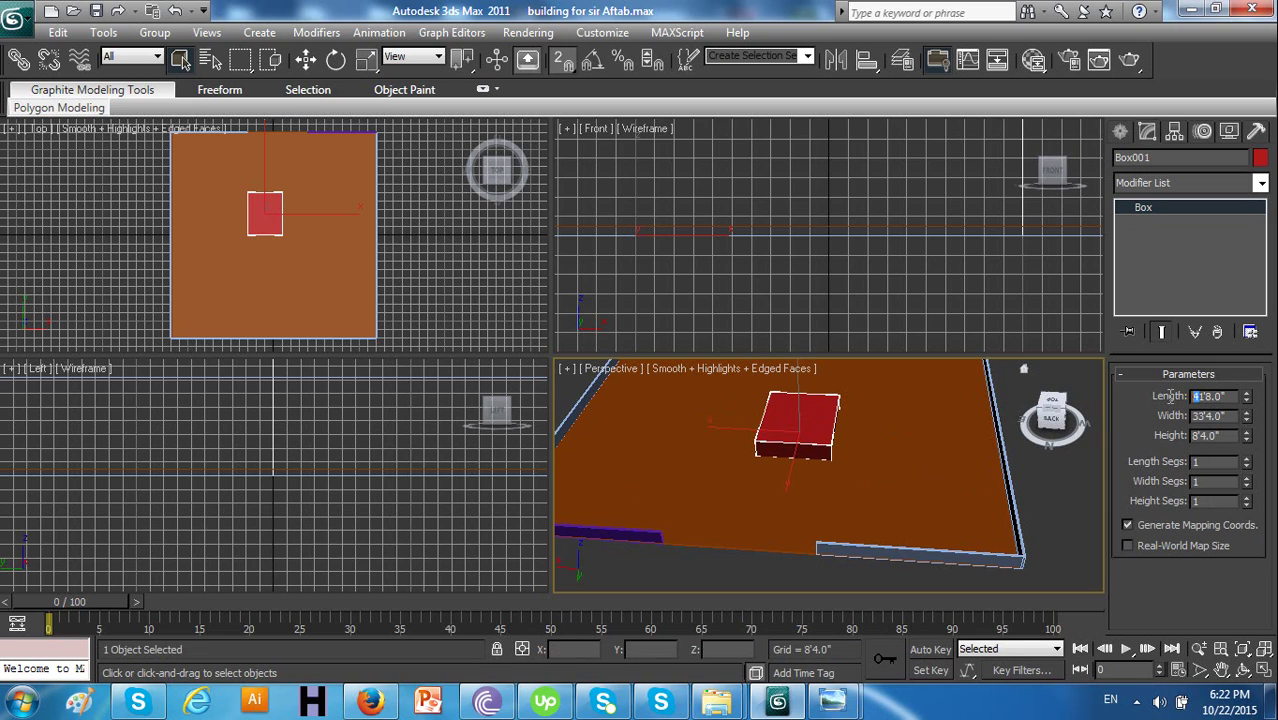
left_click_drag(1207, 397, 1127, 397)
type("10'")
left_click(1199, 417)
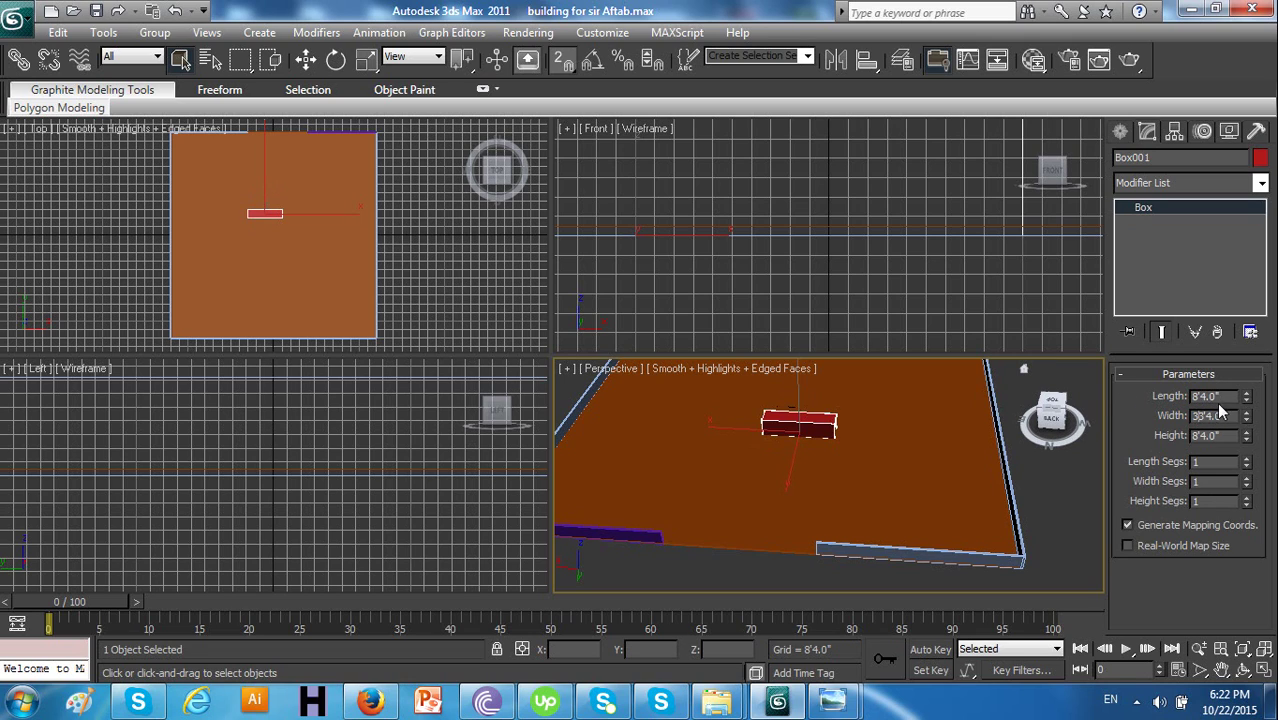
left_click_drag(1199, 399, 1181, 401)
type("100")
key("Return")
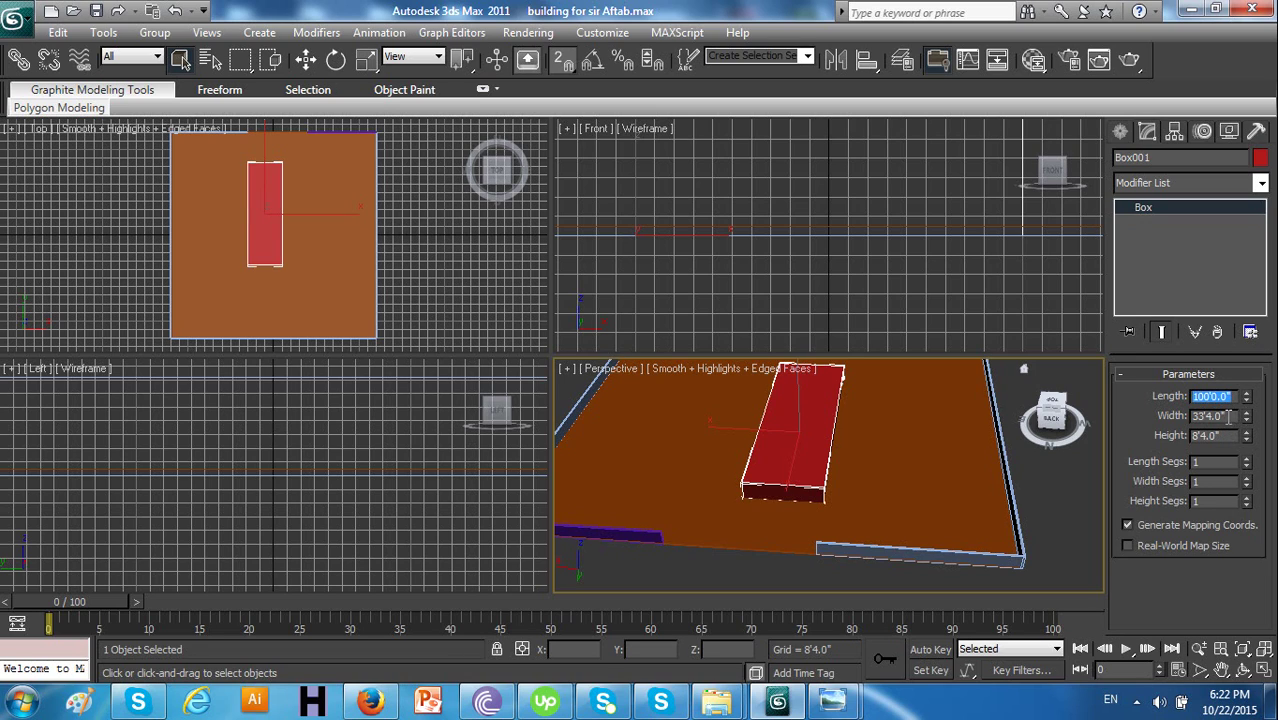
Set the red box's width to 60'
left_click(1207, 417)
left_click_drag(1207, 420, 1110, 401)
left_click(1202, 422)
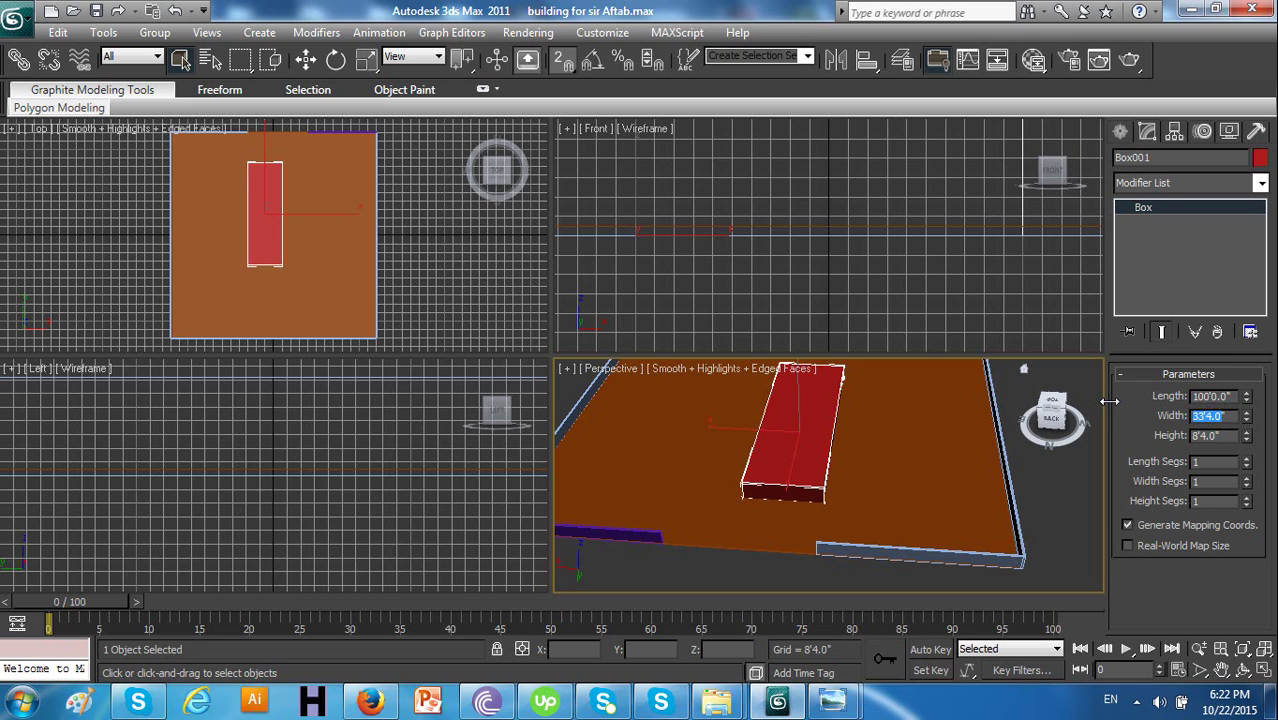
type("6'")
key("ctrl+z")
left_click(1198, 420)
key("BackSpace")
type("'")
left_click(1220, 436)
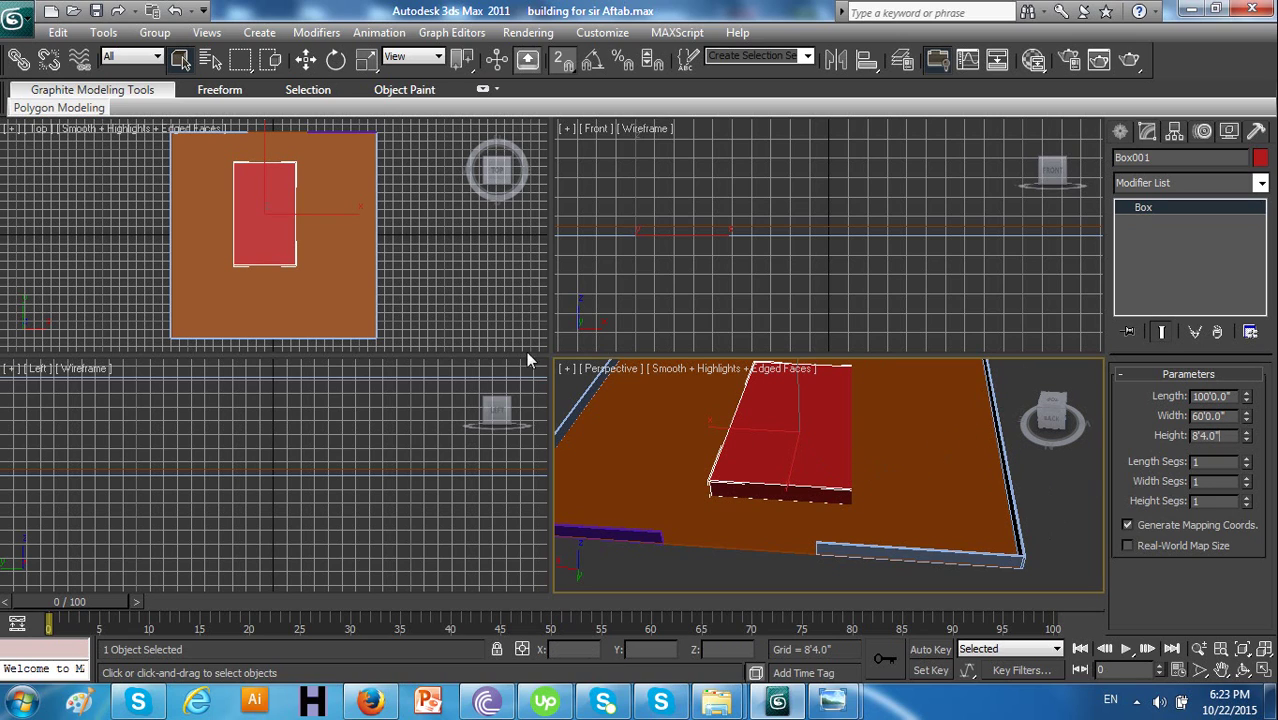
Move the red box along the Y axis, away from the entrance opening, in the maximized Perspective view
left_click(1264, 670)
middle_click_drag(690, 399, 625, 368, "alt")
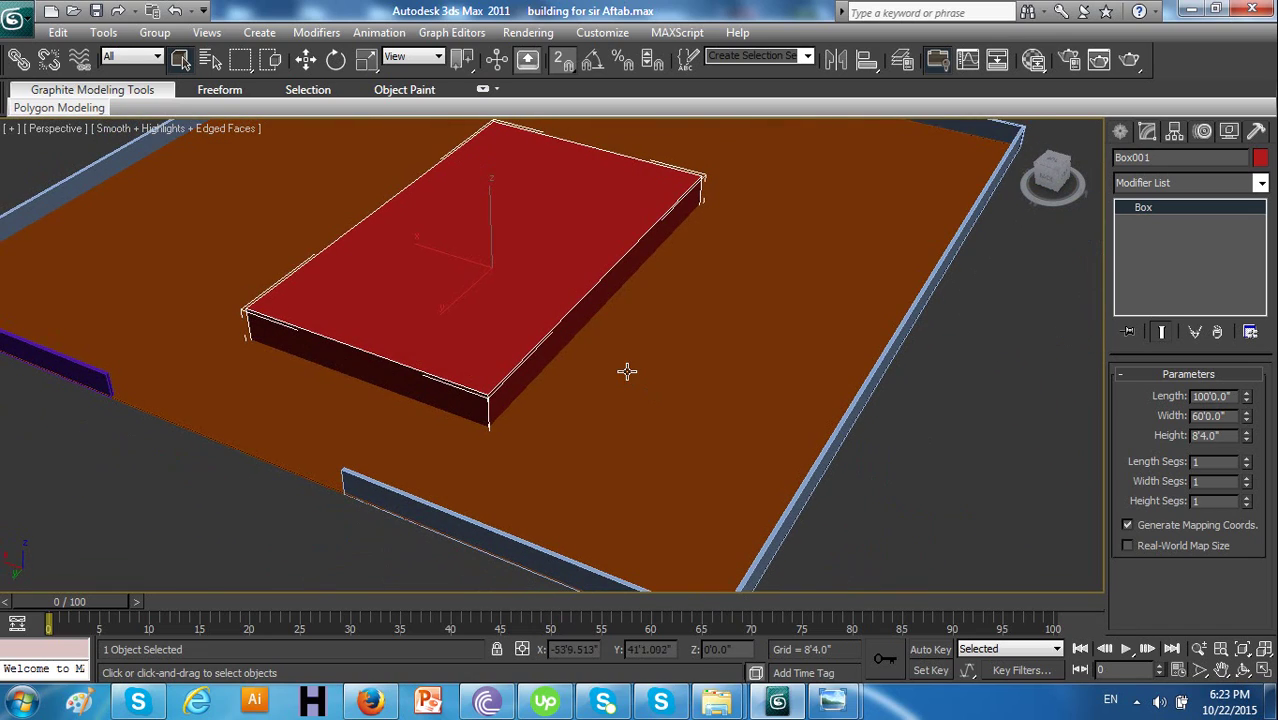
scroll(591, 288, "down", 3)
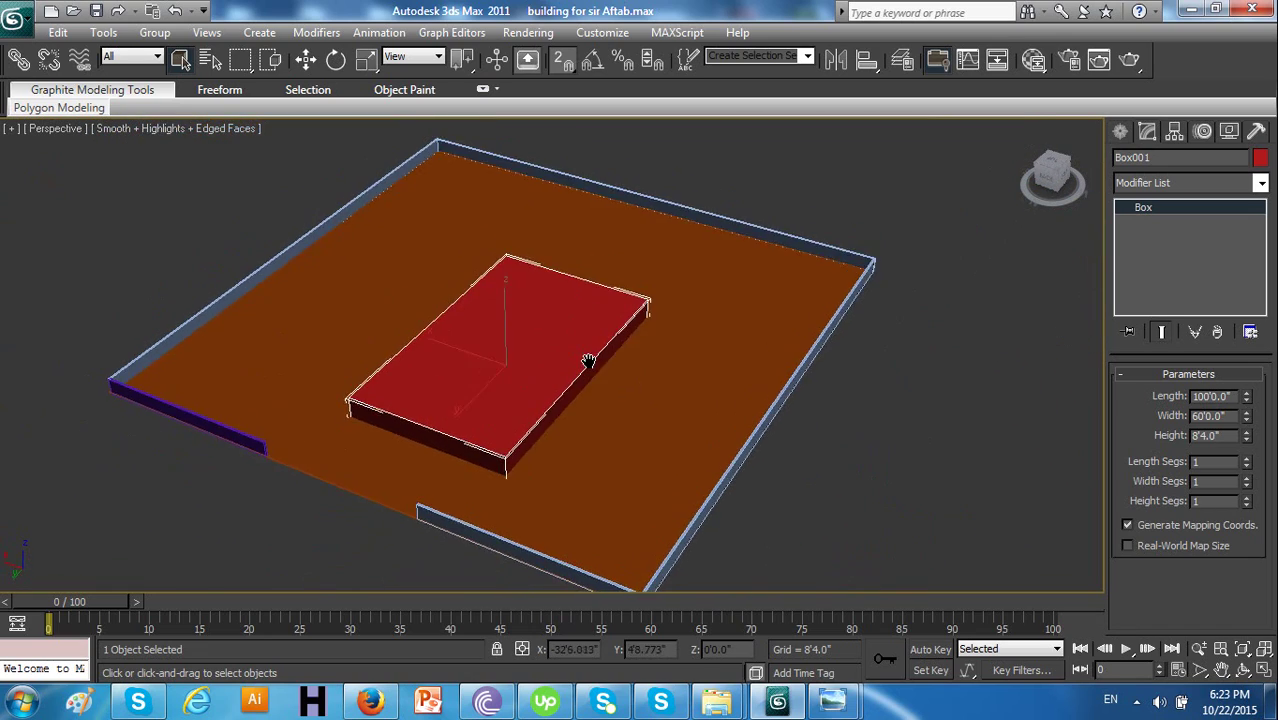
scroll(588, 360, "up", 2)
left_click(306, 59)
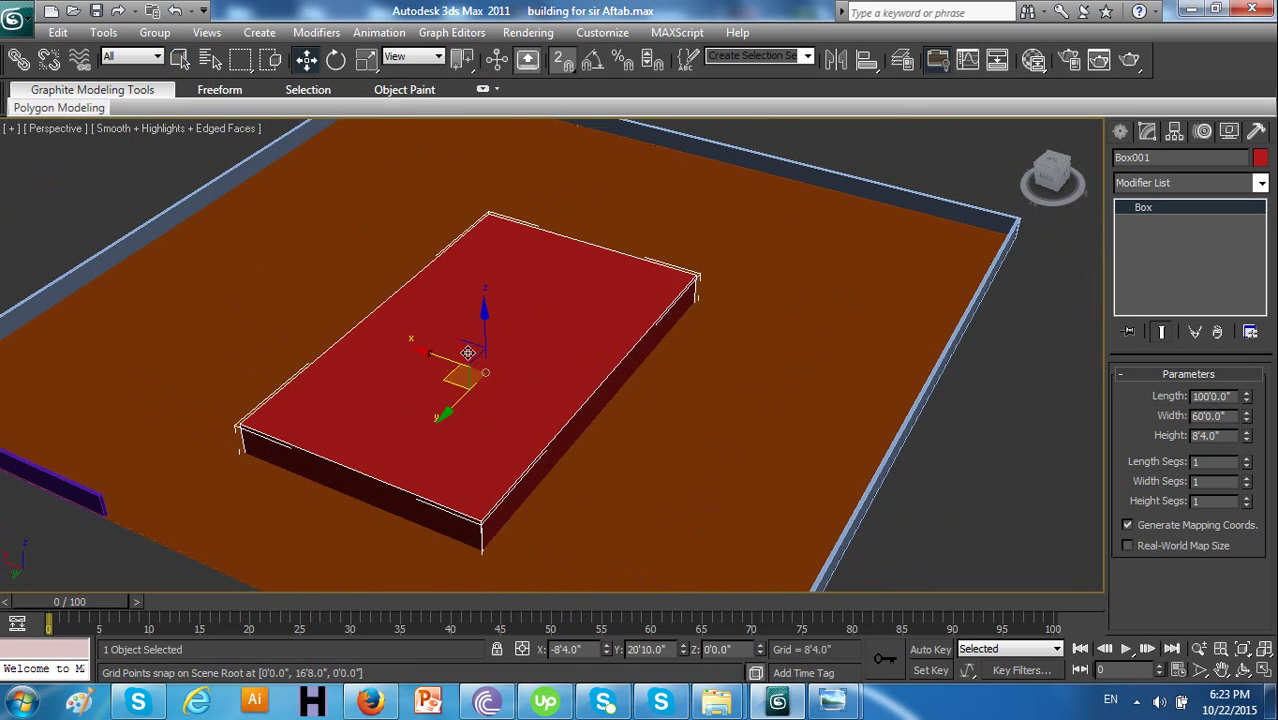
left_click_drag(443, 415, 557, 338)
Try rotating the red box freehand by about -90 degrees around the Z axis, and undo the rotation
left_click(337, 61)
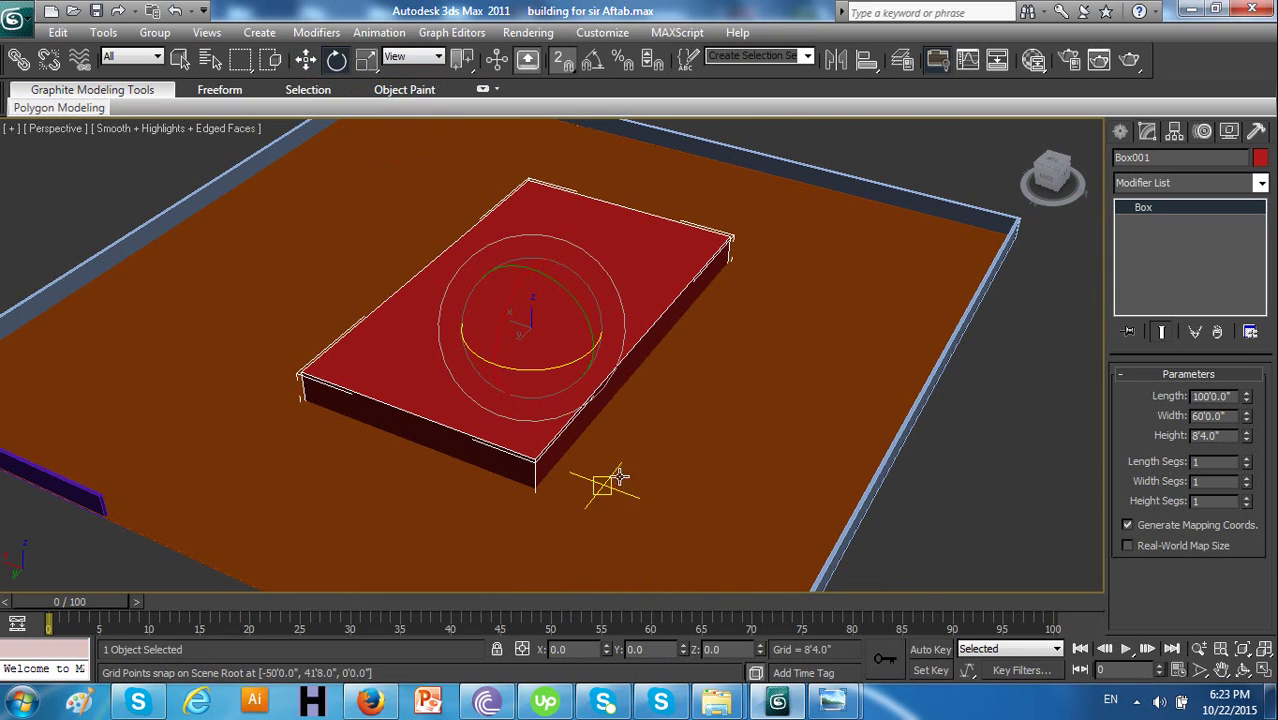
left_click_drag(516, 421, 348, 223)
right_click(479, 395)
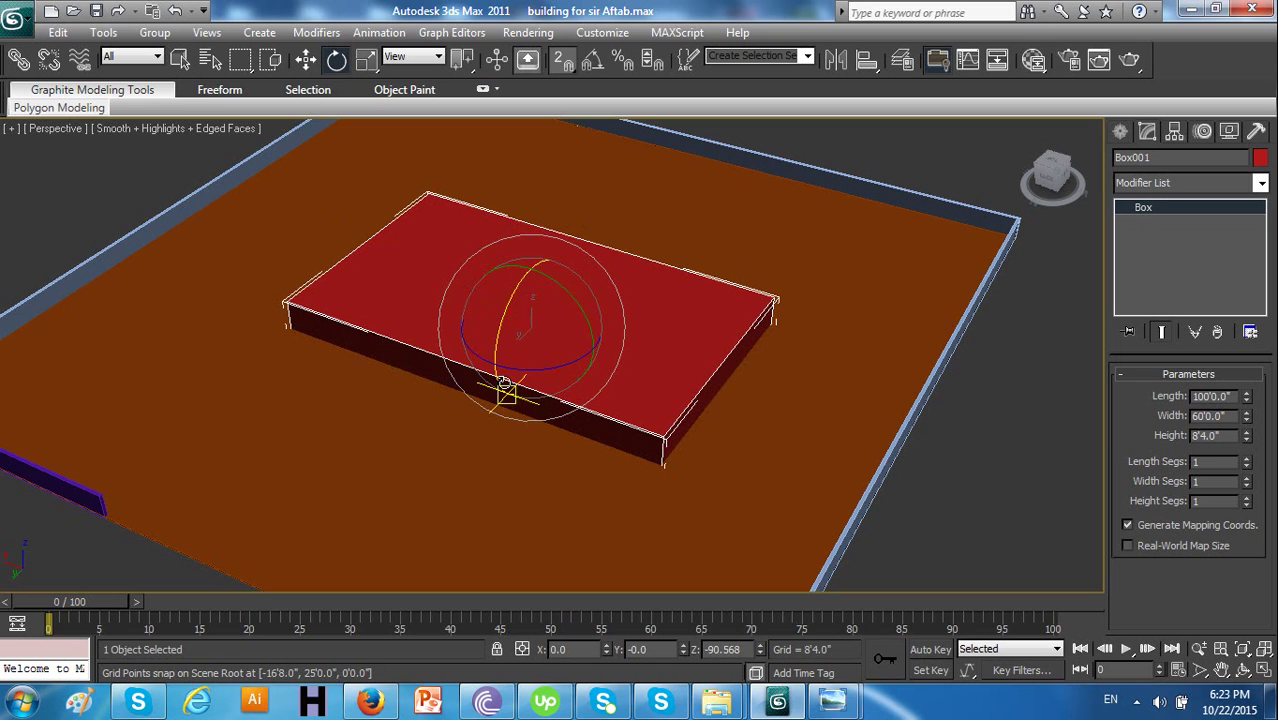
key("ctrl+z")
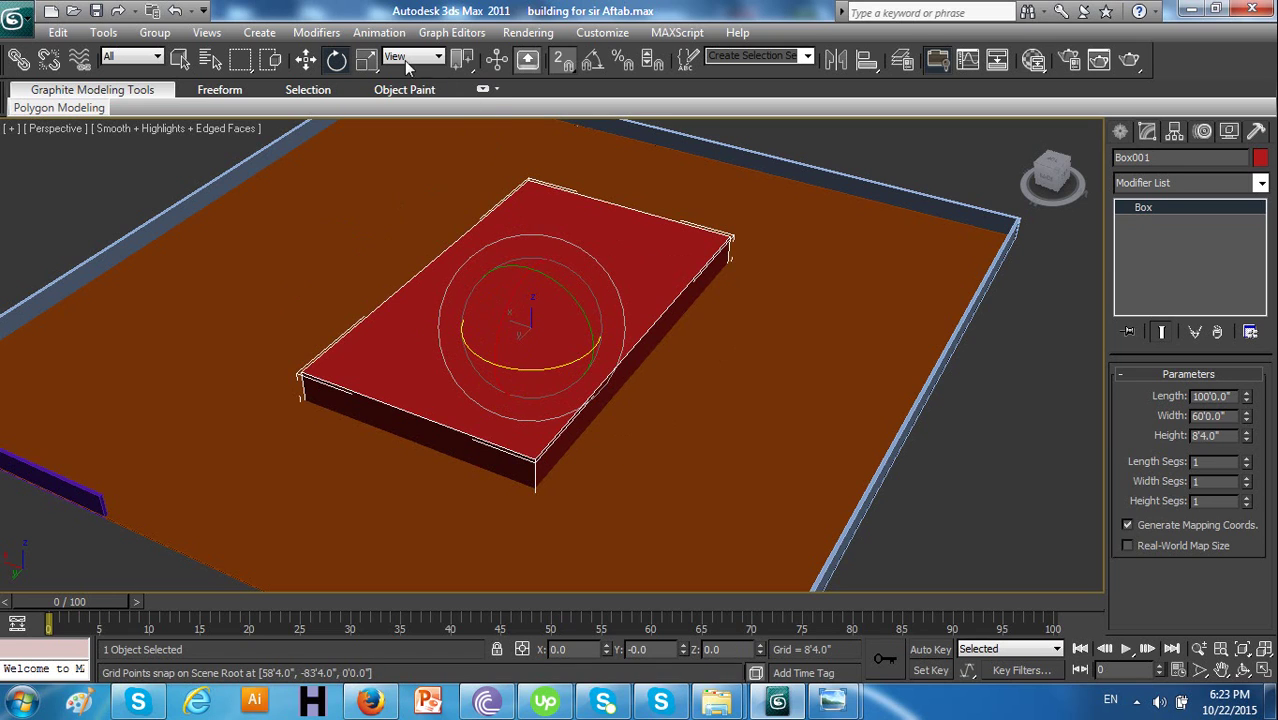
Rotate the red box by a world offset of exactly 90 degrees about the Y axis using Rotate Transform Type-In
right_click(337, 60)
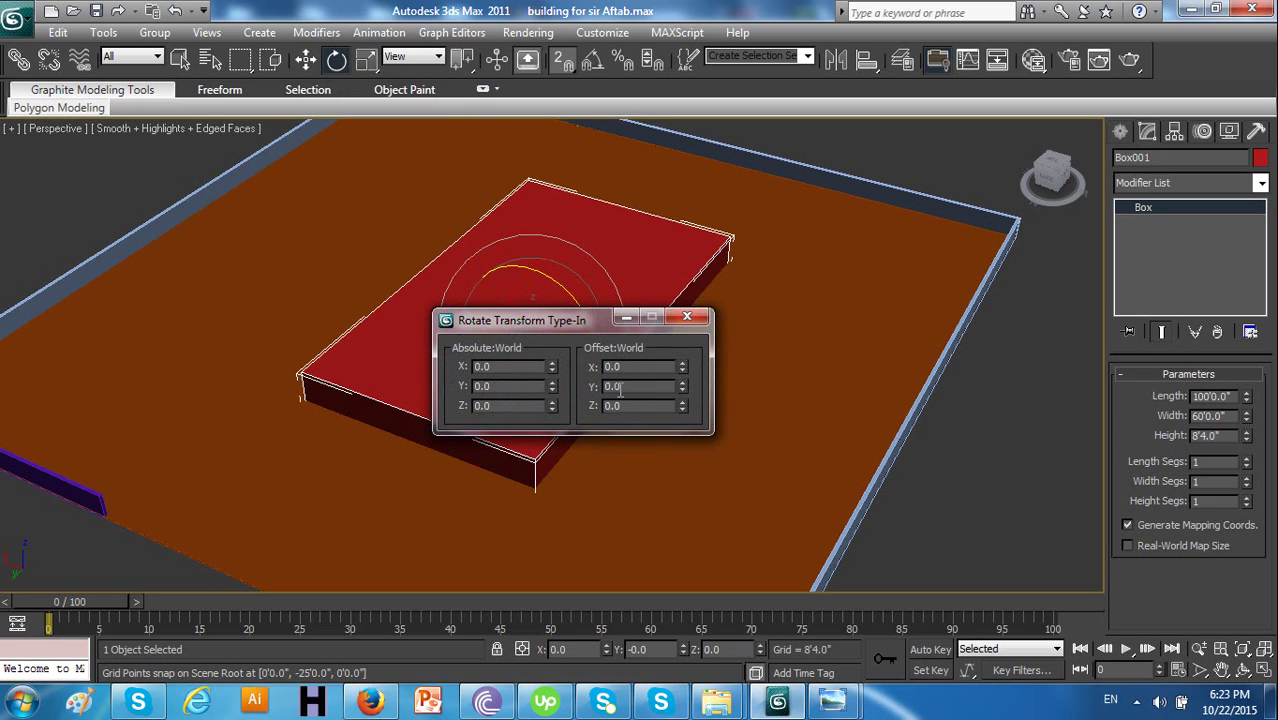
left_click_drag(595, 322, 699, 405)
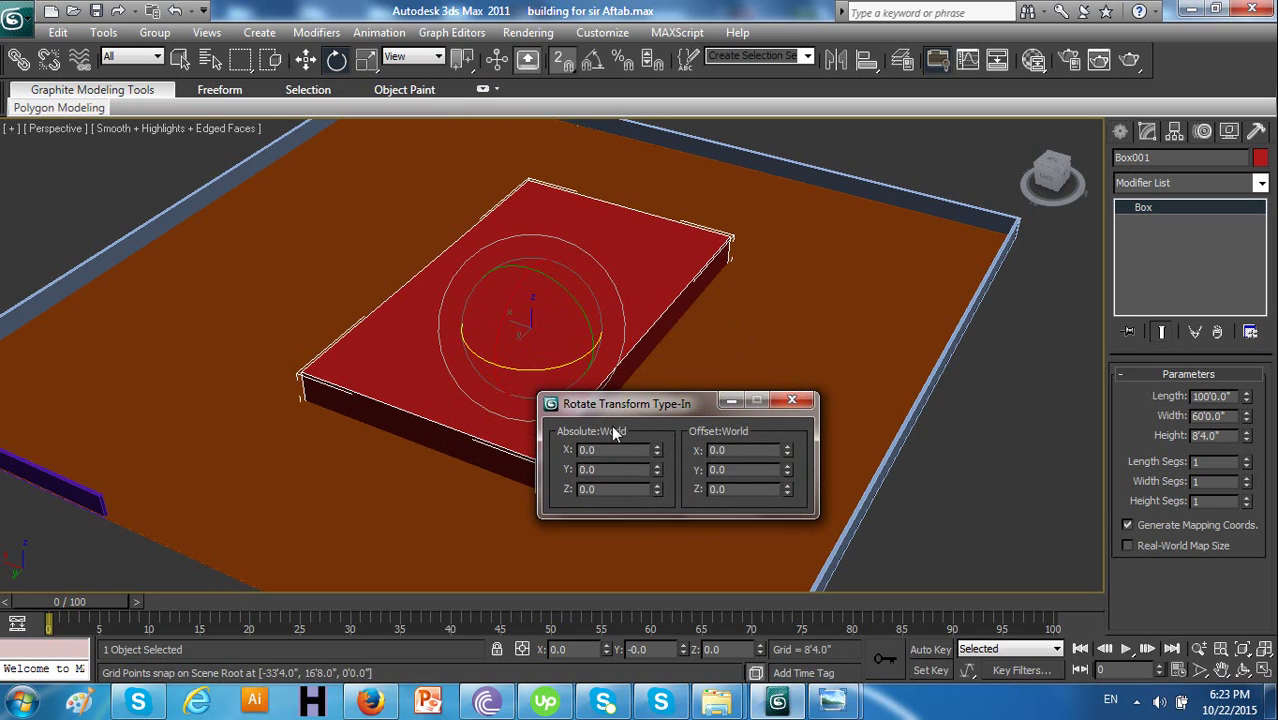
double_click(716, 468)
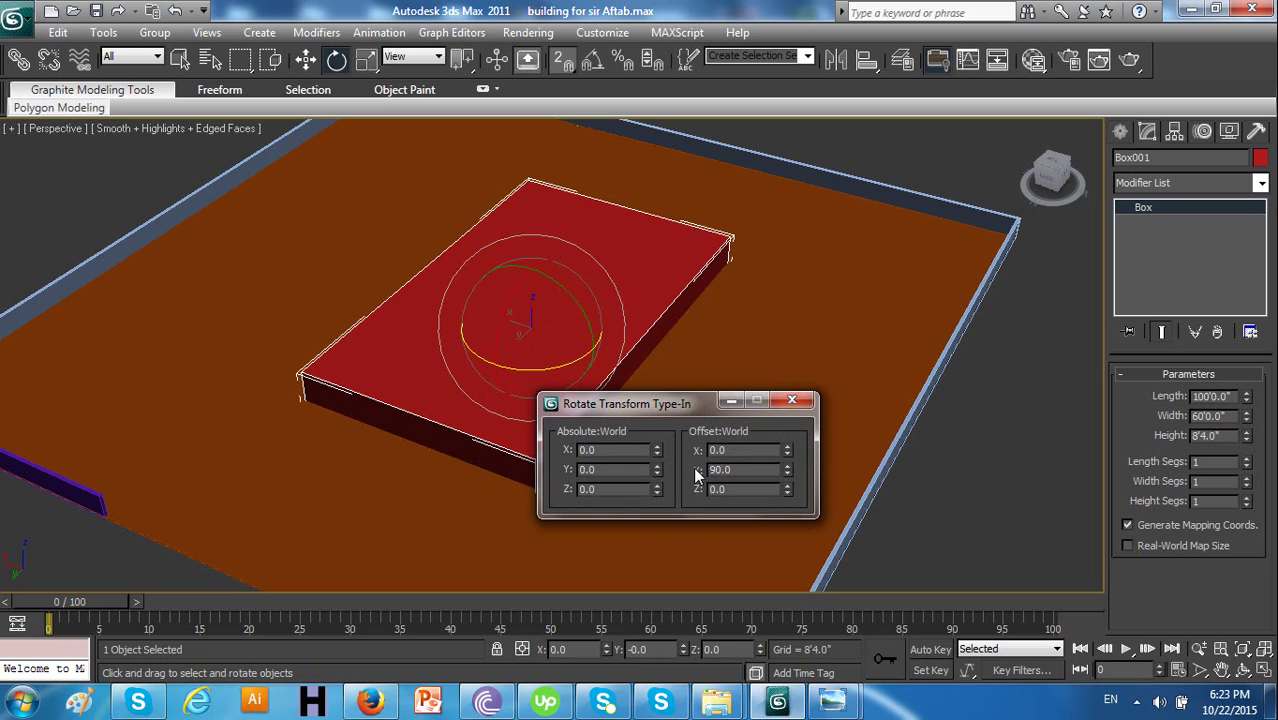
key("Return")
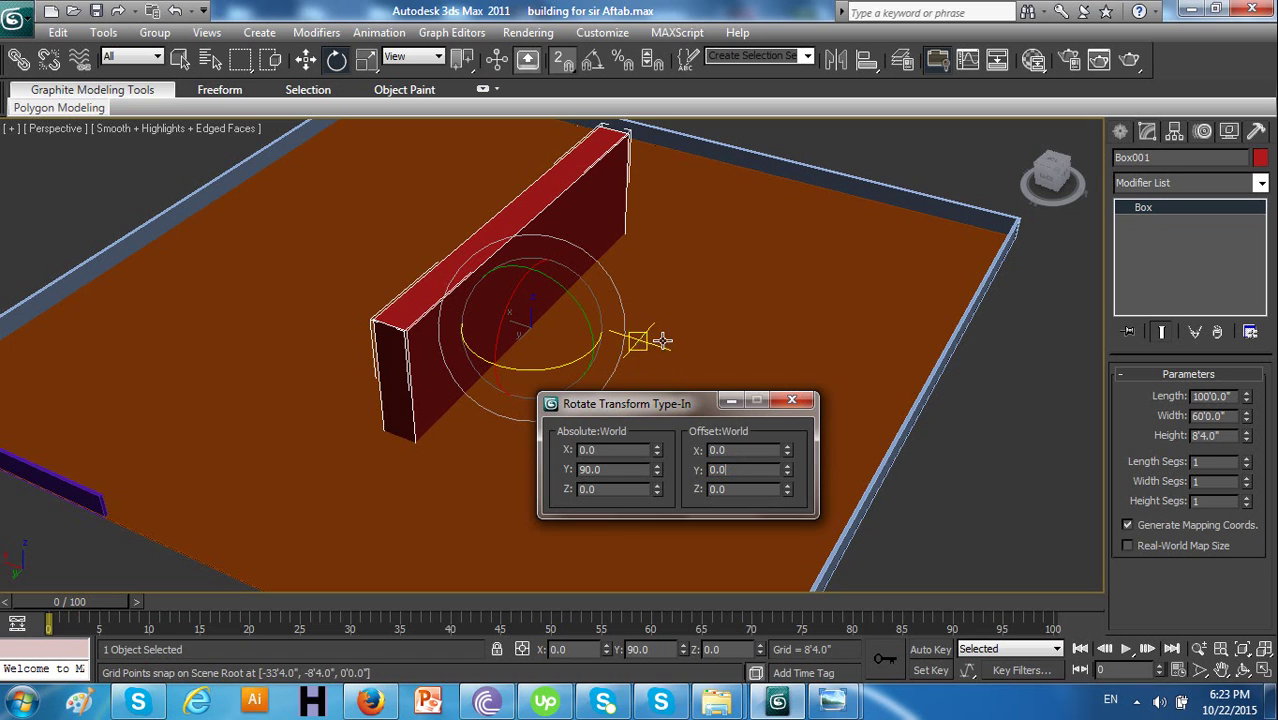
left_click(1011, 443)
key("ctrl+z")
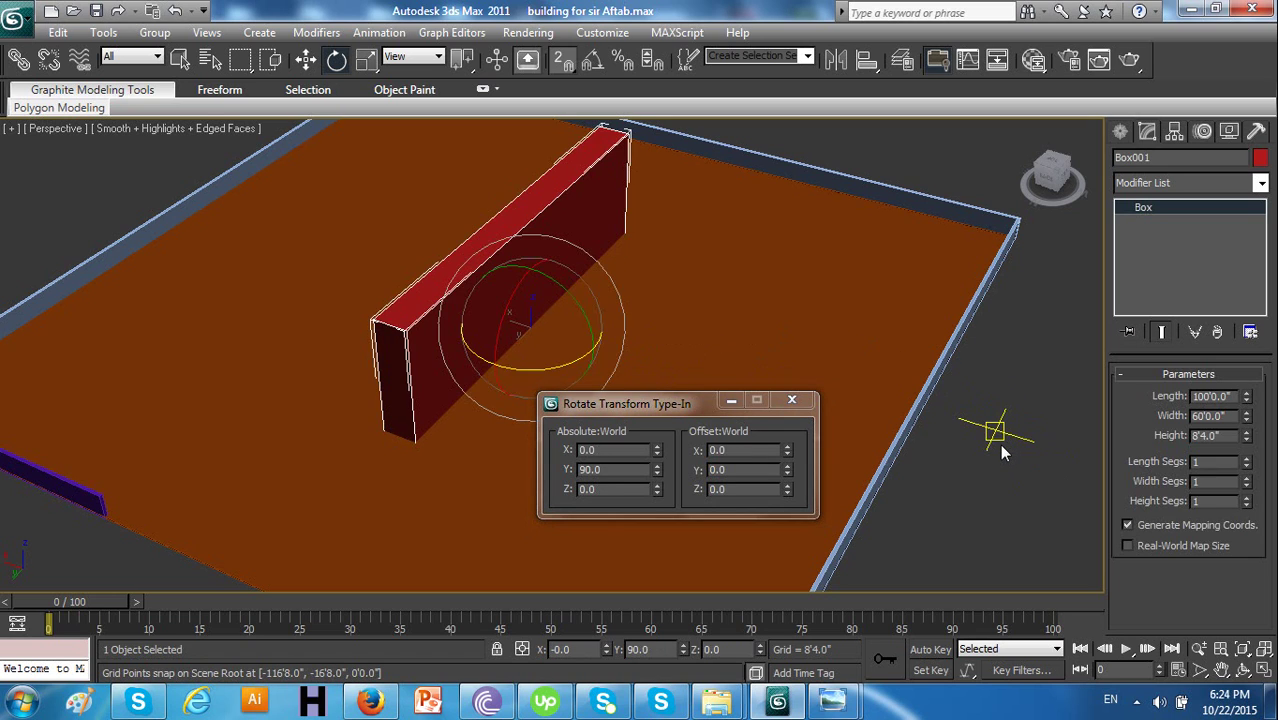
Undo the red box's Y rotation, and try rotating it by a world offset of 90 degrees about X, undoing that as well
key("ctrl+z")
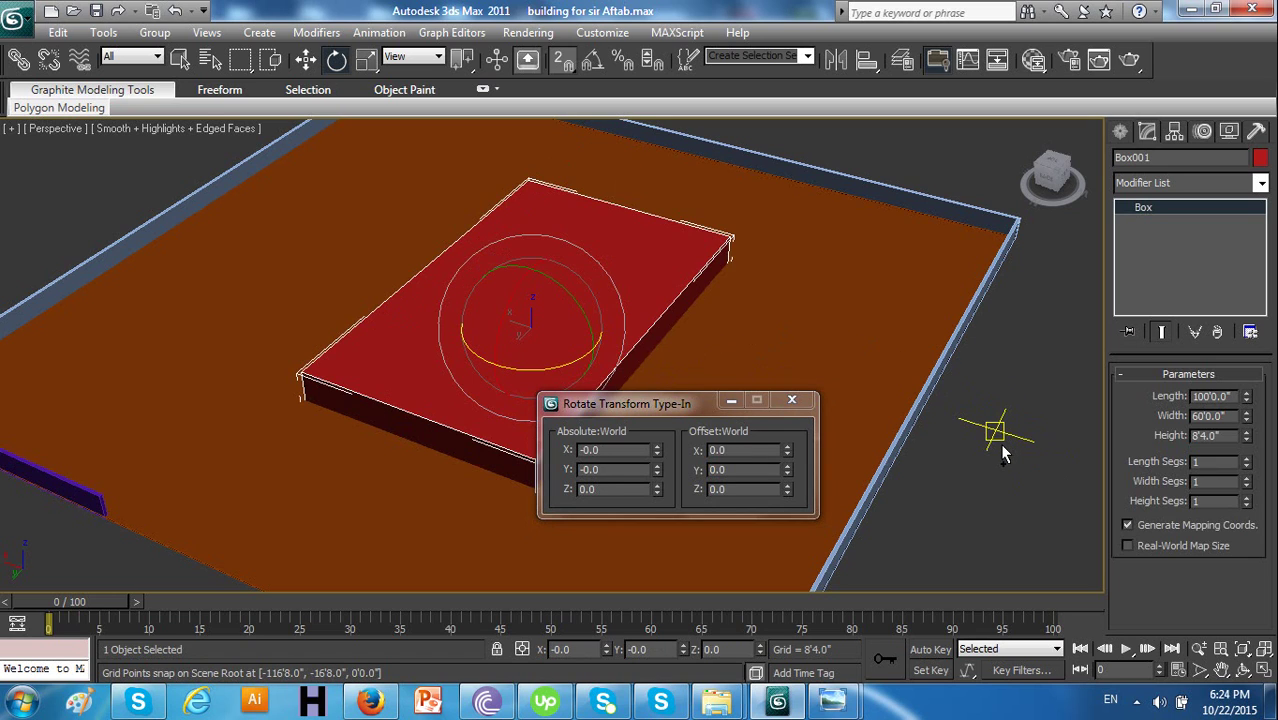
left_click(715, 451)
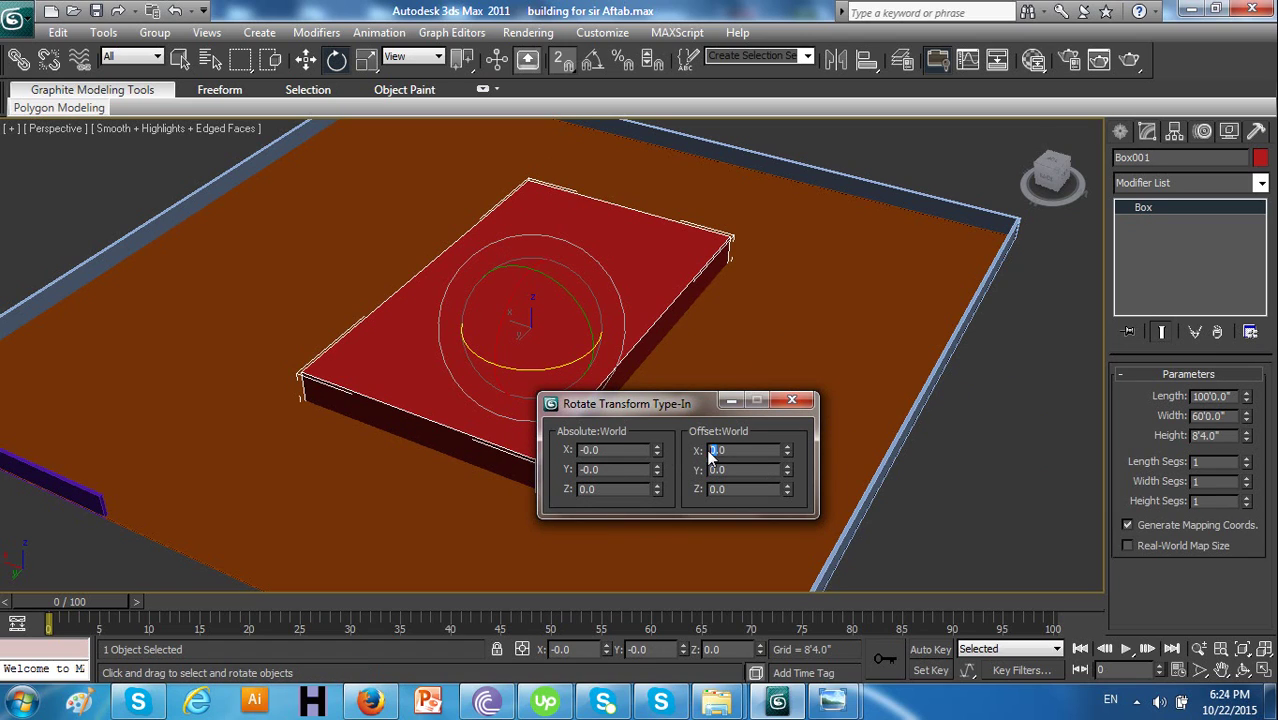
key("Return")
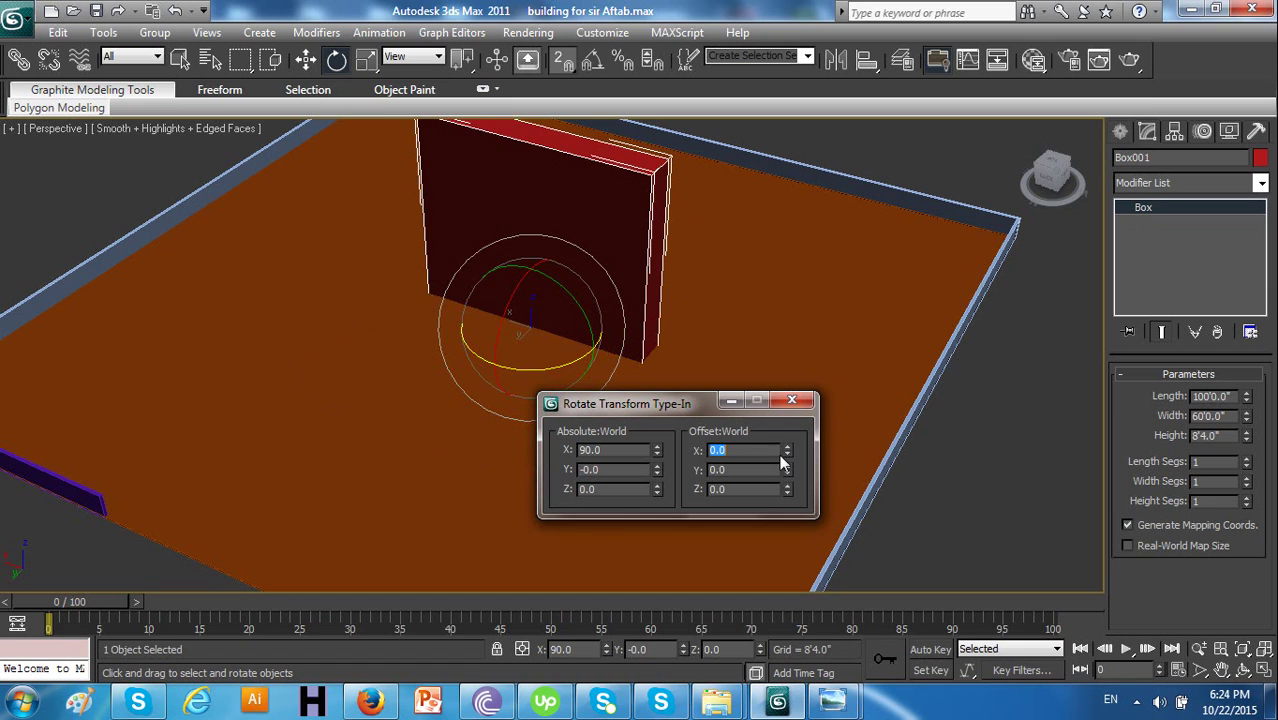
left_click(925, 512)
key("ctrl+z")
key("ctrl+z")
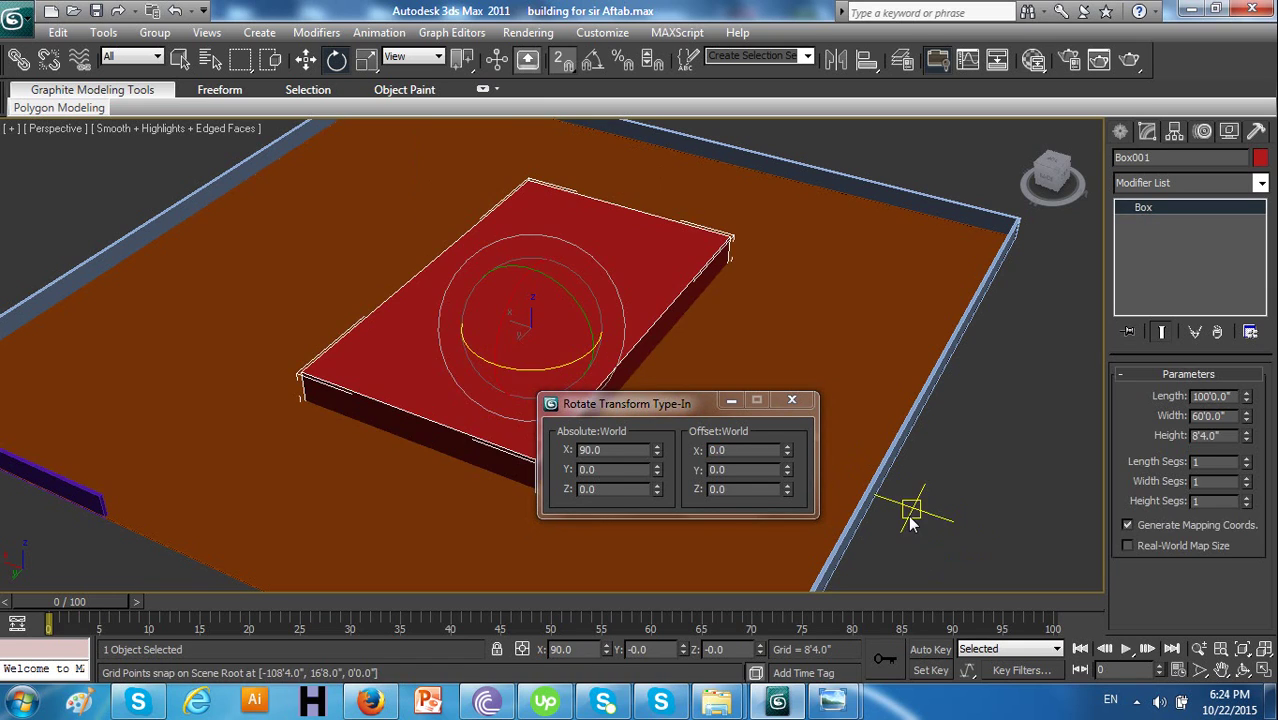
Try rotating the red box by a world offset of 90 degrees about the Z axis, and undo the rotation
left_click(717, 489)
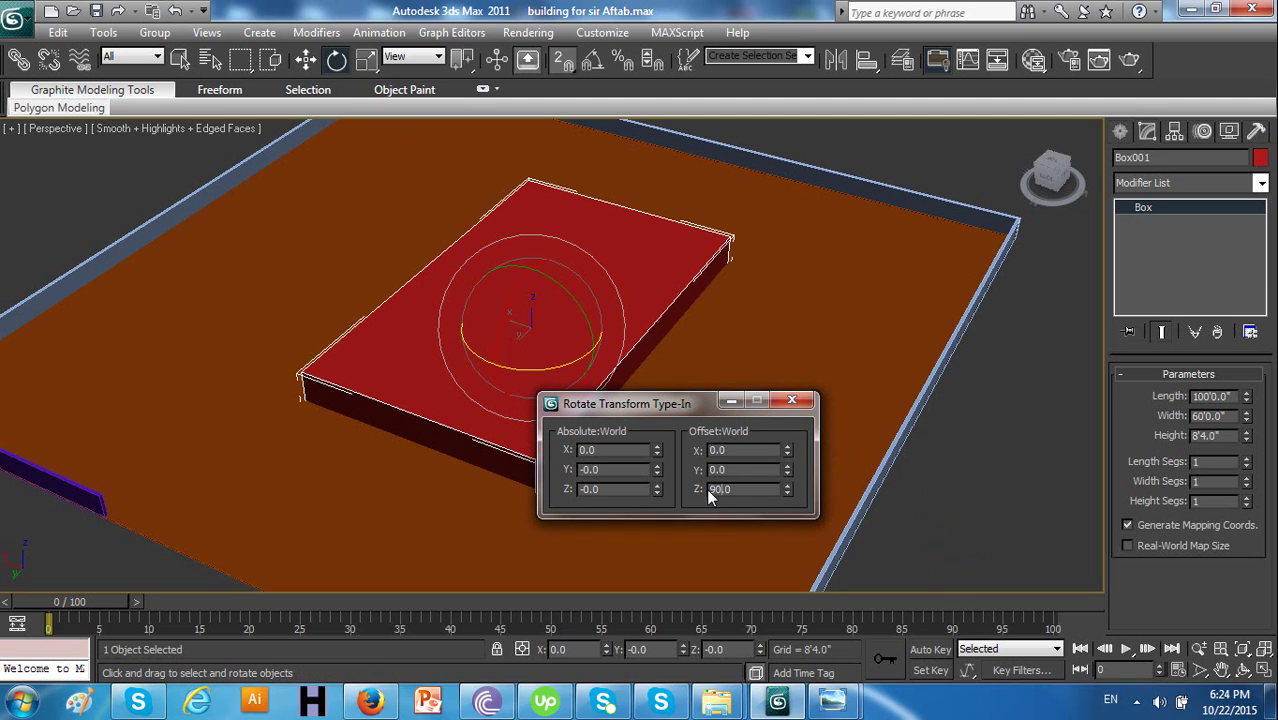
key("Return")
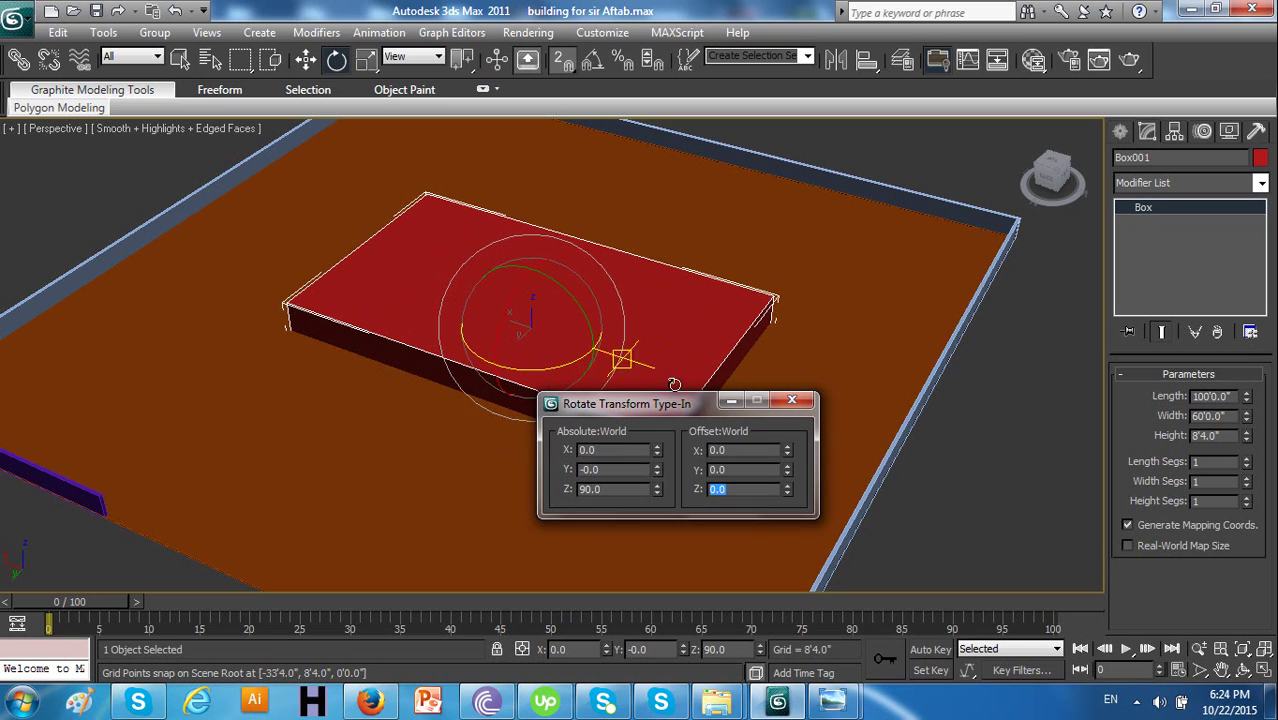
left_click(1045, 524)
key("ctrl+z")
key("ctrl+z")
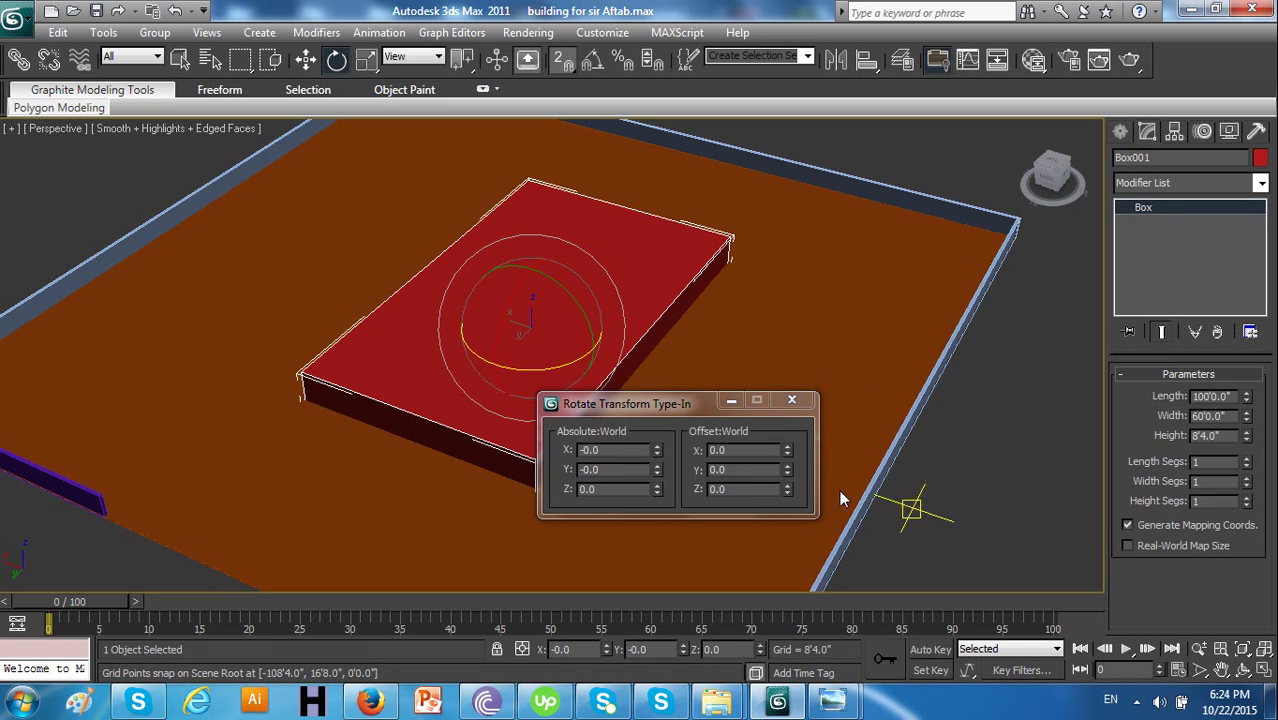
Try setting the red box's absolute world Y rotation to -90 degrees, and undo it with the box kept at its moved position
left_click(582, 469)
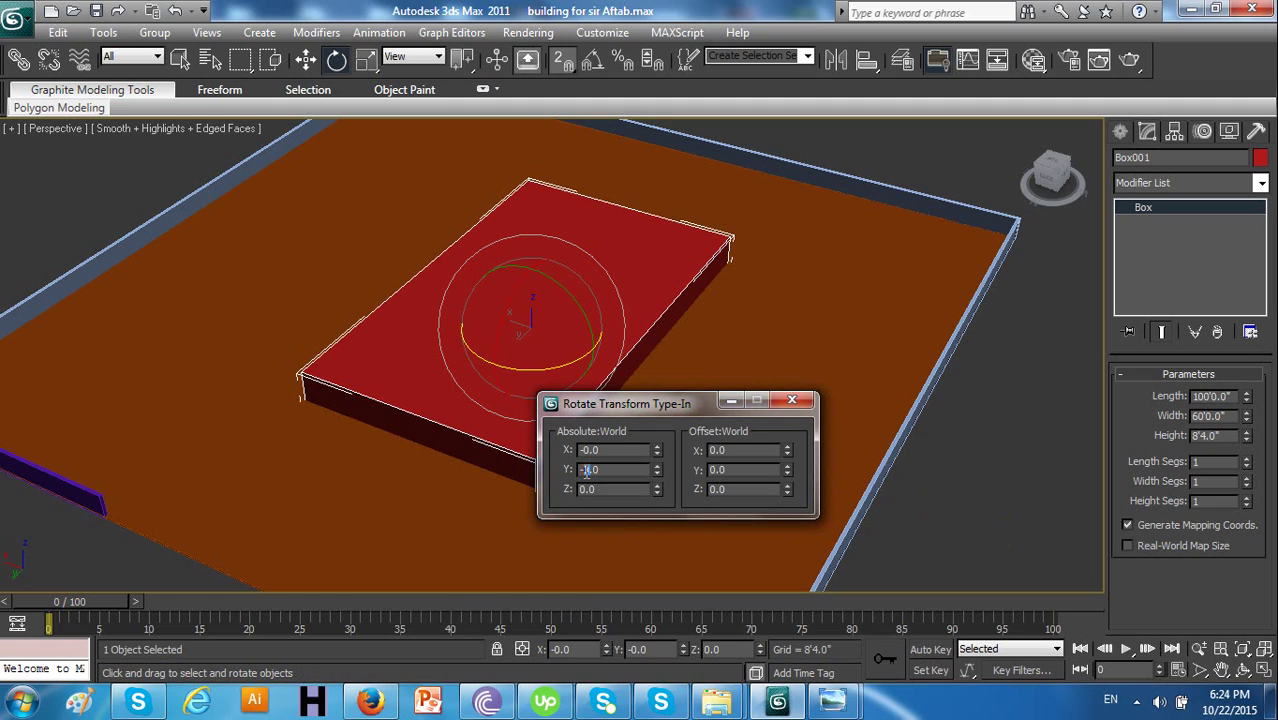
key("Return")
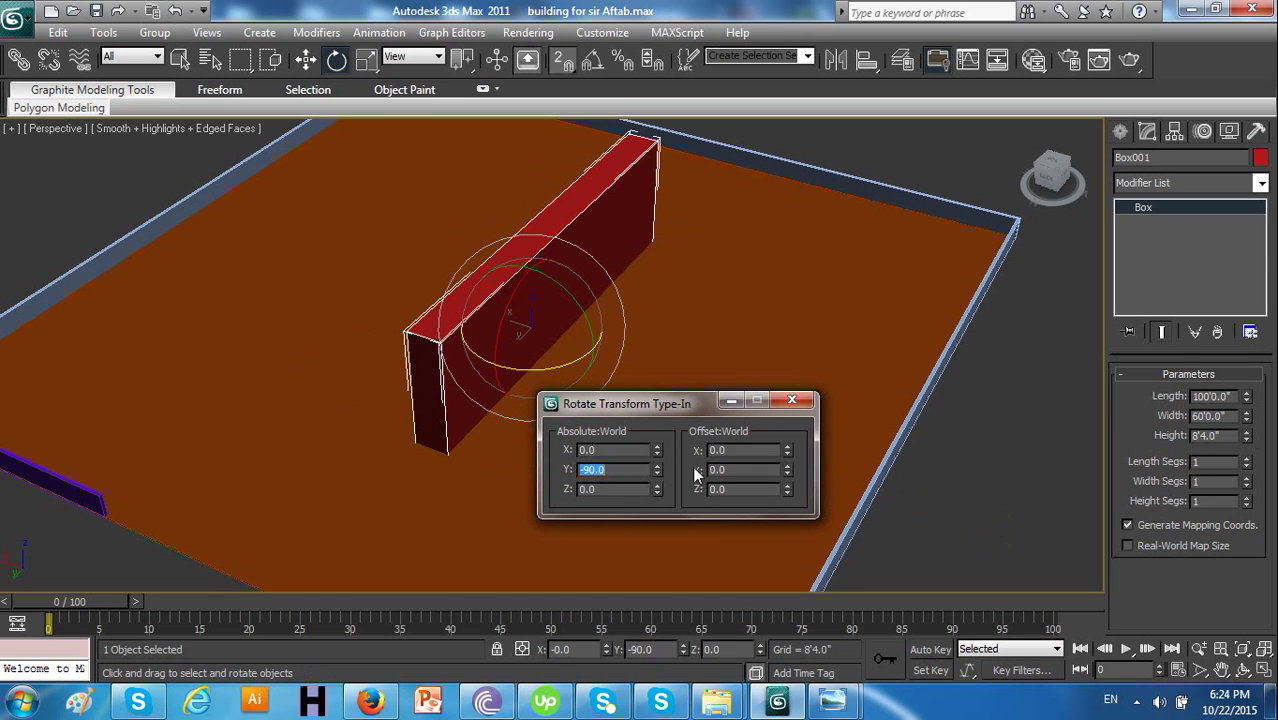
left_click(792, 402)
key("ctrl+z")
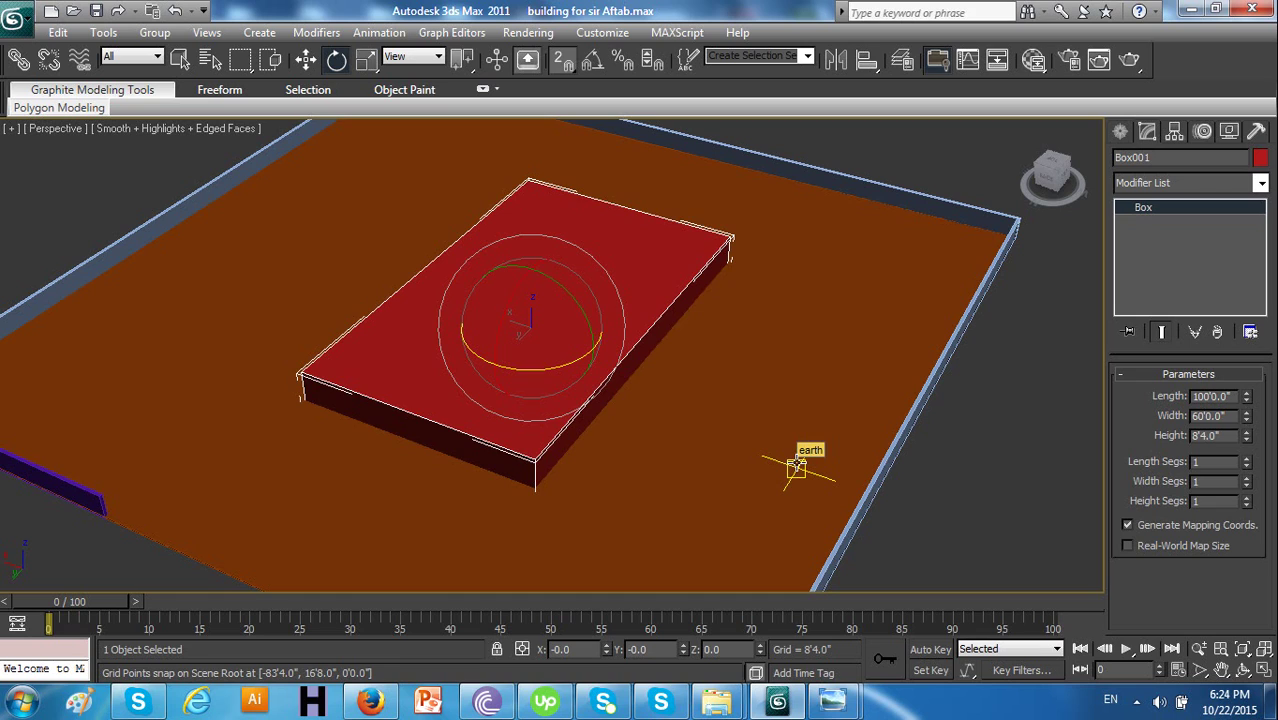
key("ctrl+z")
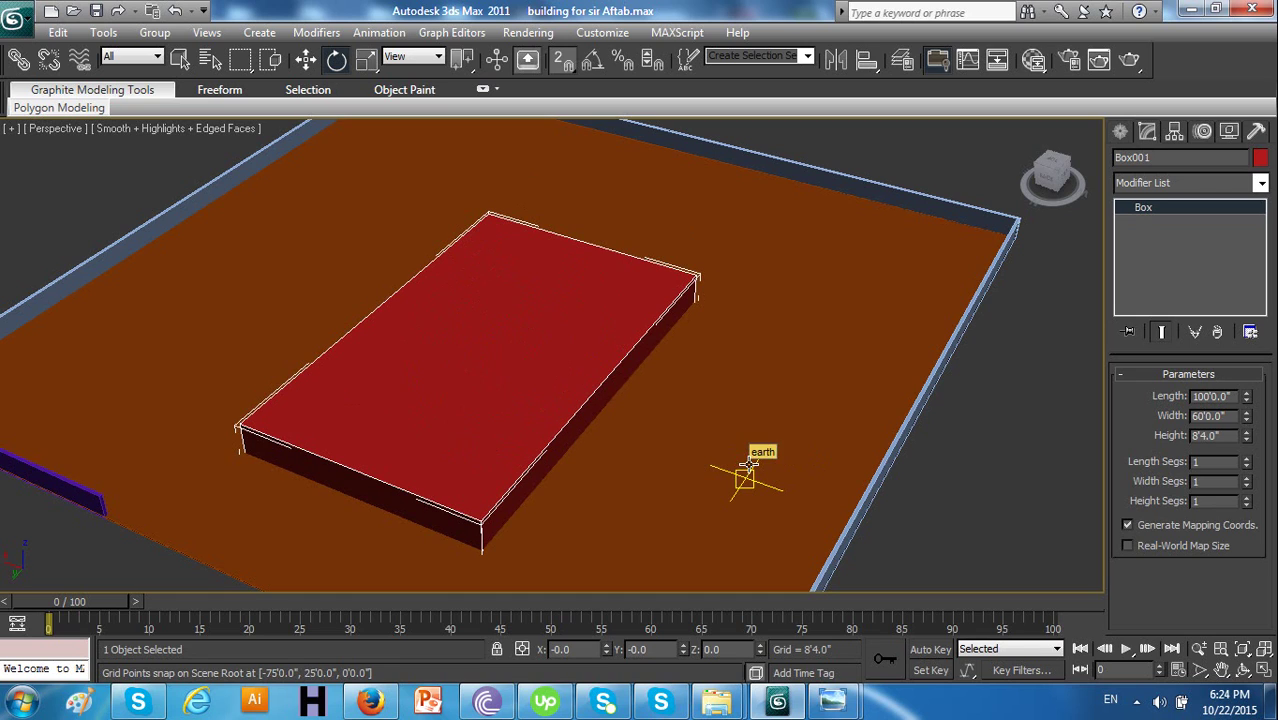
key("ctrl+z")
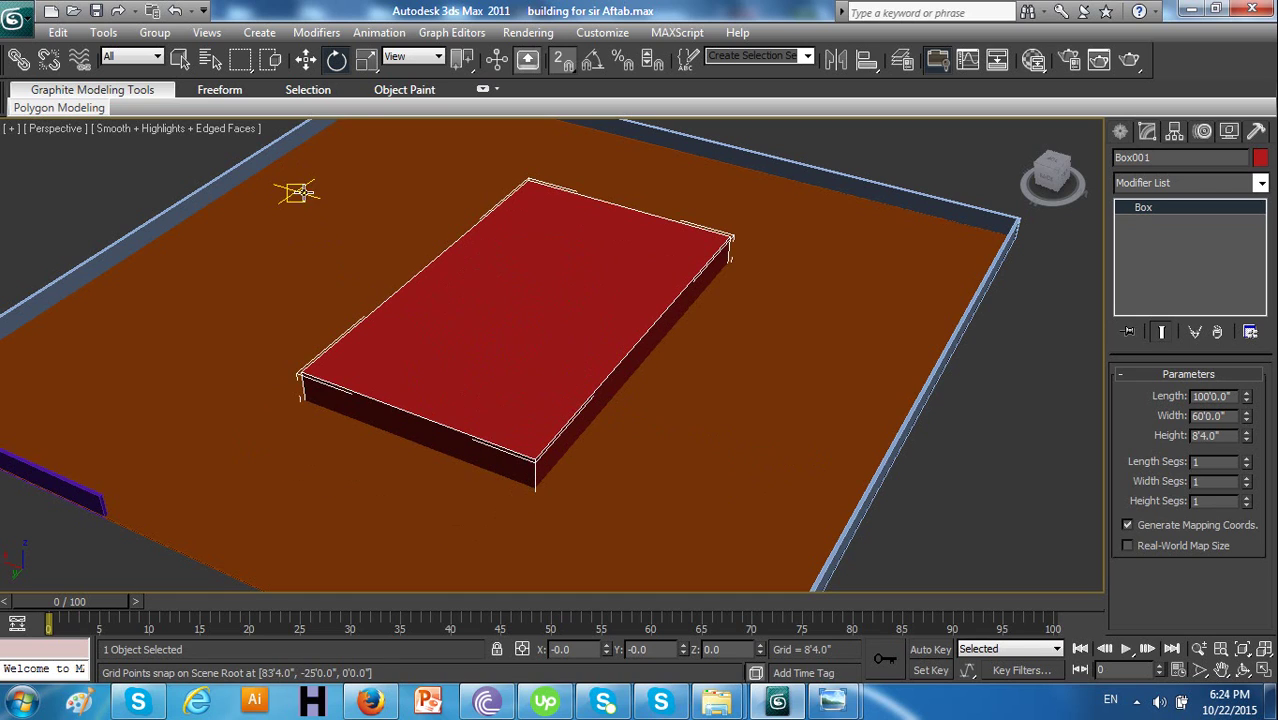
Try the 90-degree world offset about the X axis on the red box again using Rotate Transform Type-In, and undo it
right_click(343, 64)
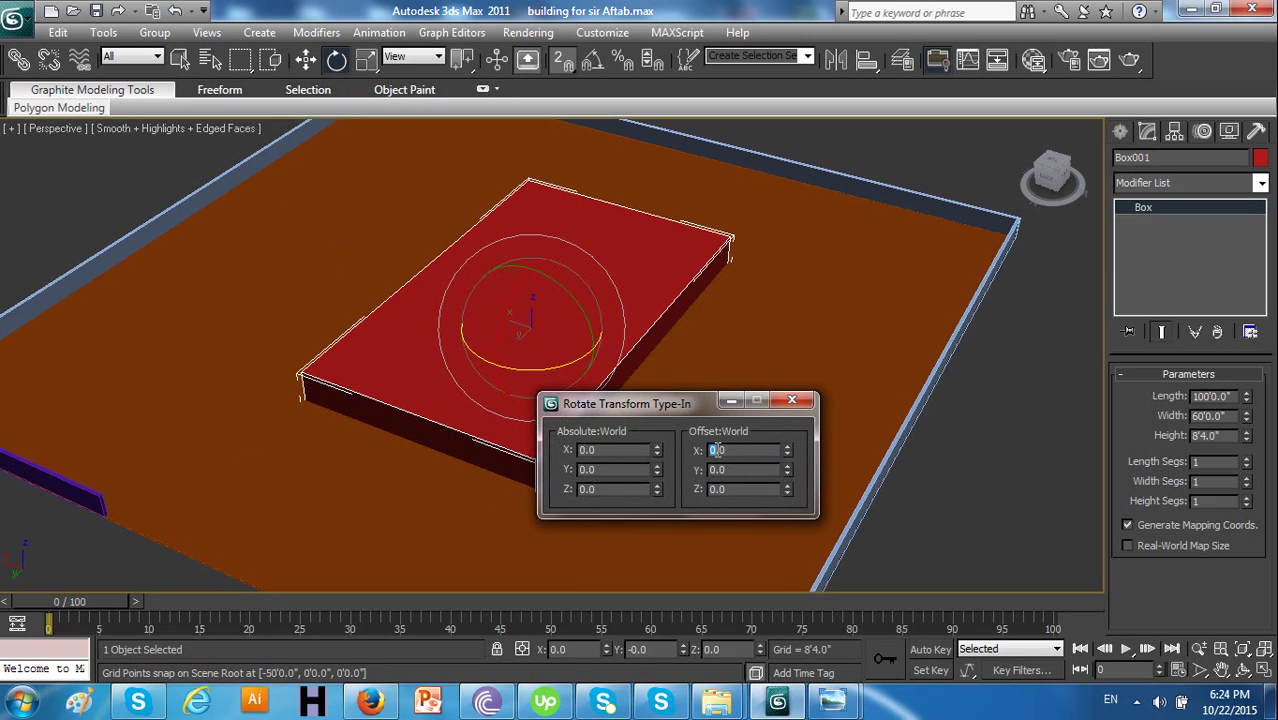
type("90")
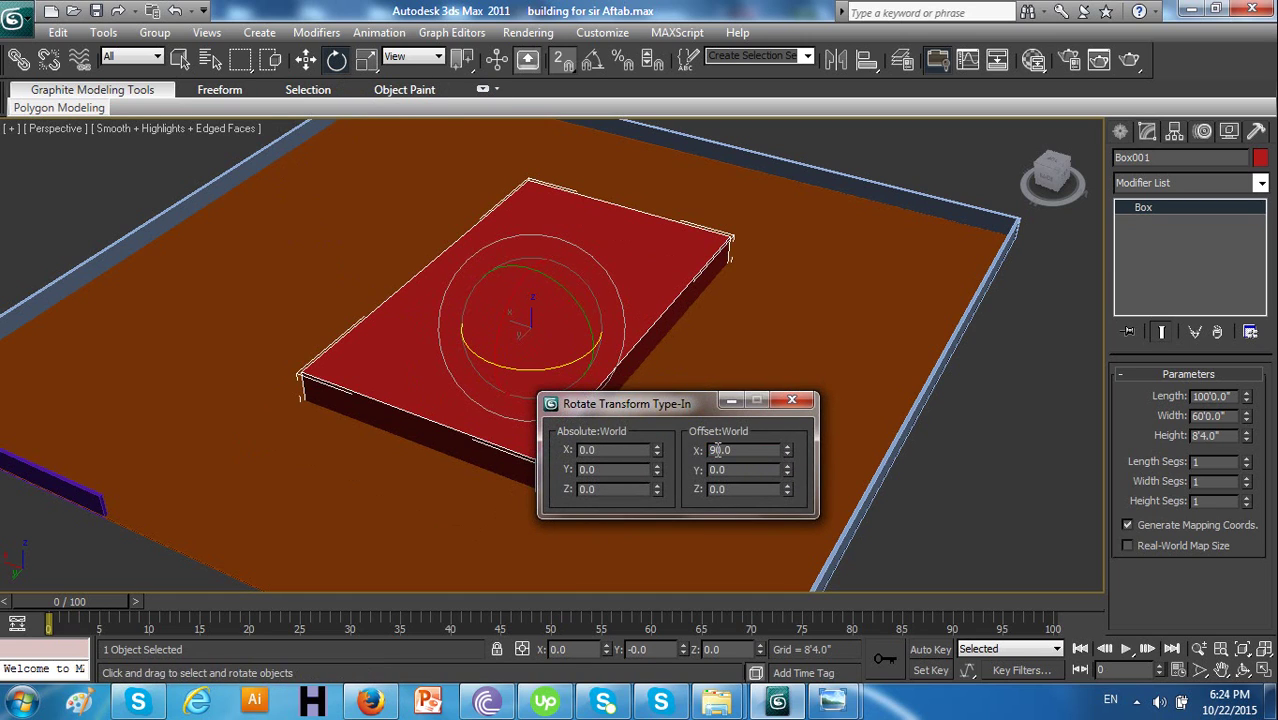
key("Return")
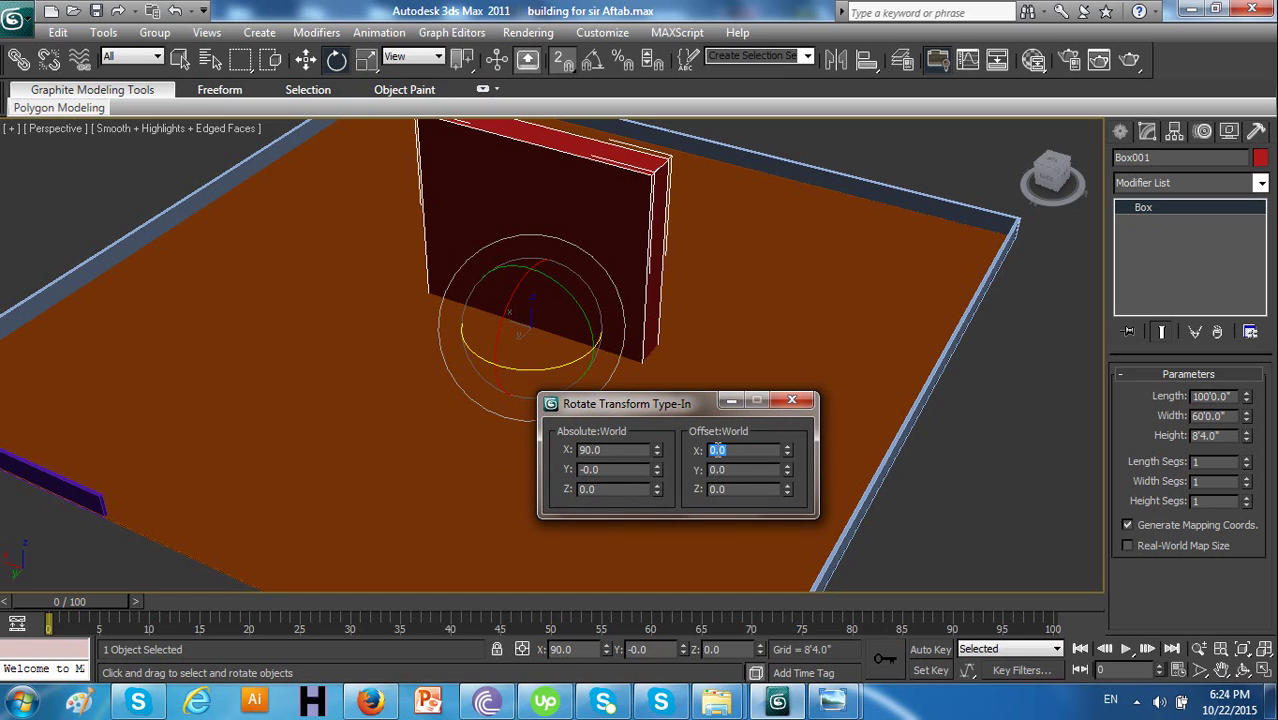
left_click(791, 400)
key("ctrl+z")
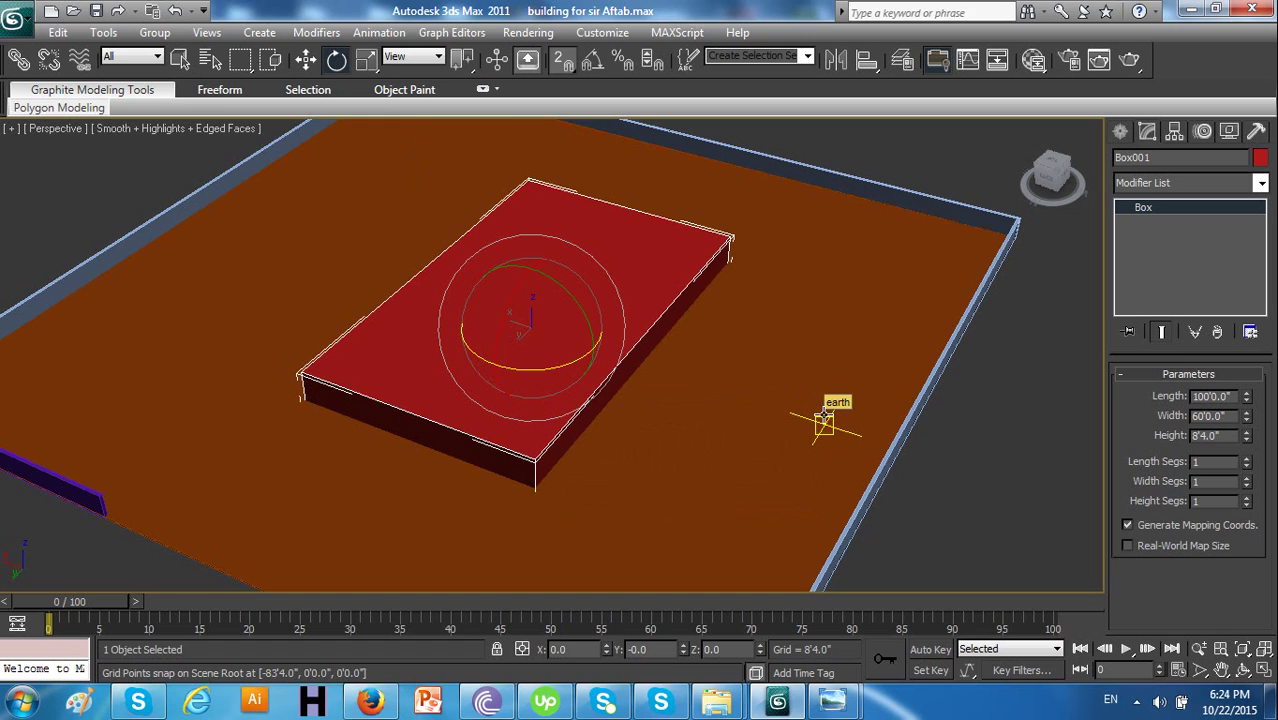
Rotate the red box by a world offset of exactly 90 degrees about the Z axis using Rotate Transform Type-In
right_click(337, 60)
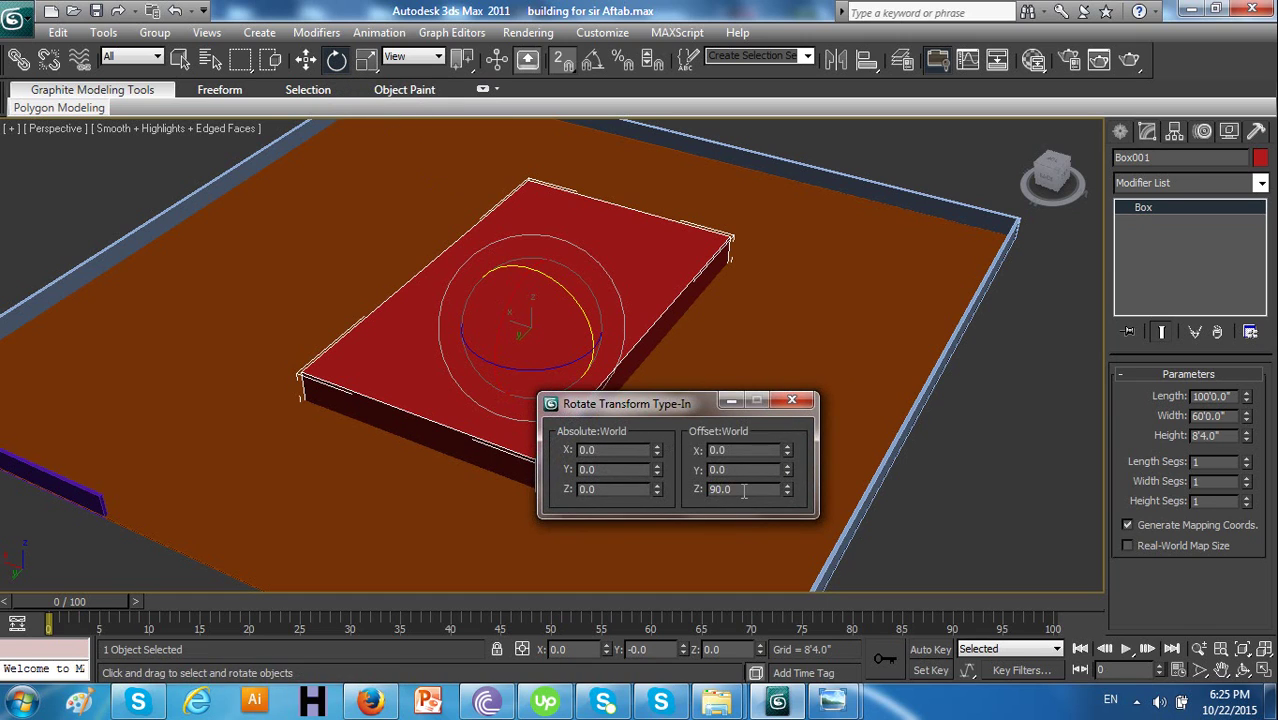
key("Return")
left_click(793, 402)
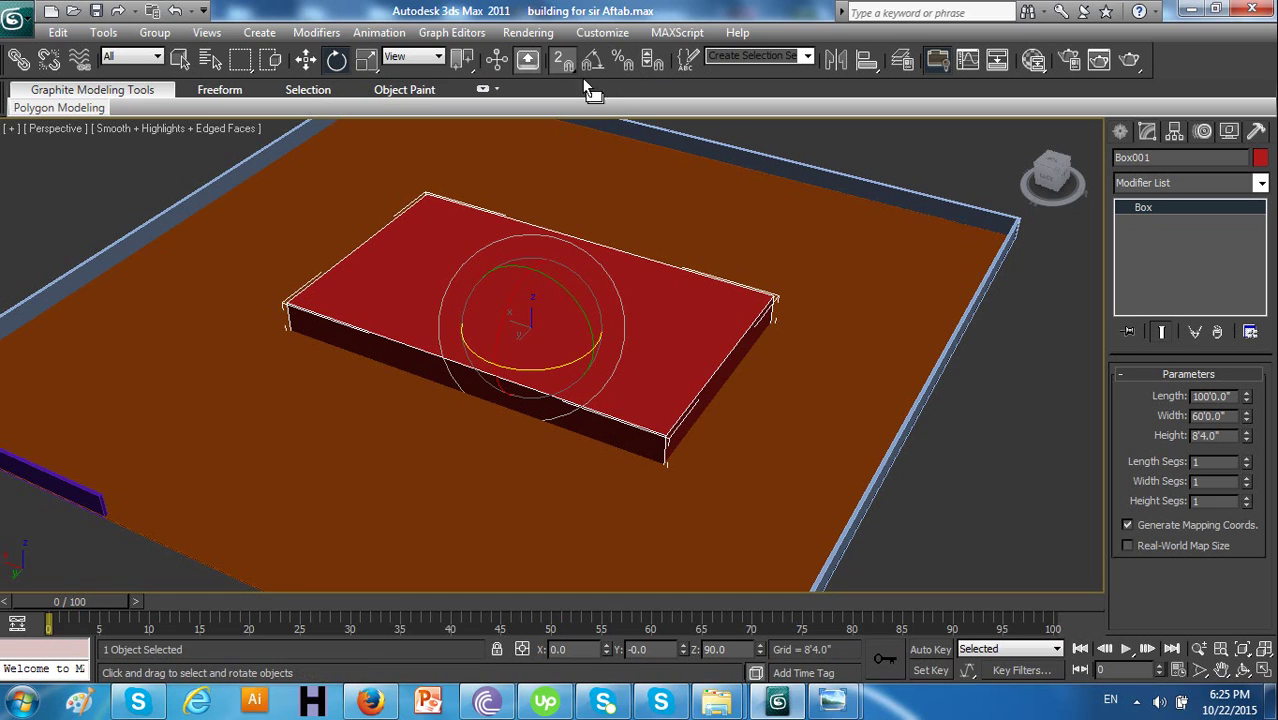
Switch the reference coordinate system to Local, to World and back to Local to compare the red box's rotation axes
left_click(432, 58)
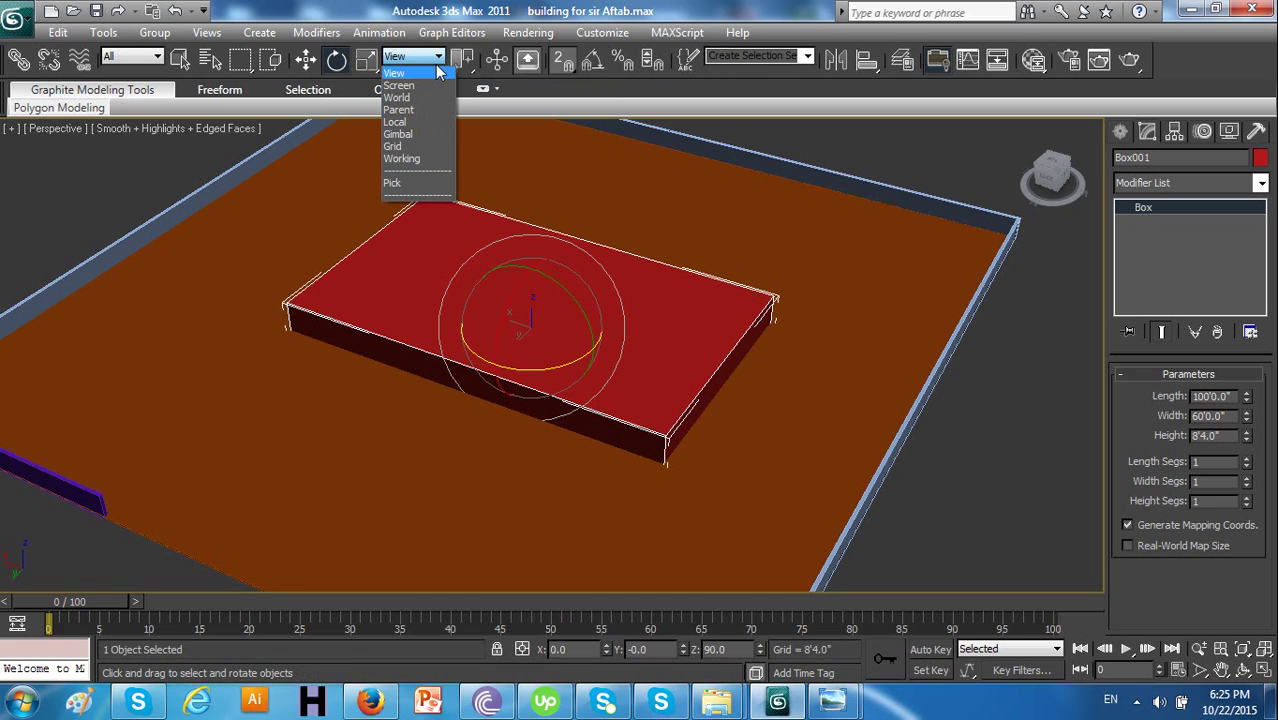
left_click(419, 123)
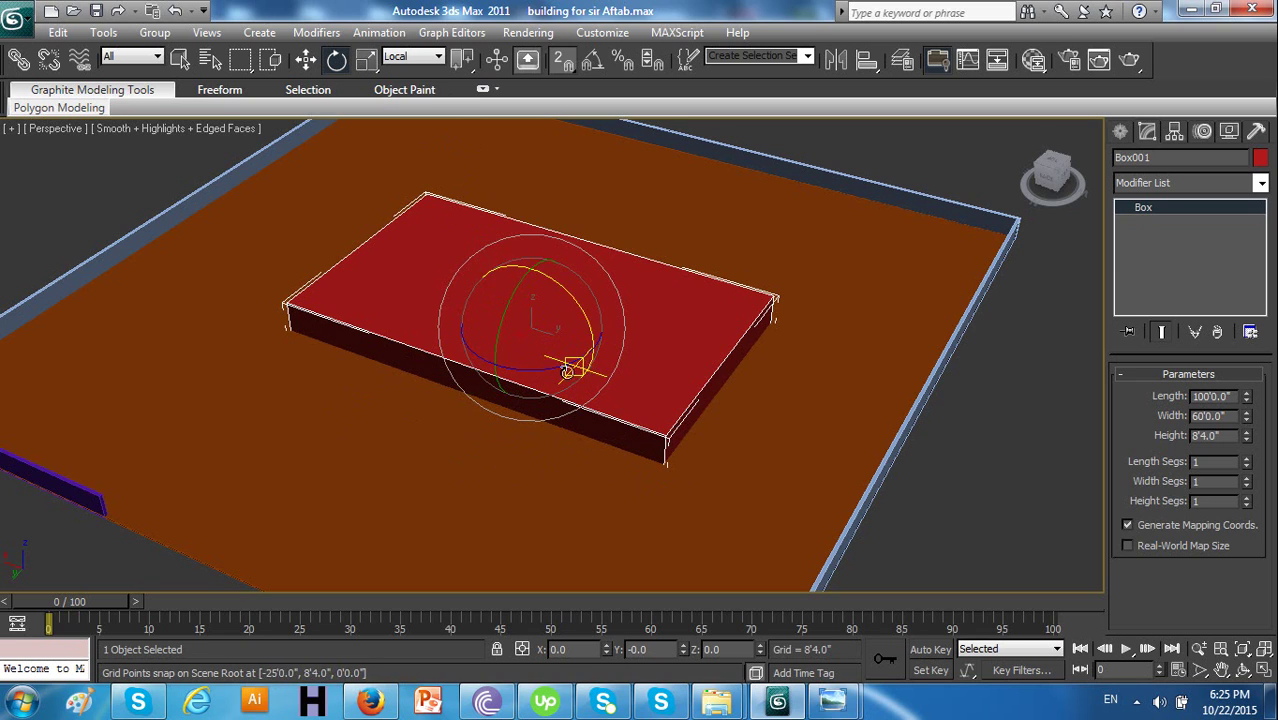
left_click(440, 57)
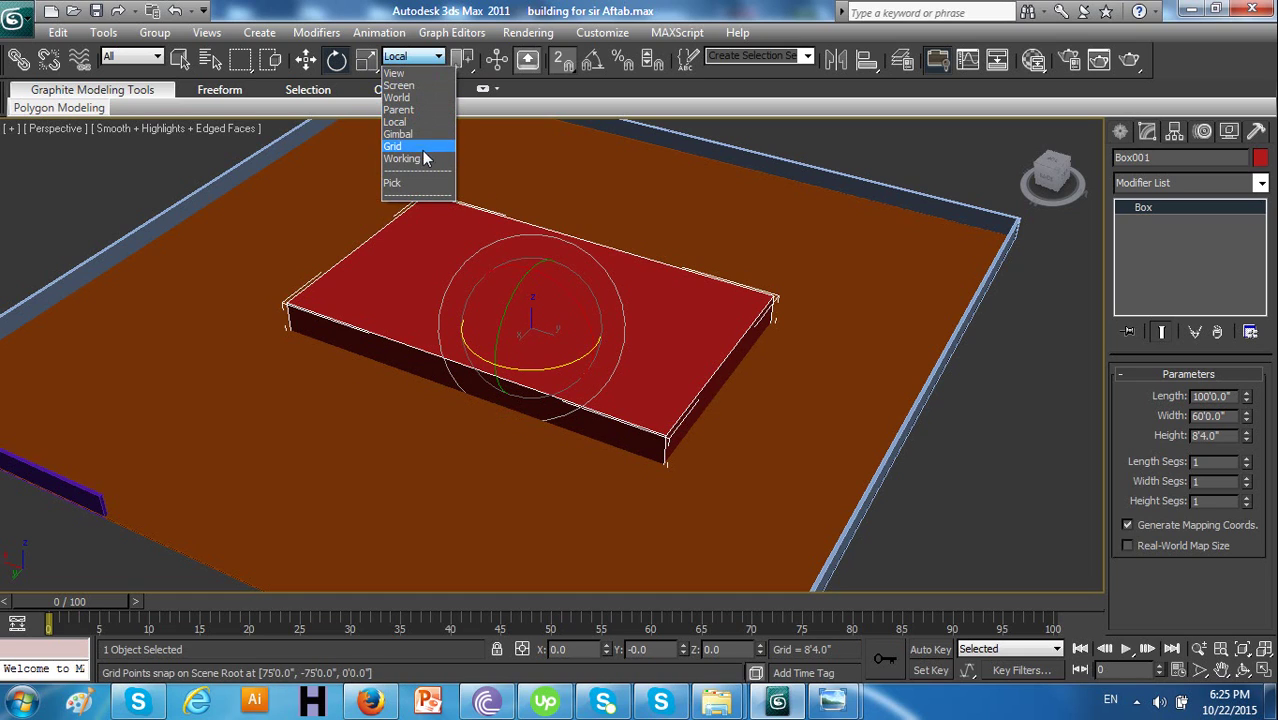
left_click(432, 98)
key("x")
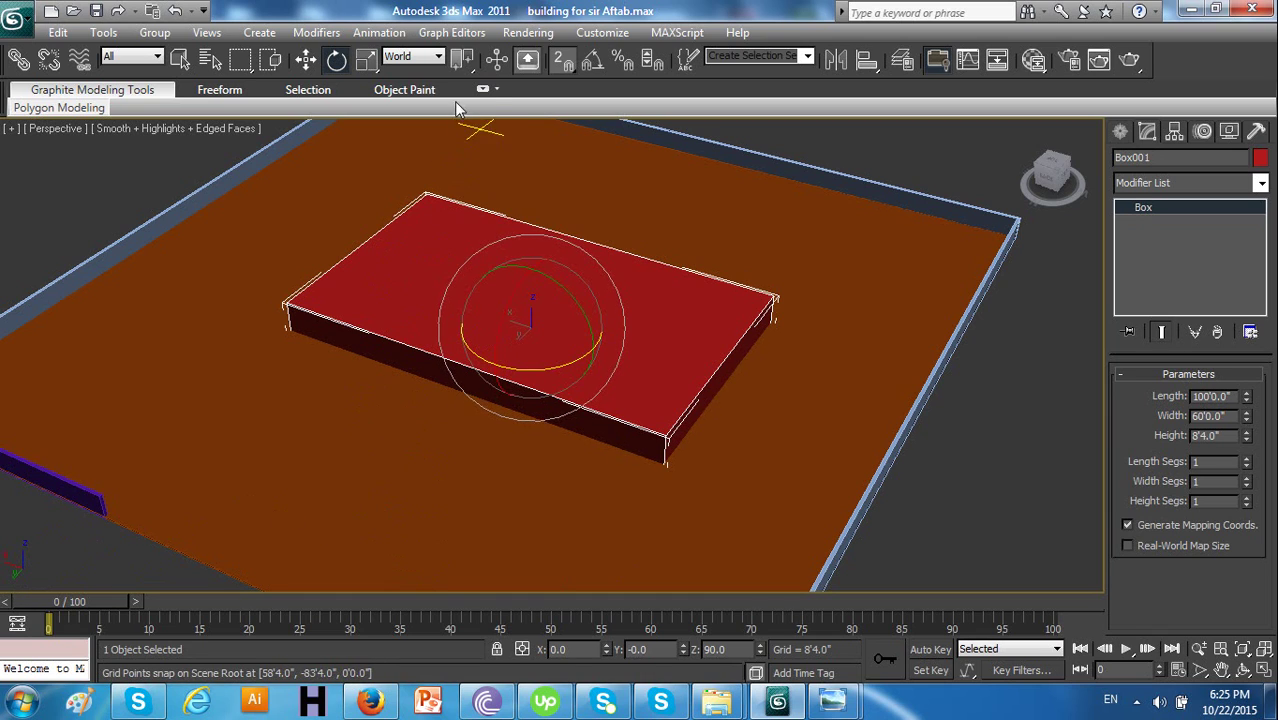
left_click(437, 57)
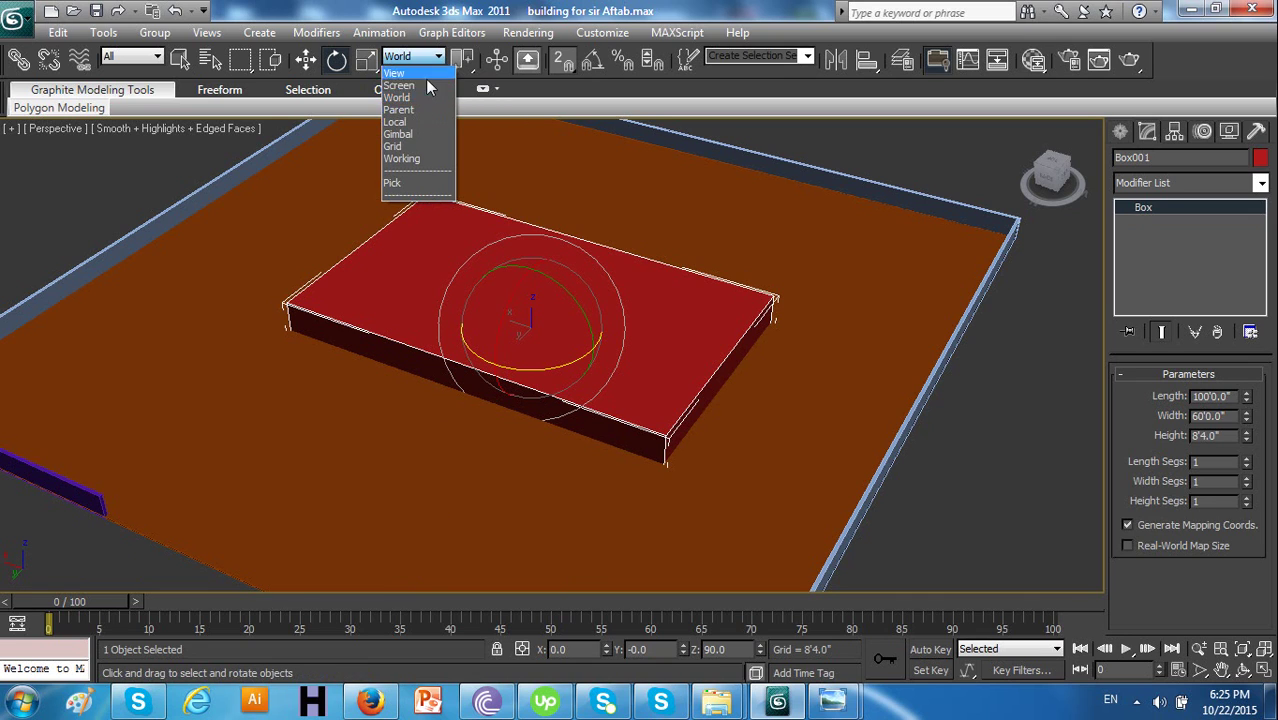
left_click(416, 120)
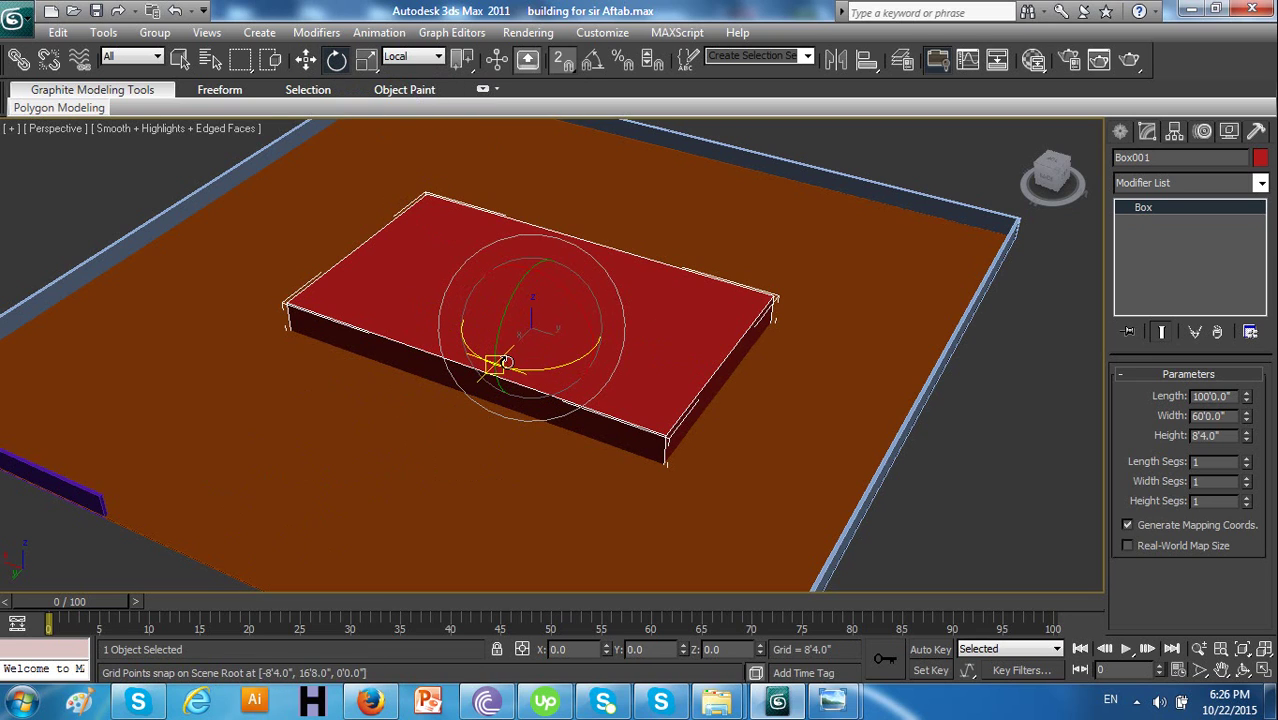
Try rotating the red box freehand about its local Z and X axes, set the reference coordinate system to World, and undo both rotations
left_click_drag(508, 362, 722, 268)
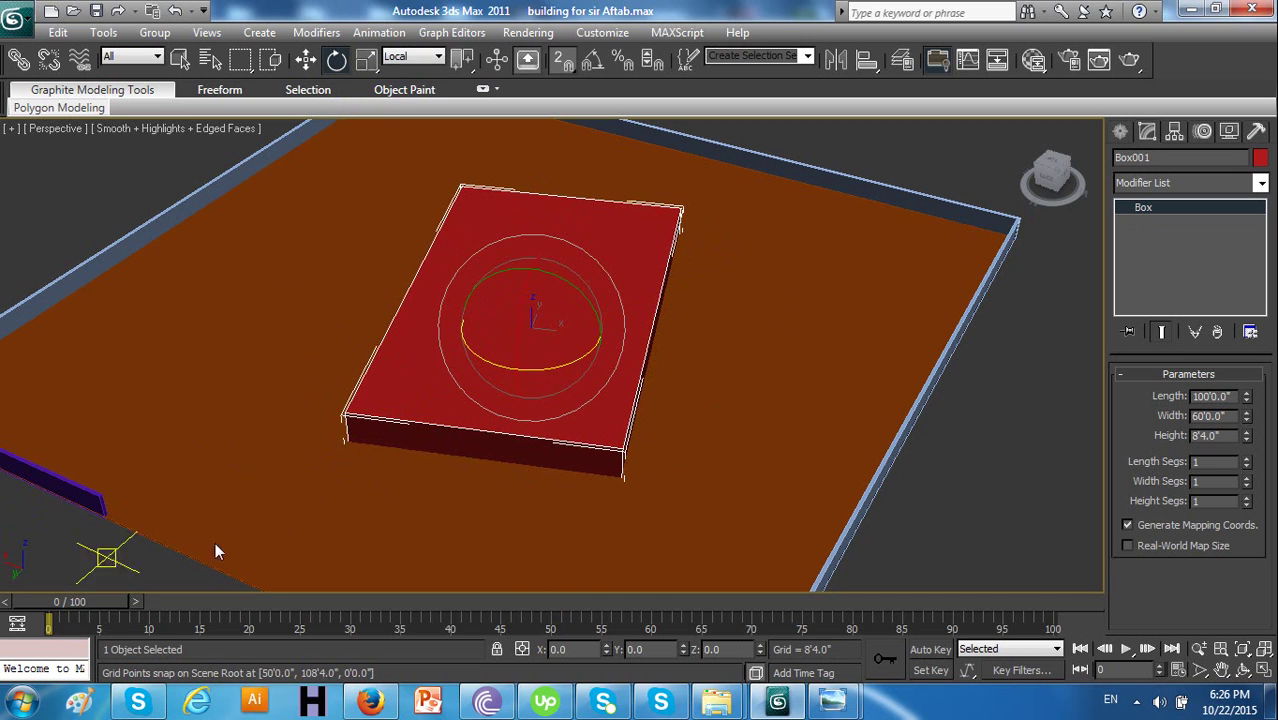
left_click_drag(522, 372, 530, 300)
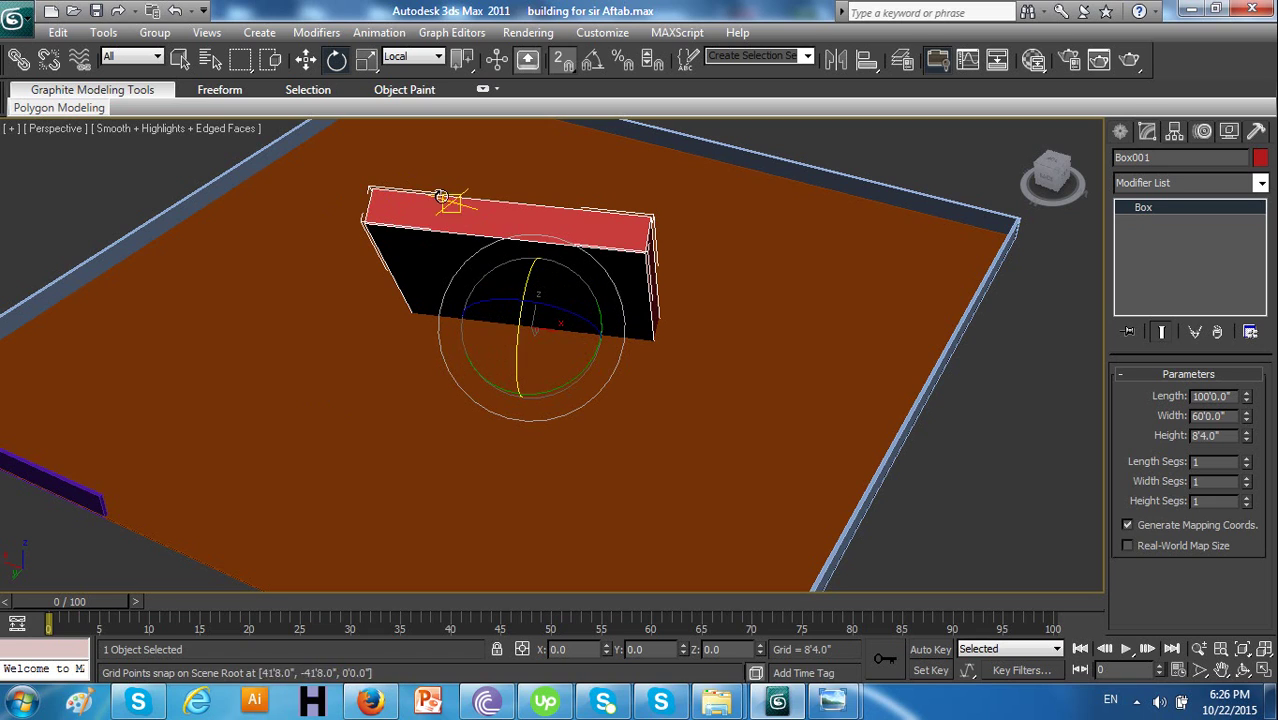
left_click(415, 56)
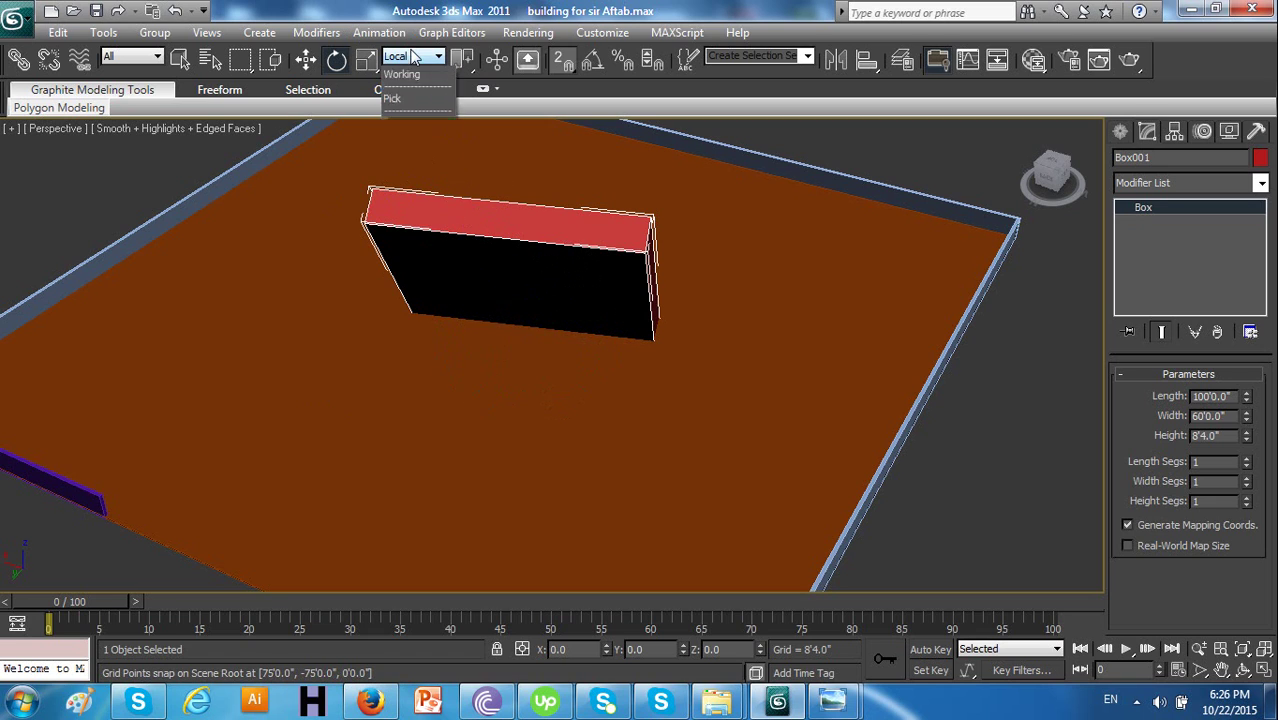
left_click(423, 98)
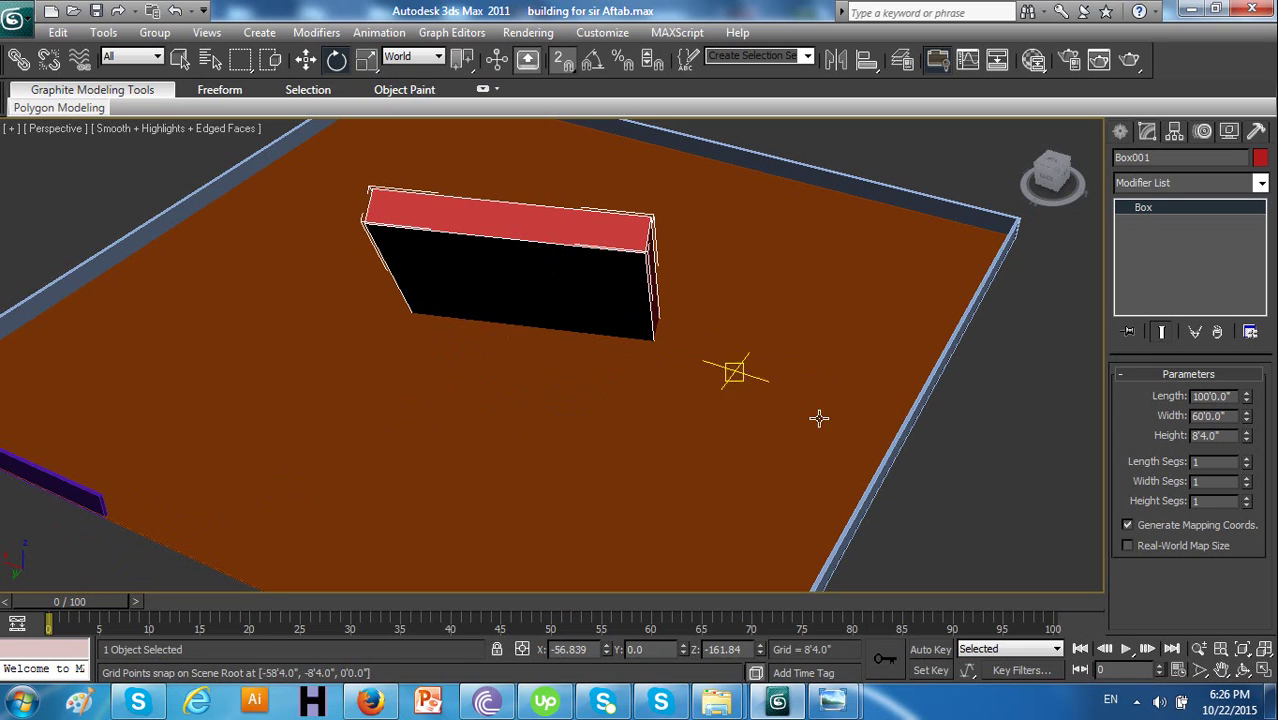
key("ctrl+z")
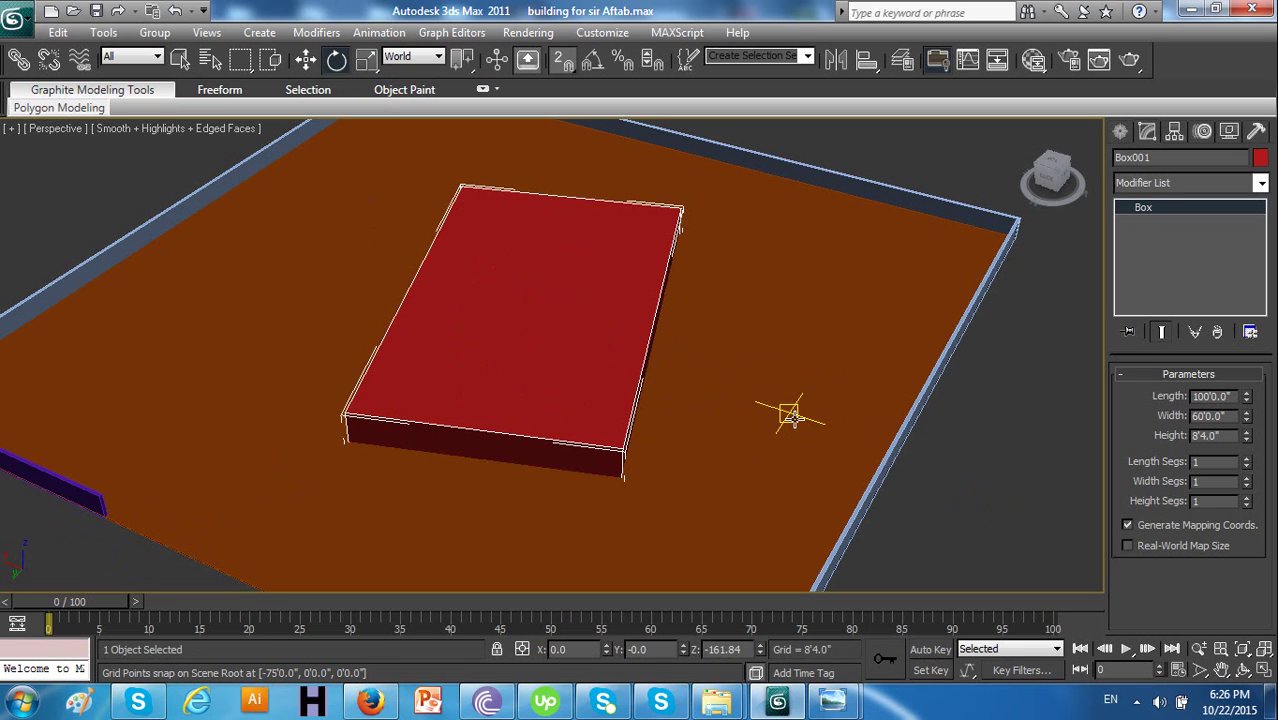
key("ctrl+z")
Reselect the red box, inspect its orientation relative to the entrance, and open the reference photo buidlign.jpg in Windows Photo Viewer
left_click(1004, 486)
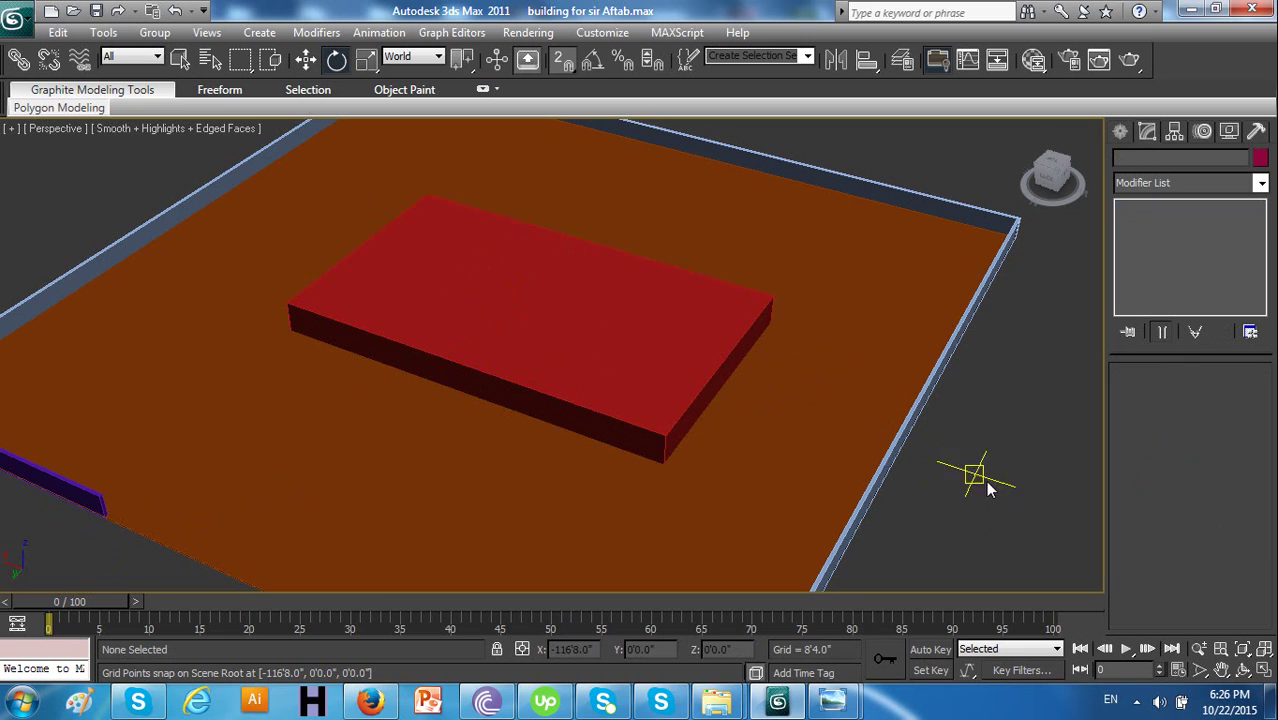
left_click(505, 350)
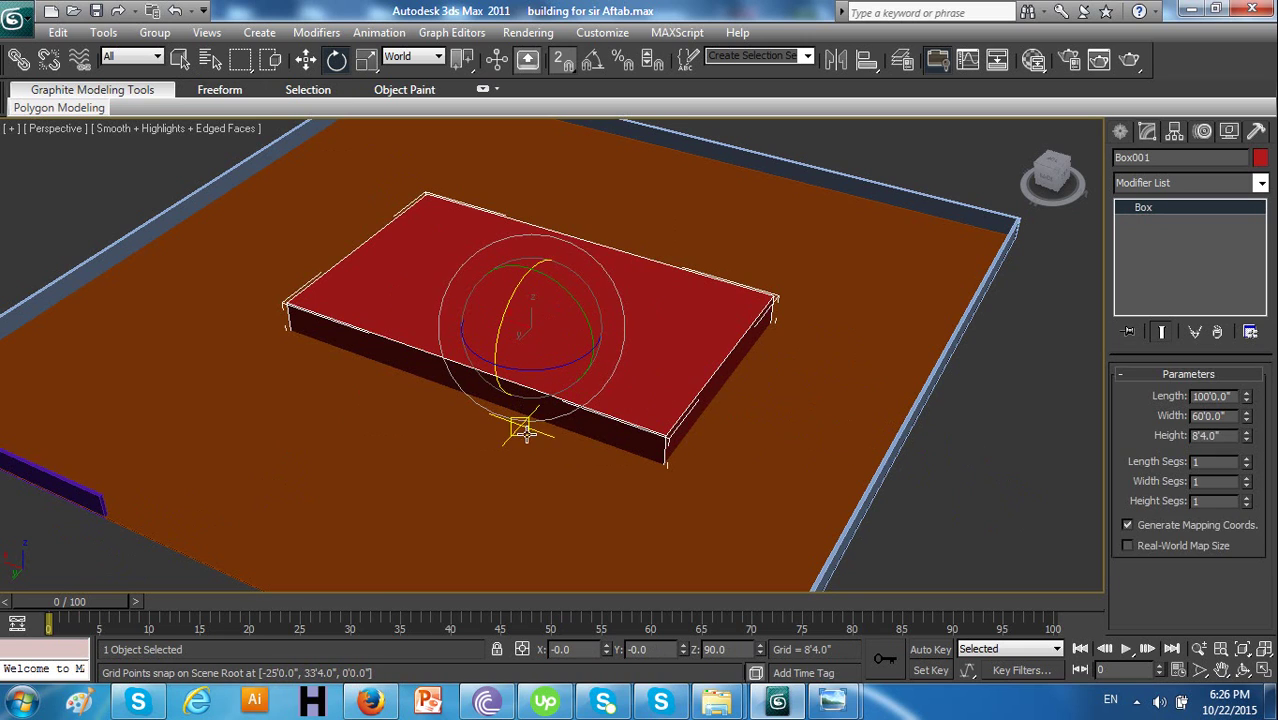
middle_click_drag(513, 485, 550, 459, "alt")
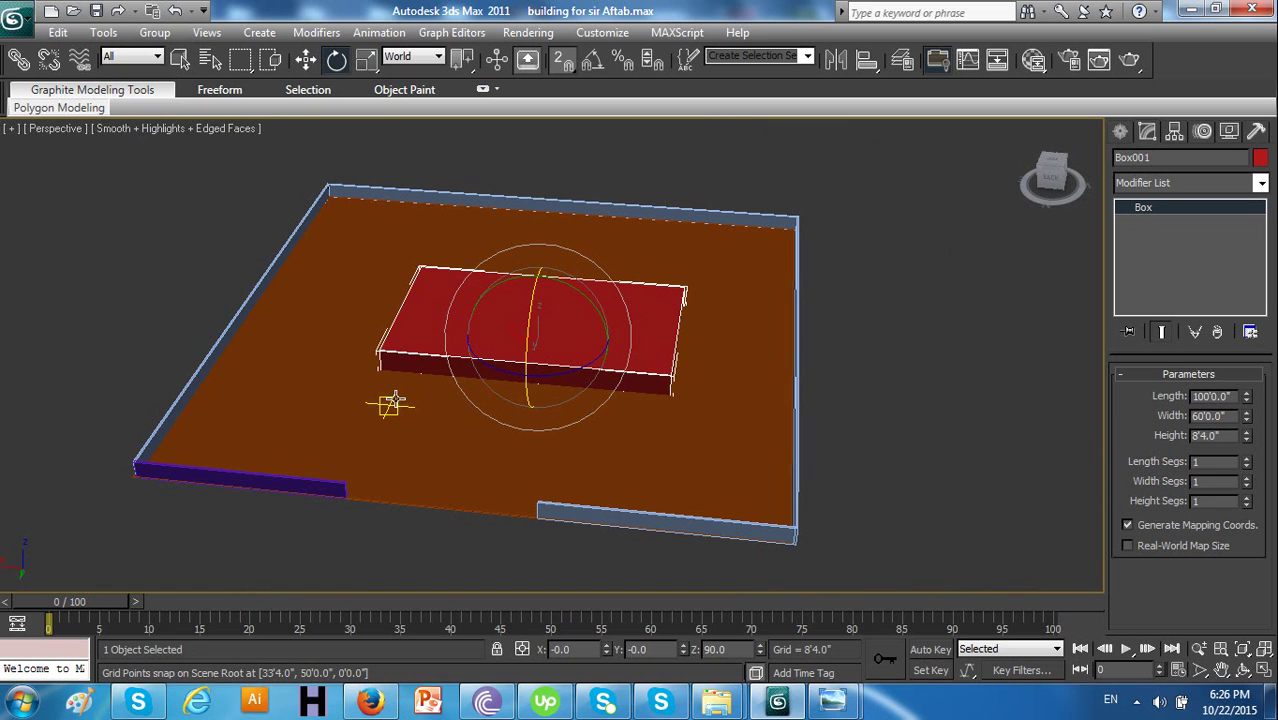
mouse_move(831, 700)
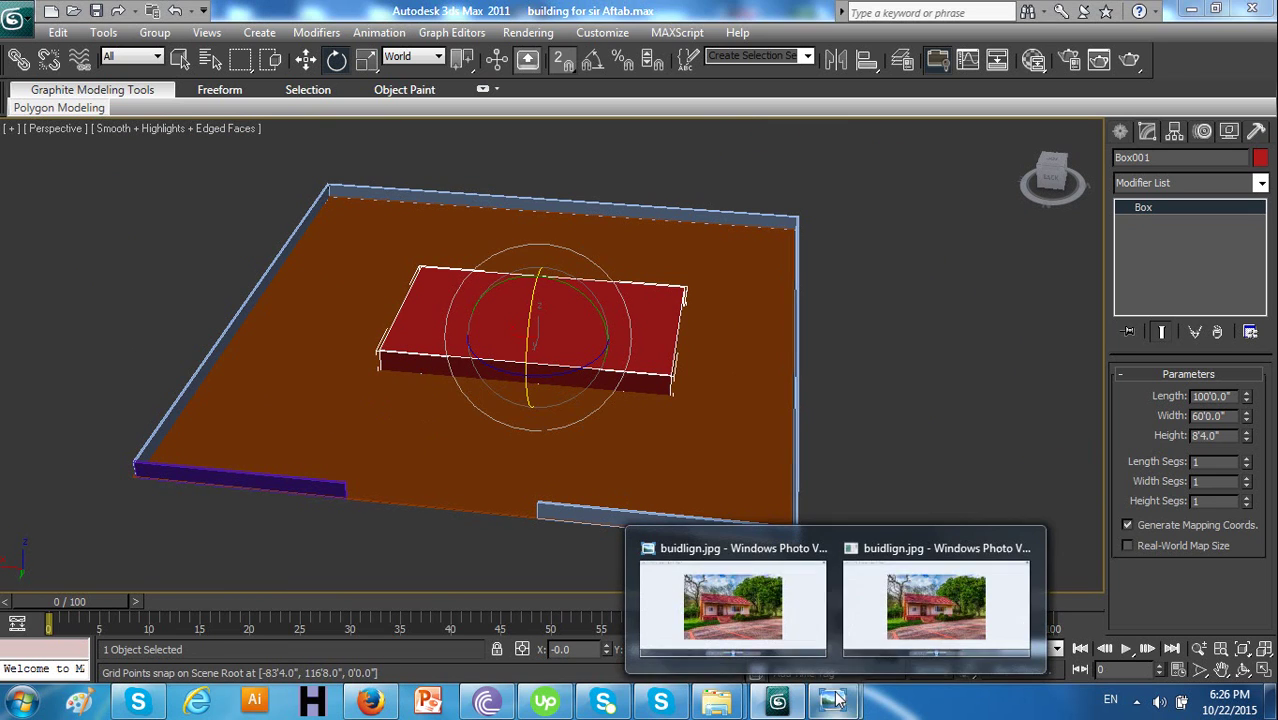
left_click(890, 622)
left_click(1136, 703)
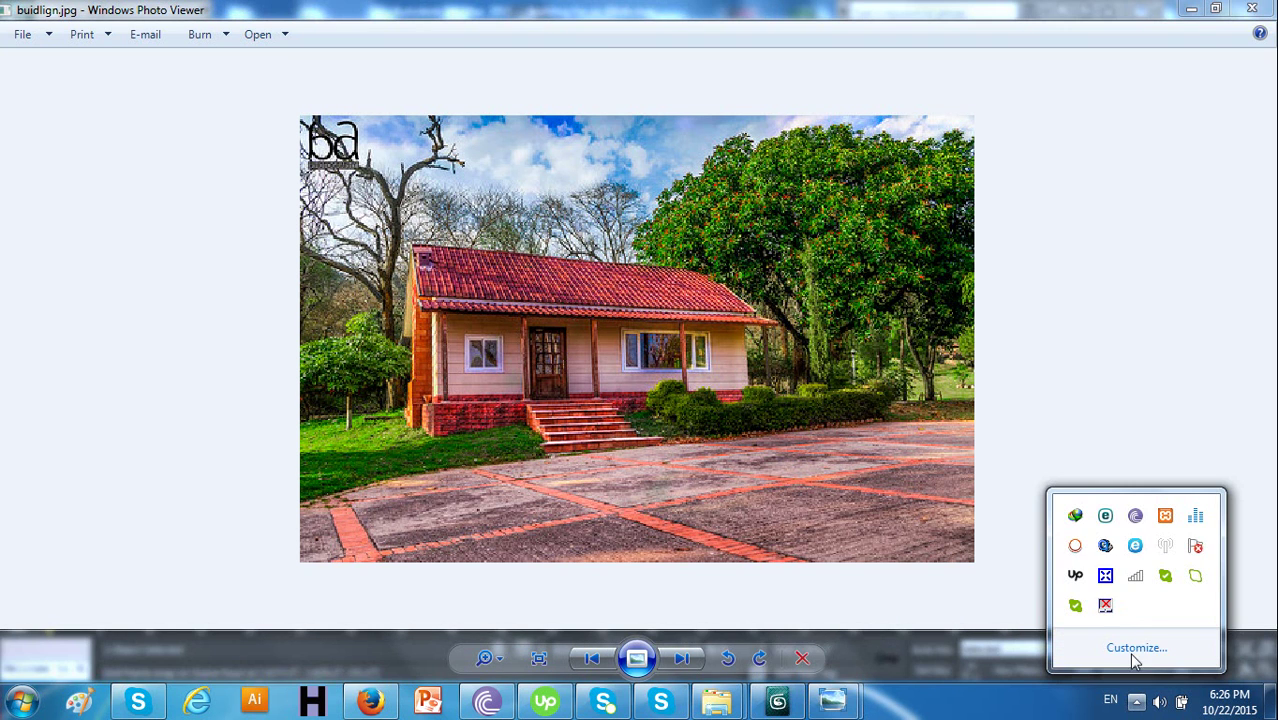
left_click(1075, 546)
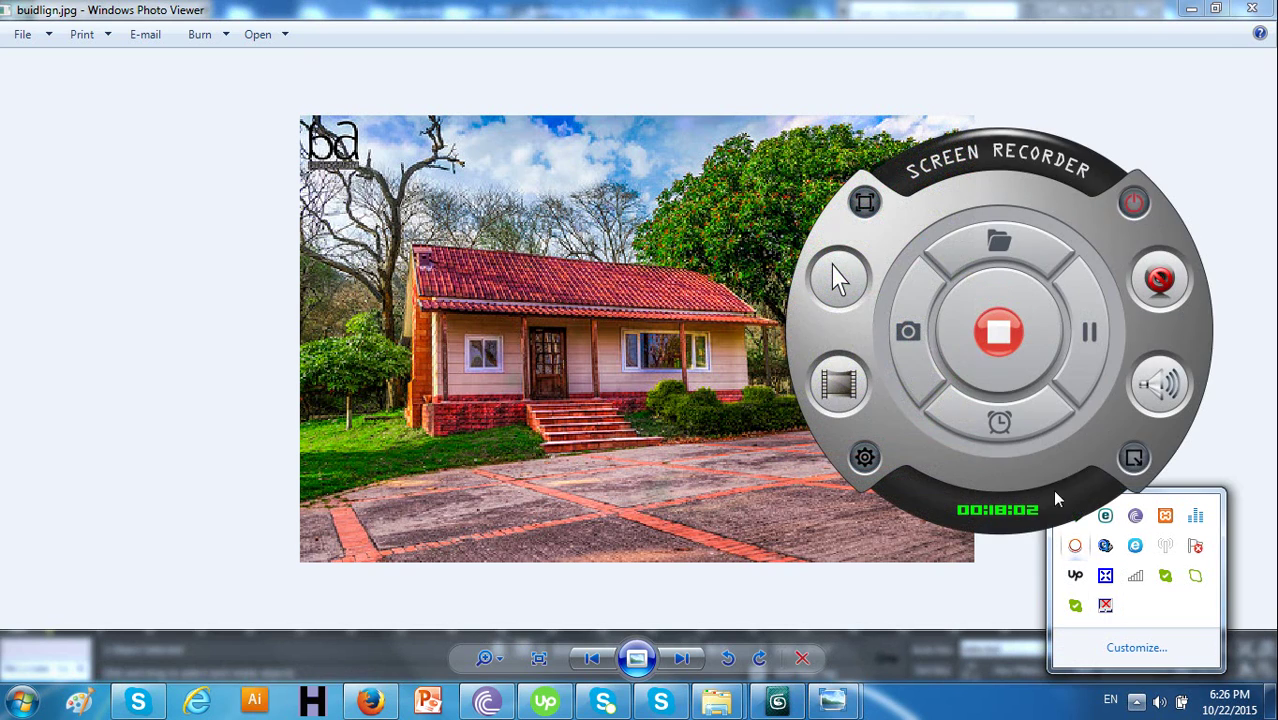
Return from the reference photo to 3ds Max and rename the red box as buidling
left_click(1133, 457)
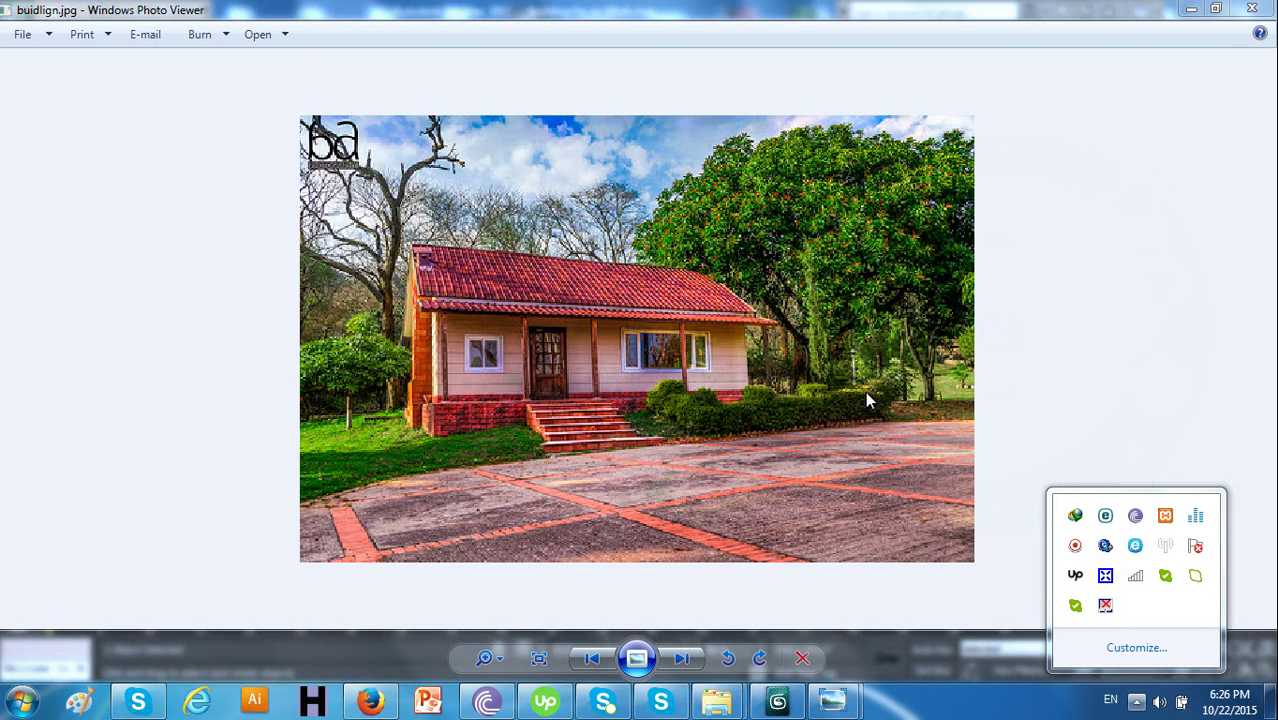
left_click(377, 512)
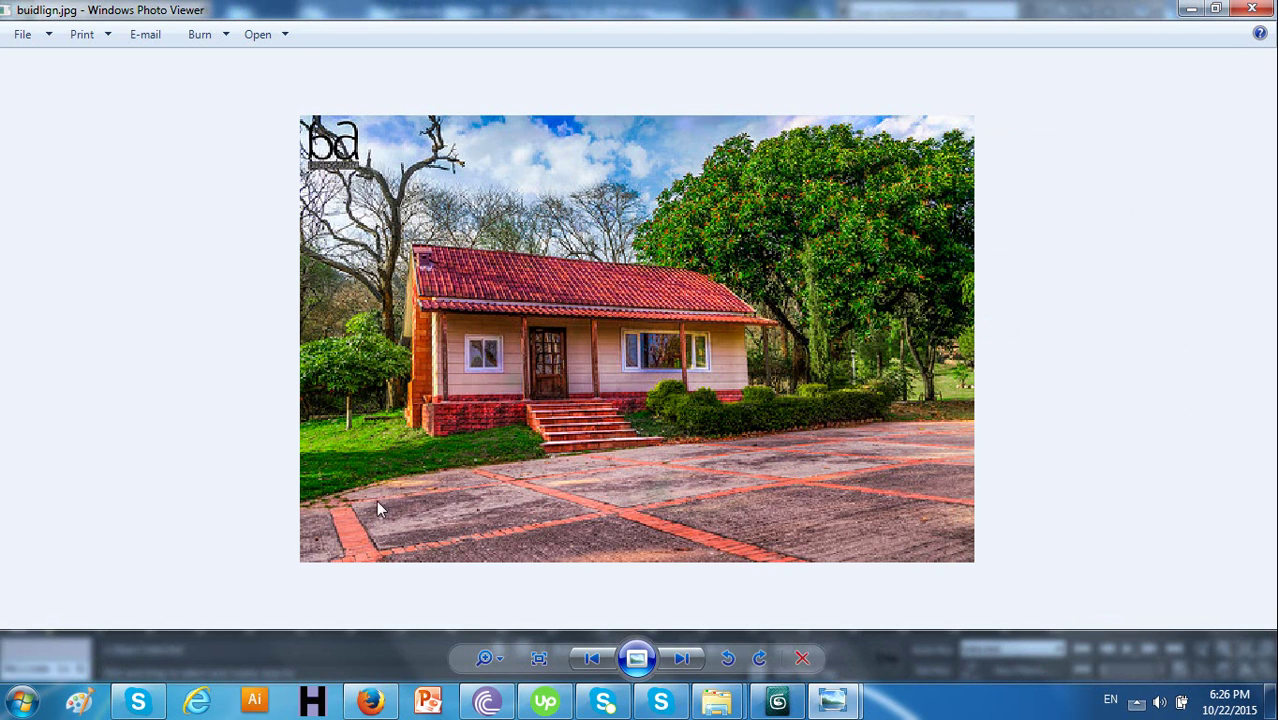
left_click(1191, 11)
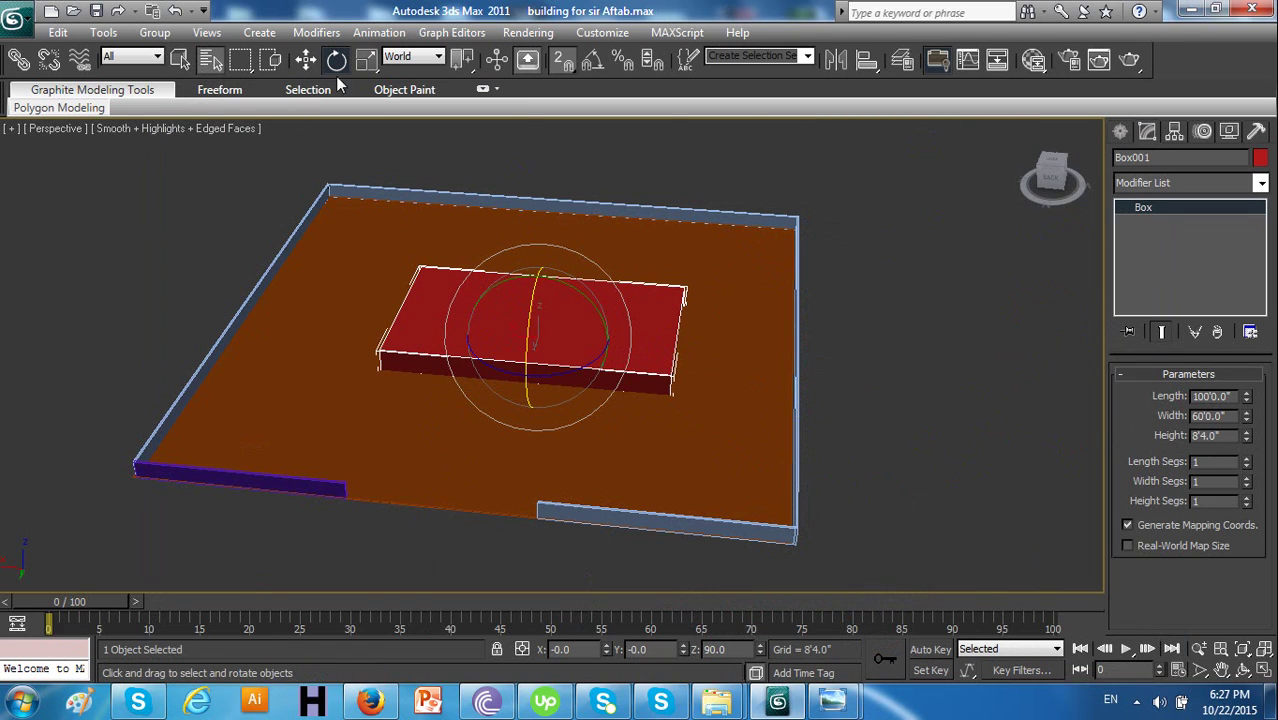
key("h")
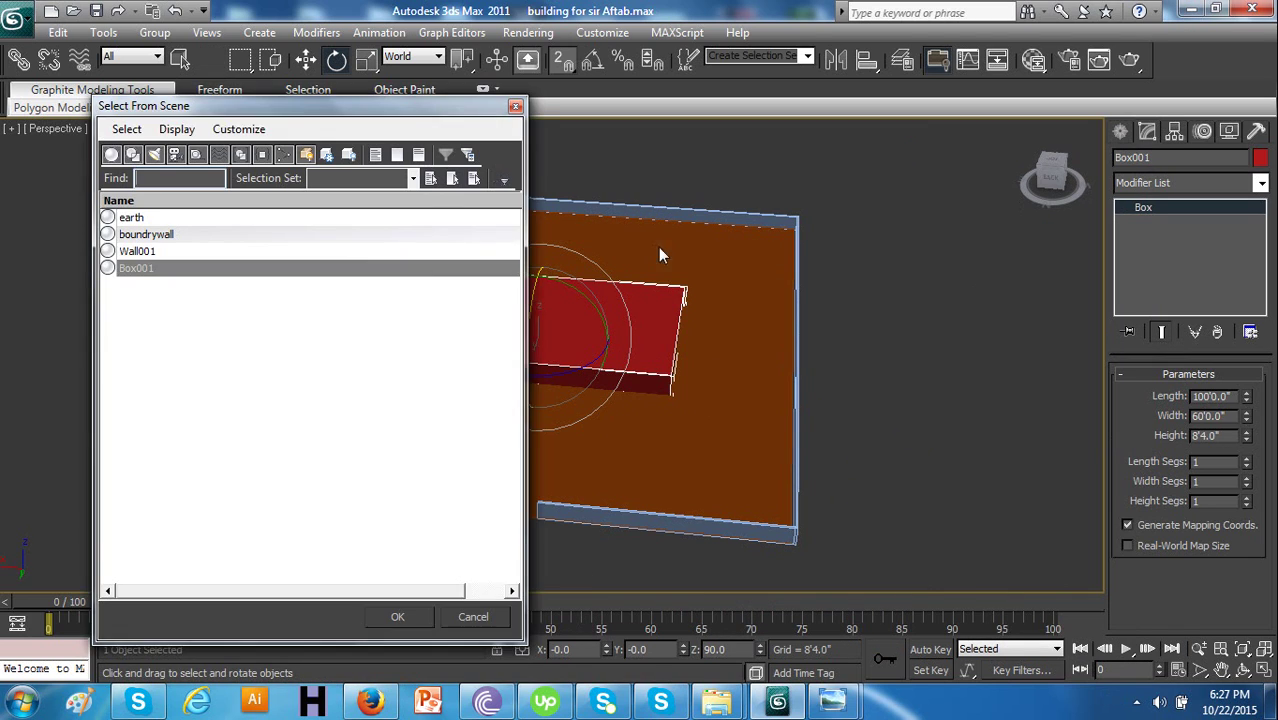
key("Return")
left_click(1145, 157)
type("buidling")
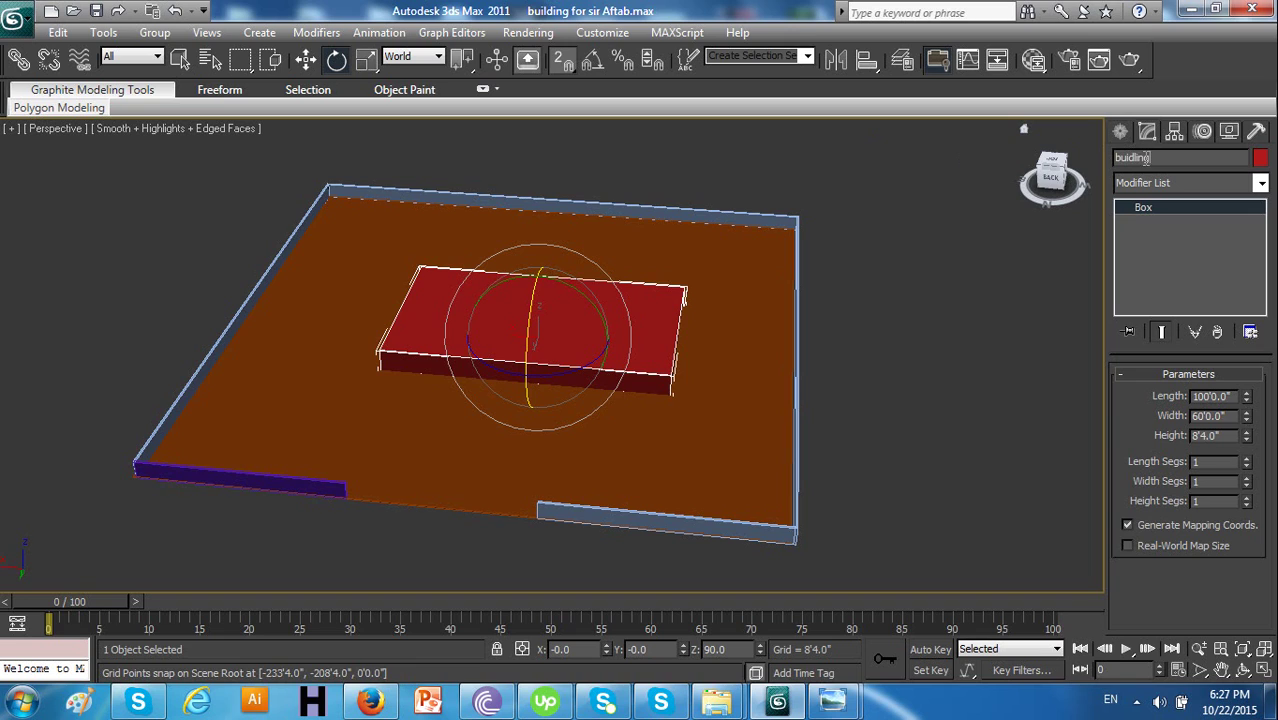
key("Return")
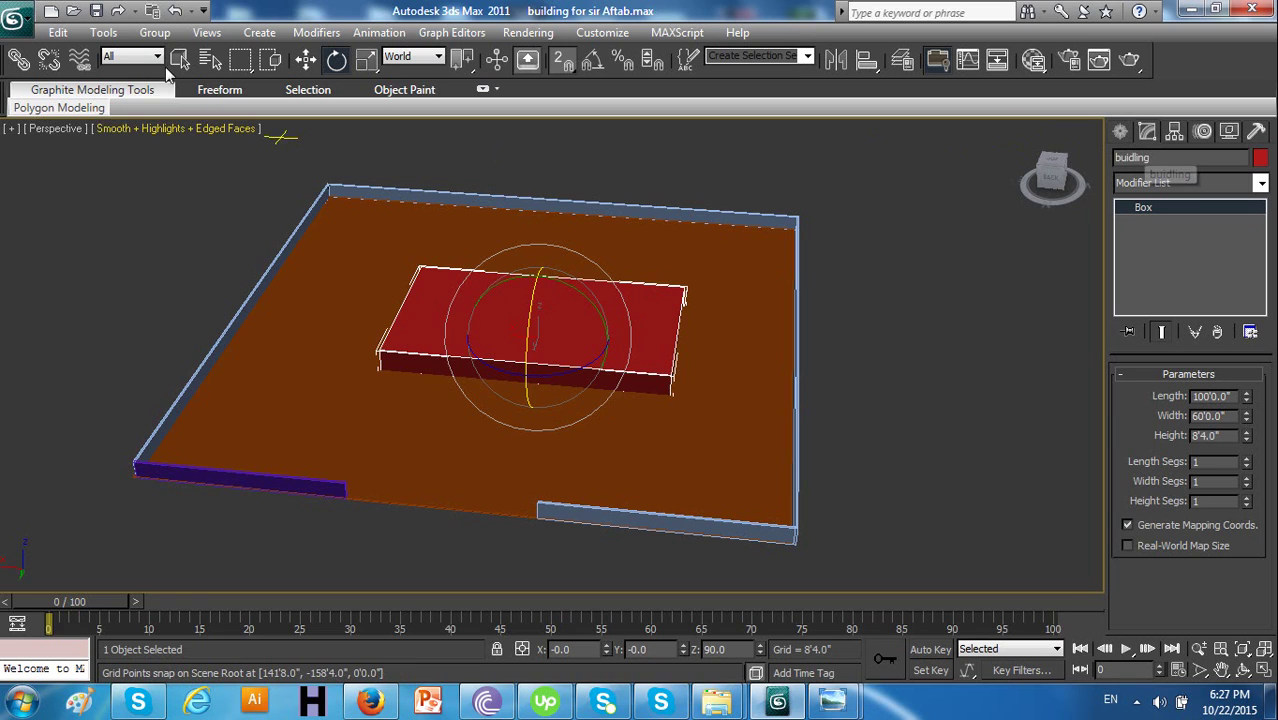
Select the boundrywall object by name, and switch the selection to the earth object
left_click(210, 59)
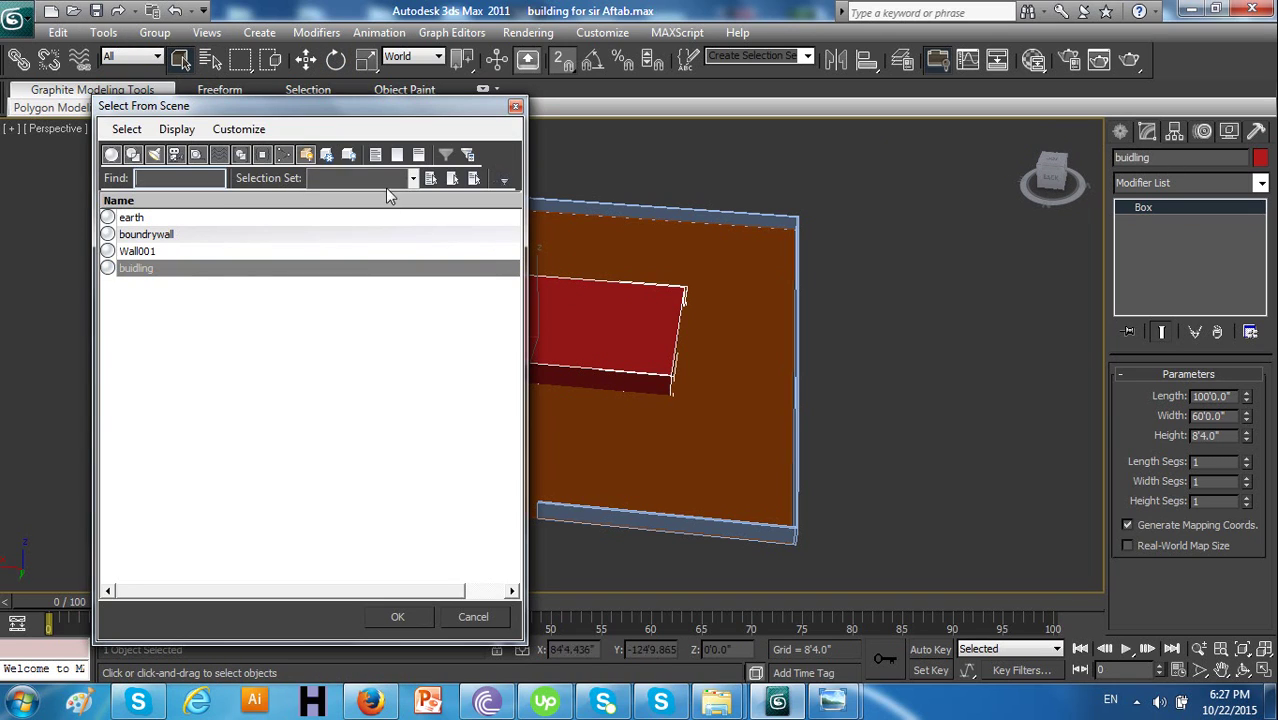
double_click(214, 235)
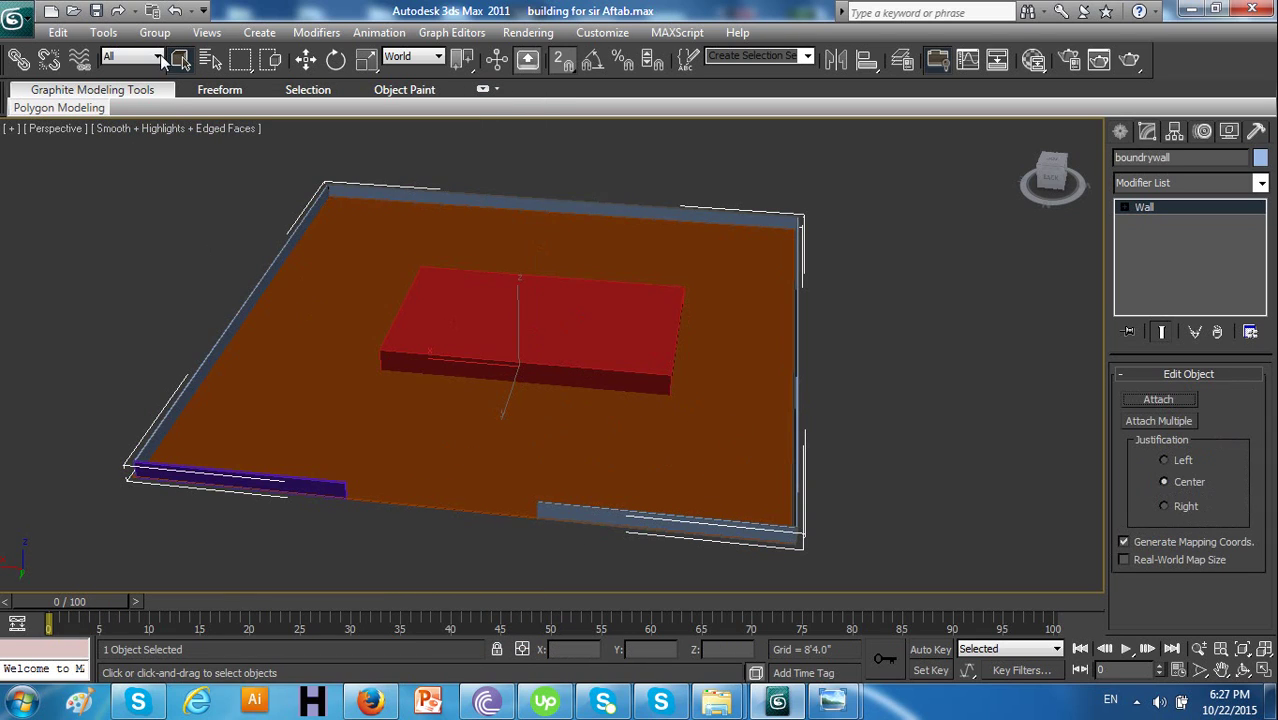
left_click(210, 59)
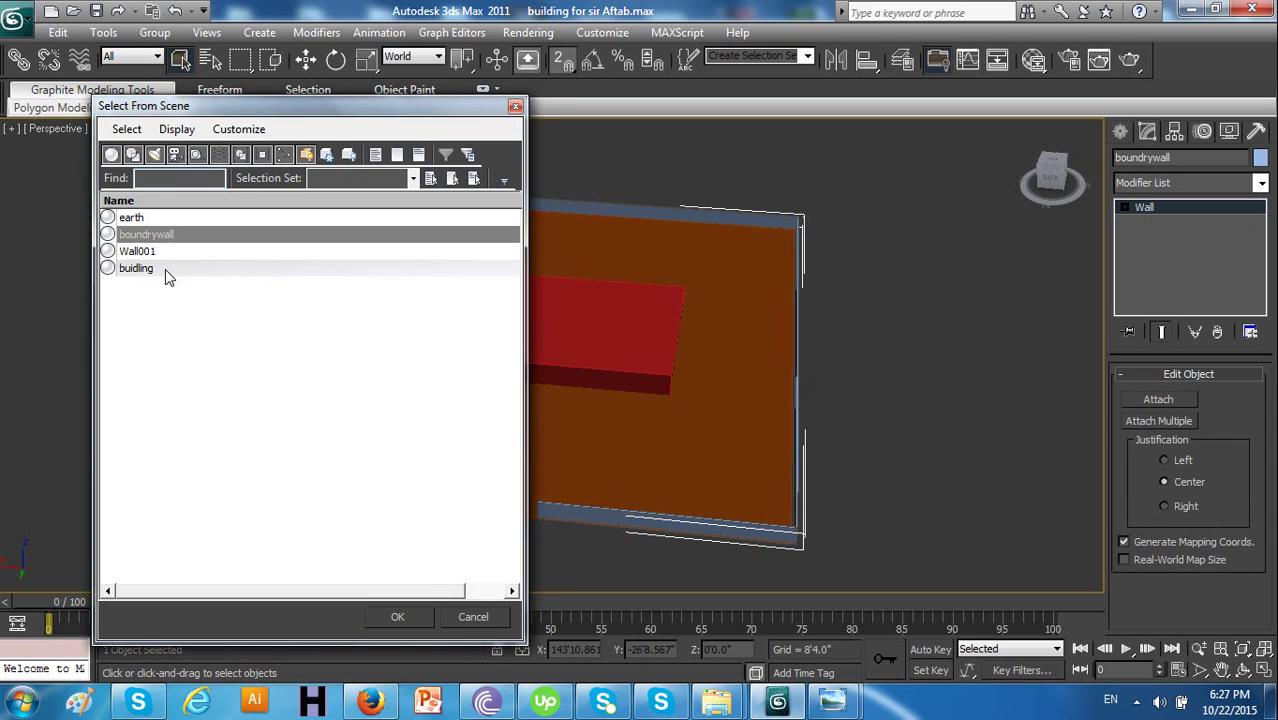
double_click(160, 217)
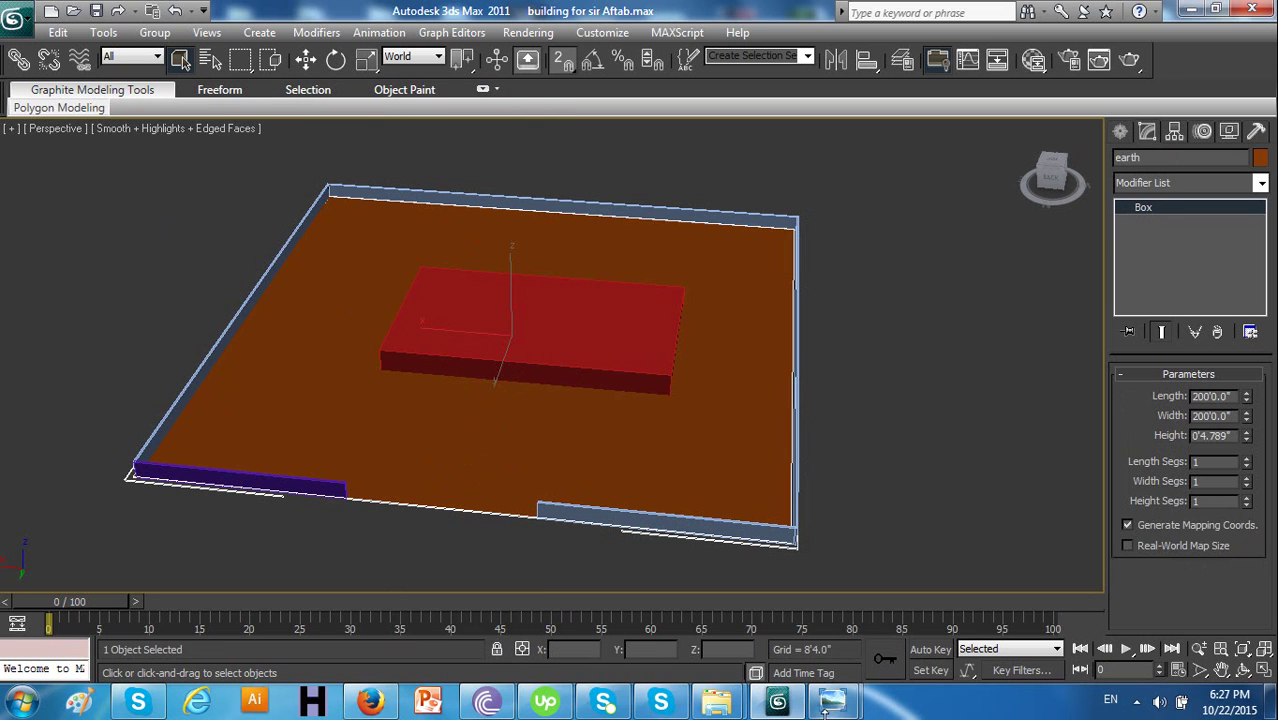
Check the paving around the house in the reference photo buidlign.jpg and return to 3ds Max
mouse_move(838, 712)
left_click(857, 548)
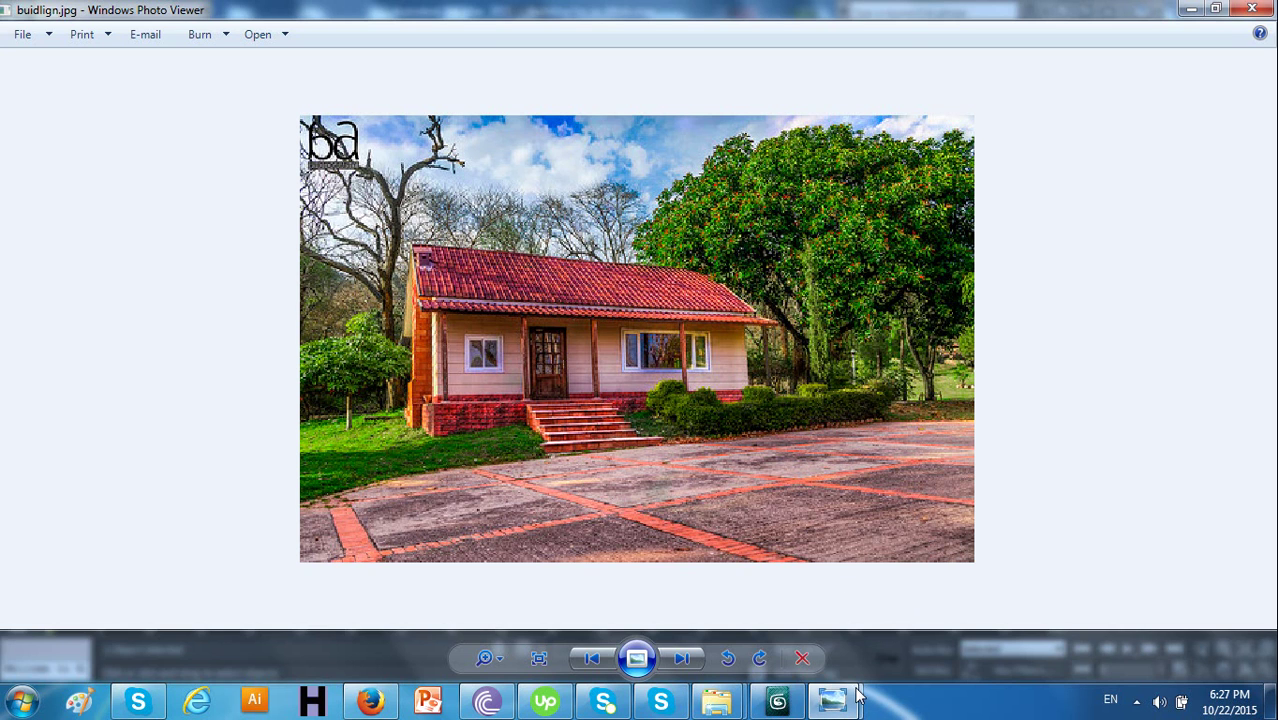
left_click(1190, 9)
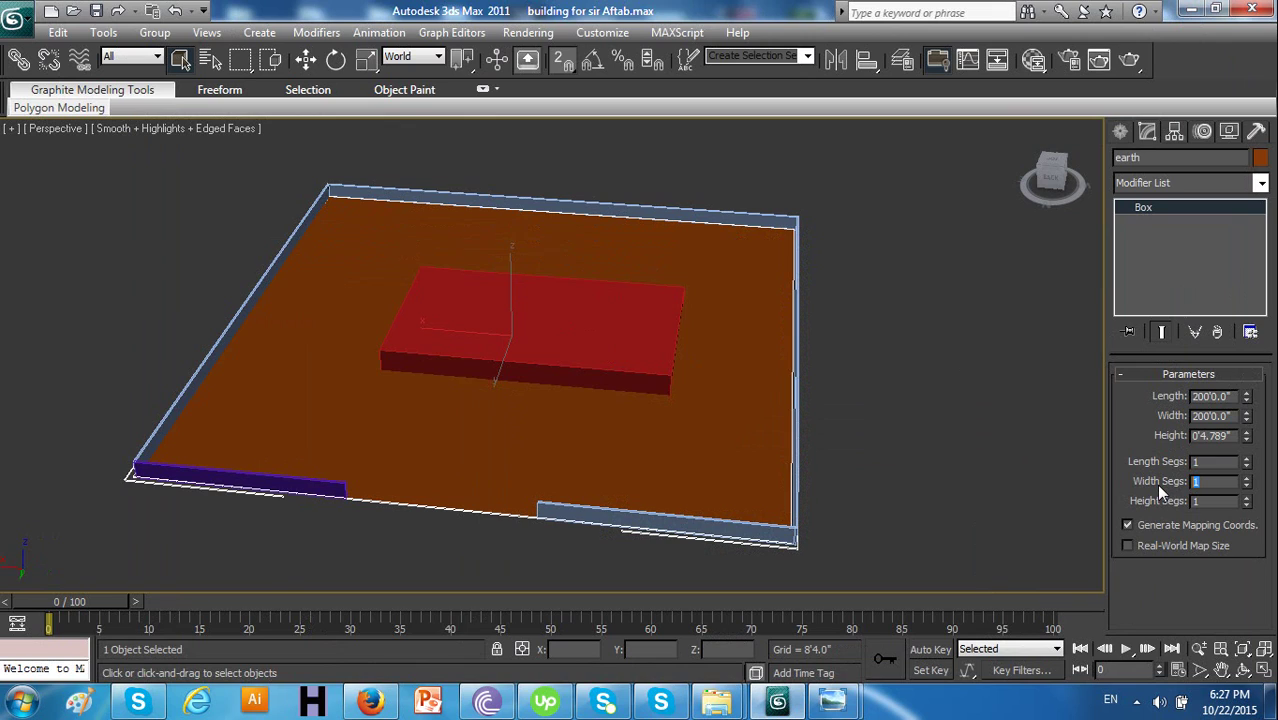
Divide the earth box into 4 width segments, 3 height segments and 3 length segments
type("4")
key("Return")
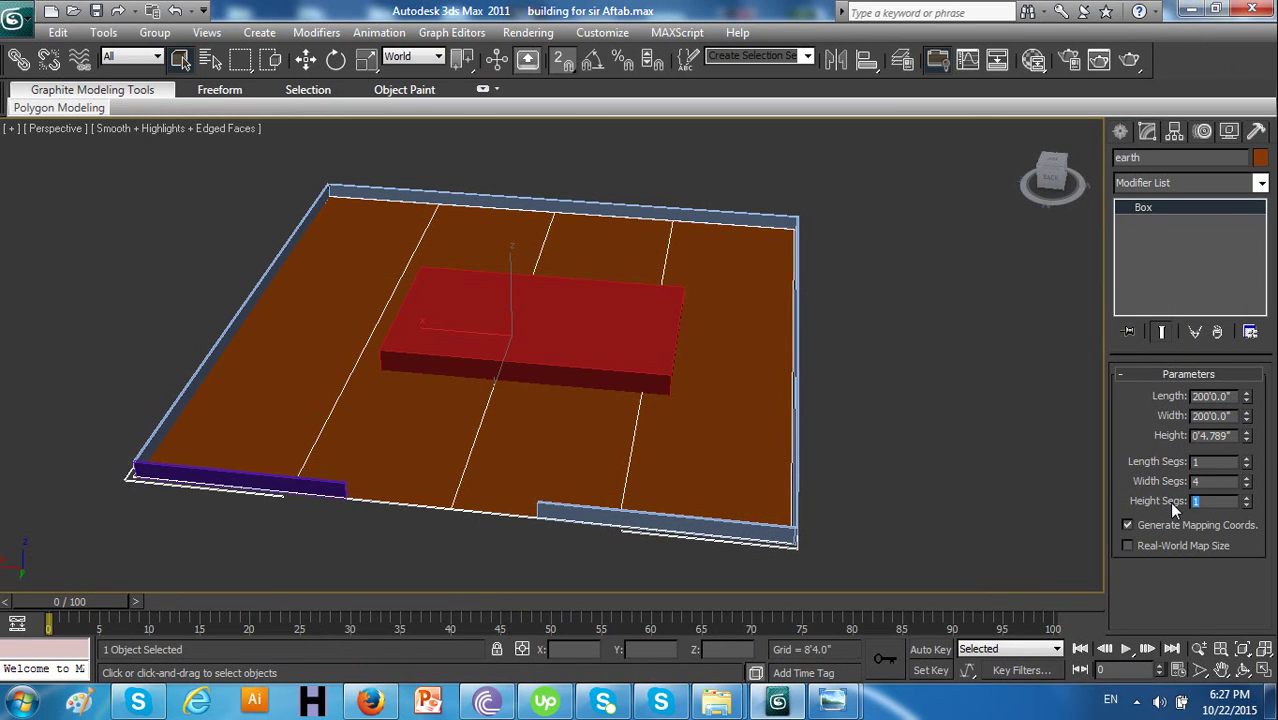
type("3")
key("Return")
left_click(1210, 482)
type("3")
key("Return")
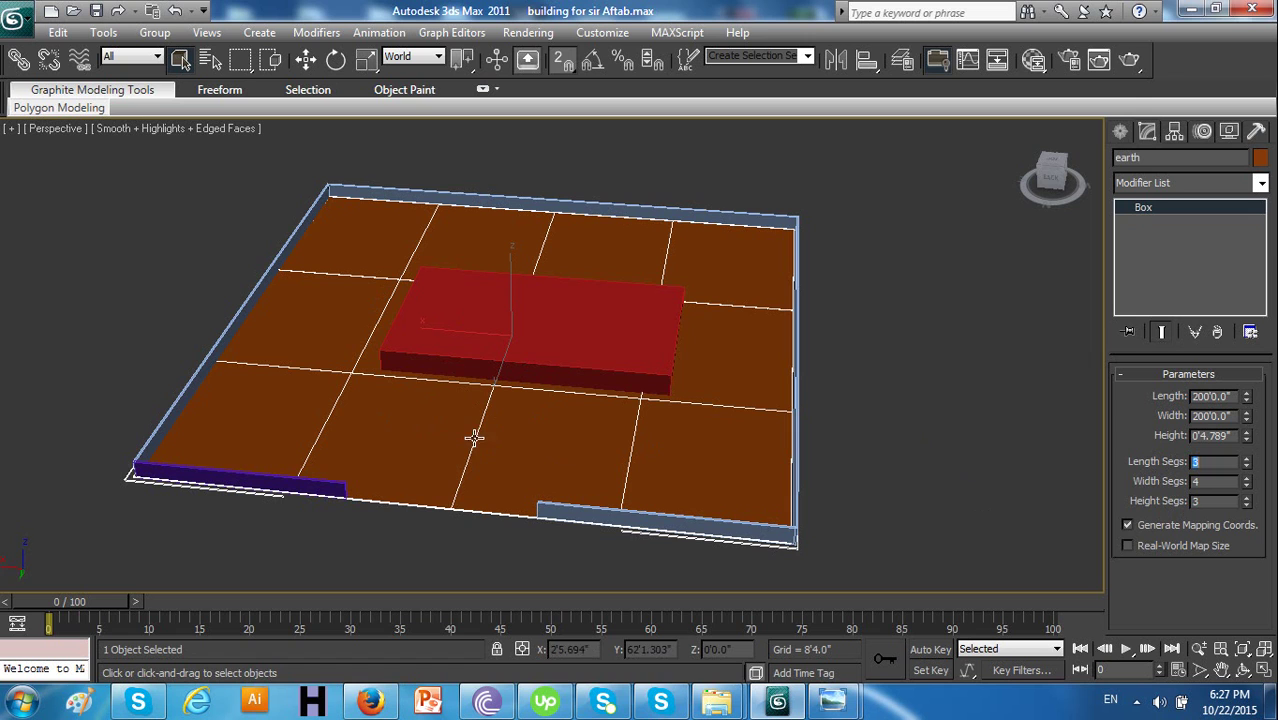
Inspect the earth's segment grid and compare it with the paving in the reference photo buidlign.jpg
mouse_move(431, 394)
middle_mouse_down("alt")
mouse_move(462, 414)
mouse_move(443, 424)
mouse_move(485, 408)
mouse_move(448, 405)
middle_mouse_up("alt")
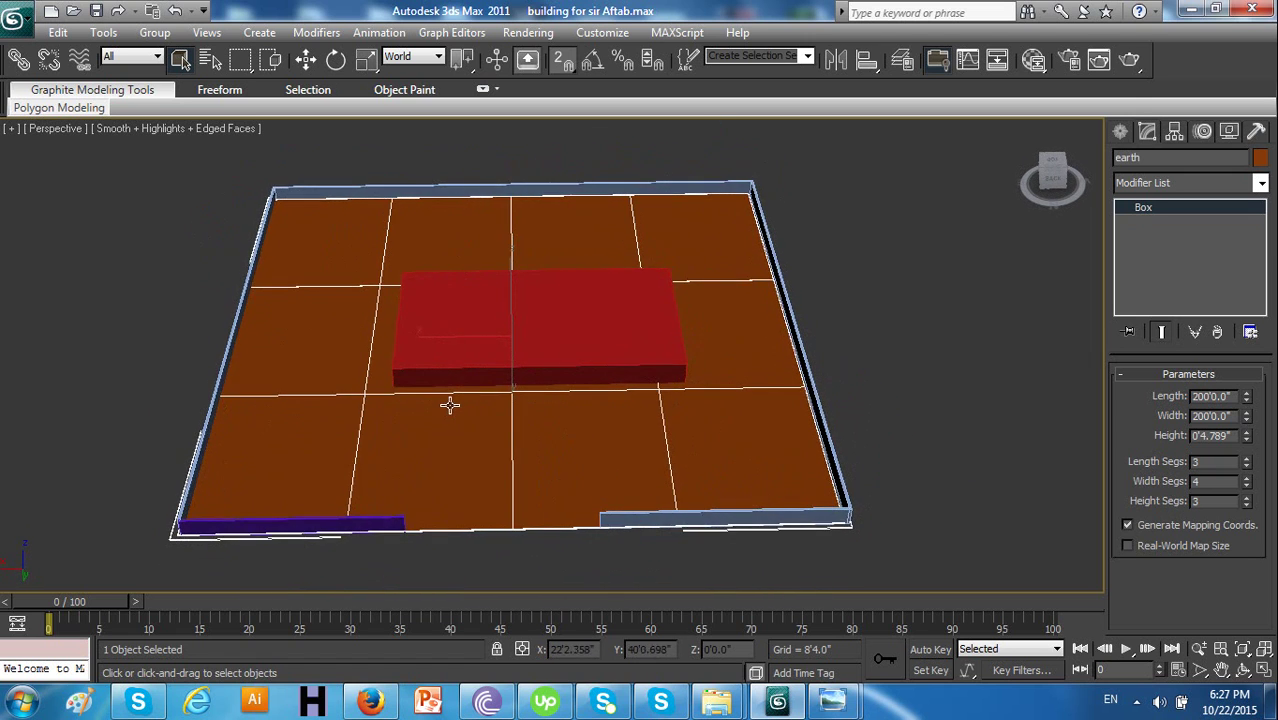
scroll(584, 459, "up", 3)
scroll(583, 459, "down", 5)
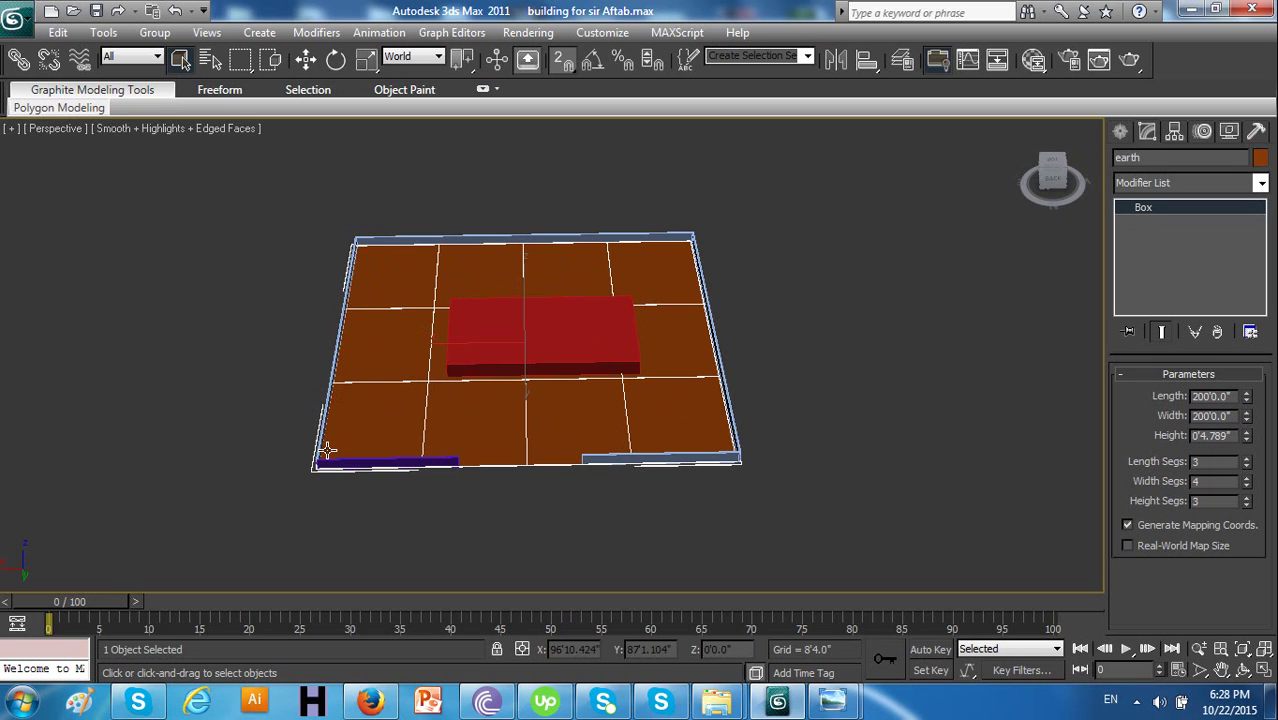
left_click(836, 705)
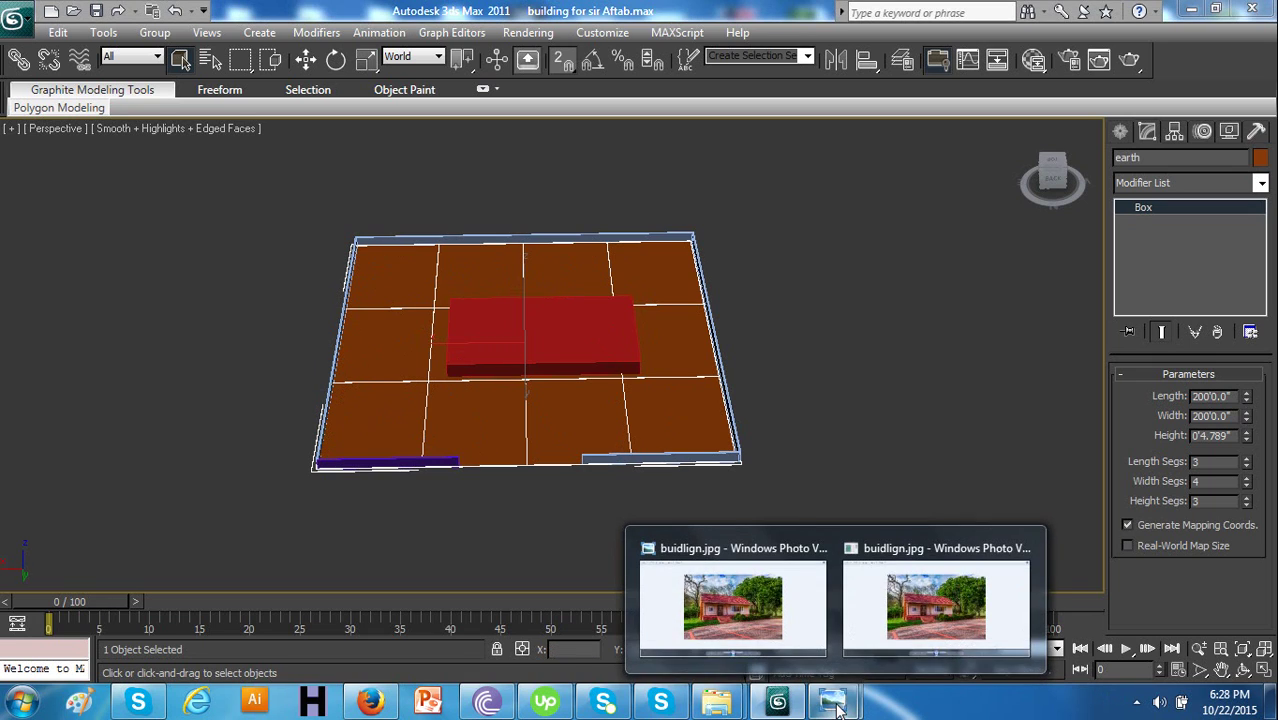
left_click(838, 600)
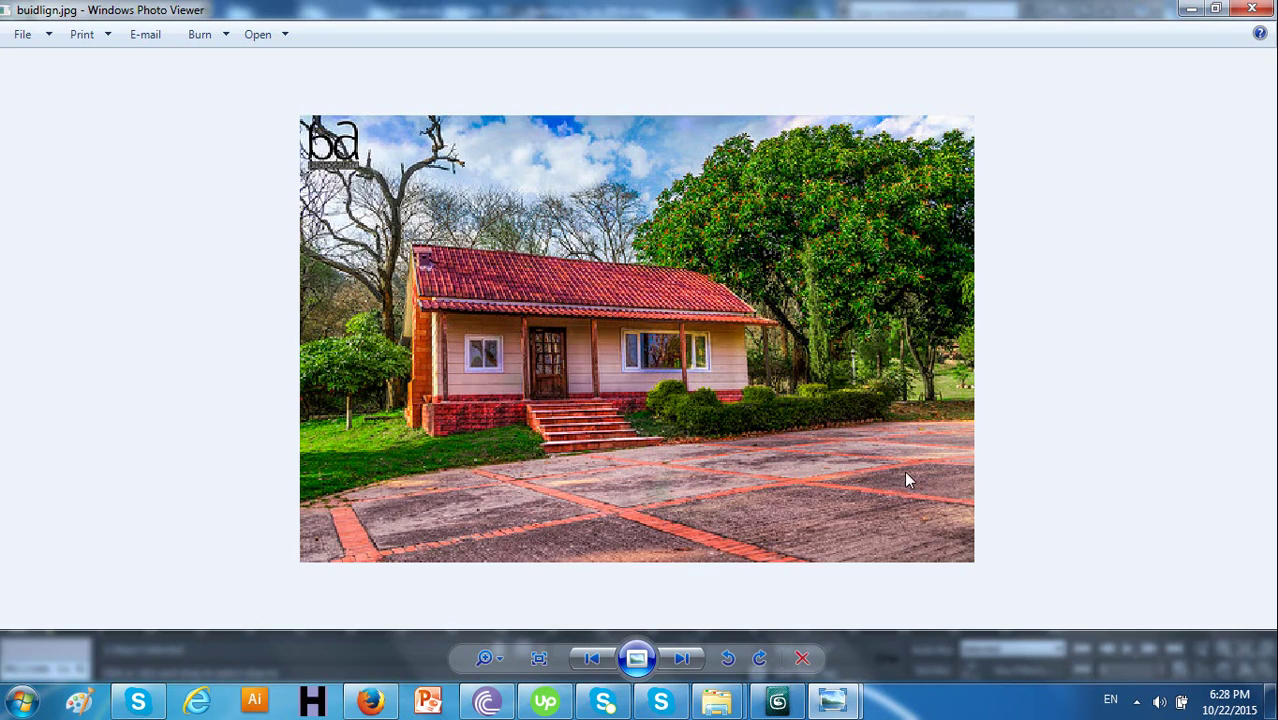
scroll(897, 477, "down", 1)
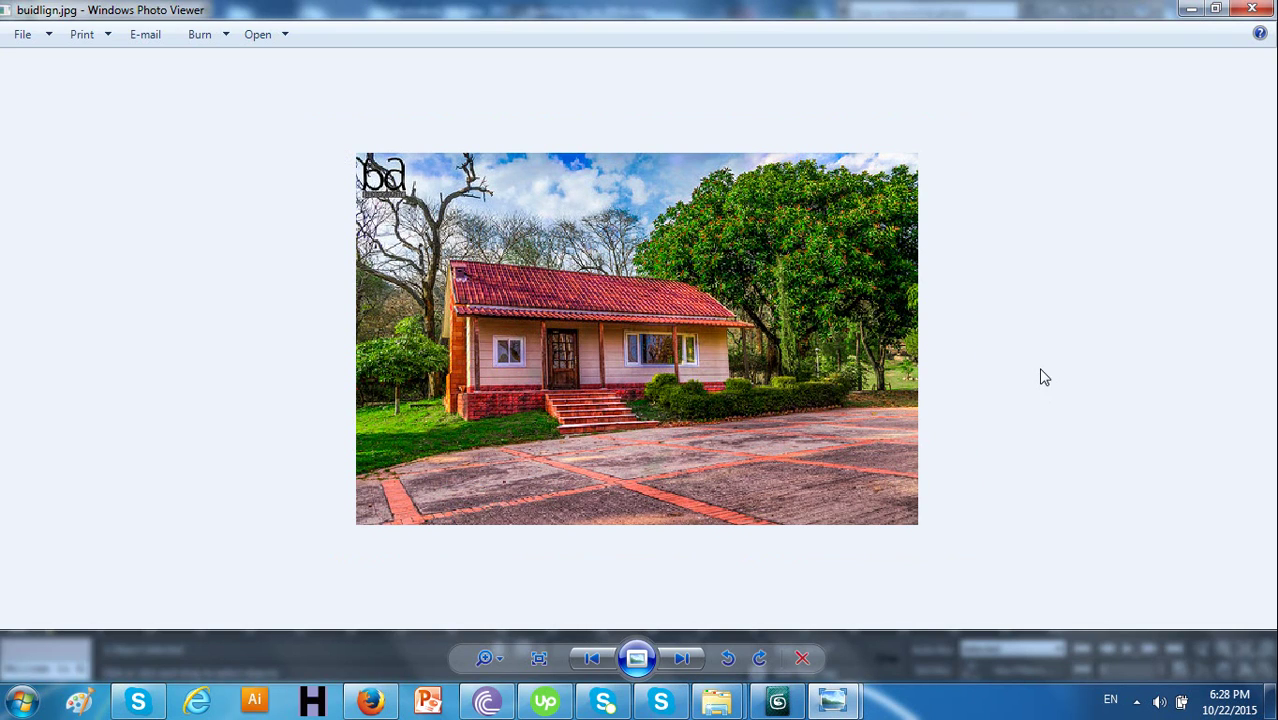
left_click(1189, 8)
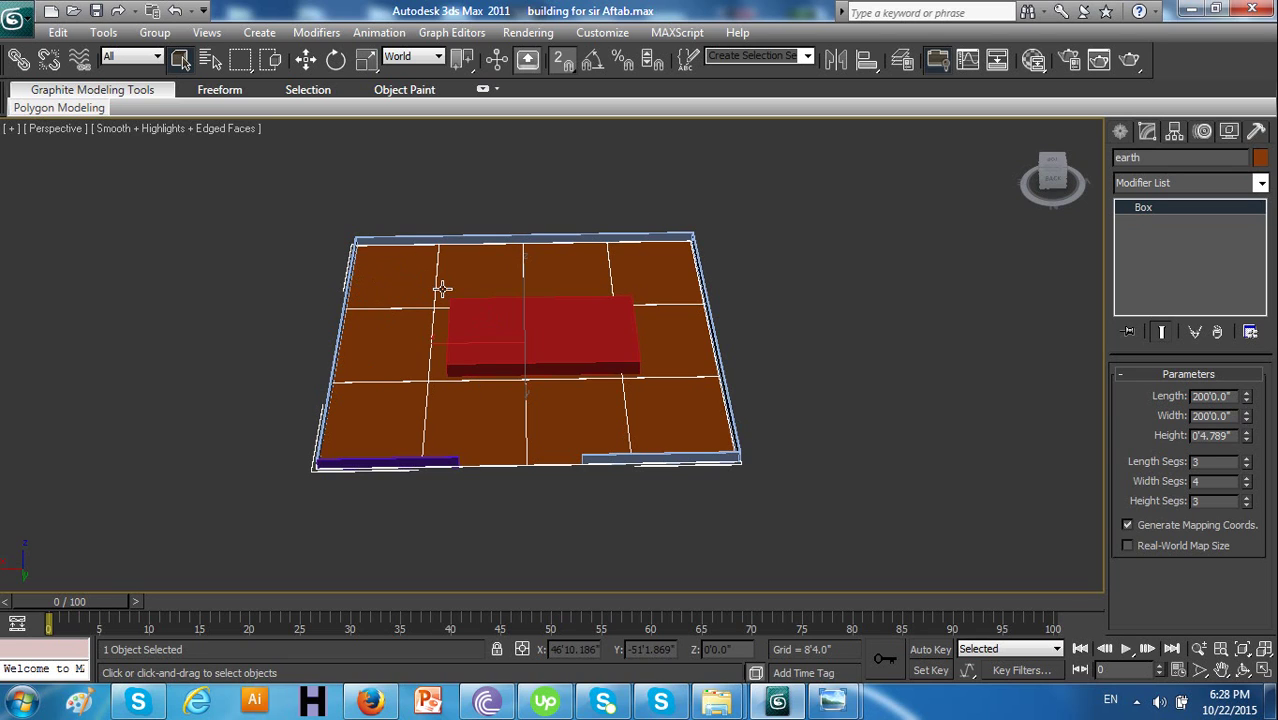
Try 10 and 20 width segments on the earth box, and settle on 19 width segments
scroll(419, 294, "up", 5)
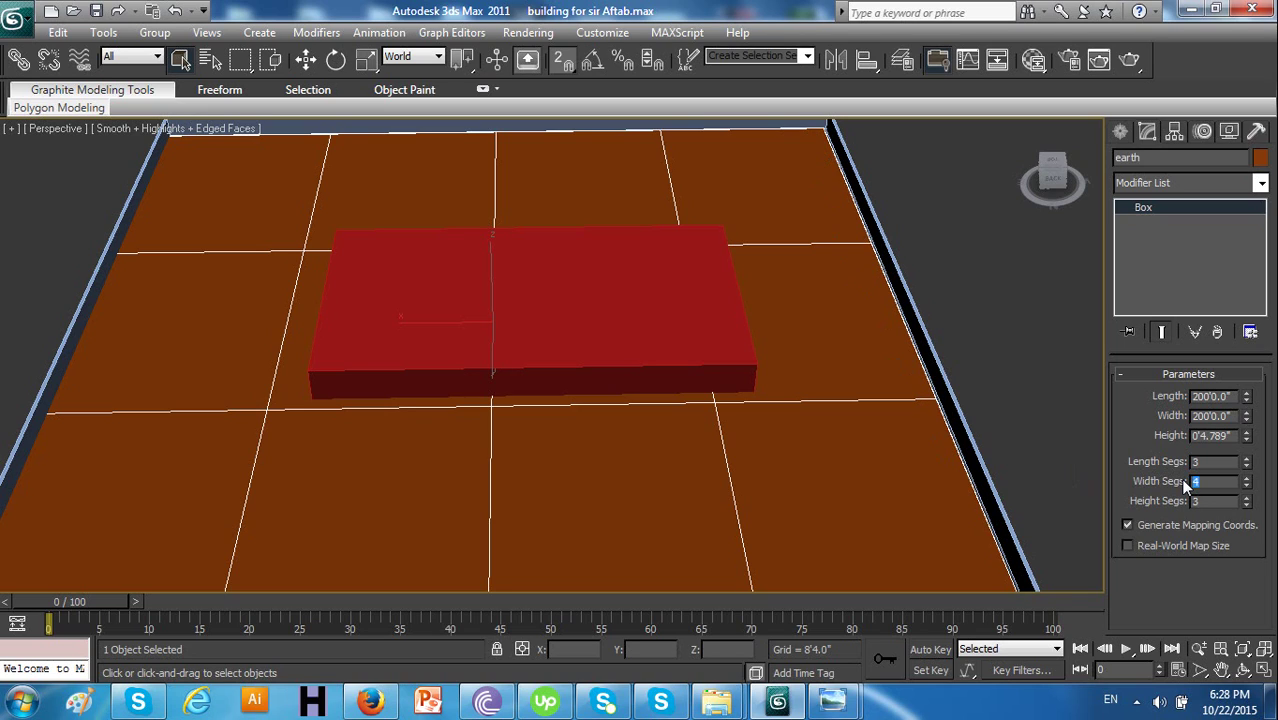
type("0")
key("Return")
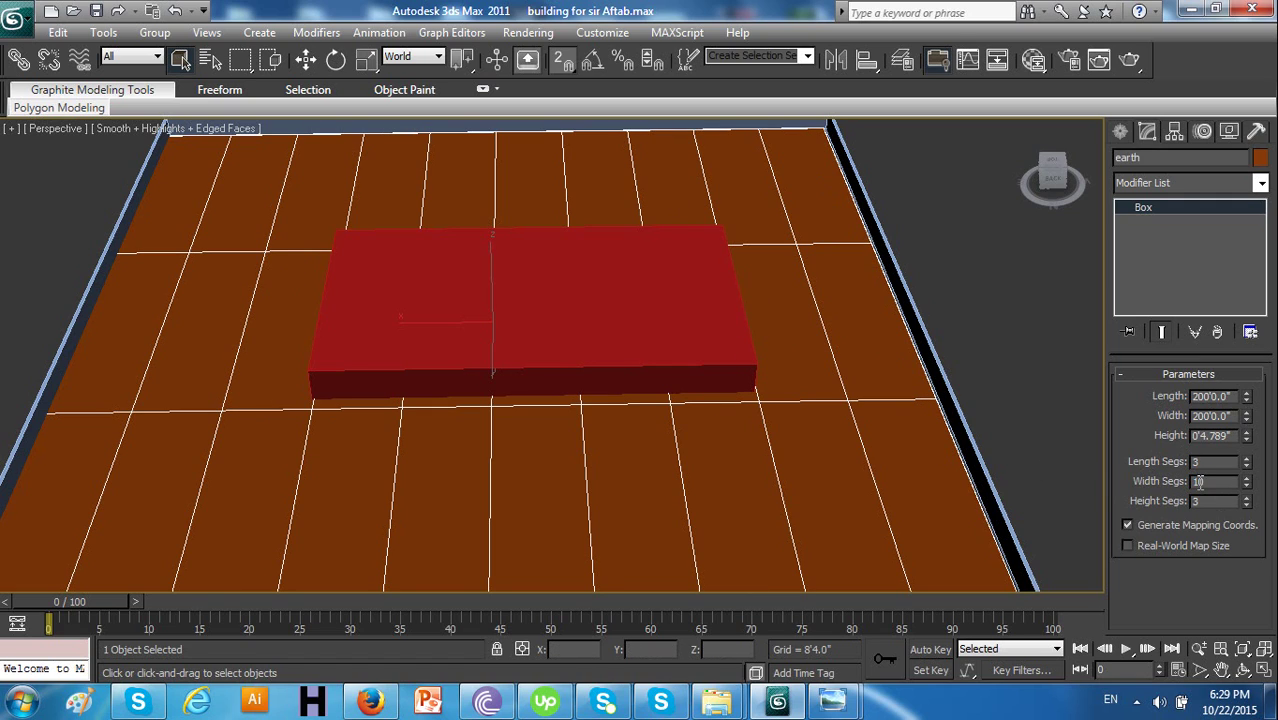
key("Return")
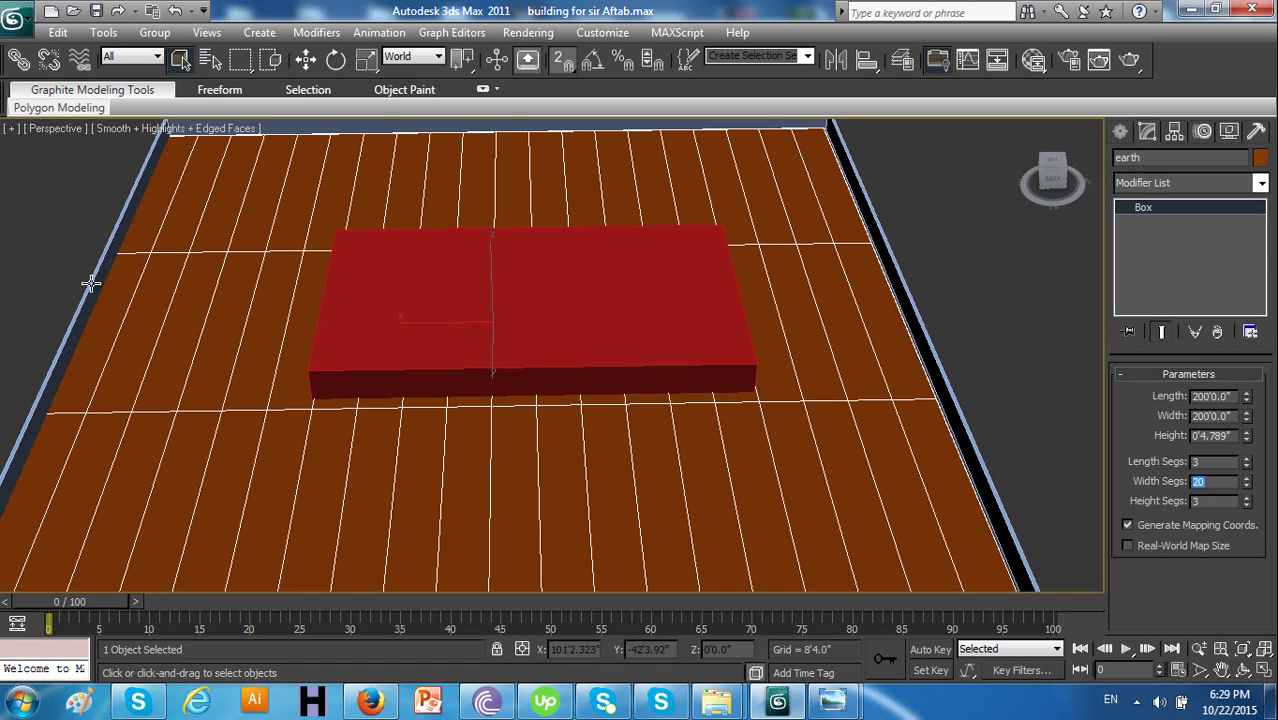
key("ctrl+z")
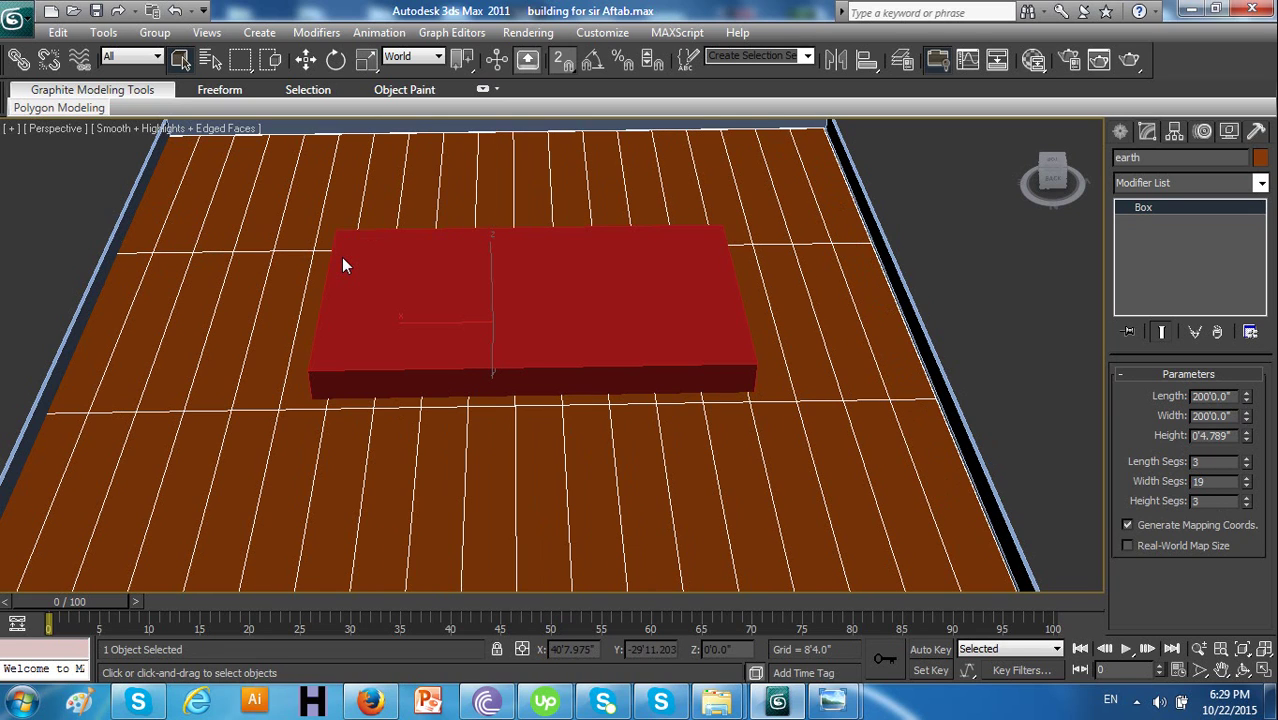
Set the earth box's length segments to 20 and deselect it
scroll(341, 257, "down", 5)
scroll(342, 260, "up", 3)
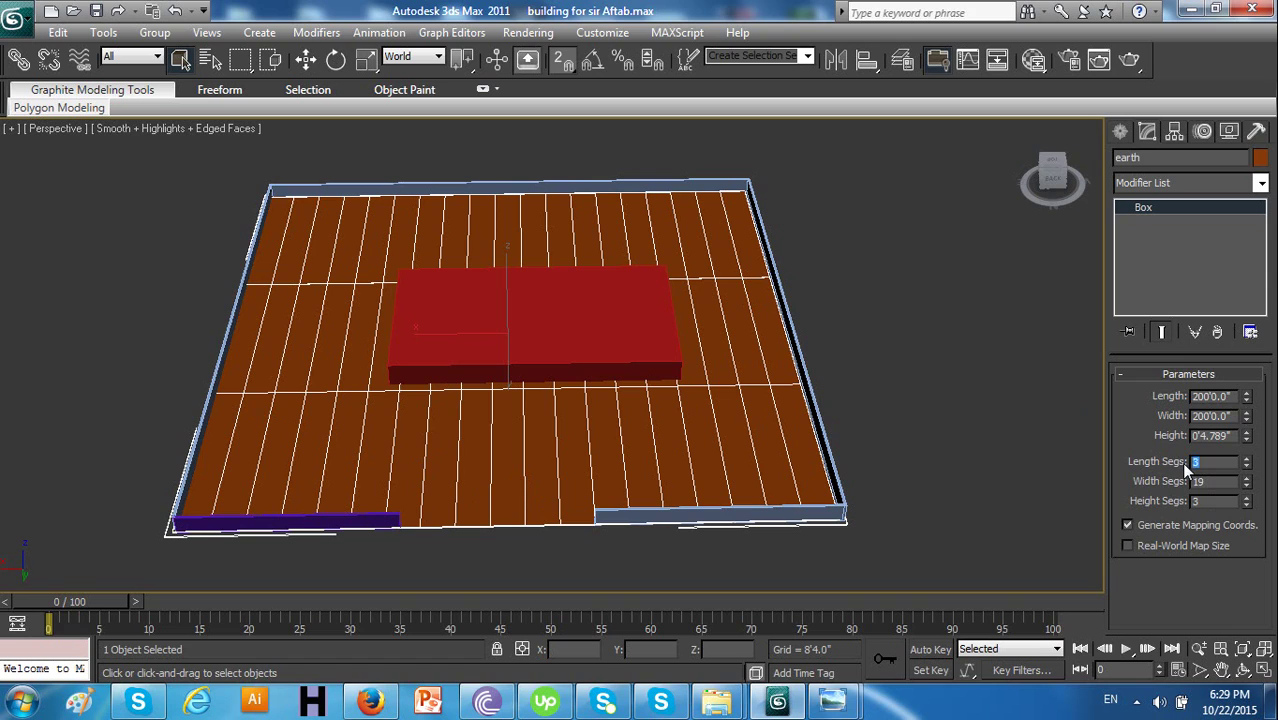
key("Return")
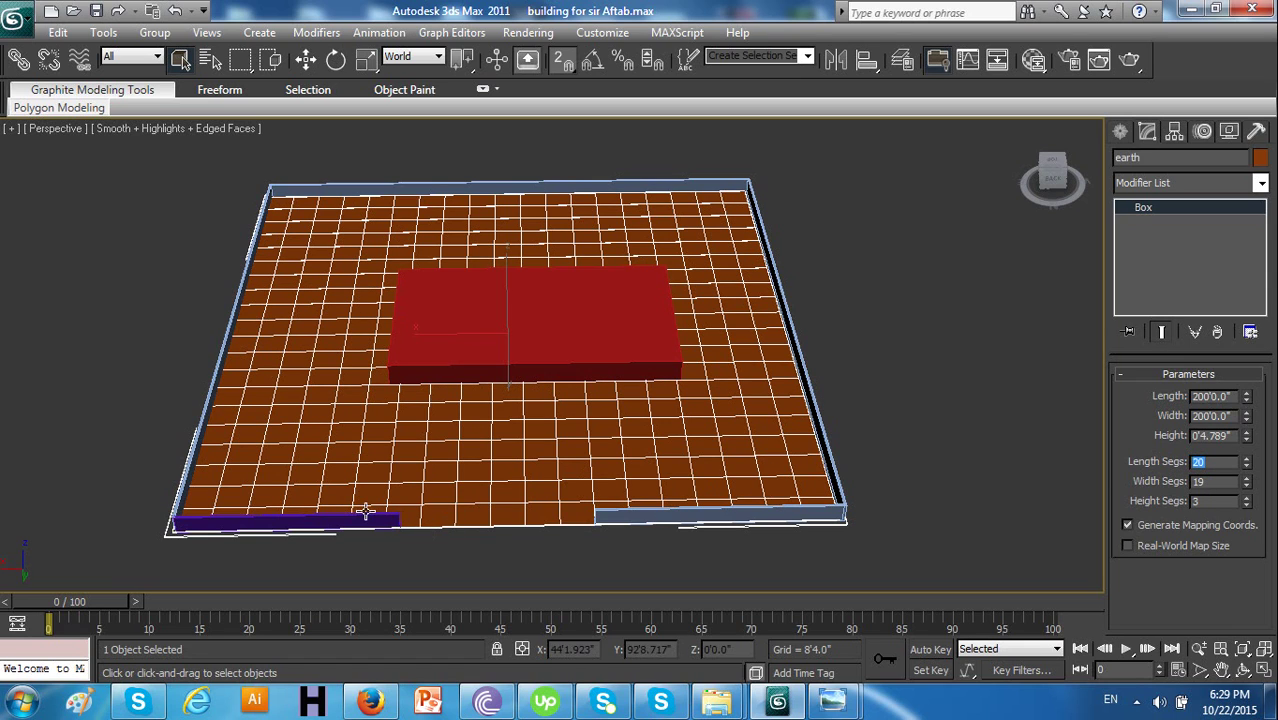
left_click(910, 294)
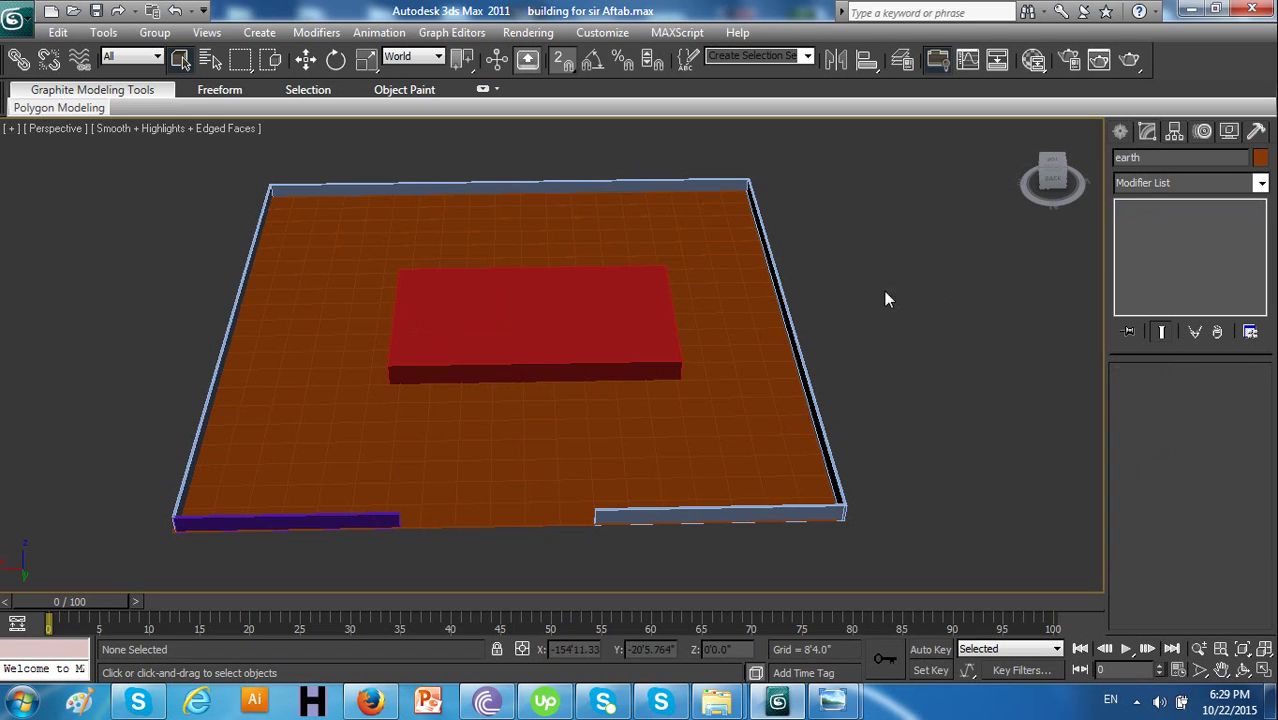
Reselect the earth box and add an Edit Poly modifier to it
left_click(715, 310)
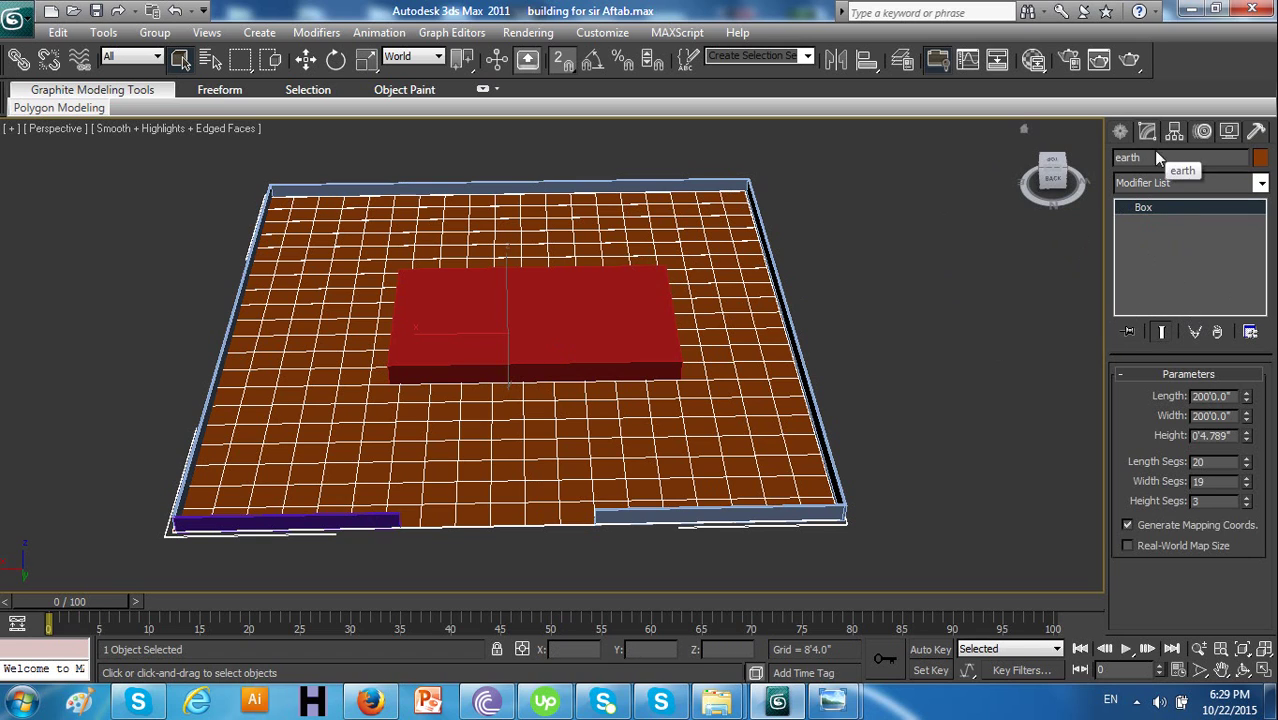
left_click(1172, 182)
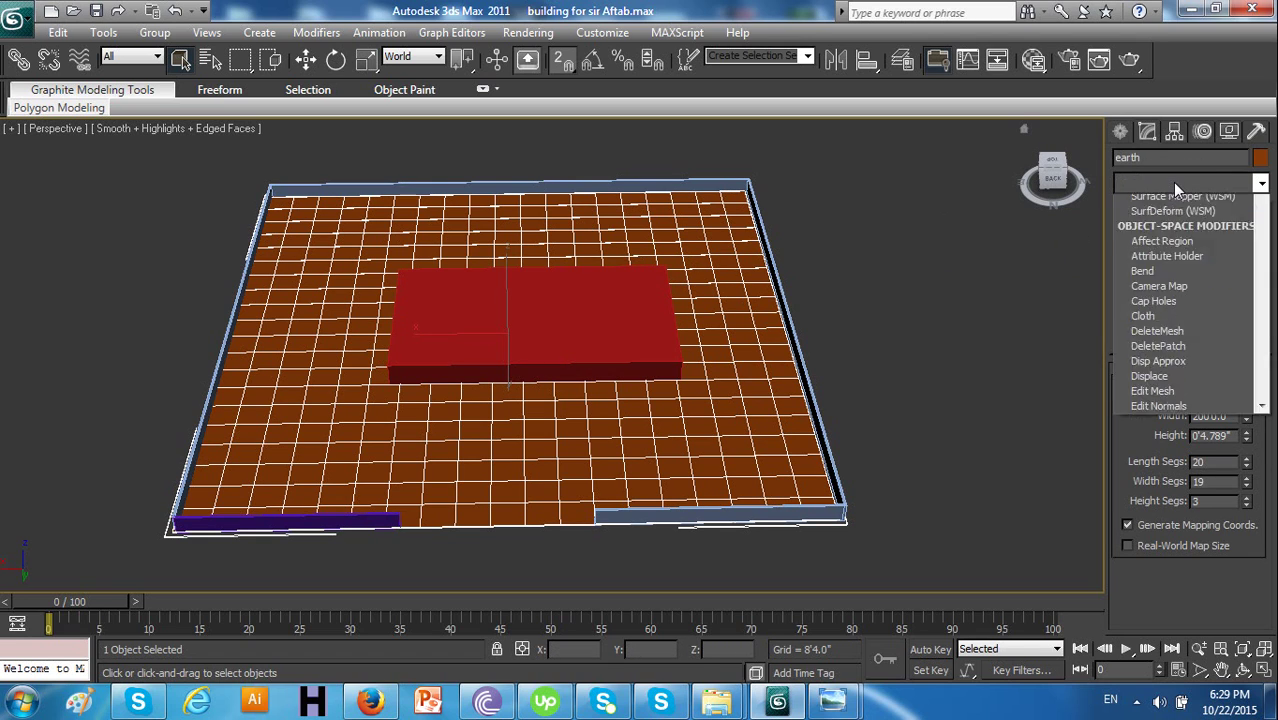
key("e")
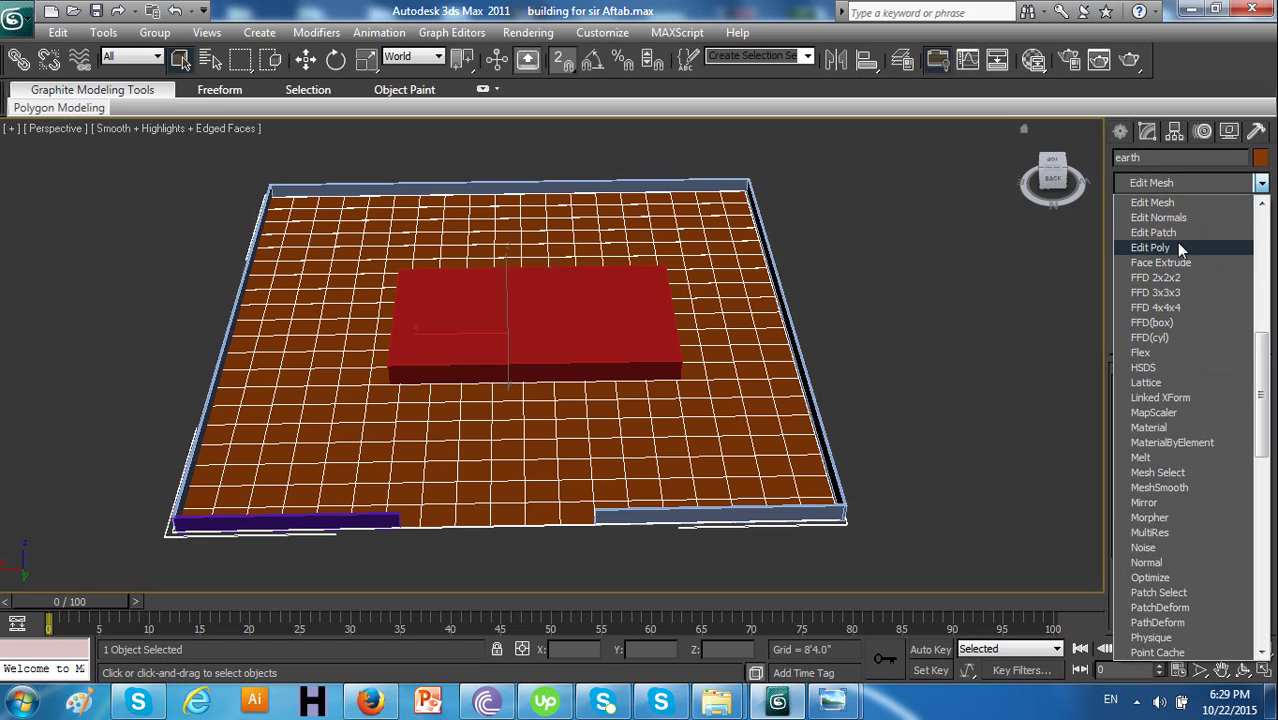
left_click(1176, 247)
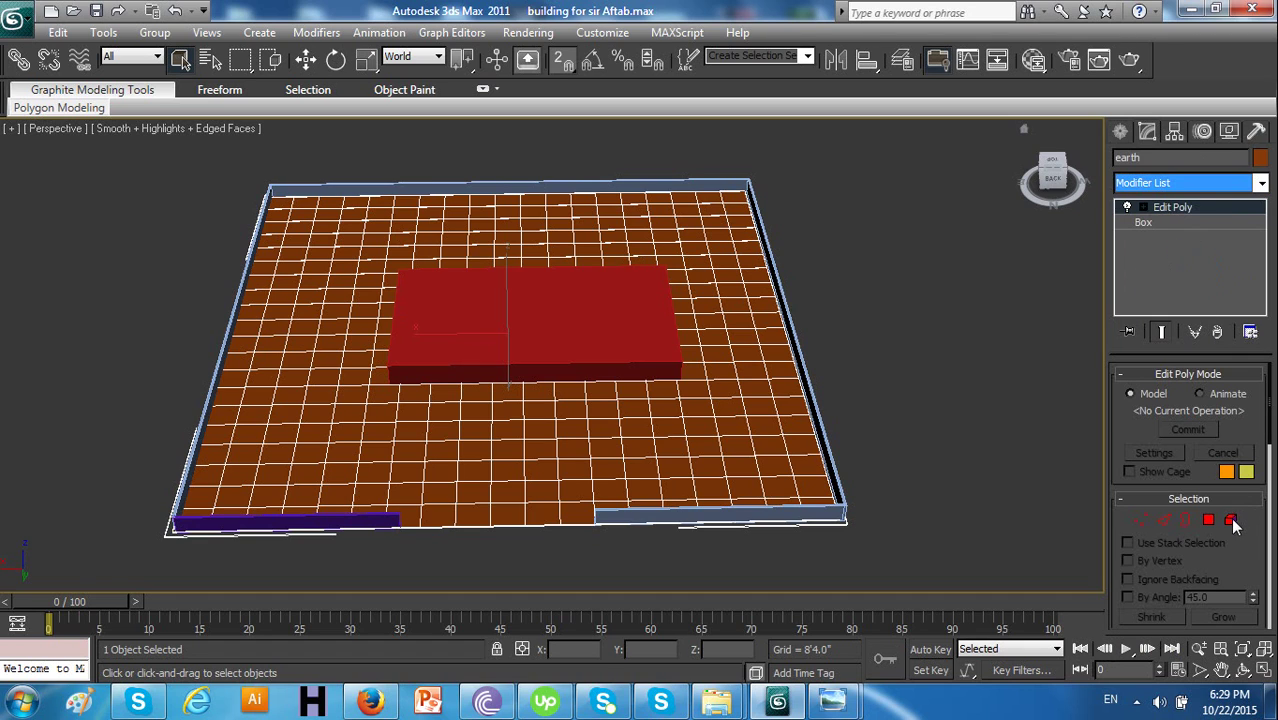
Enter Element sub-object level on the earth and select its whole element, clearing and repeating the selection once
left_click(1232, 521)
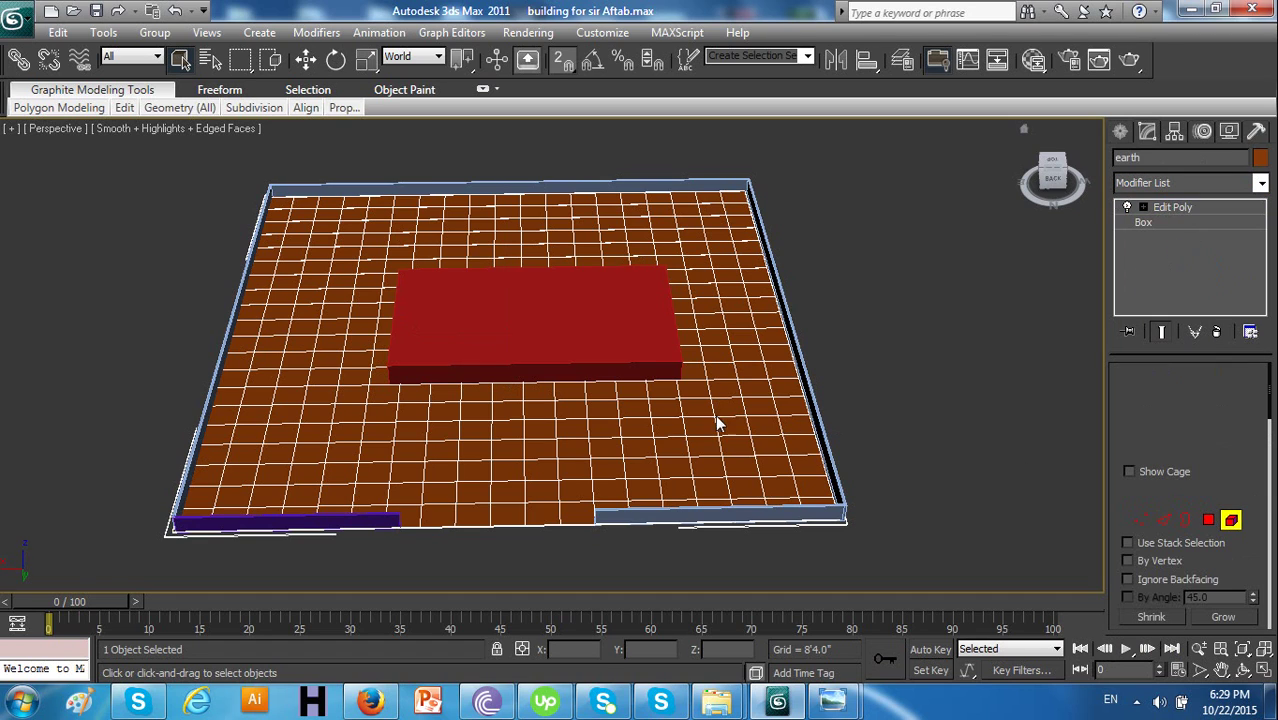
left_click(798, 416)
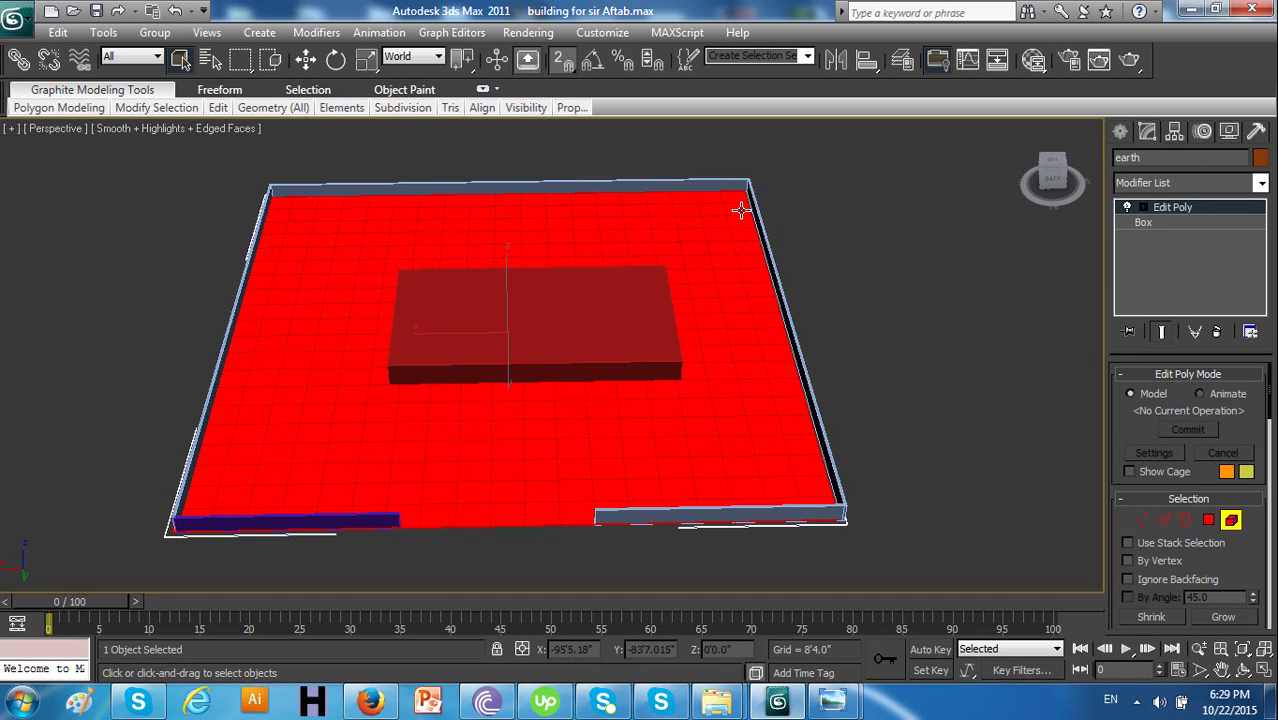
key("ctrl+d")
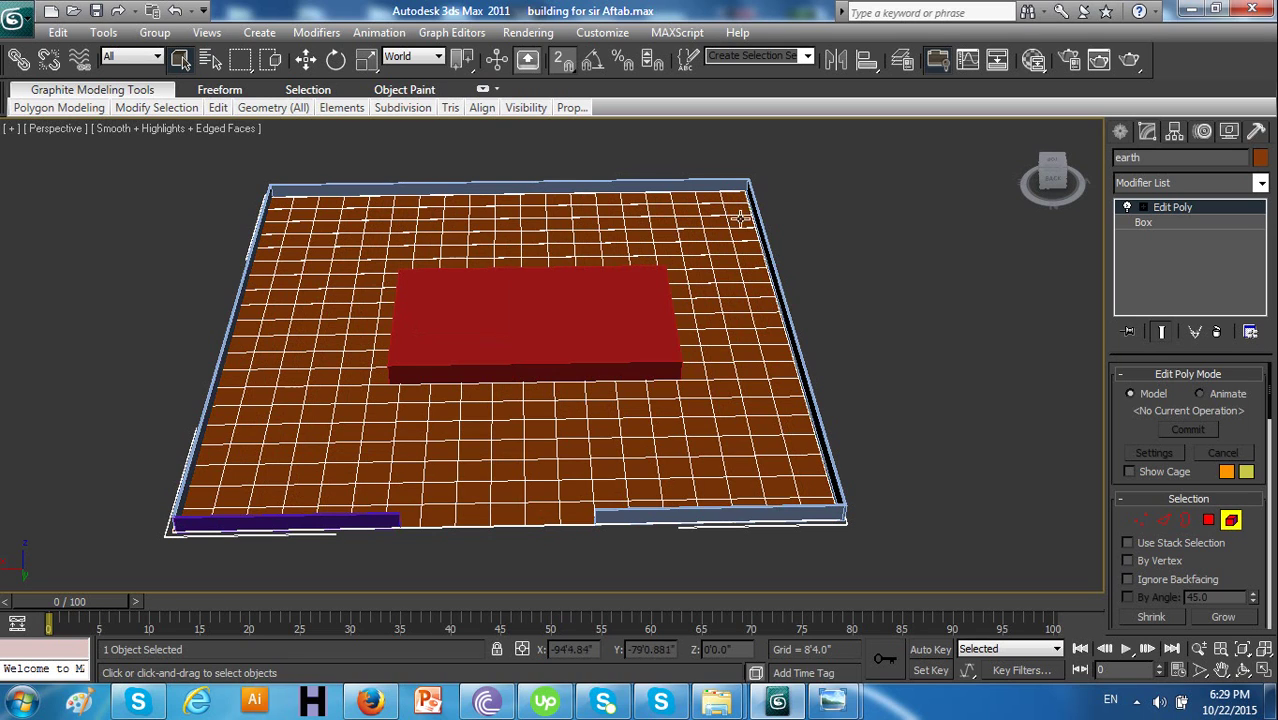
left_click(752, 236)
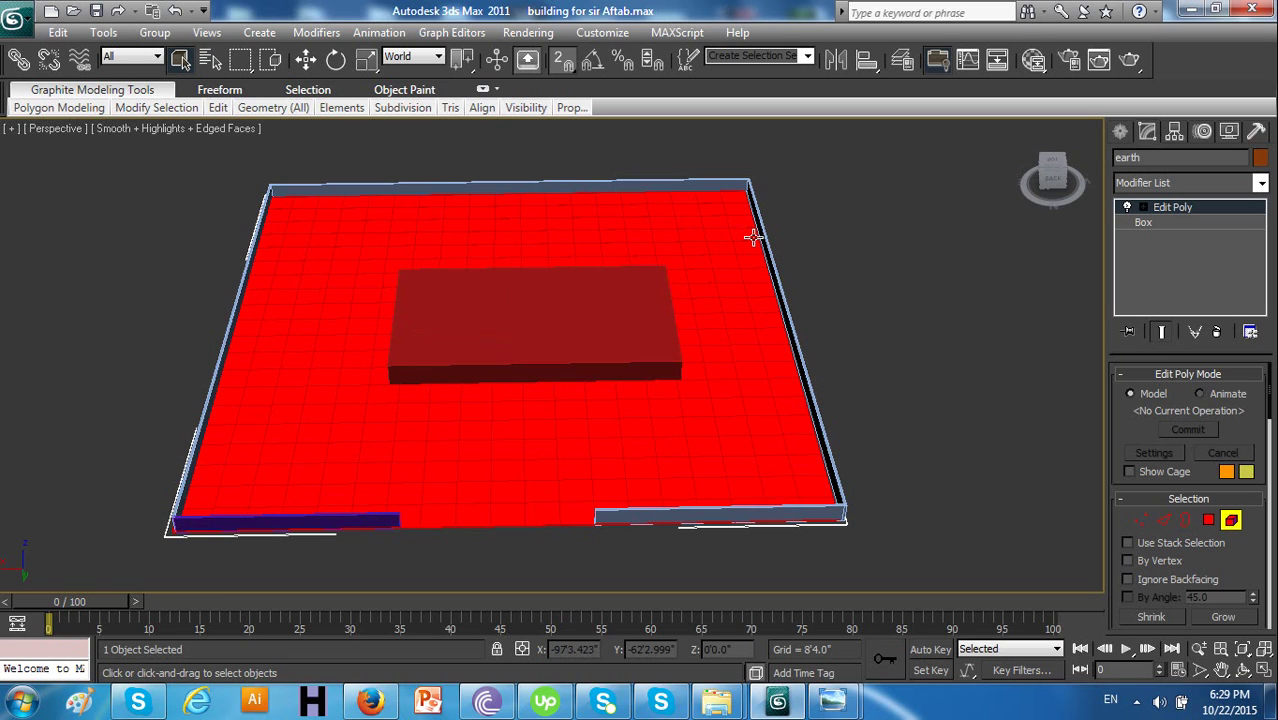
Switch the earth to Polygon level and deselect its outer row of polygons along one side wall and the adjoining purple front wall section
left_click(1208, 520)
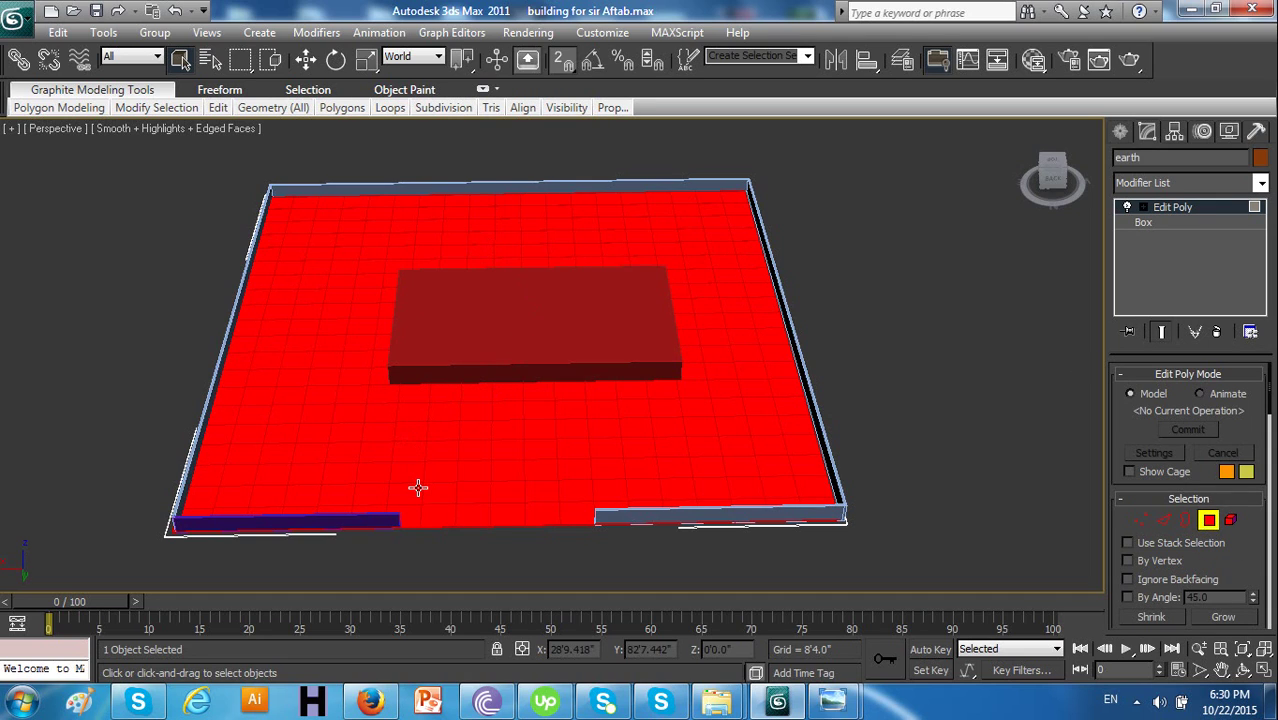
left_click(377, 508)
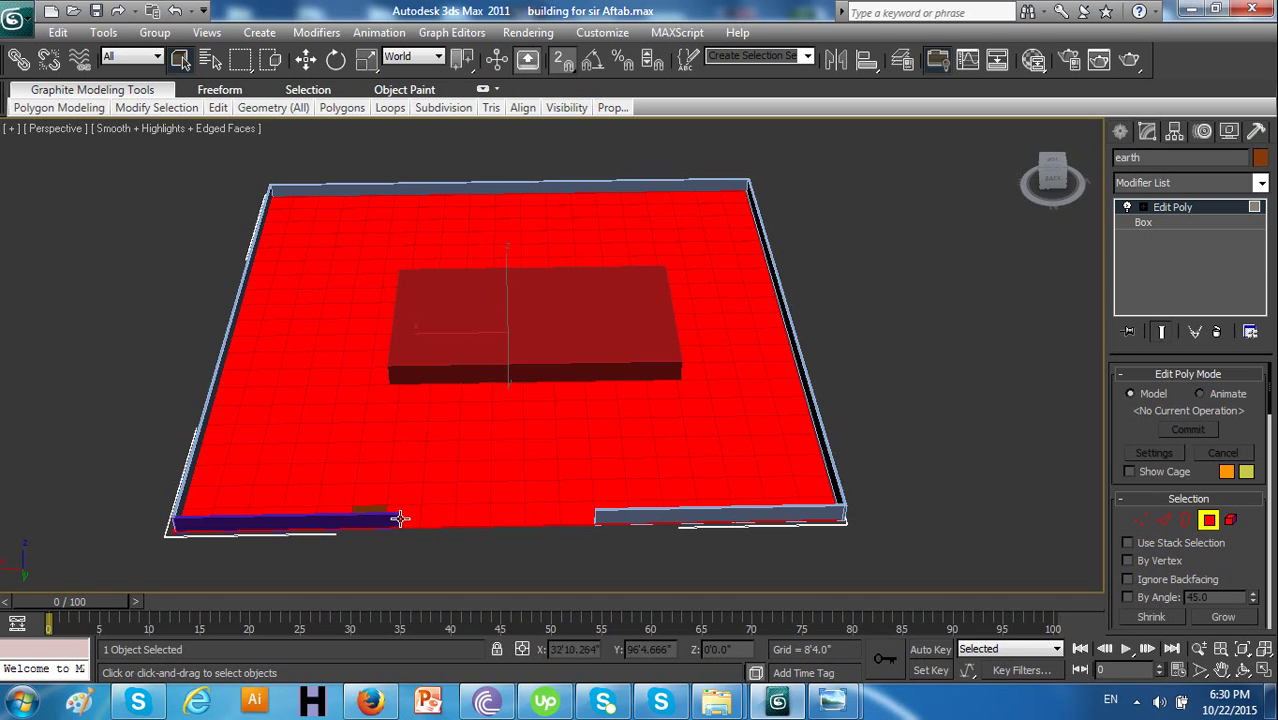
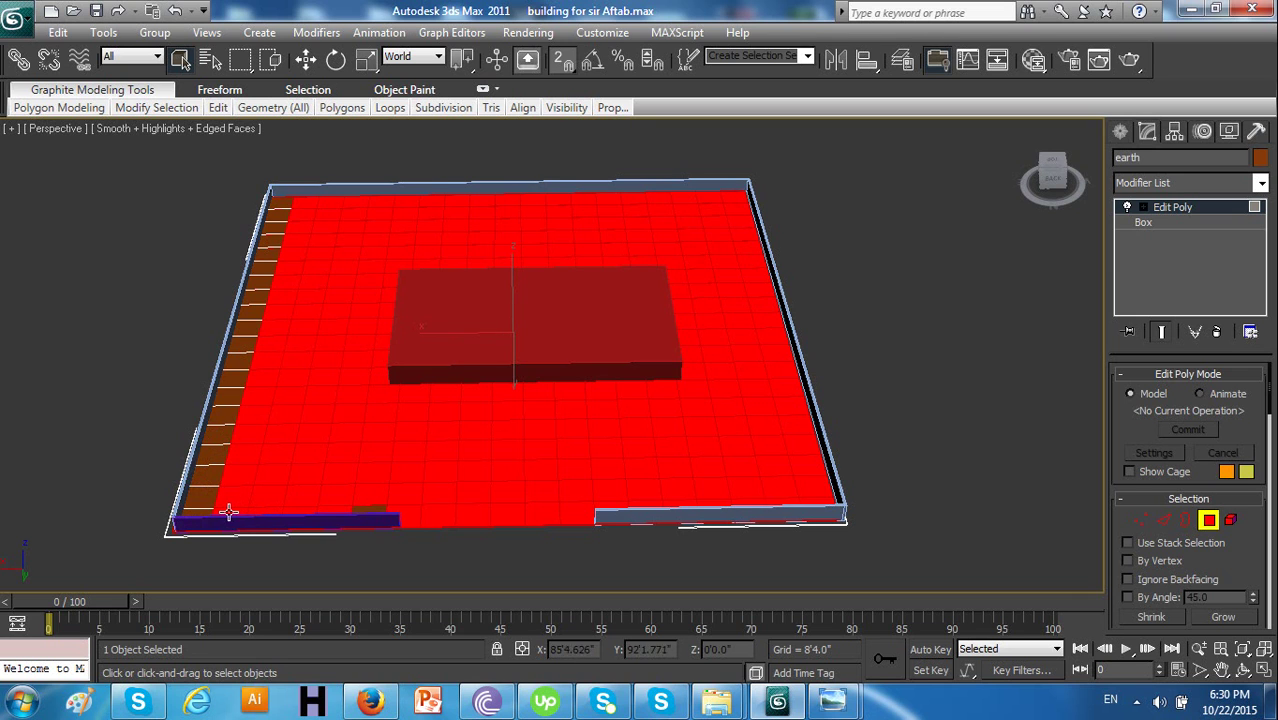
middle_click_drag(371, 473, 260, 511, "alt")
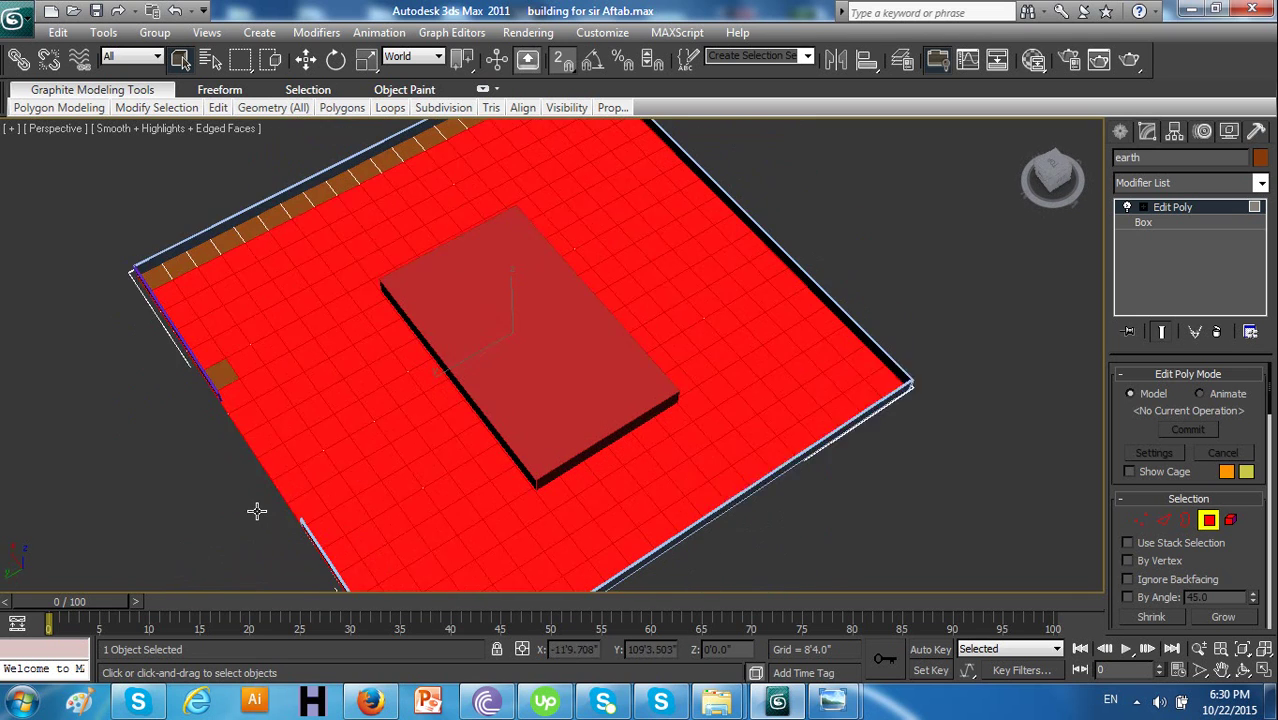
left_click(190, 298, "ctrl")
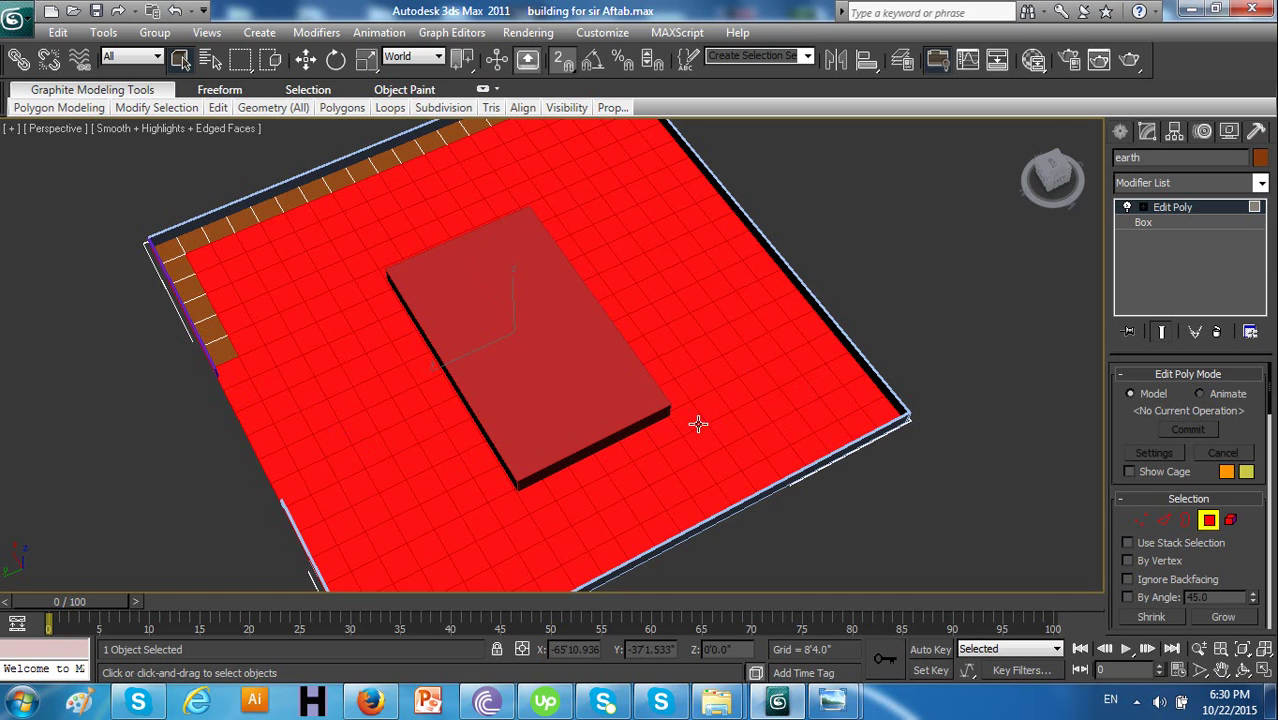
Deselect the outer row of earth polygons along the other front wall section, the opposite side wall and the back wall
middle_click_drag(413, 480, 519, 465, "alt")
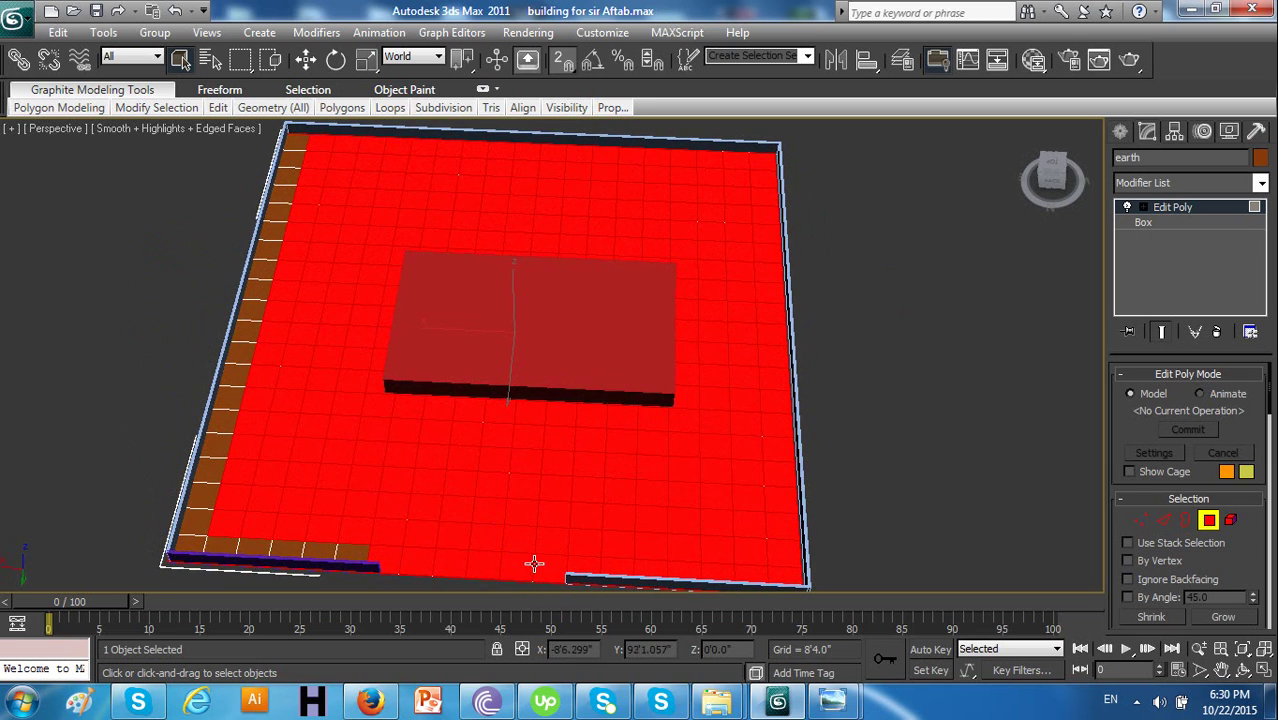
left_click_drag(579, 563, 651, 566, "shift")
mouse_move(773, 573)
left_mouse_down("shift")
mouse_move(792, 550)
mouse_move(777, 358)
left_mouse_up("shift")
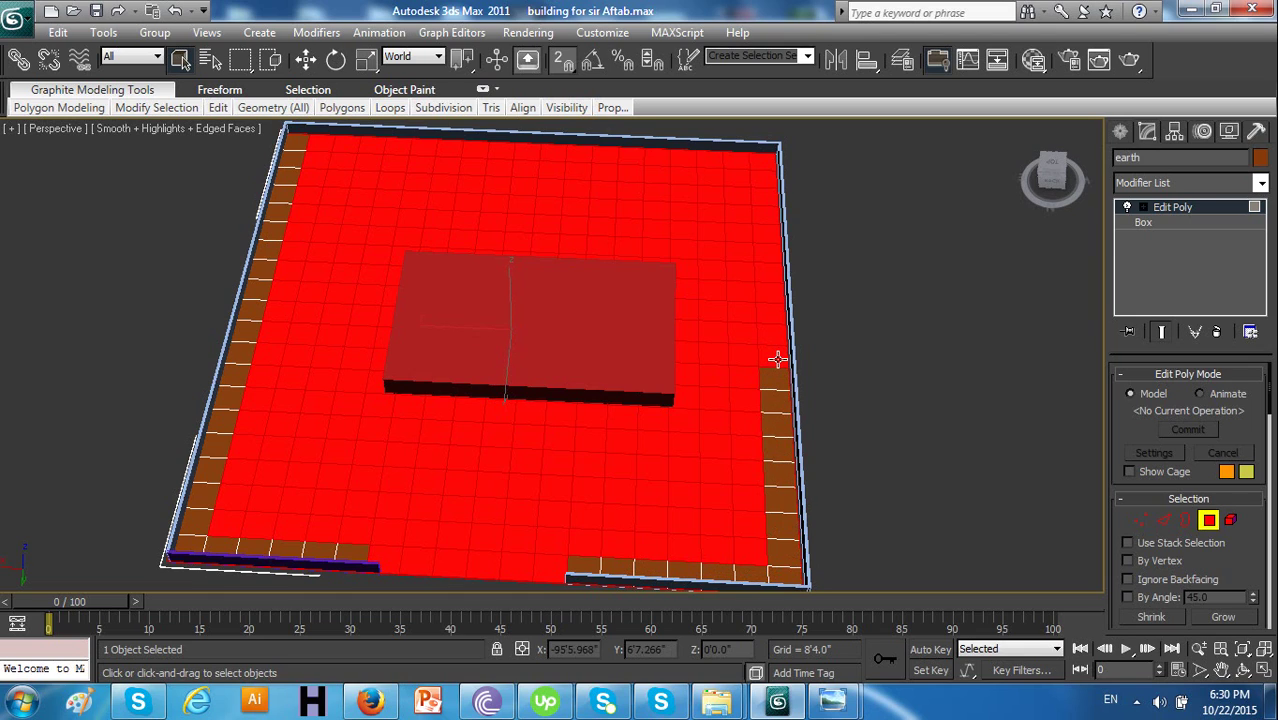
mouse_move(770, 311)
left_mouse_down("shift")
mouse_move(759, 157)
mouse_move(598, 155)
mouse_move(637, 158)
mouse_move(582, 167)
mouse_move(580, 152)
mouse_move(550, 162)
mouse_move(490, 147)
mouse_move(502, 151)
mouse_move(337, 146)
left_mouse_up("shift")
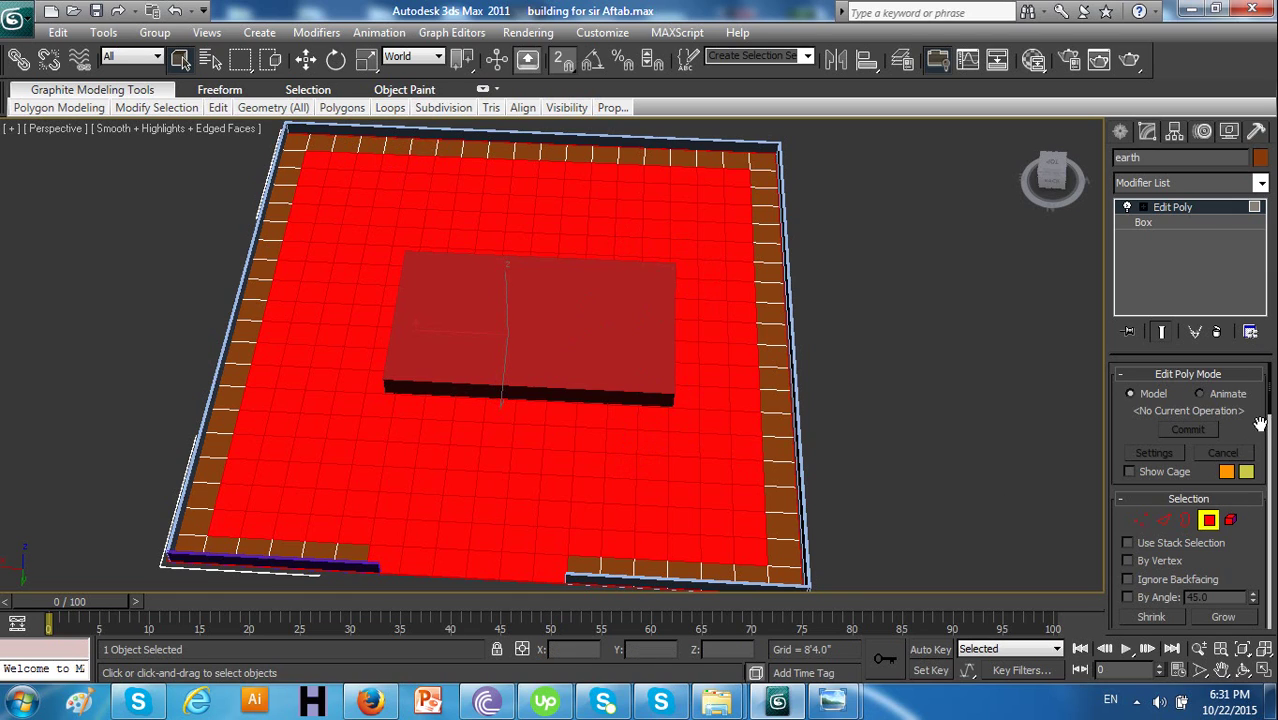
Extrude the selected inner earth polygons by 1'0.0"
left_click_drag(1272, 412, 1208, 487)
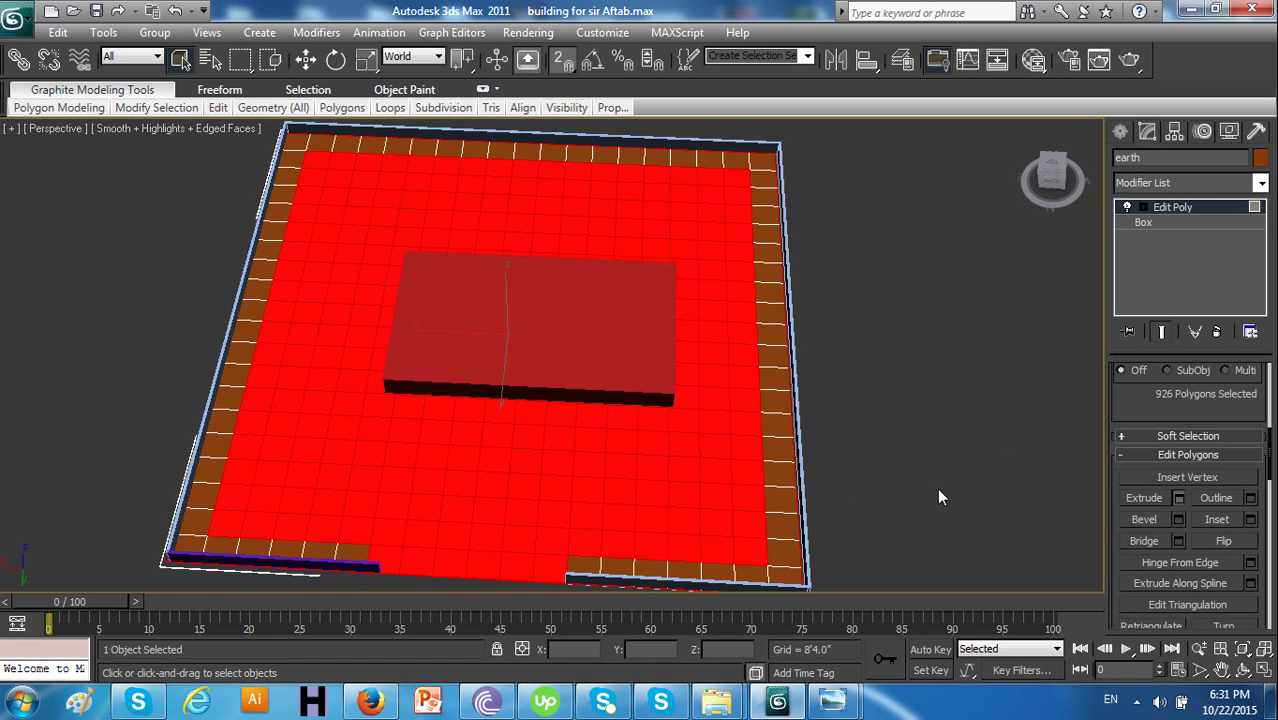
key("shift+e")
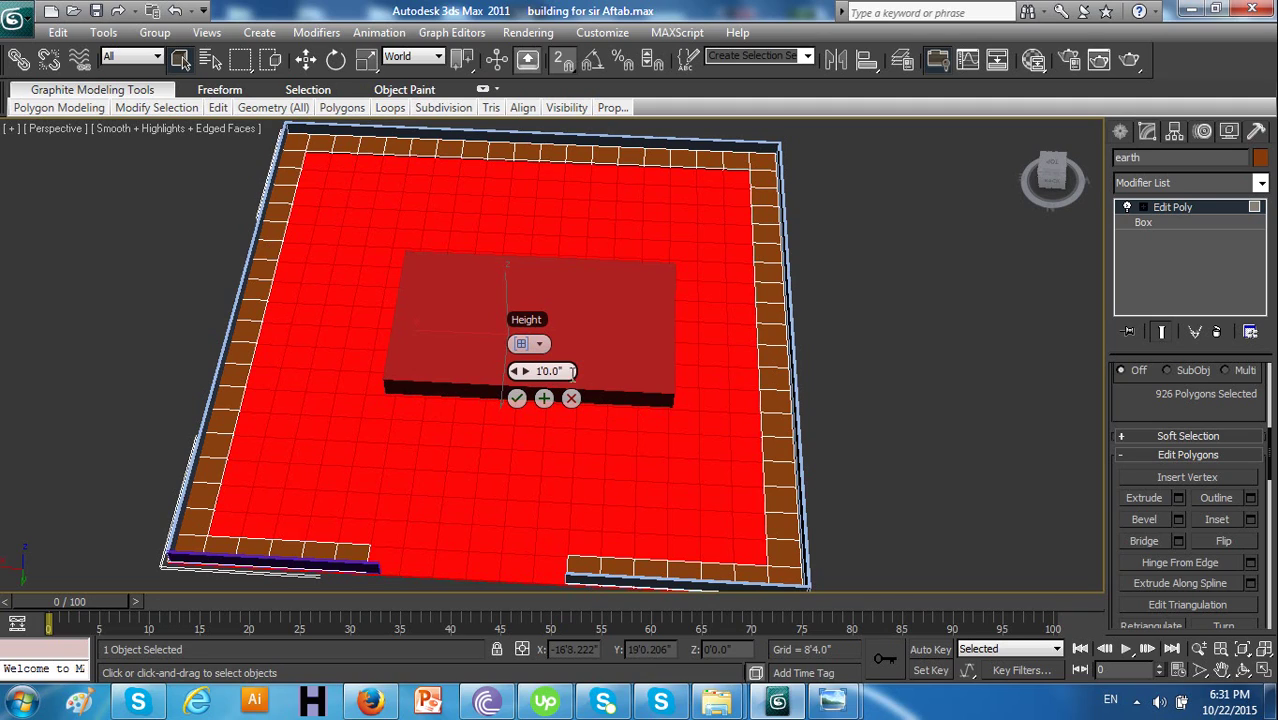
mouse_move(450, 492)
middle_mouse_down("alt")
mouse_move(502, 503)
mouse_move(502, 434)
mouse_move(465, 403)
mouse_move(465, 431)
mouse_move(441, 448)
mouse_move(508, 462)
mouse_move(450, 468)
middle_mouse_up("alt")
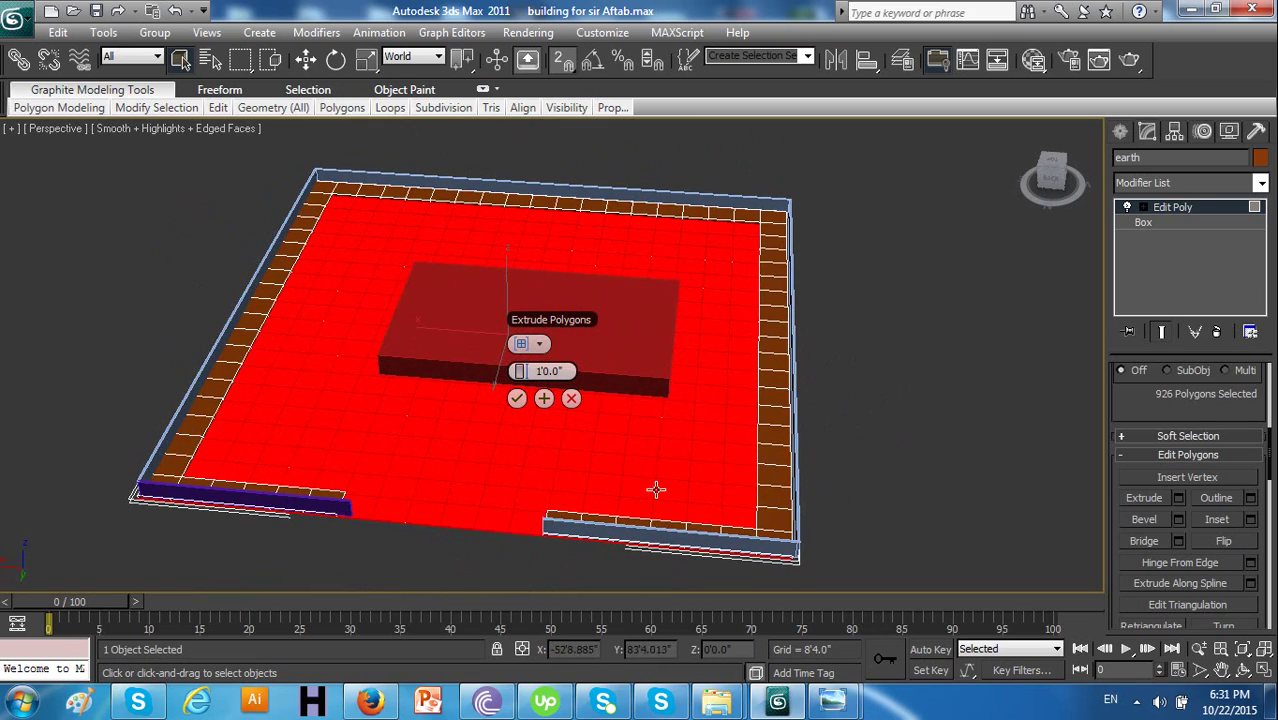
left_click(517, 399)
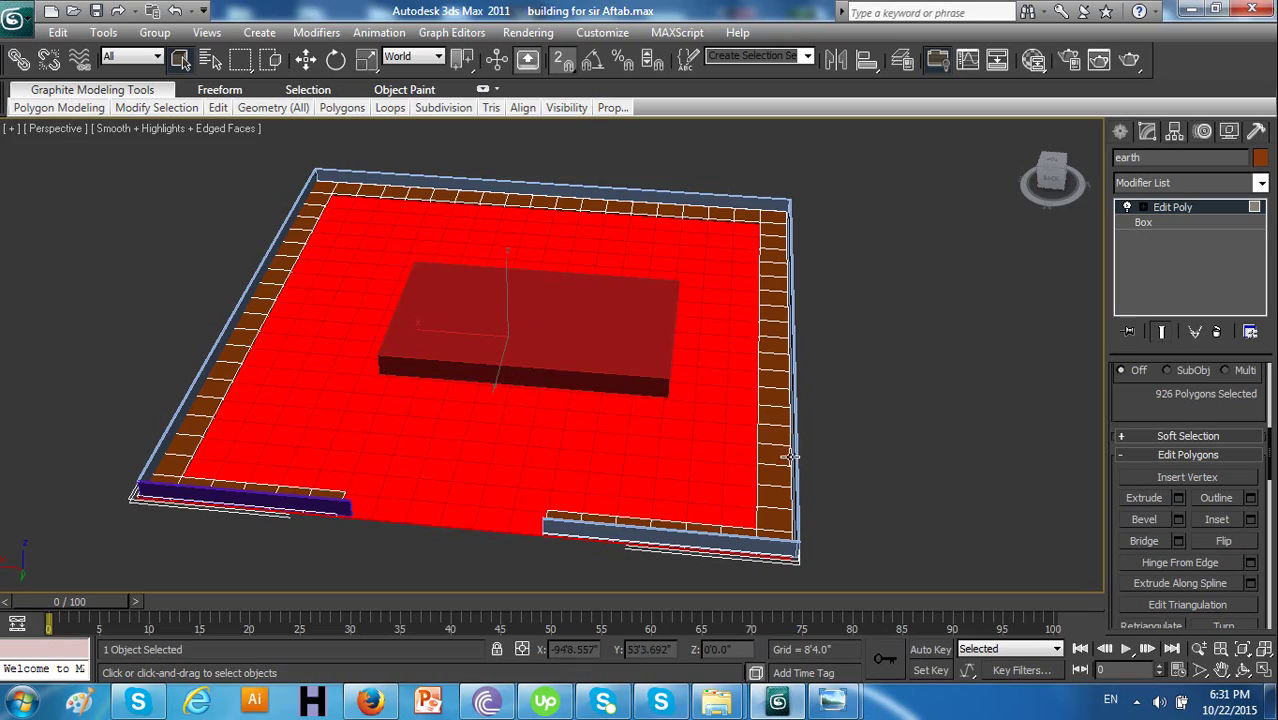
middle_click_drag(687, 437, 620, 420, "alt")
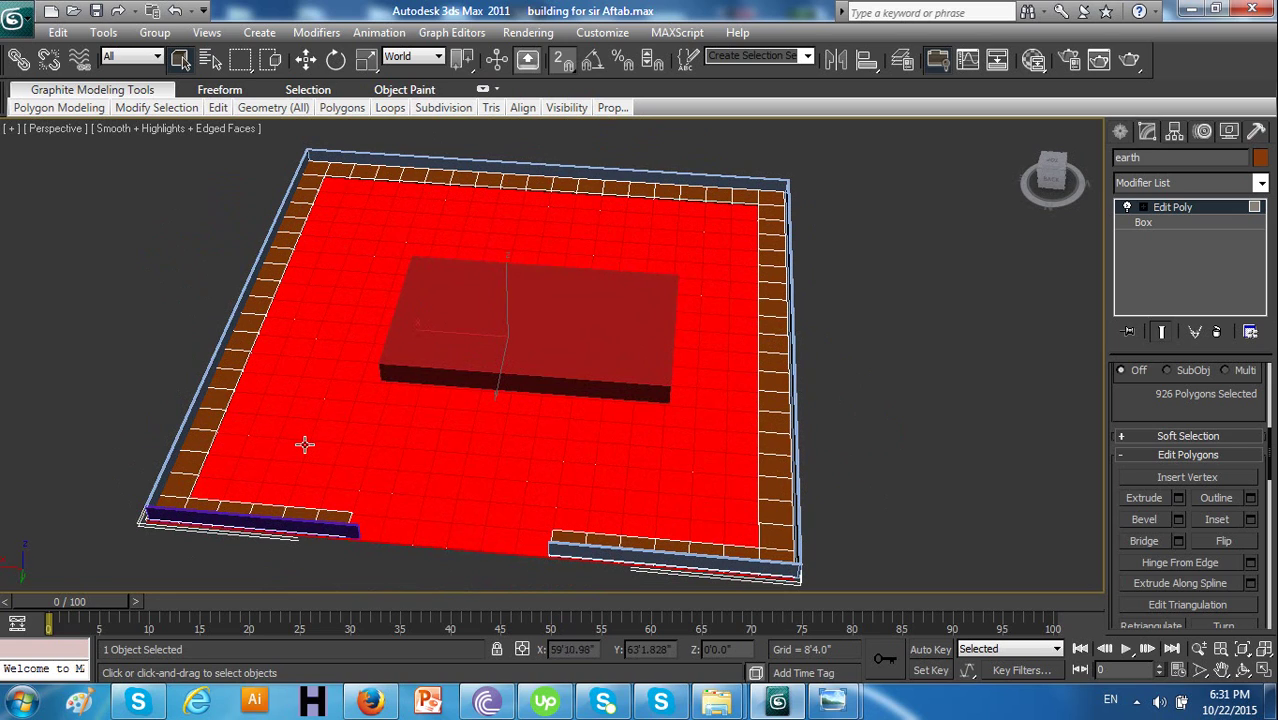
Turn off edged faces and examine the extruded earth close up along the boundary wall and its front corner
key("F4")
middle_click_drag(411, 465, 474, 465, "alt")
scroll(445, 439, "up", 5)
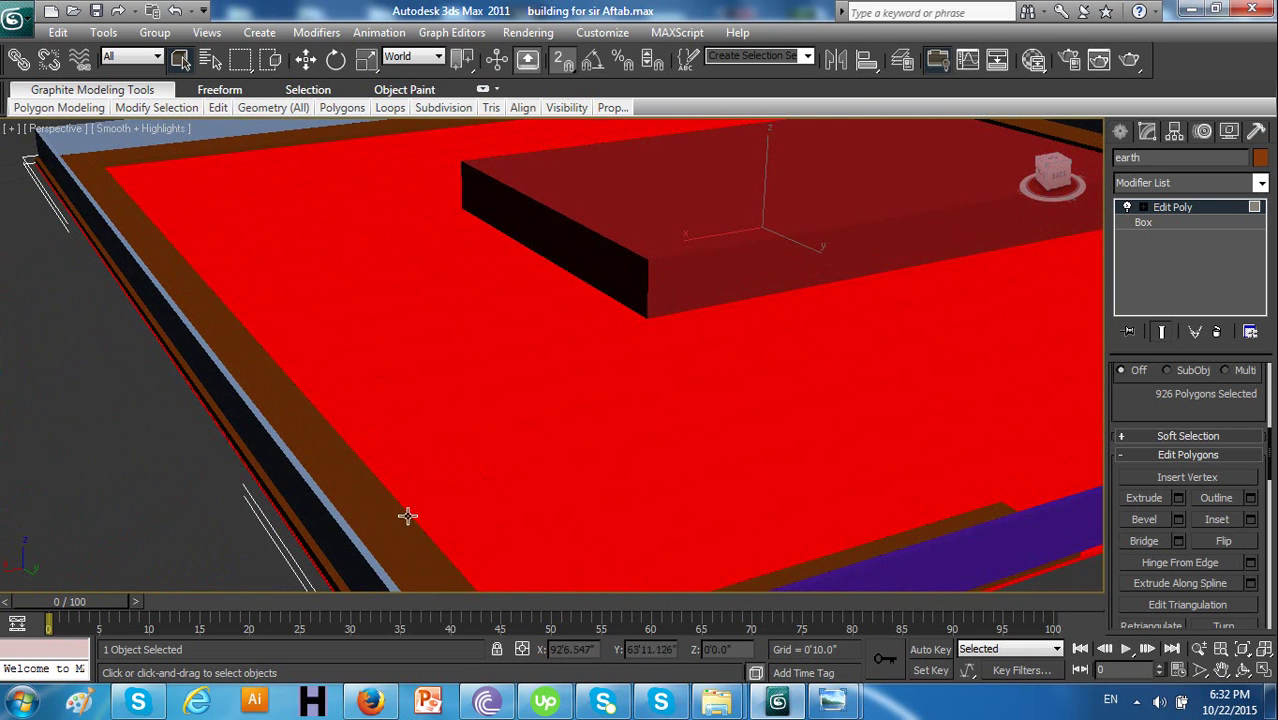
mouse_move(465, 522)
middle_mouse_down("alt")
mouse_move(414, 511)
mouse_move(411, 523)
mouse_move(442, 525)
middle_mouse_up("alt")
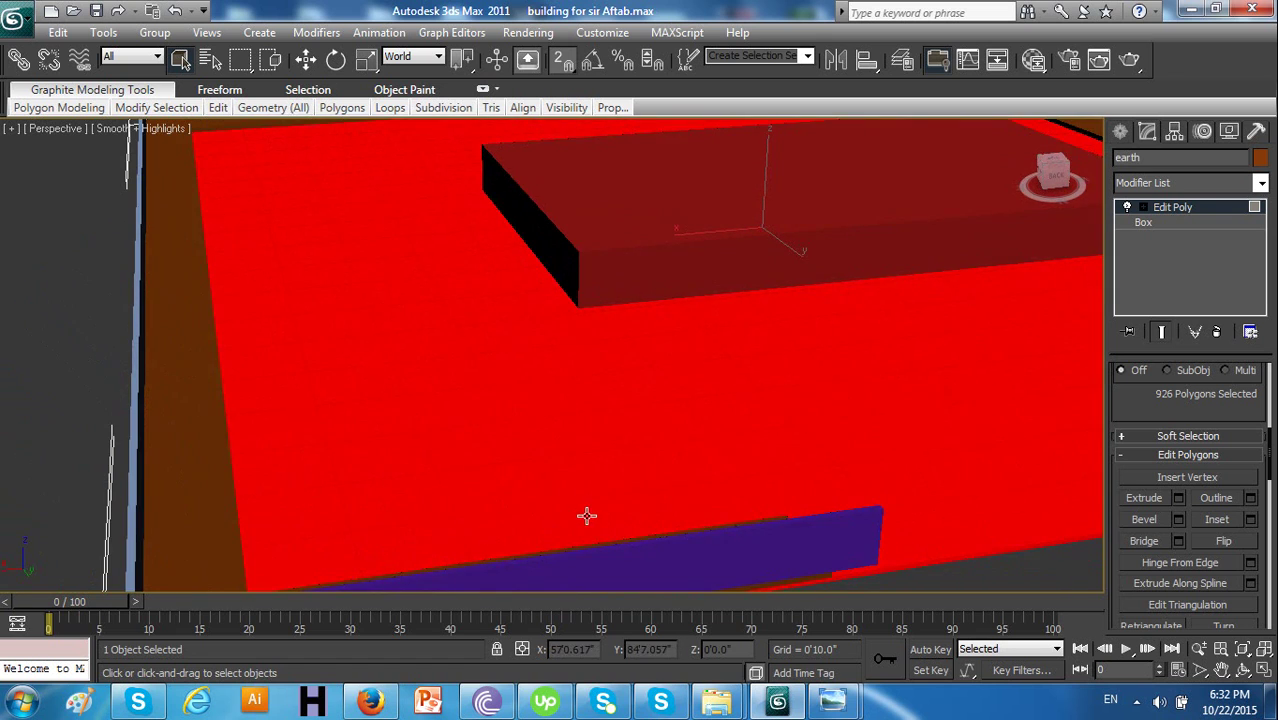
mouse_move(385, 480)
middle_mouse_down("alt")
mouse_move(408, 425)
mouse_move(391, 478)
middle_mouse_up("alt")
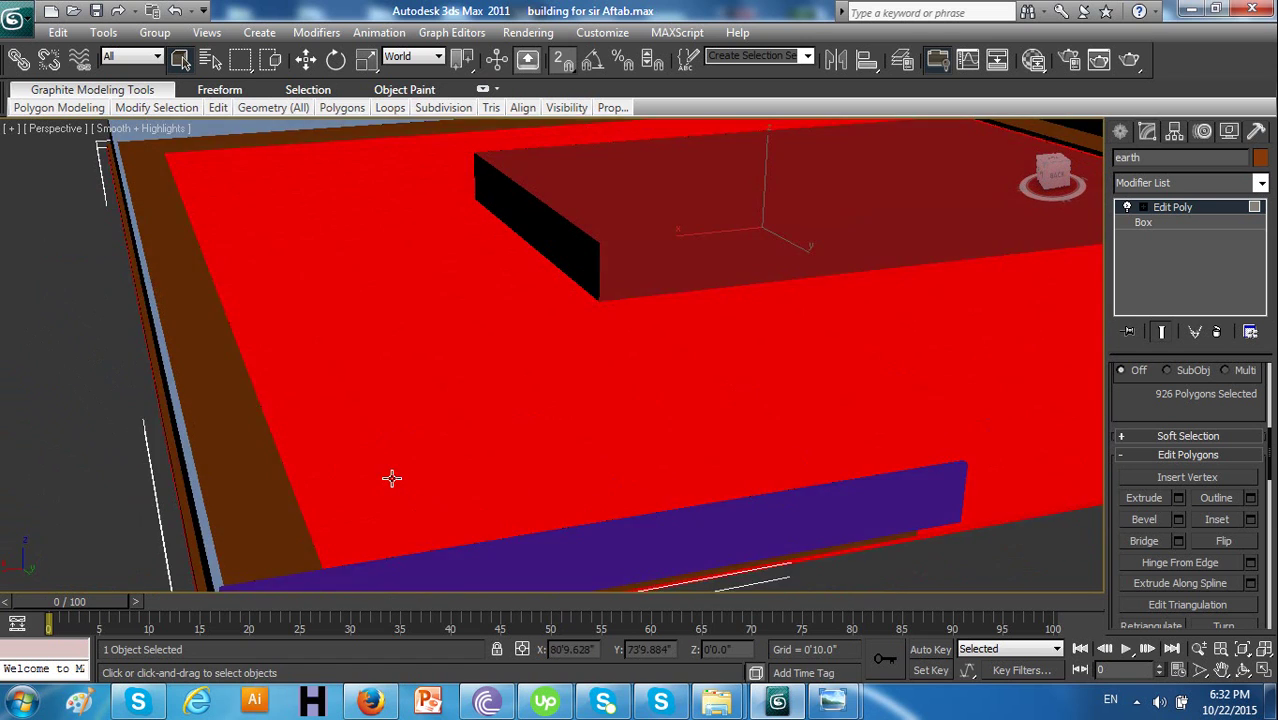
left_click(254, 480)
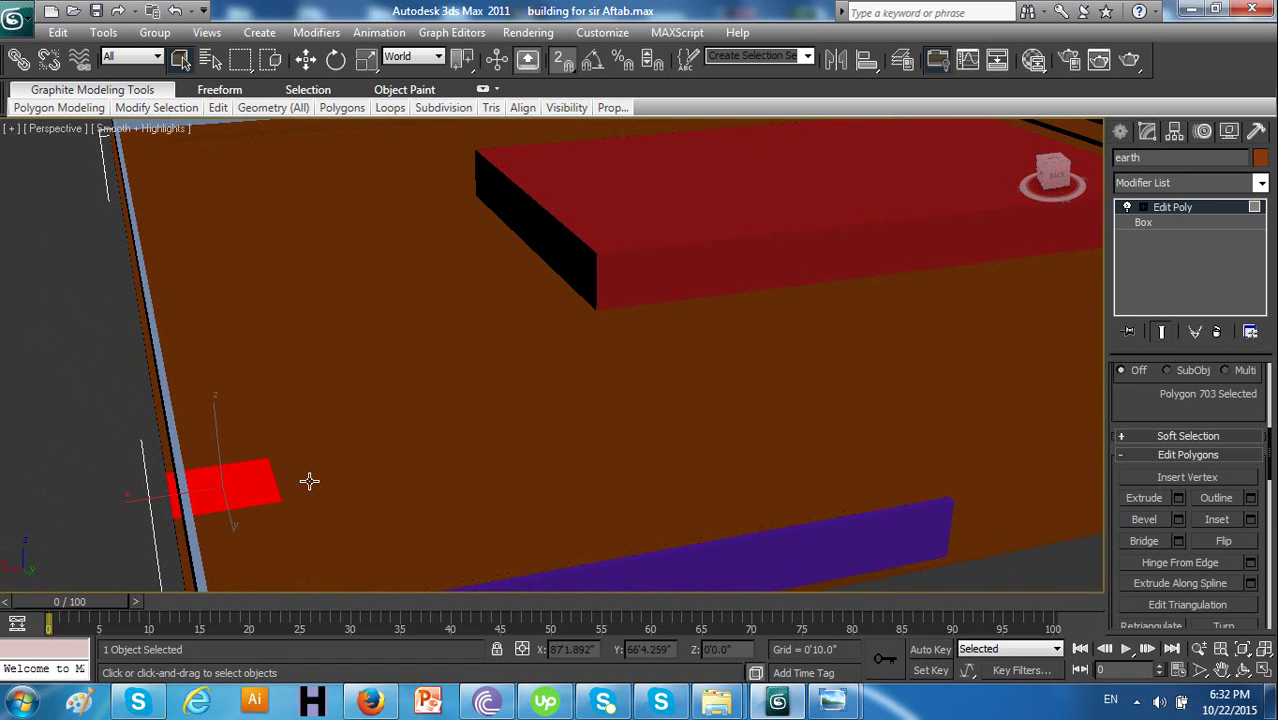
key("ctrl+z")
middle_click_drag(658, 465, 630, 484, "alt")
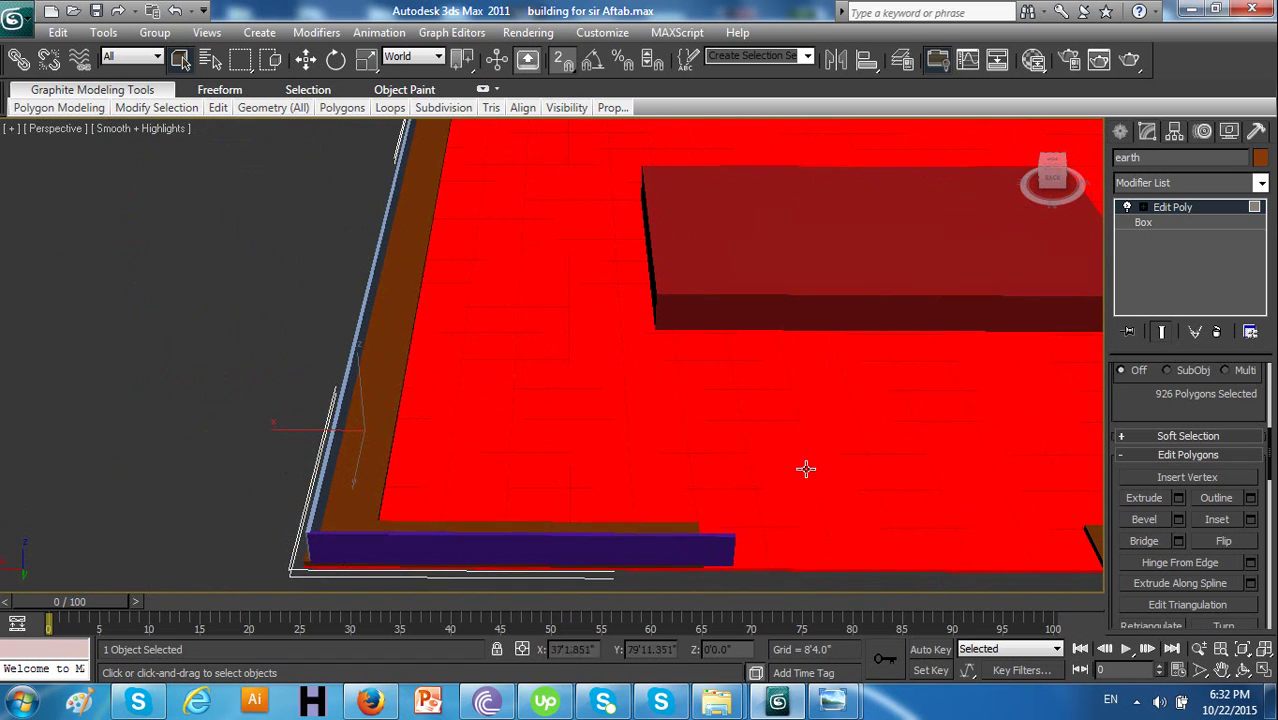
left_click(1178, 498)
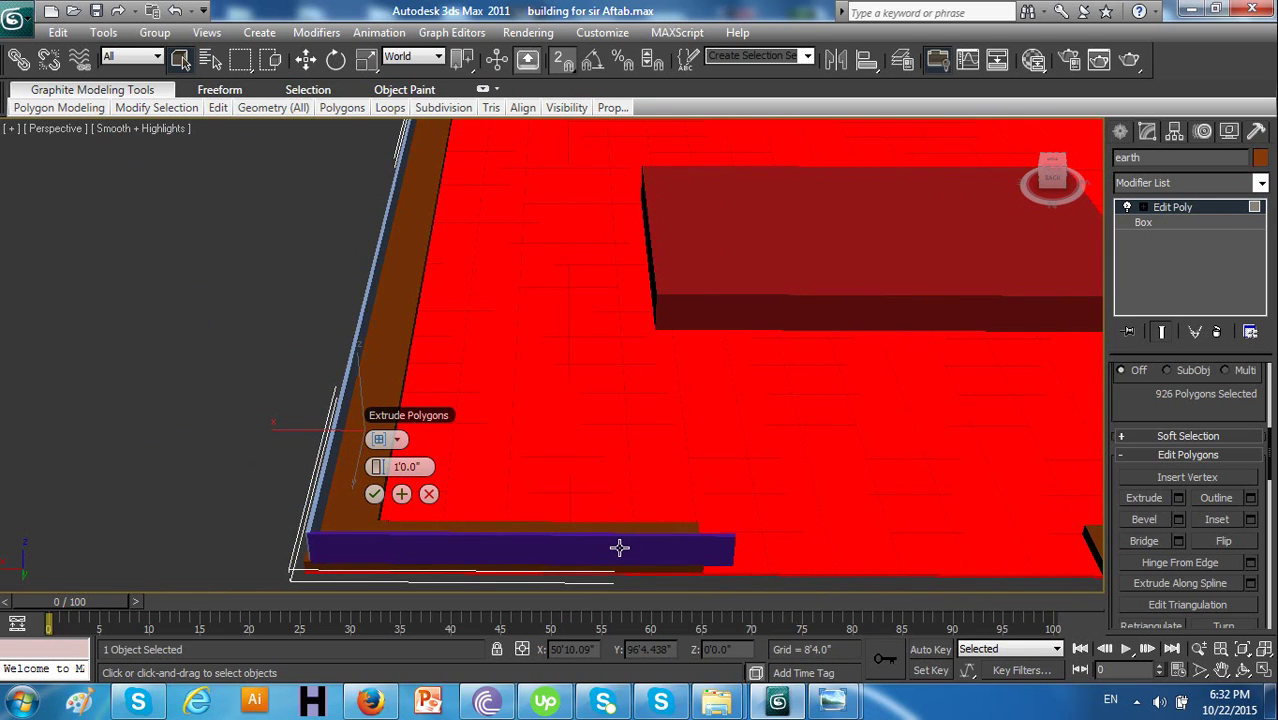
left_click(428, 494)
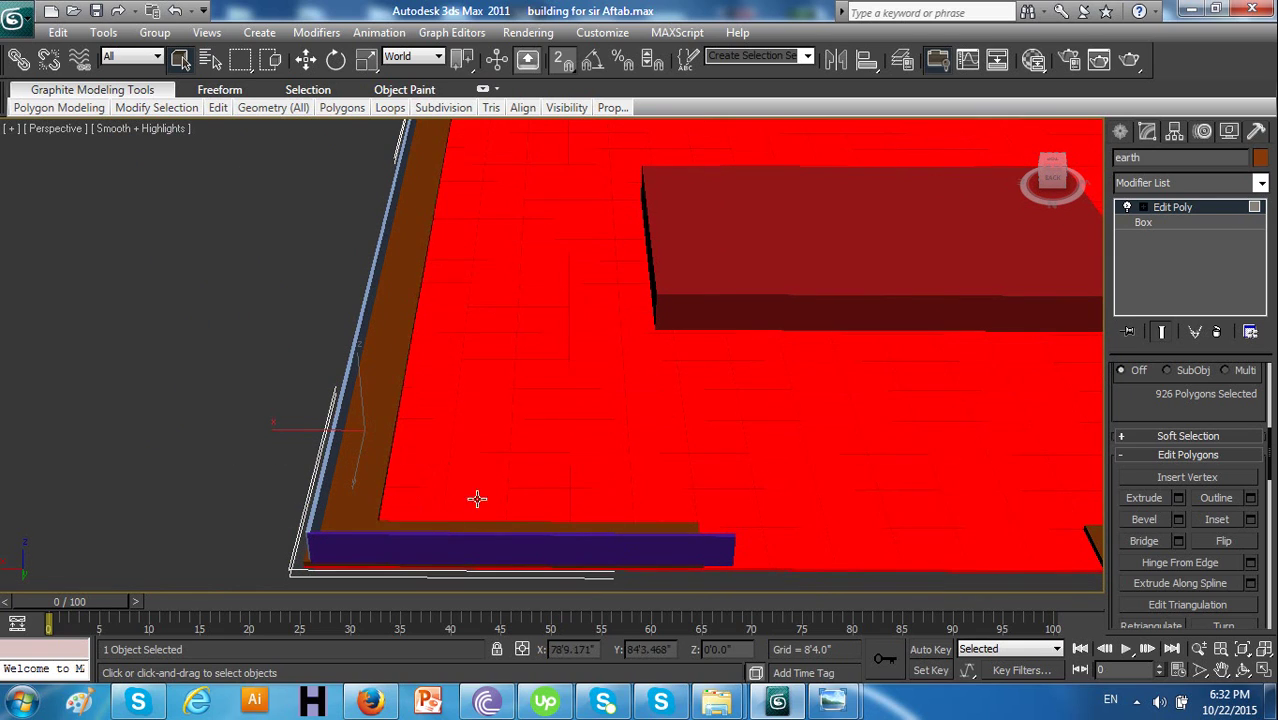
Turn edged faces back on and select three adjoining earth polygons in front of the base box, starting at its front corner
middle_click_drag(785, 515, 678, 408, "alt")
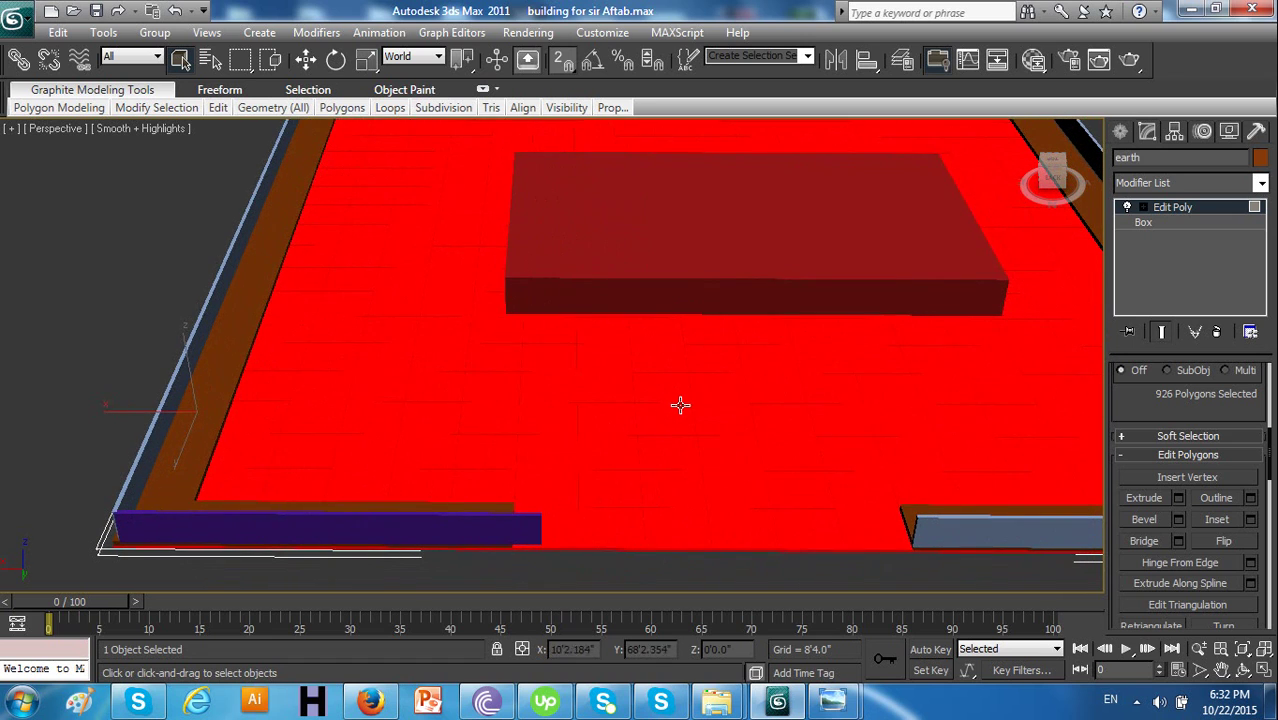
left_click(678, 408)
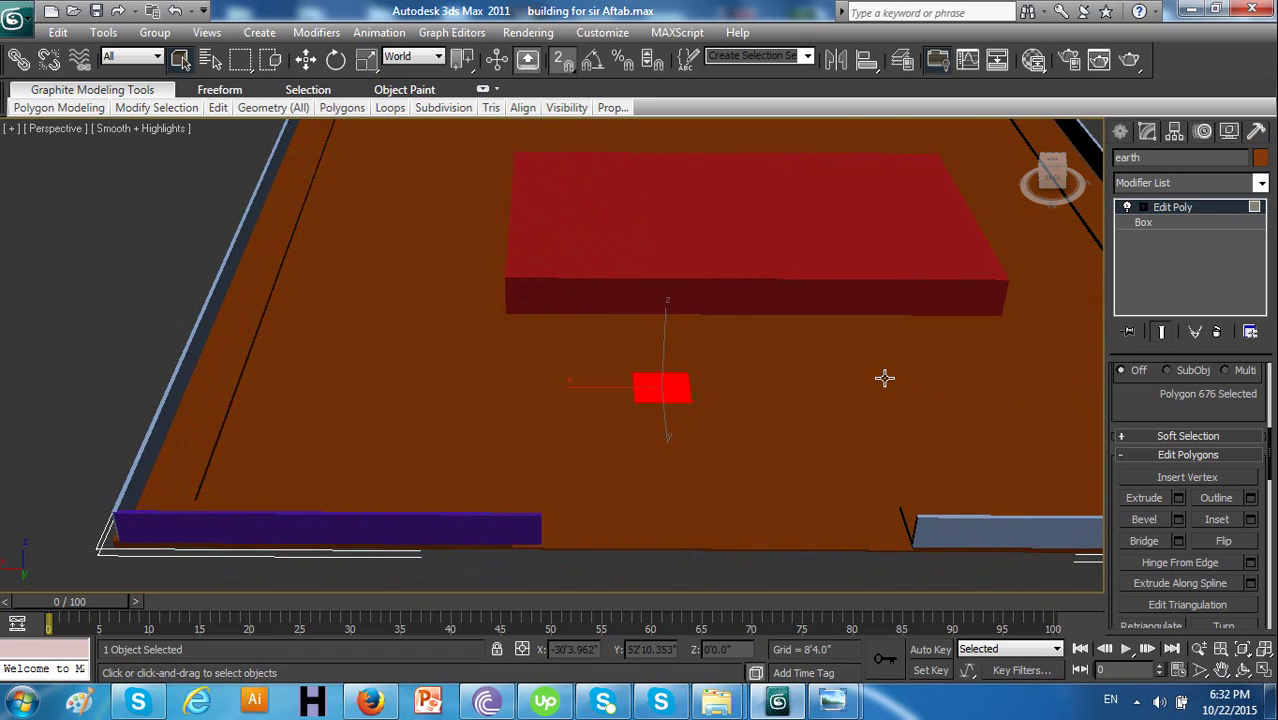
key("F4")
left_click(720, 388)
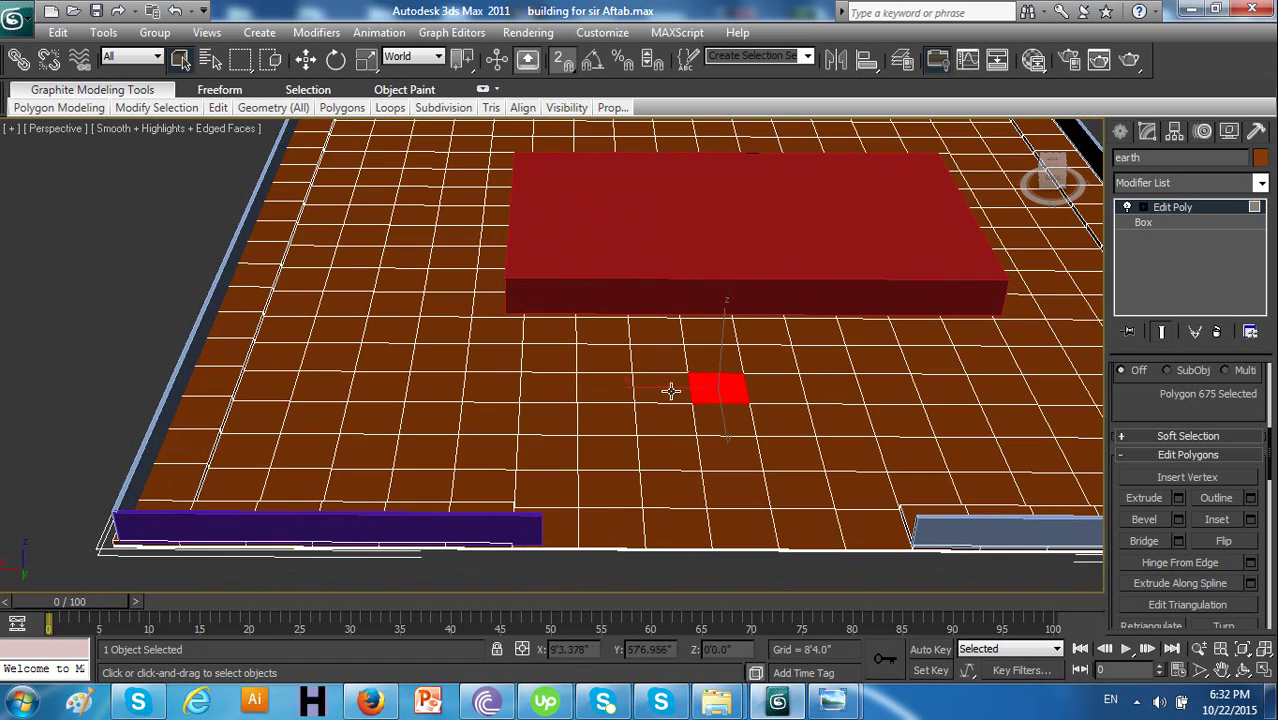
left_click(545, 358)
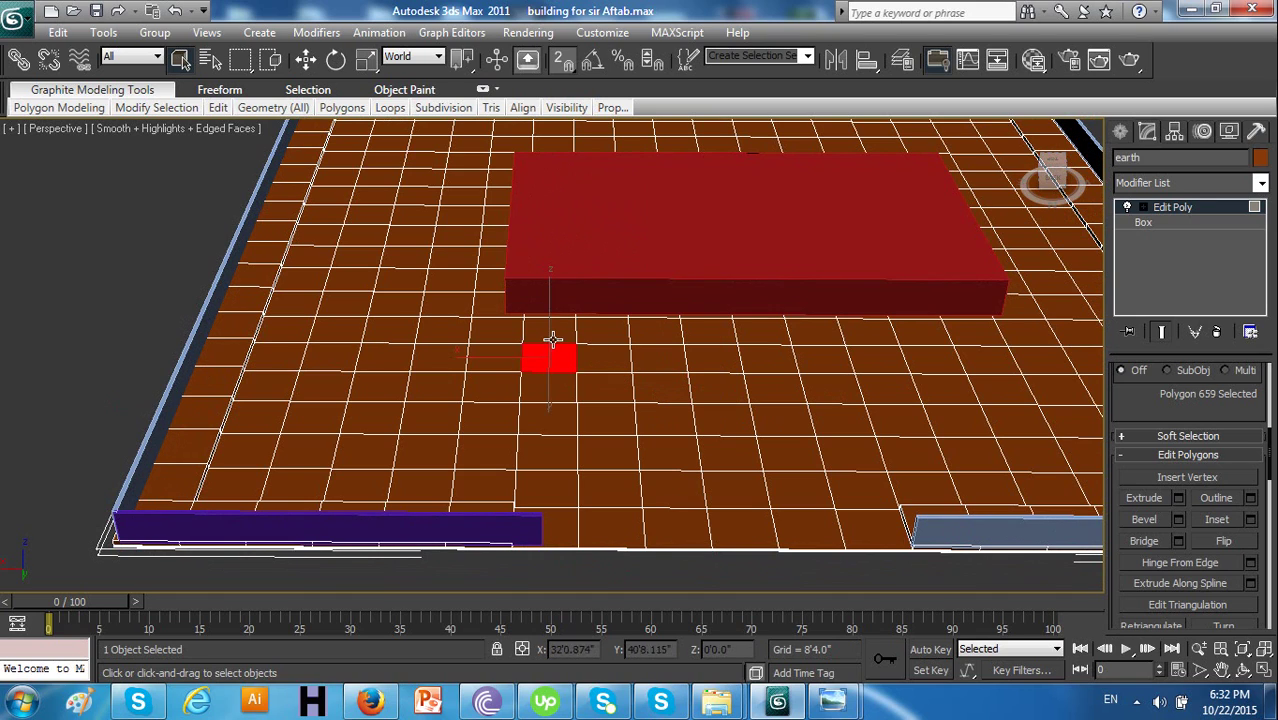
left_click(568, 338, "ctrl")
left_click(610, 360, "ctrl")
Add a block of earth polygons three wide and four deep, reaching from near the base box toward the gate opening, to the selection
left_click(658, 386, "ctrl")
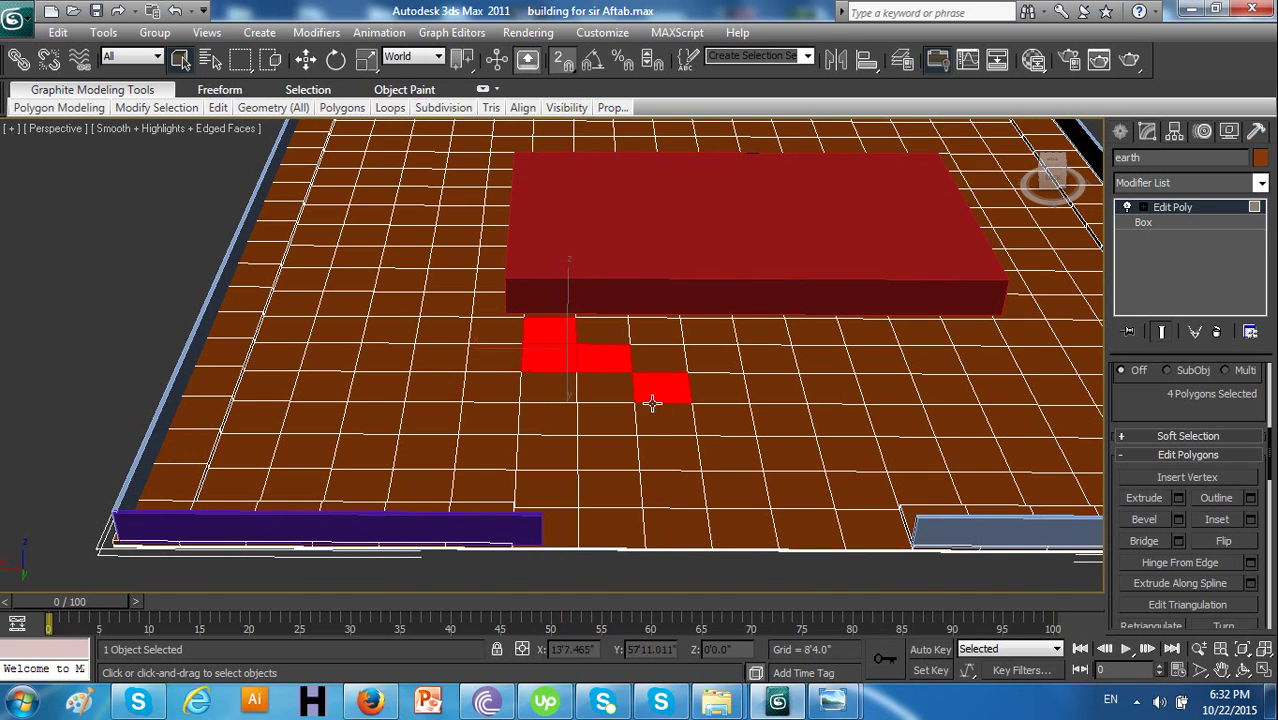
left_click(651, 421, "ctrl")
left_click(652, 441, "ctrl")
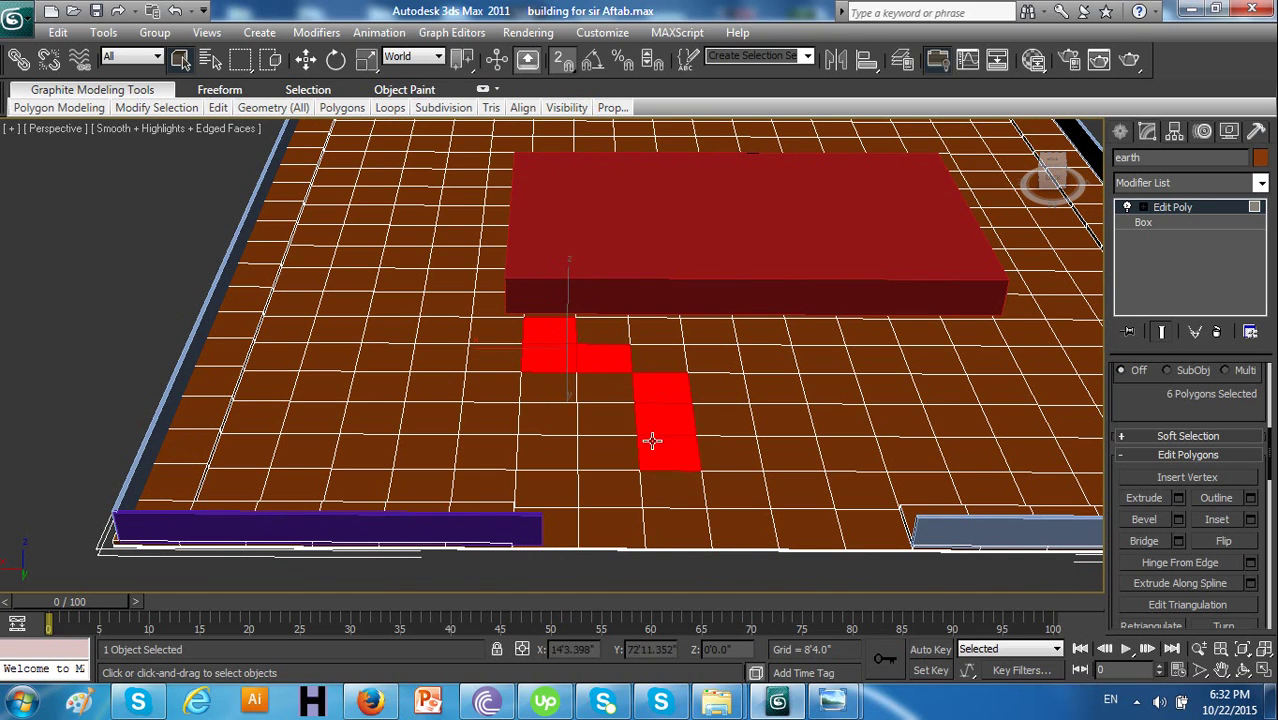
left_click(659, 491, "ctrl")
left_click(755, 491, "ctrl")
left_click(787, 491, "ctrl")
left_click(790, 452, "ctrl")
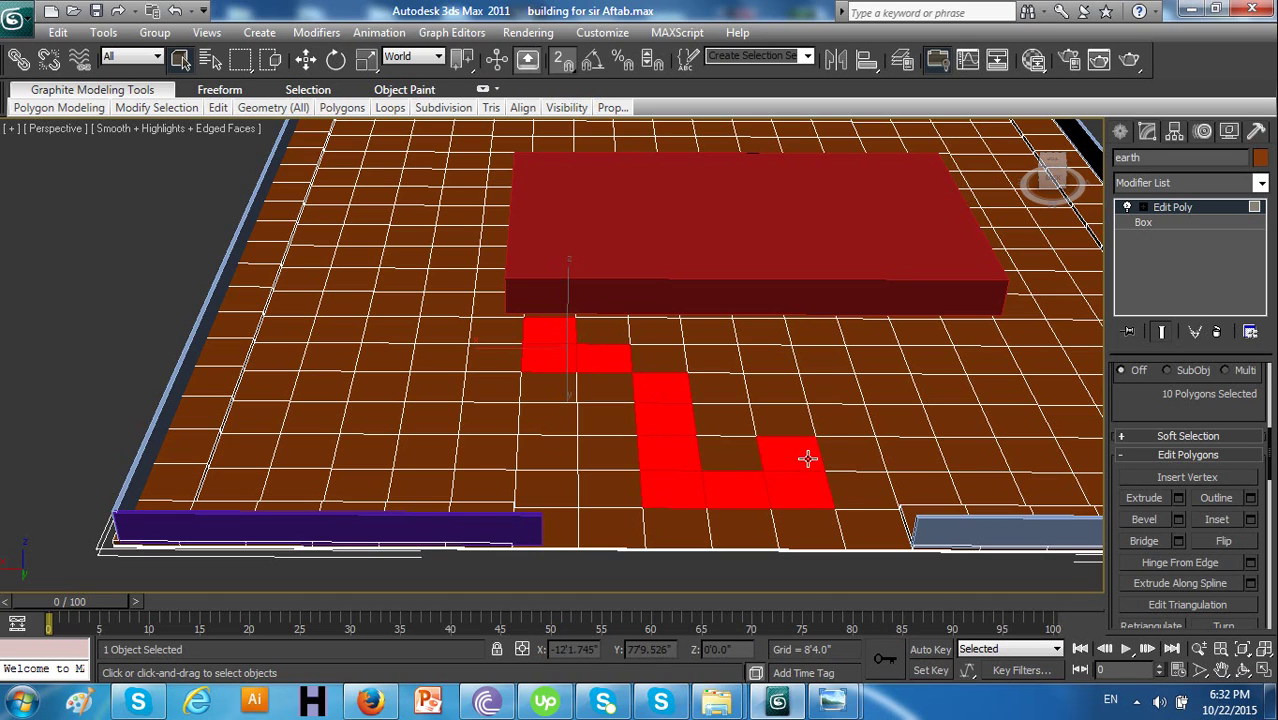
left_click(738, 452, "ctrl")
left_click(780, 421, "ctrl")
left_click(726, 416, "ctrl")
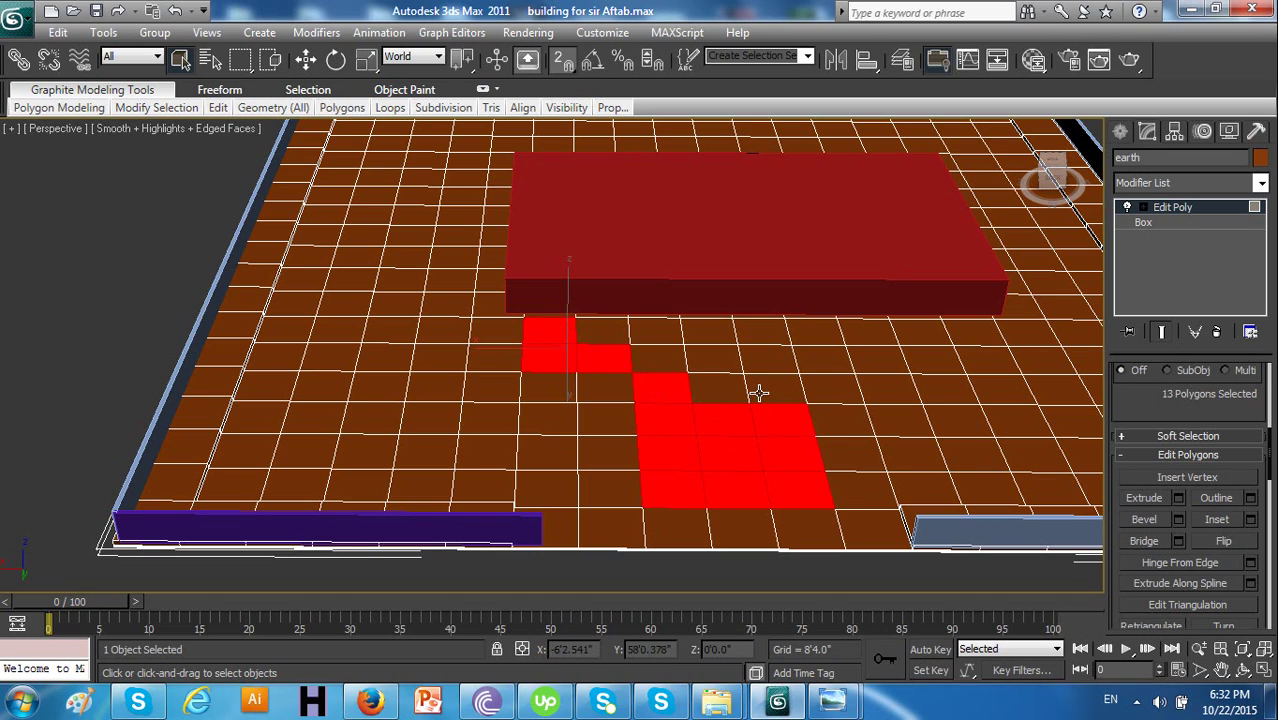
left_click(759, 393, "ctrl")
left_click(718, 388, "ctrl")
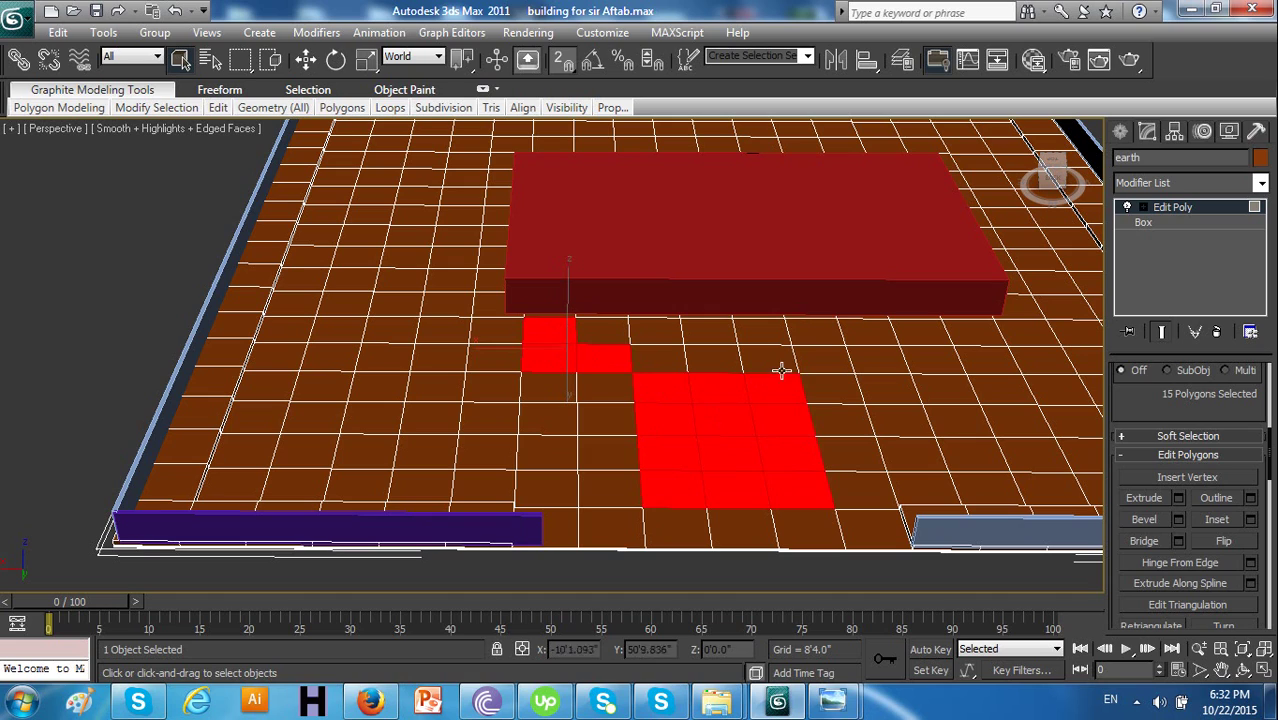
Add the remaining polygons of a strip two rows deep and seven polygons wide along the front of the base box to the selection
left_click(832, 365, "ctrl")
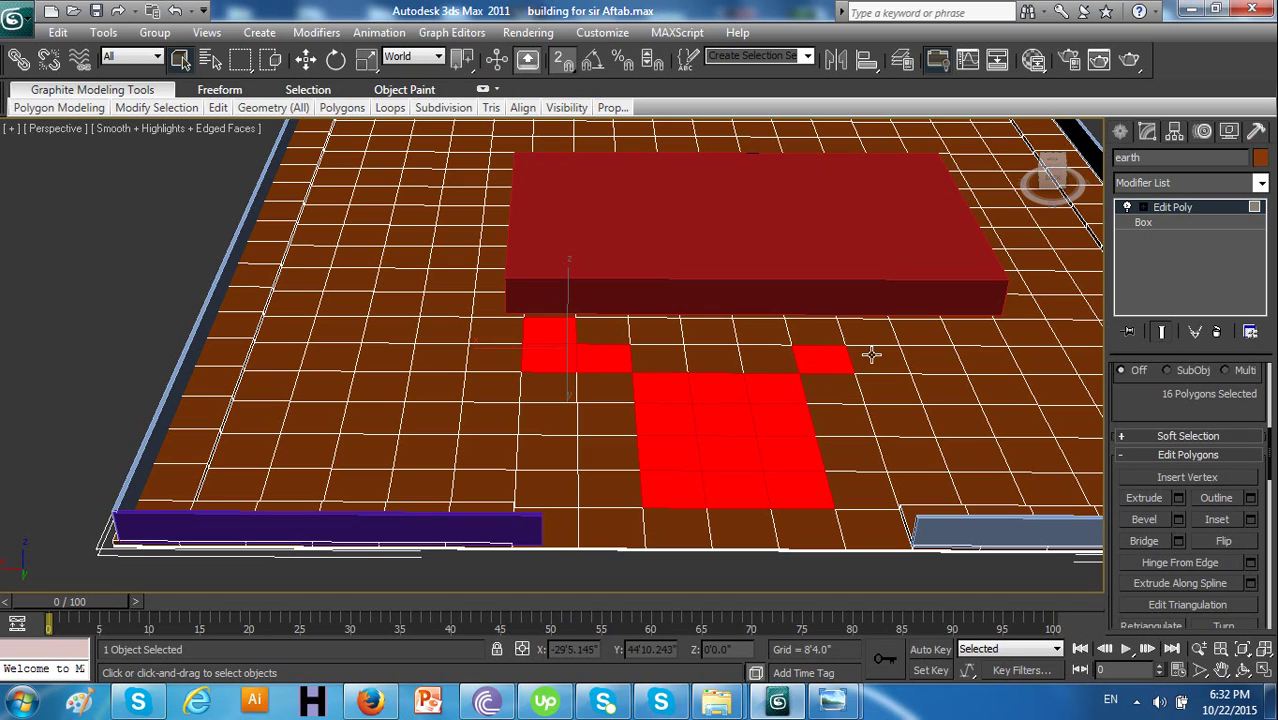
left_click(836, 336, "ctrl")
left_click(777, 358, "ctrl")
left_click(759, 331, "ctrl")
left_click(720, 334, "ctrl")
left_click(700, 355, "ctrl")
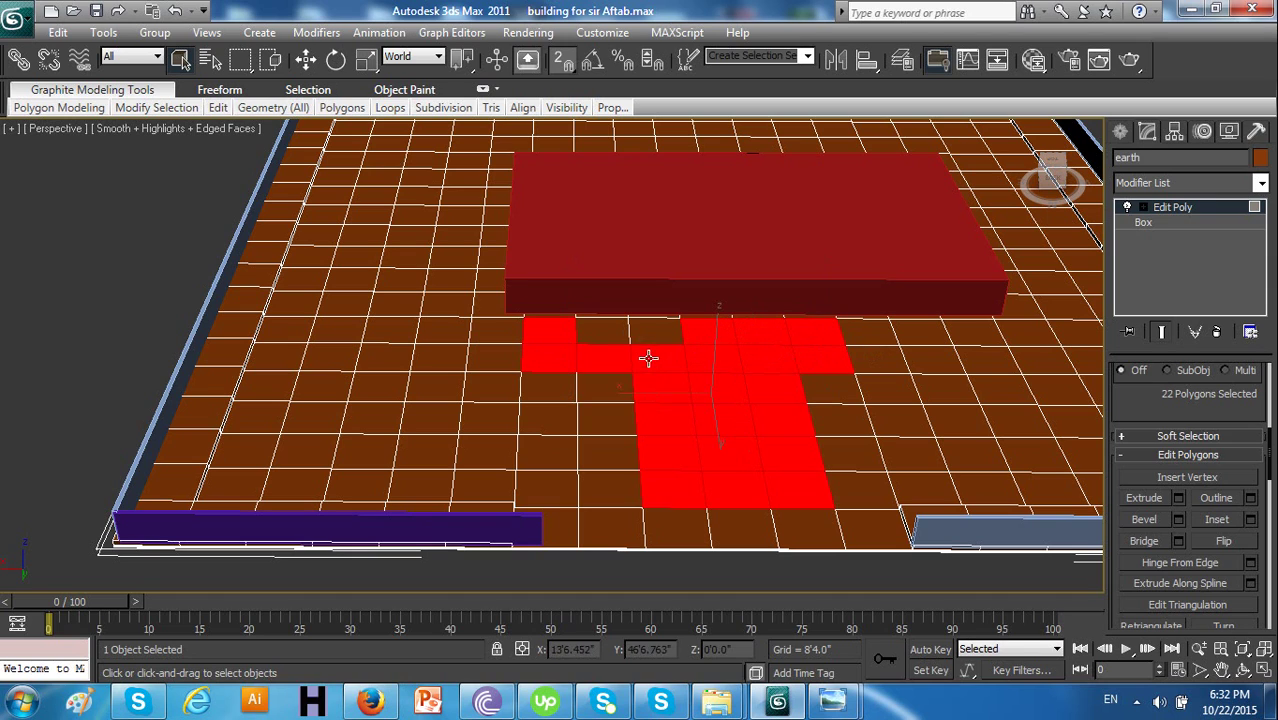
left_click(656, 330, "ctrl")
left_click(607, 335, "ctrl")
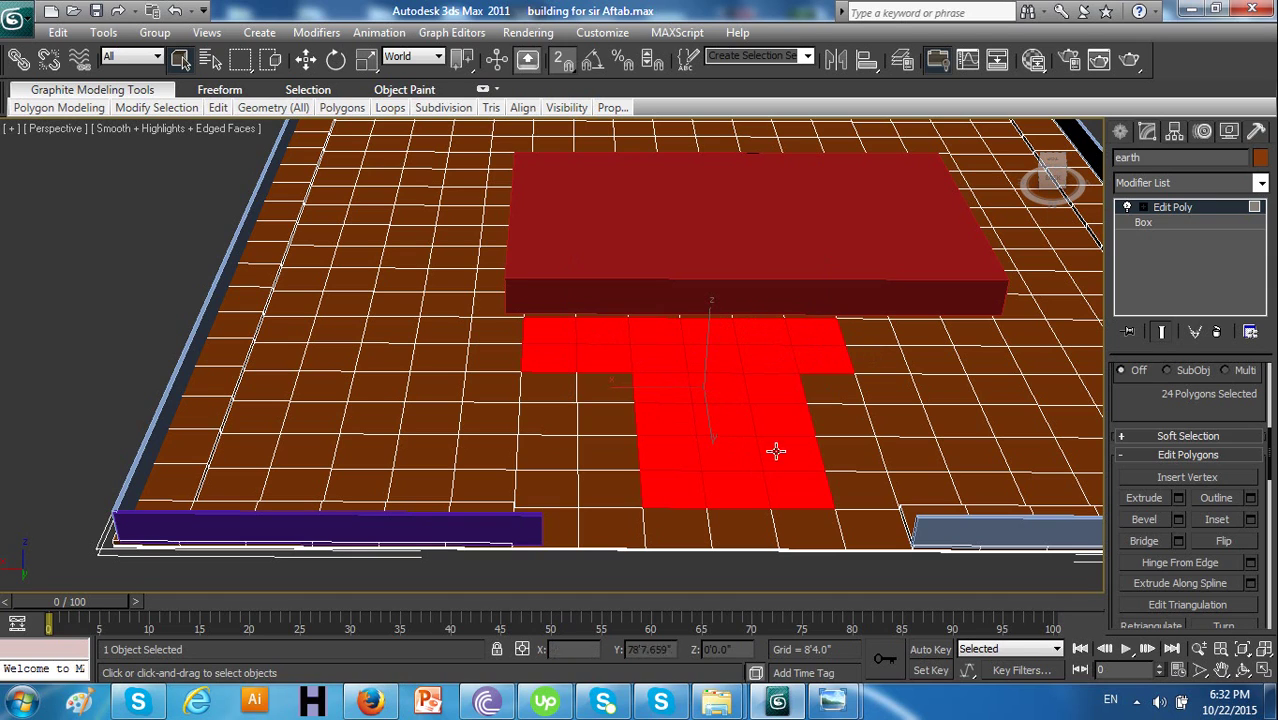
left_click(878, 366, "ctrl")
left_click(878, 333, "ctrl")
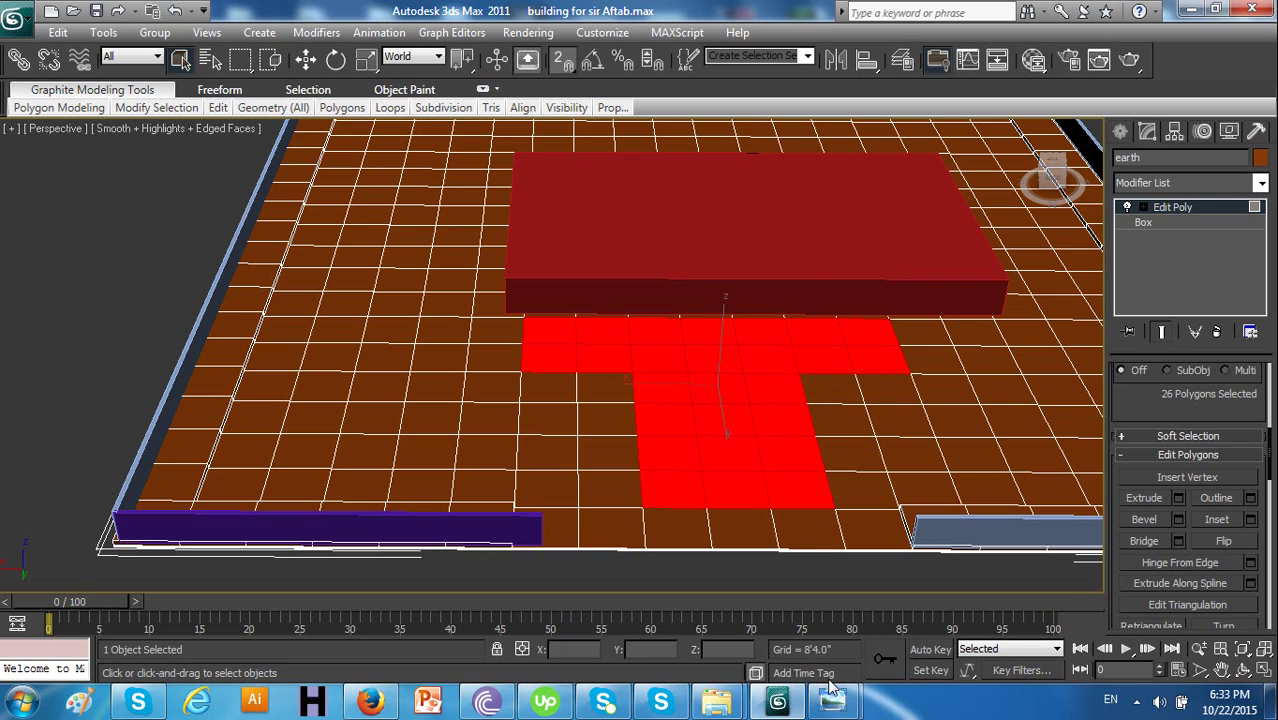
Switch to the reference photo buidlign.jpg in Windows Photo Viewer, examine the ground in front of the house, and return to 3ds Max
mouse_move(832, 700)
left_click(921, 641)
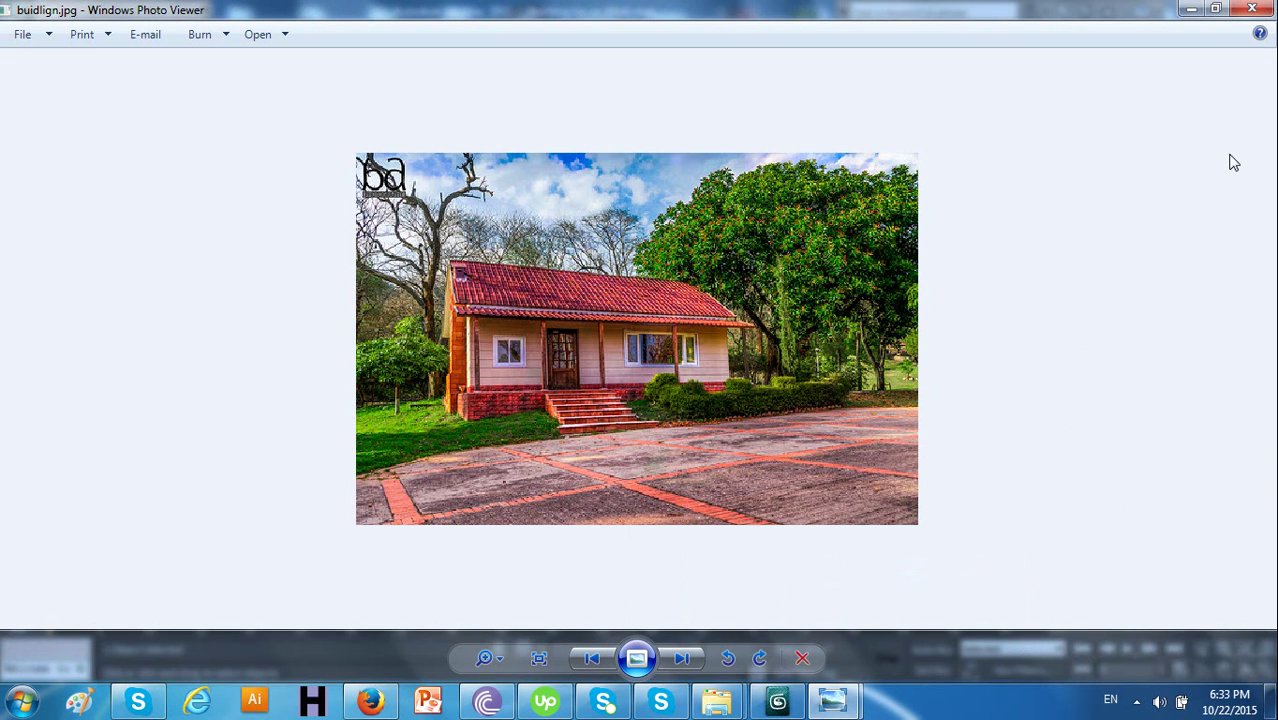
left_click(1191, 9)
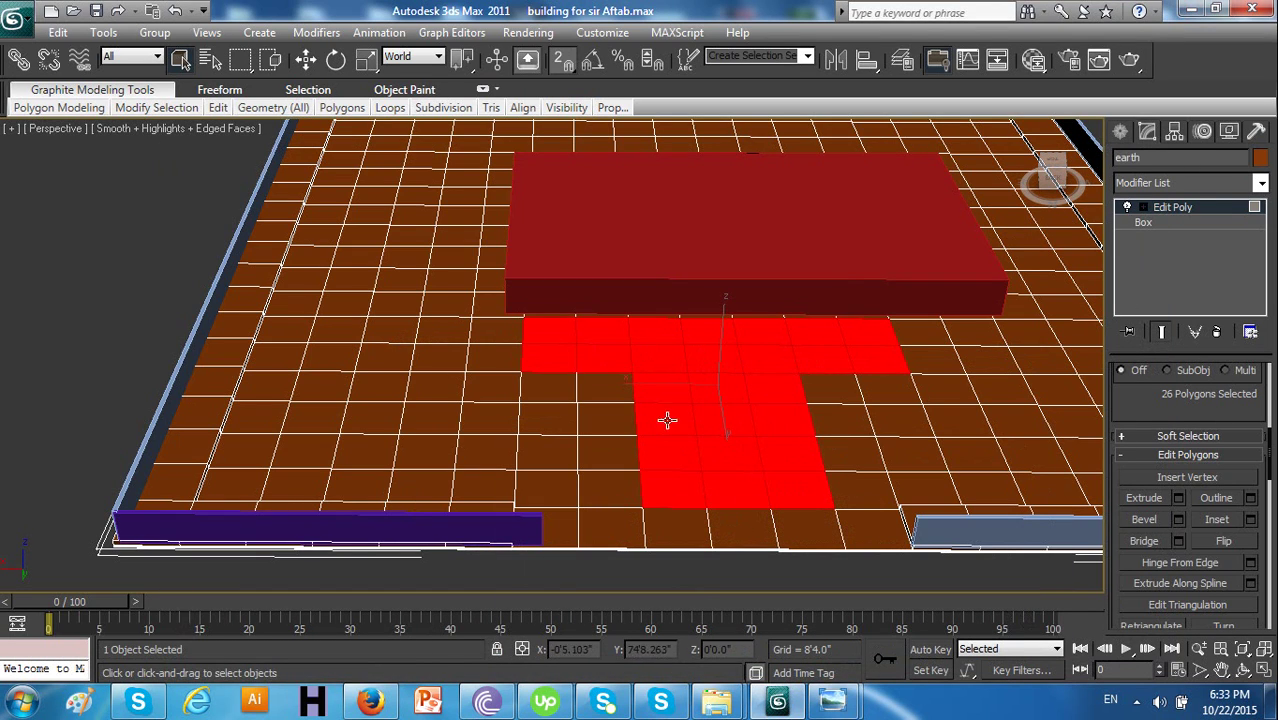
Extrude the selected T-shaped group of earth polygons in front of the base box by 1'0.0"
left_click(1179, 499)
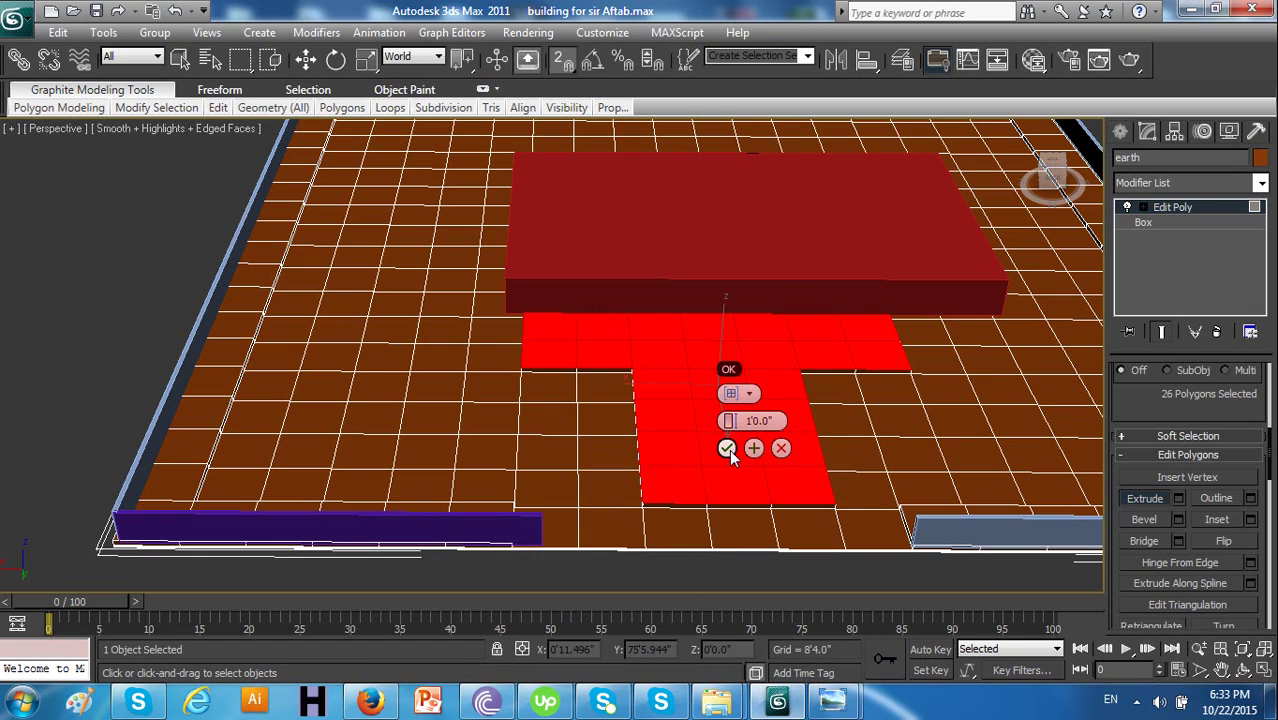
left_click(727, 449)
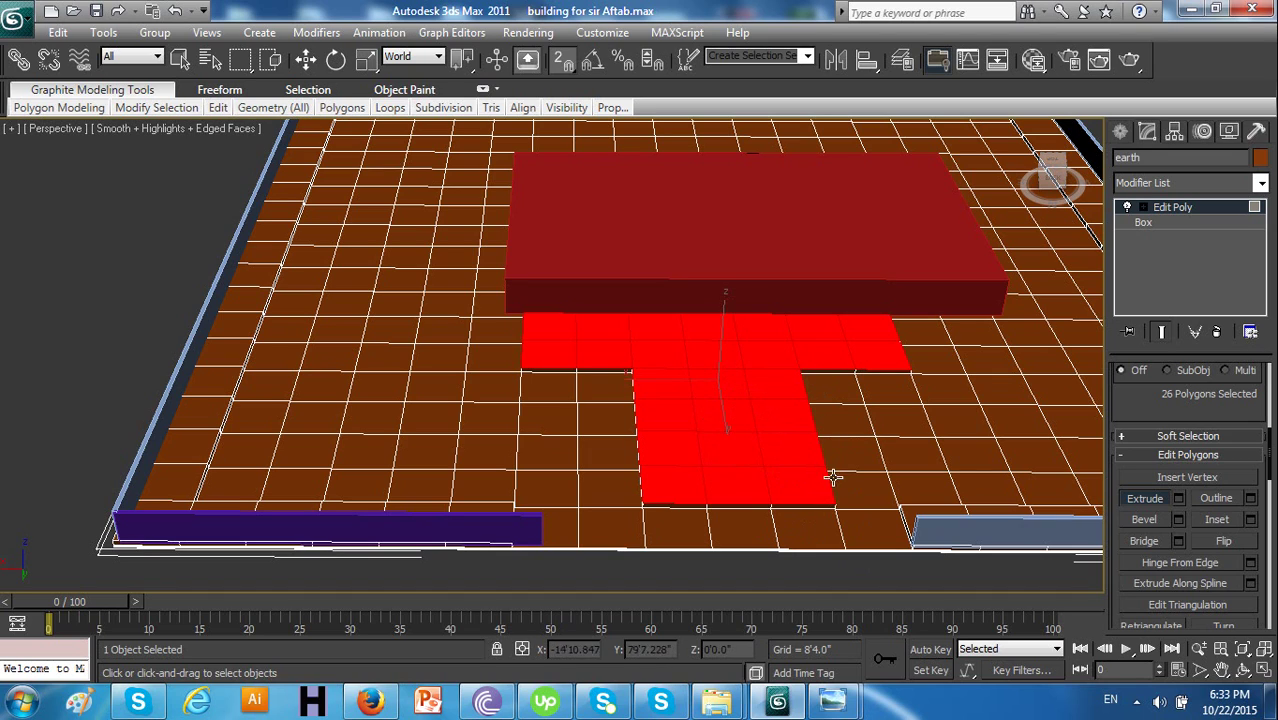
left_click(884, 484)
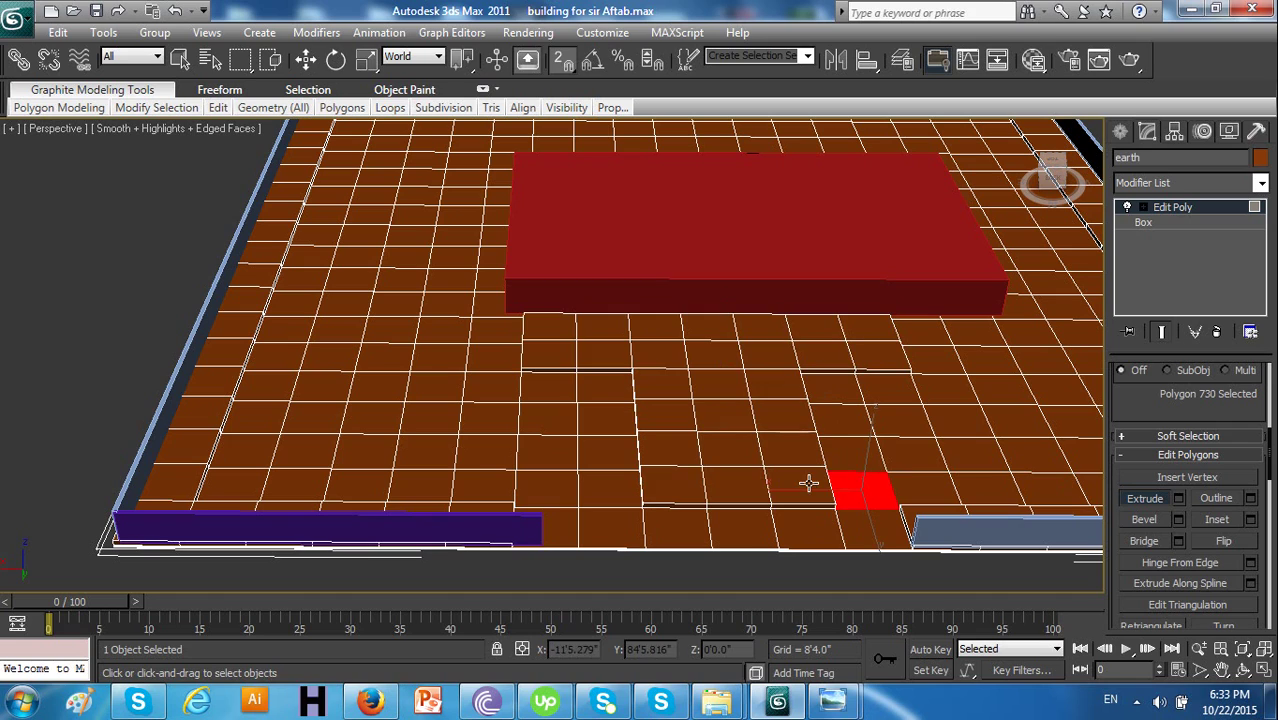
left_click(812, 487)
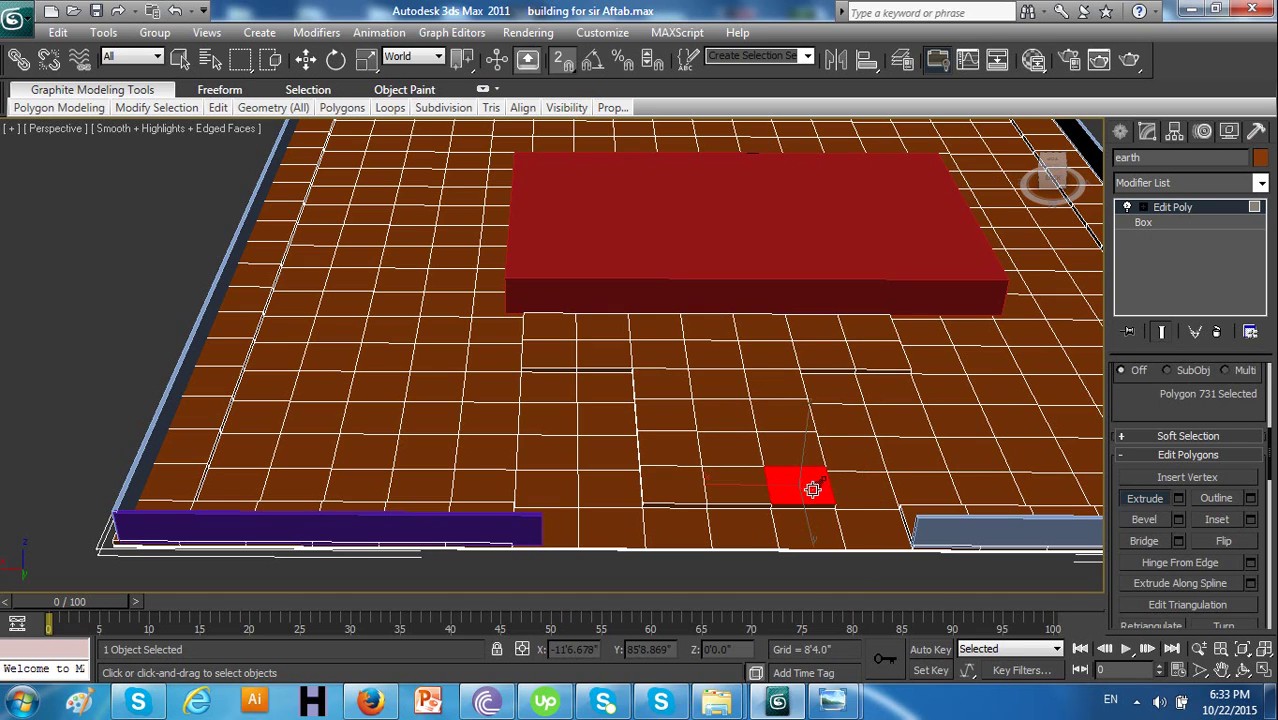
left_click(741, 476)
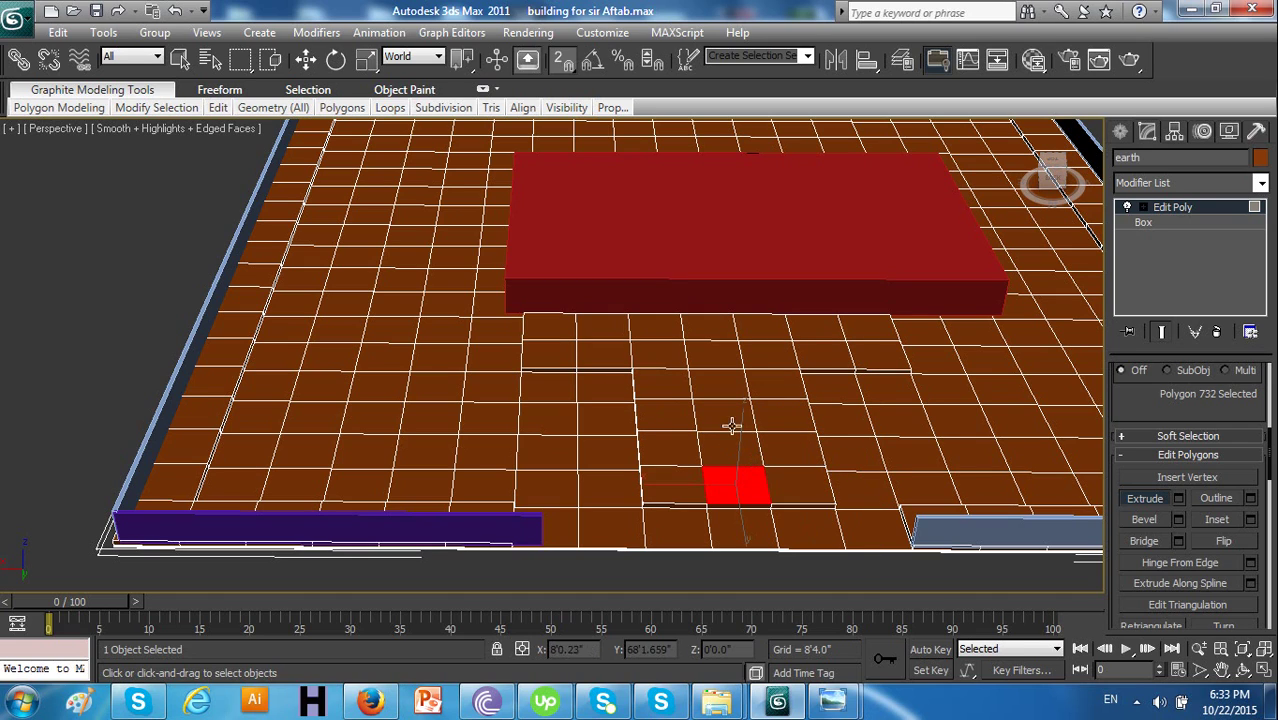
left_click(794, 478)
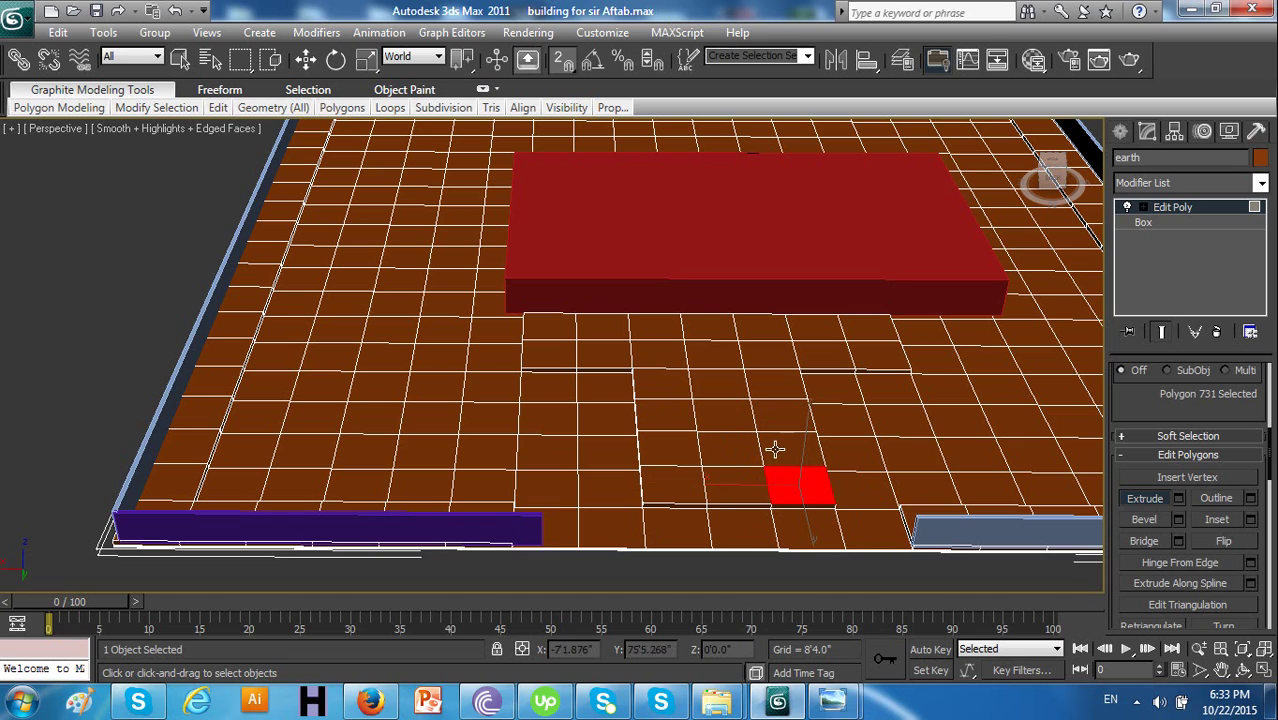
left_click(786, 442)
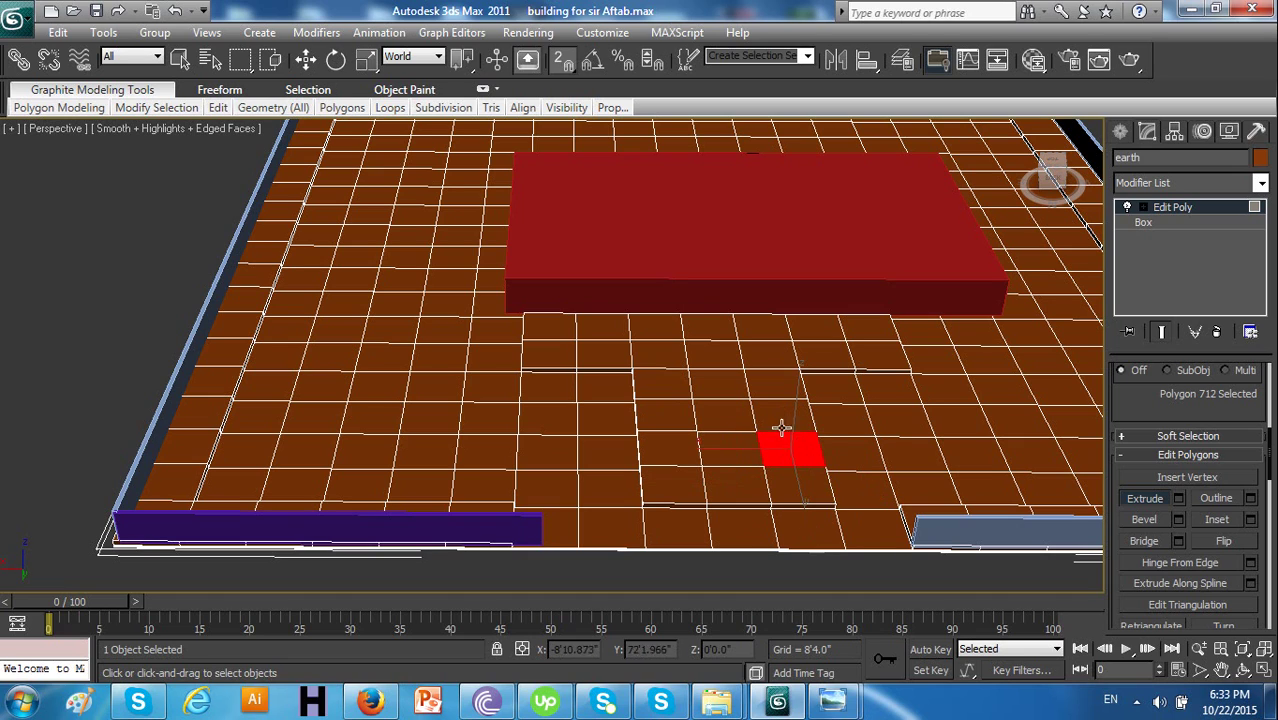
Select the raised block of earth polygons three wide and four deep that runs toward the gate opening
left_click(686, 486)
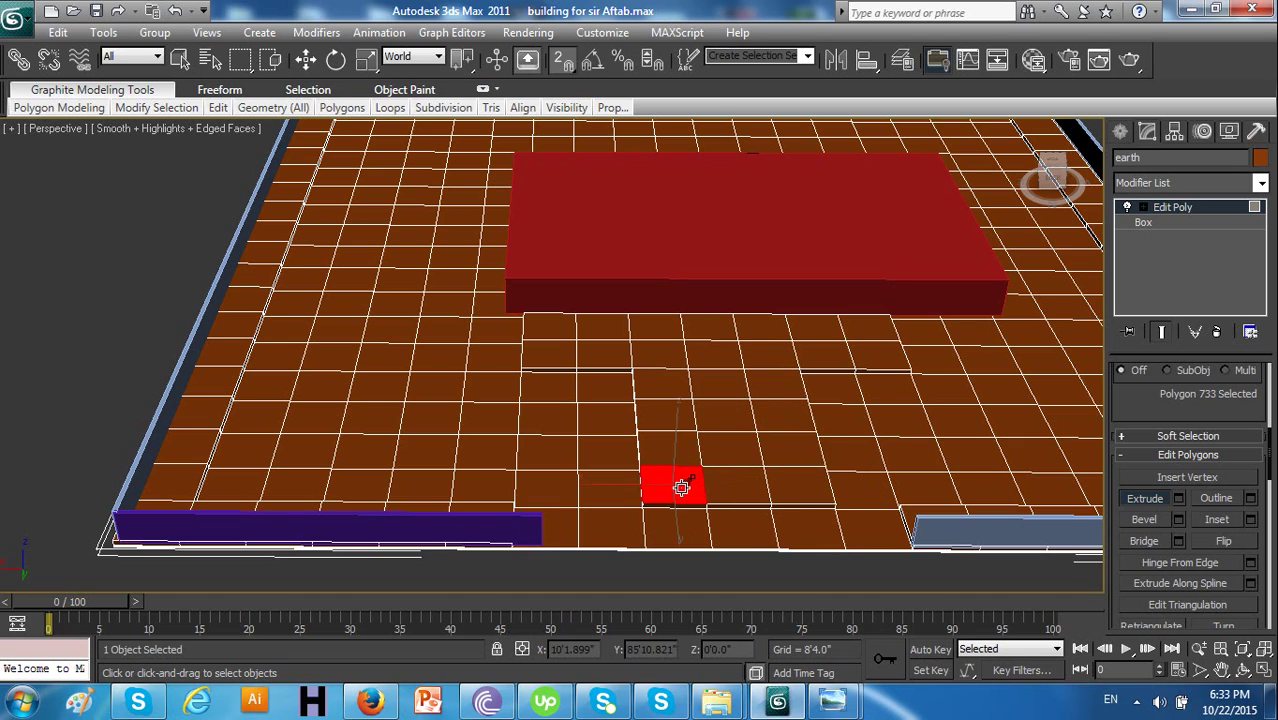
left_click(686, 455, "ctrl")
left_click(726, 488, "ctrl")
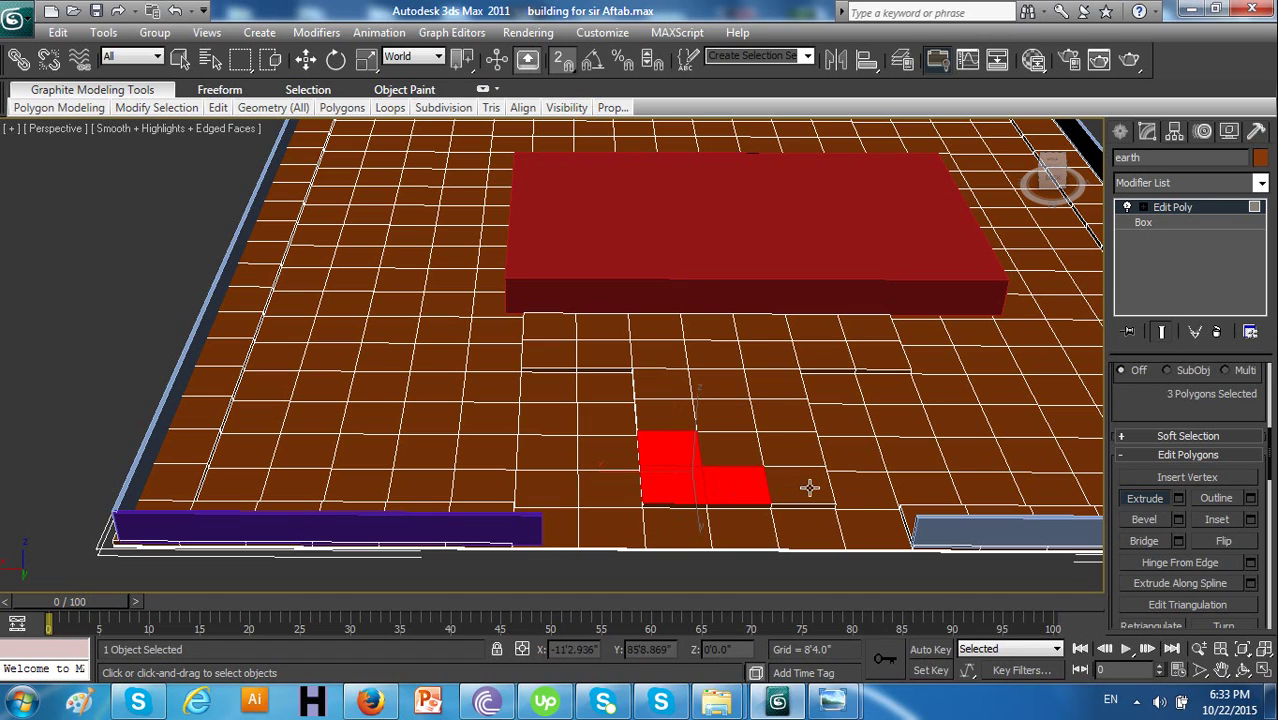
left_click(812, 485, "ctrl")
left_click(796, 460, "ctrl")
left_click(747, 451, "ctrl")
left_click(722, 425, "ctrl")
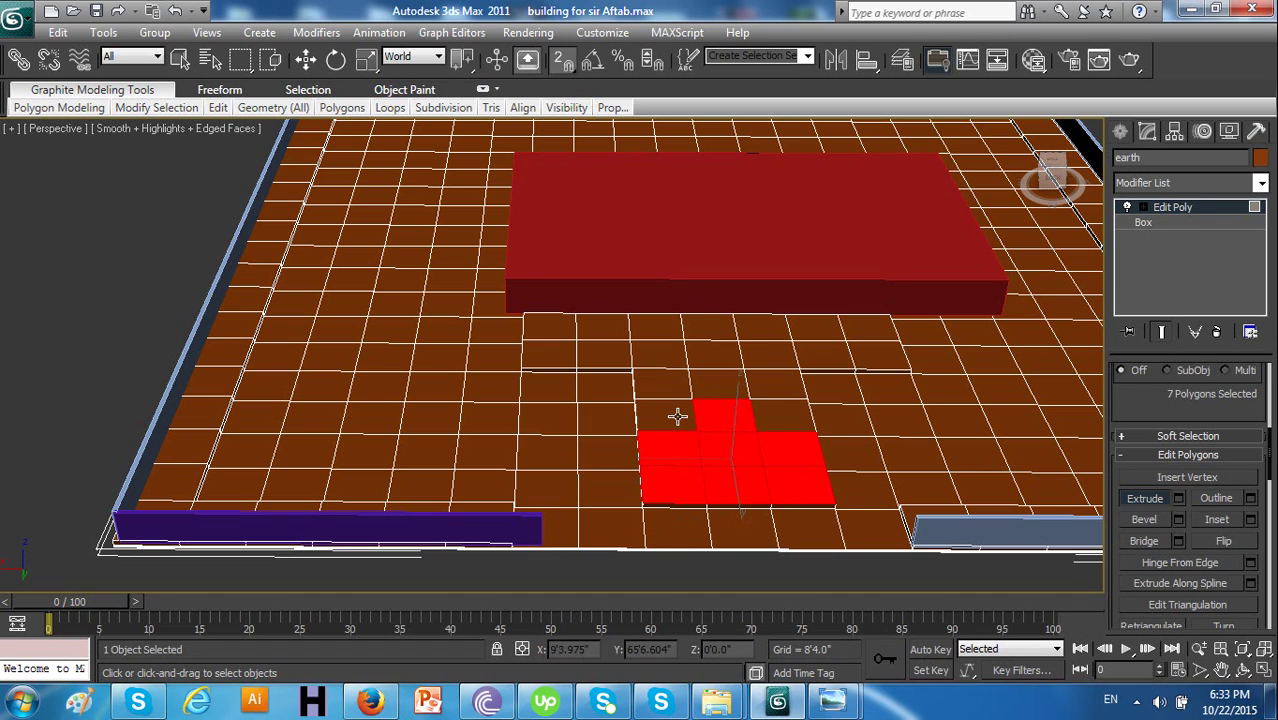
left_click(677, 415, "ctrl")
left_click(677, 393, "ctrl")
left_click(719, 386, "ctrl")
left_click(790, 412, "ctrl")
left_click(785, 382, "ctrl")
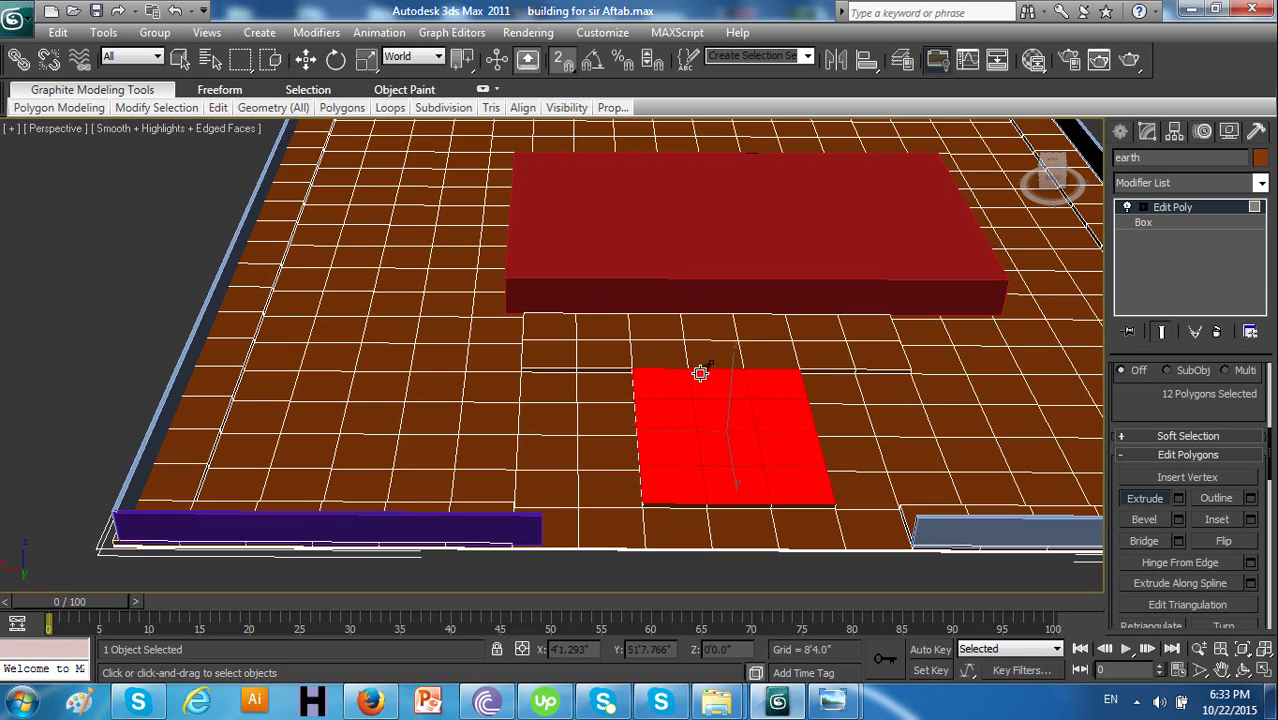
Add the raised strip of polygons, seven wide and two rows deep along the front of the base box, to the selection
left_click(603, 348, "ctrl")
left_click(548, 345, "ctrl")
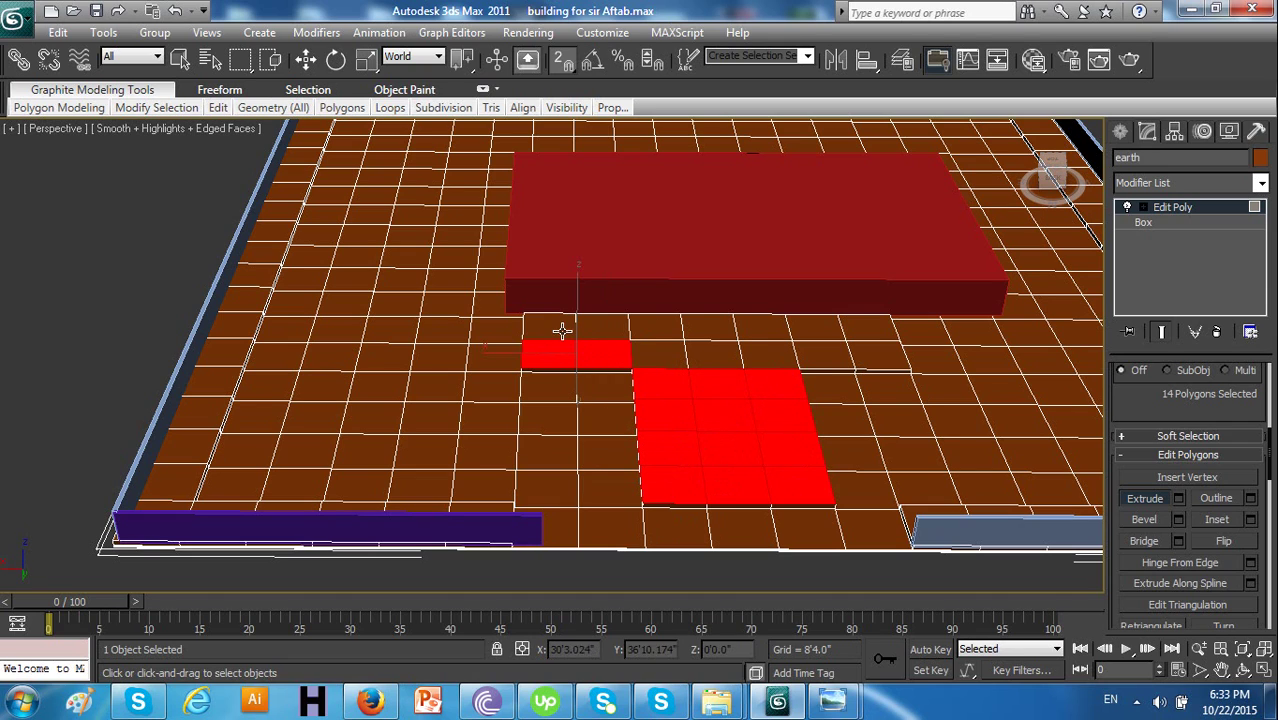
left_click(560, 327, "ctrl")
left_click(606, 325, "ctrl")
left_click(648, 328, "ctrl")
left_click(656, 352, "ctrl")
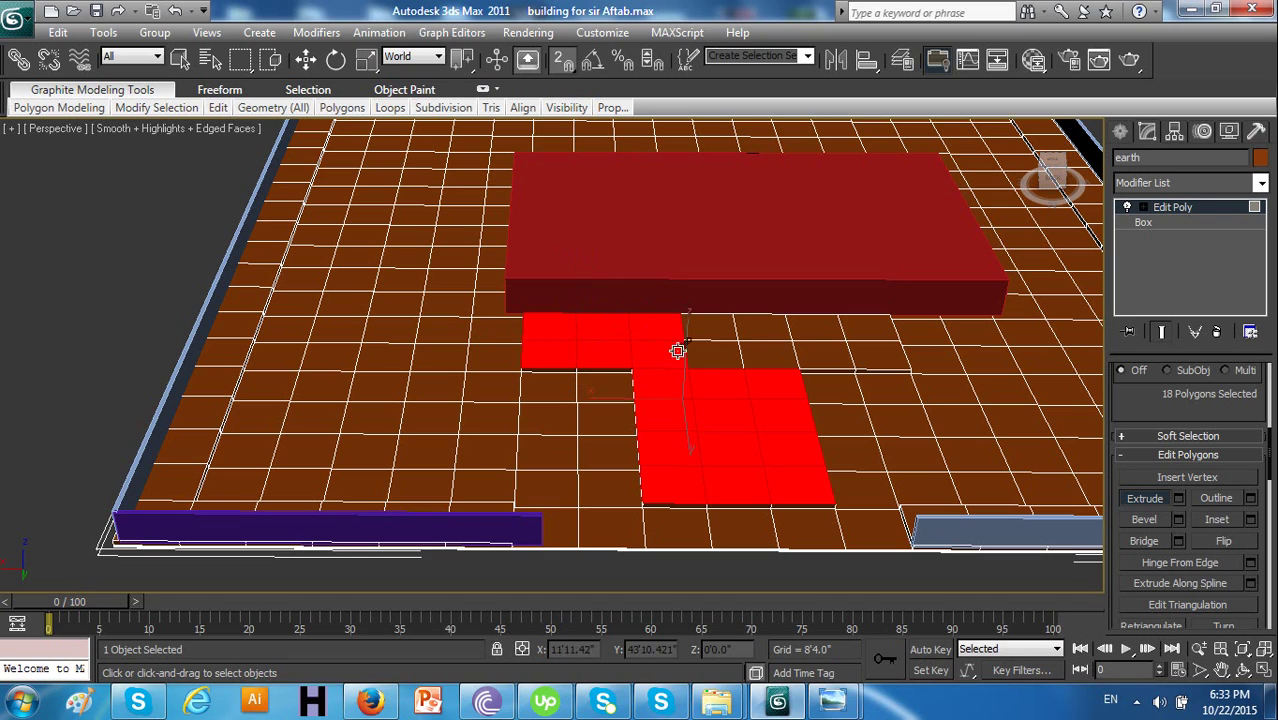
left_click(693, 348, "ctrl")
left_click(698, 323, "ctrl")
left_click(776, 355, "ctrl")
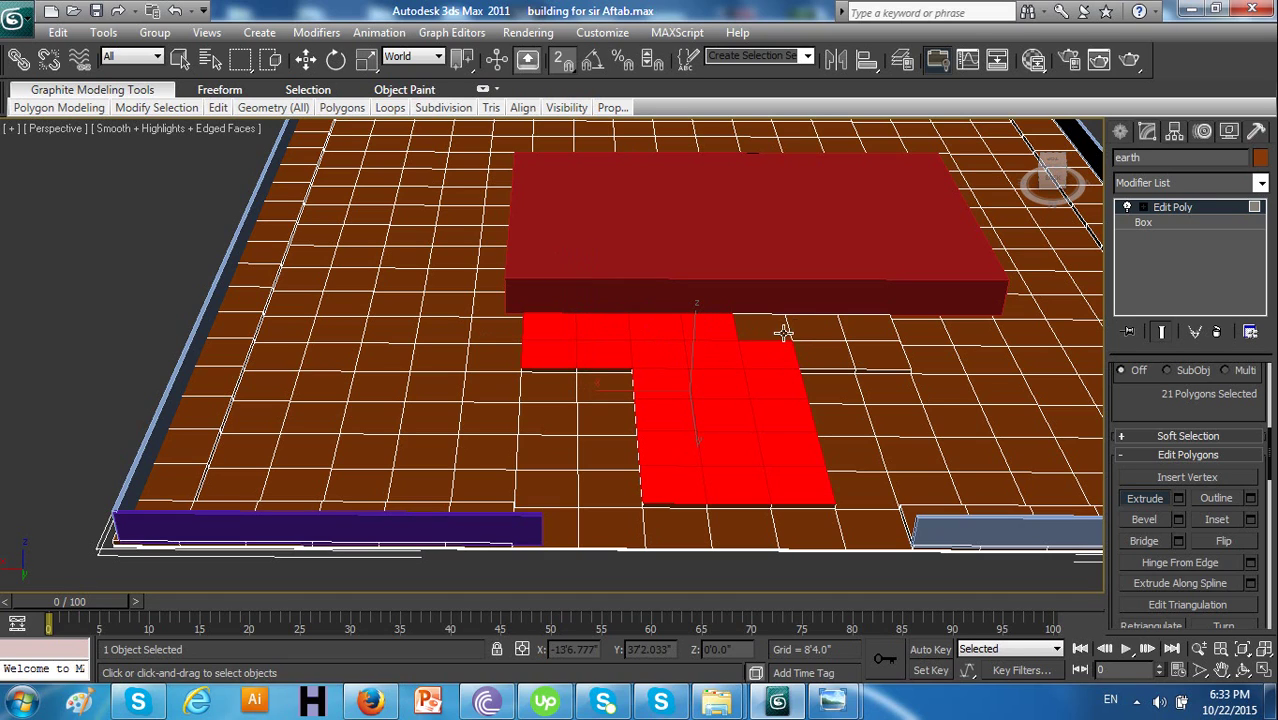
left_click(776, 325, "ctrl")
left_click(820, 350, "ctrl")
left_click(828, 327, "ctrl")
left_click(862, 338, "ctrl")
left_click(866, 352, "ctrl")
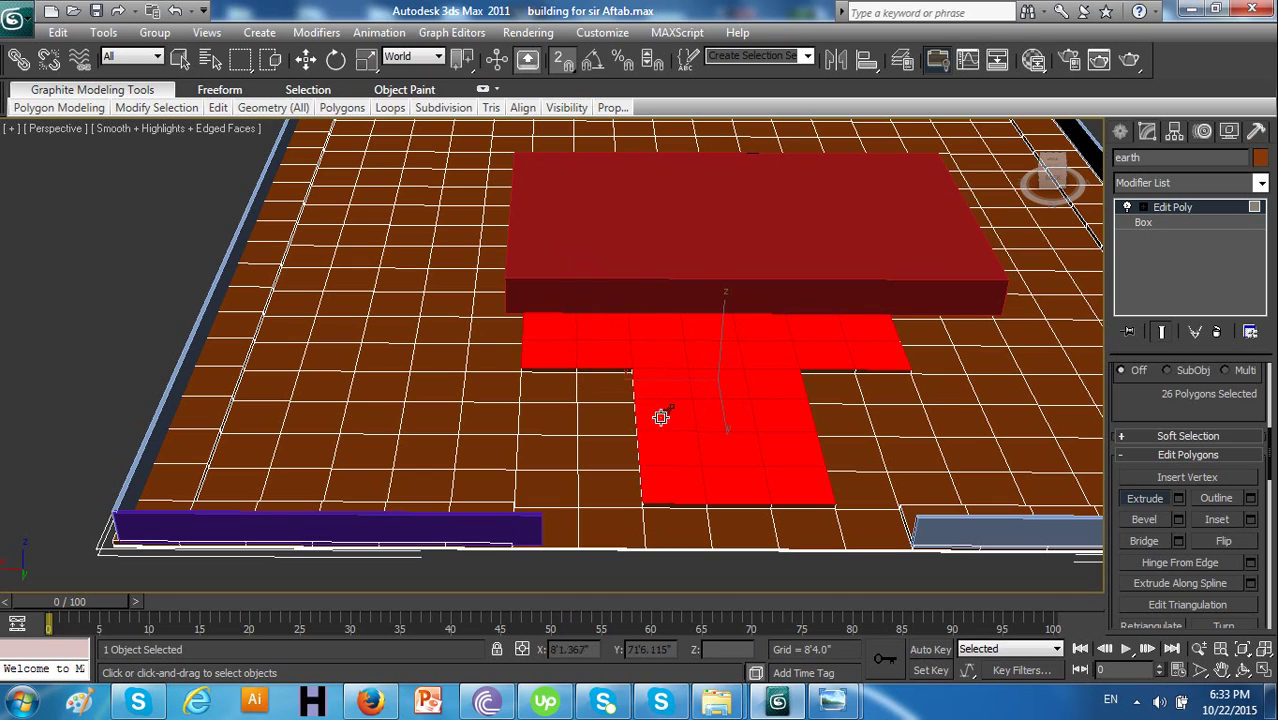
Leave the Extrude tool and detach the selected T-shaped polygons from the earth as a separate object
right_click(719, 450)
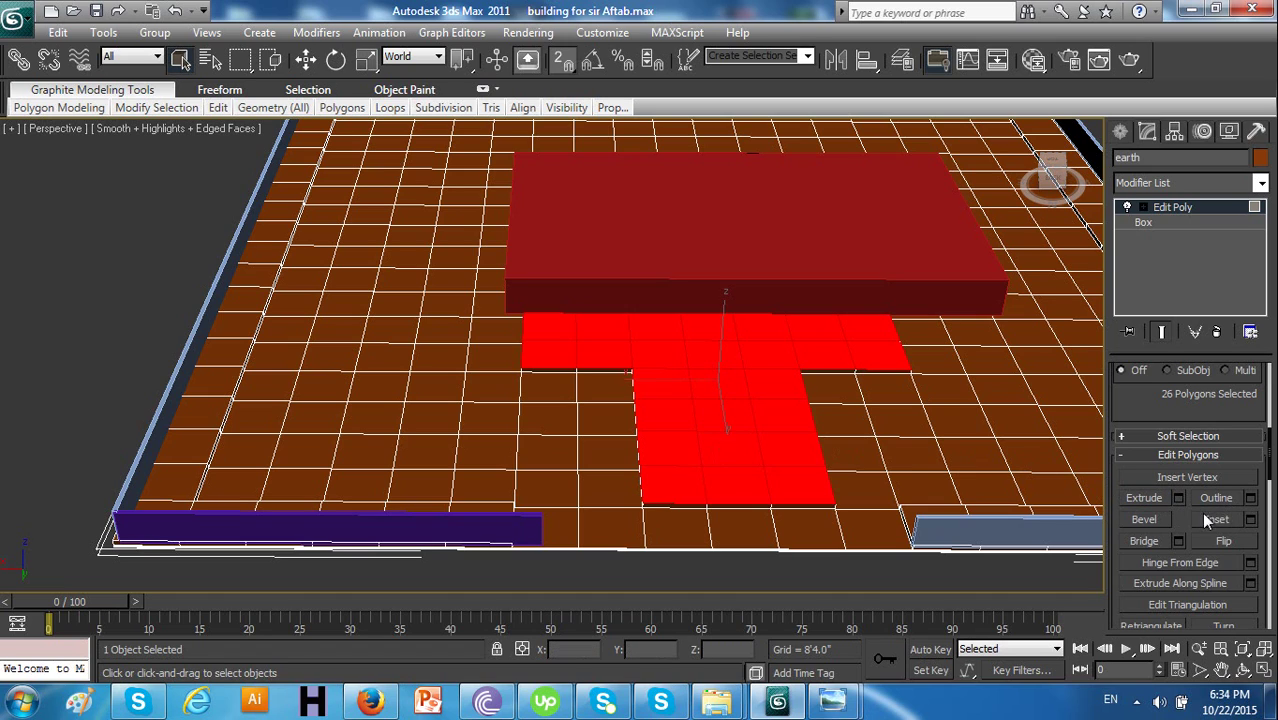
left_click_drag(1268, 478, 1268, 559)
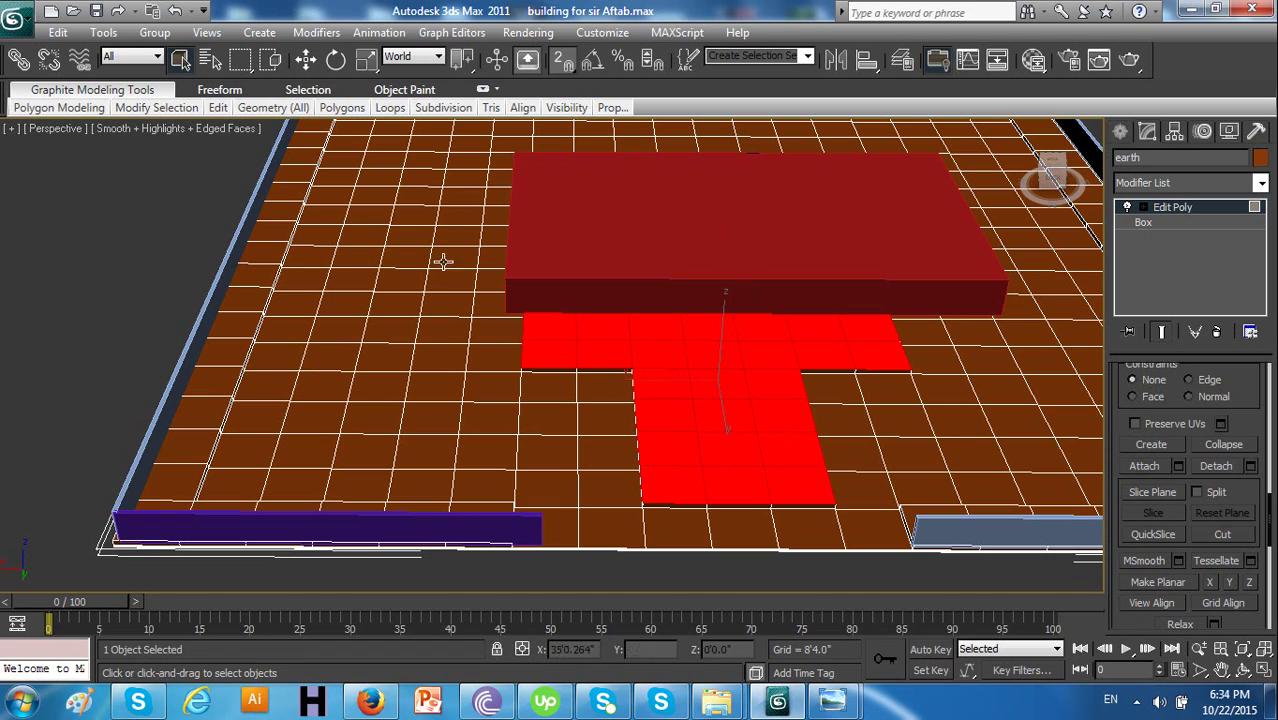
left_click(1218, 466)
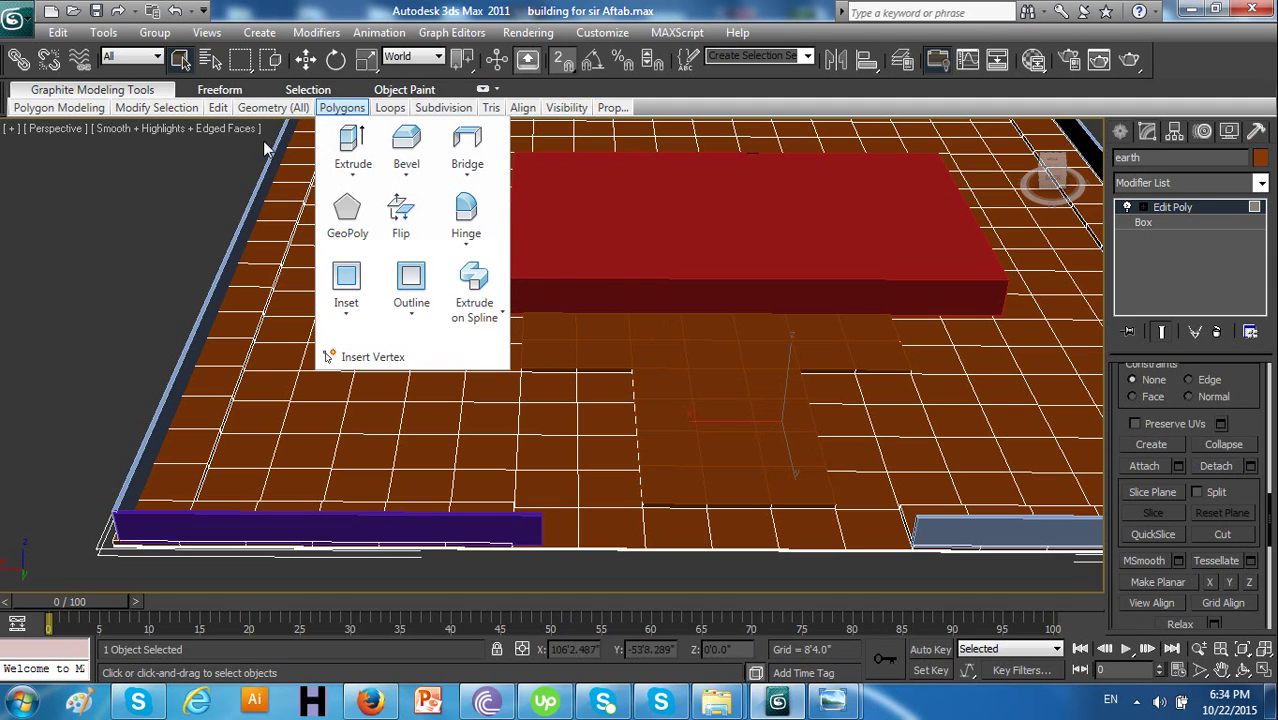
Deselect the earth, select the detached T-shaped object in front of the base box and rename it path
left_click(211, 60)
left_click(155, 294)
double_click(155, 294)
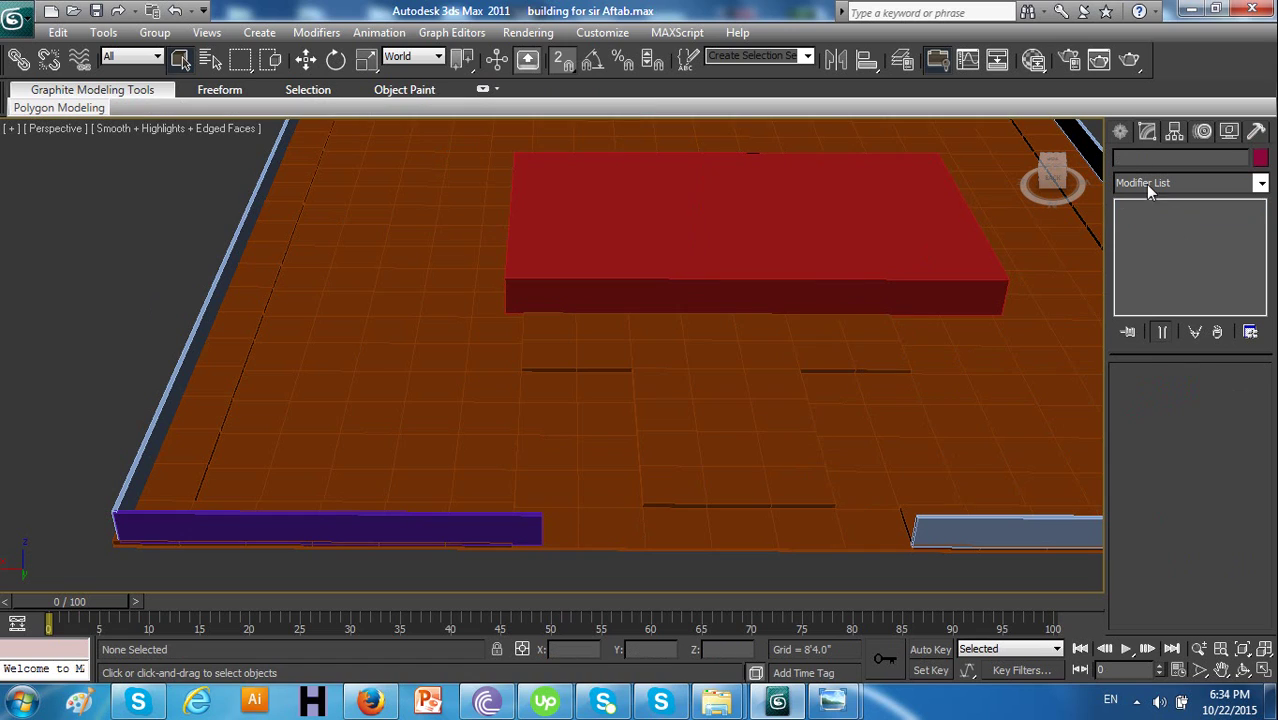
left_click(759, 408)
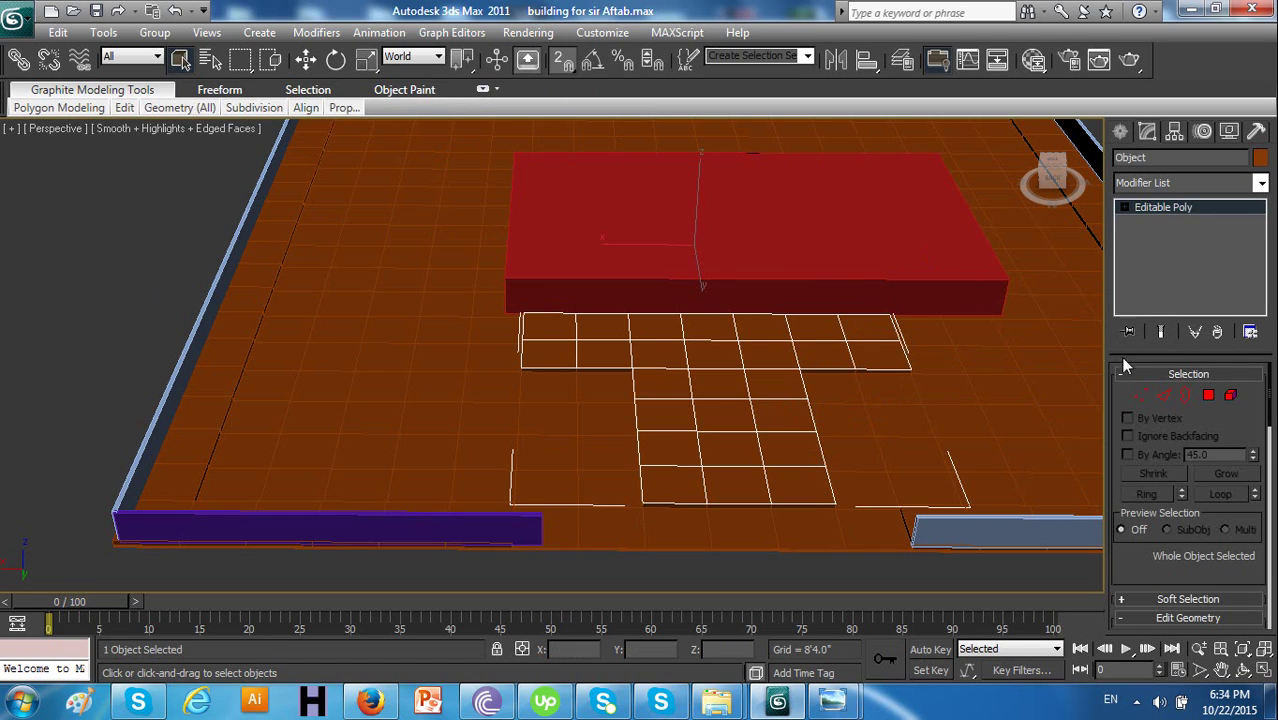
left_click(1157, 158)
type("path")
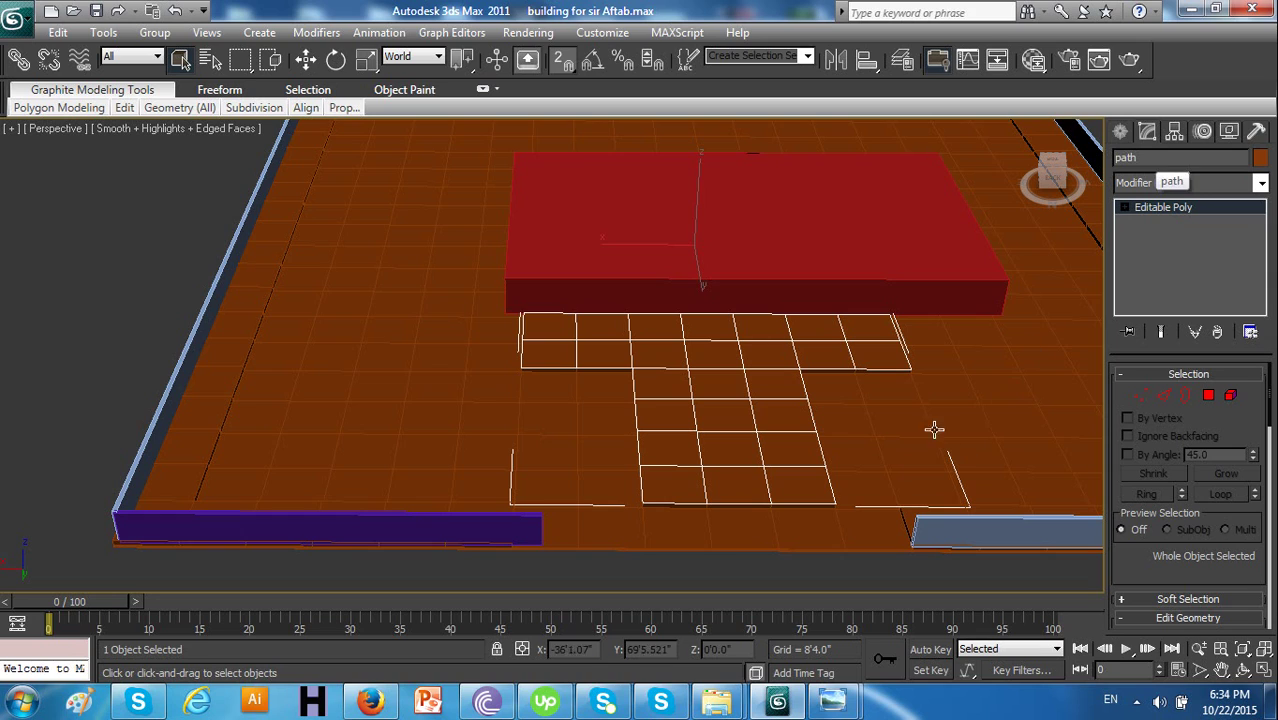
left_click(802, 428)
left_click(1208, 395)
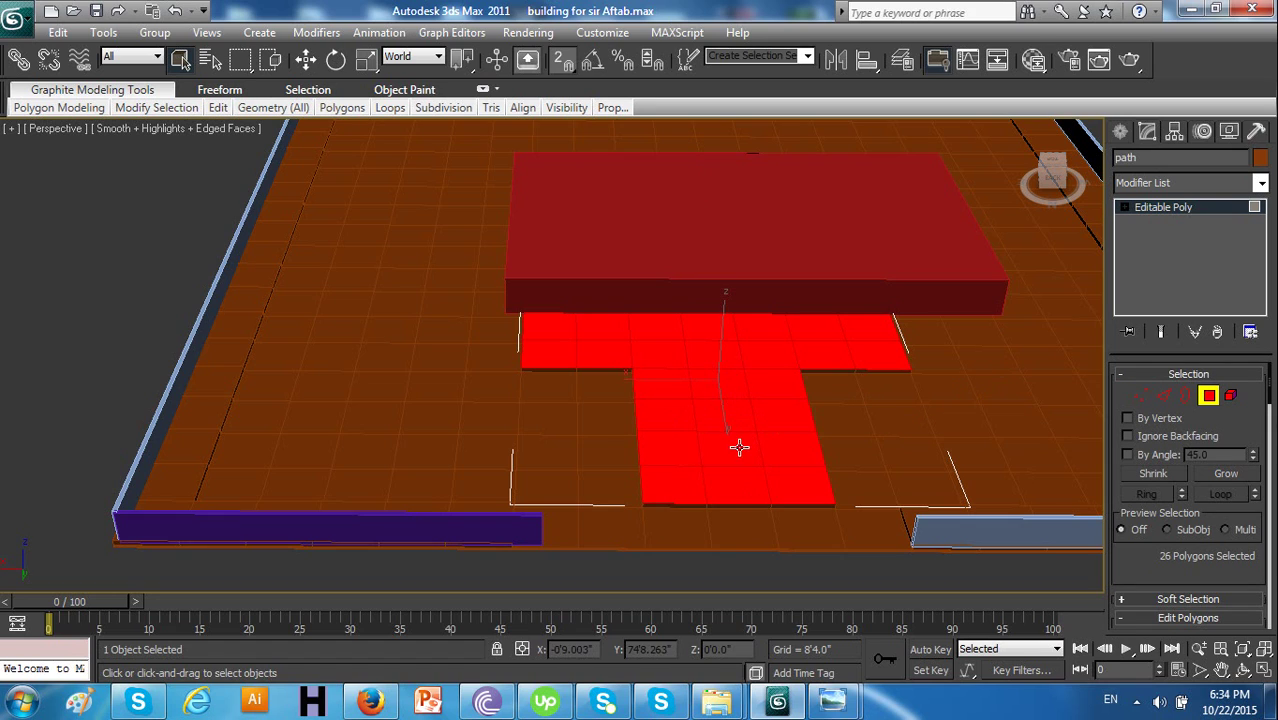
left_click(770, 456)
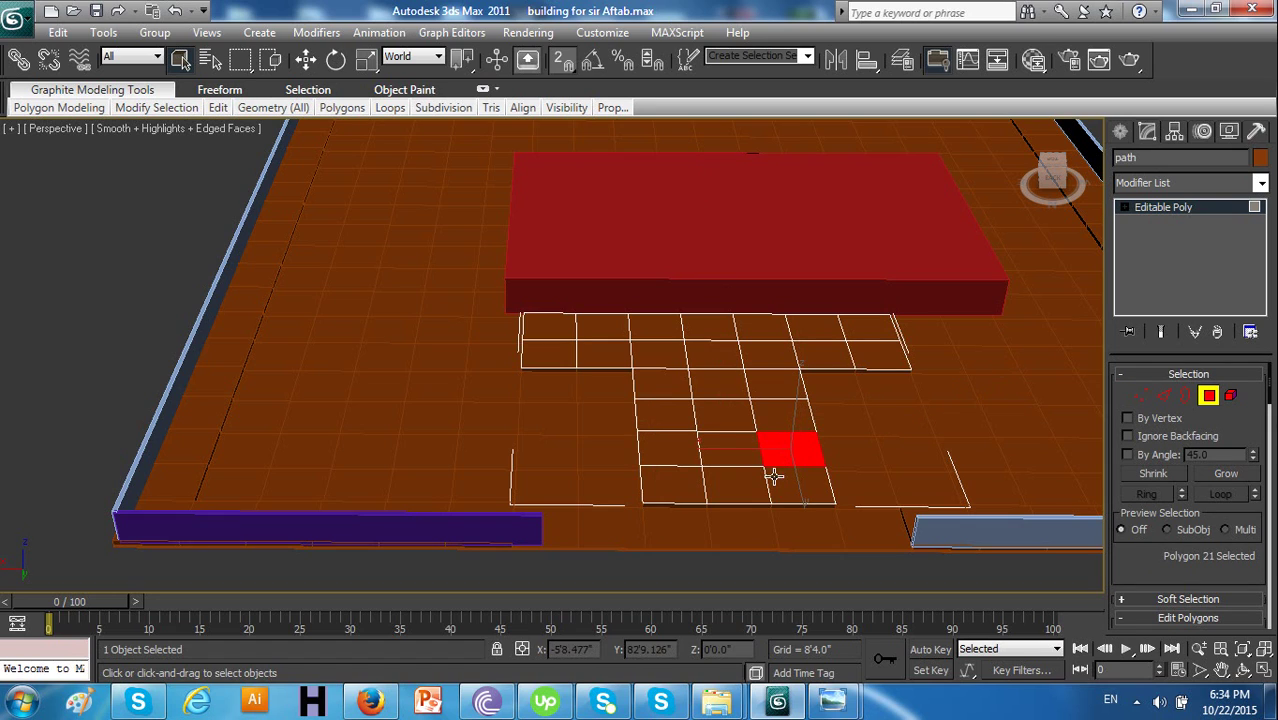
left_click(786, 480)
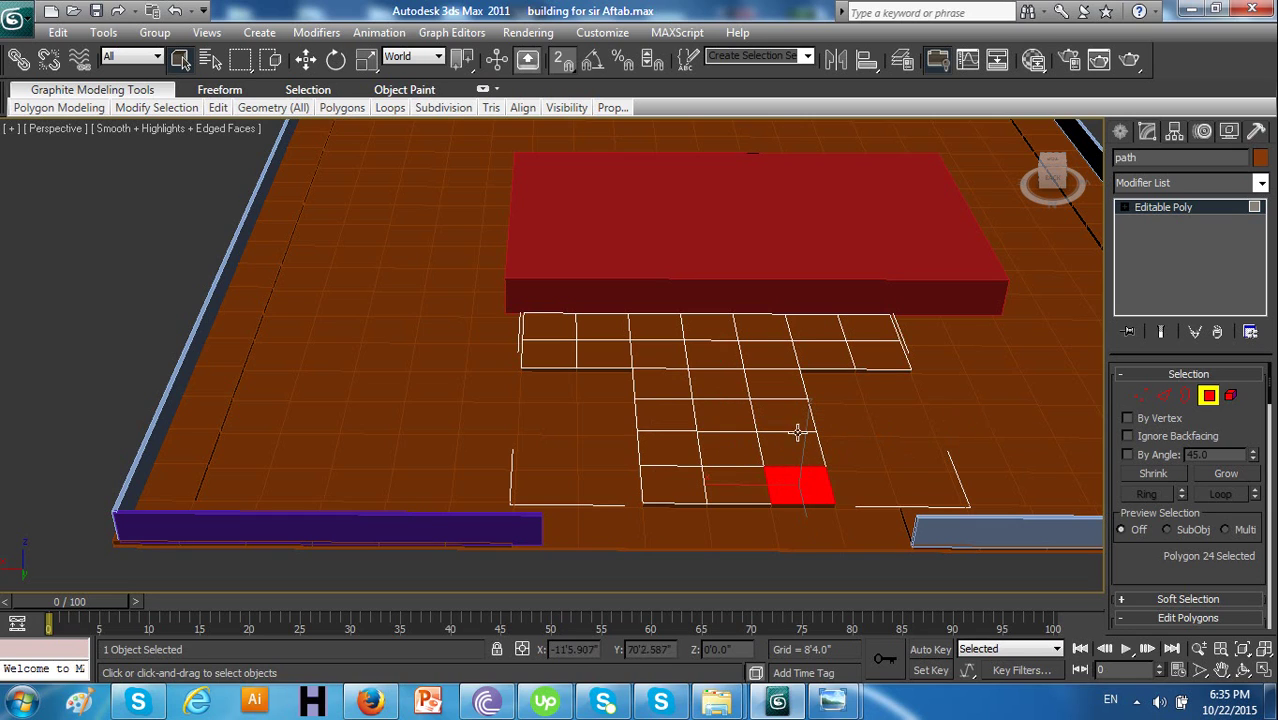
left_click(793, 443)
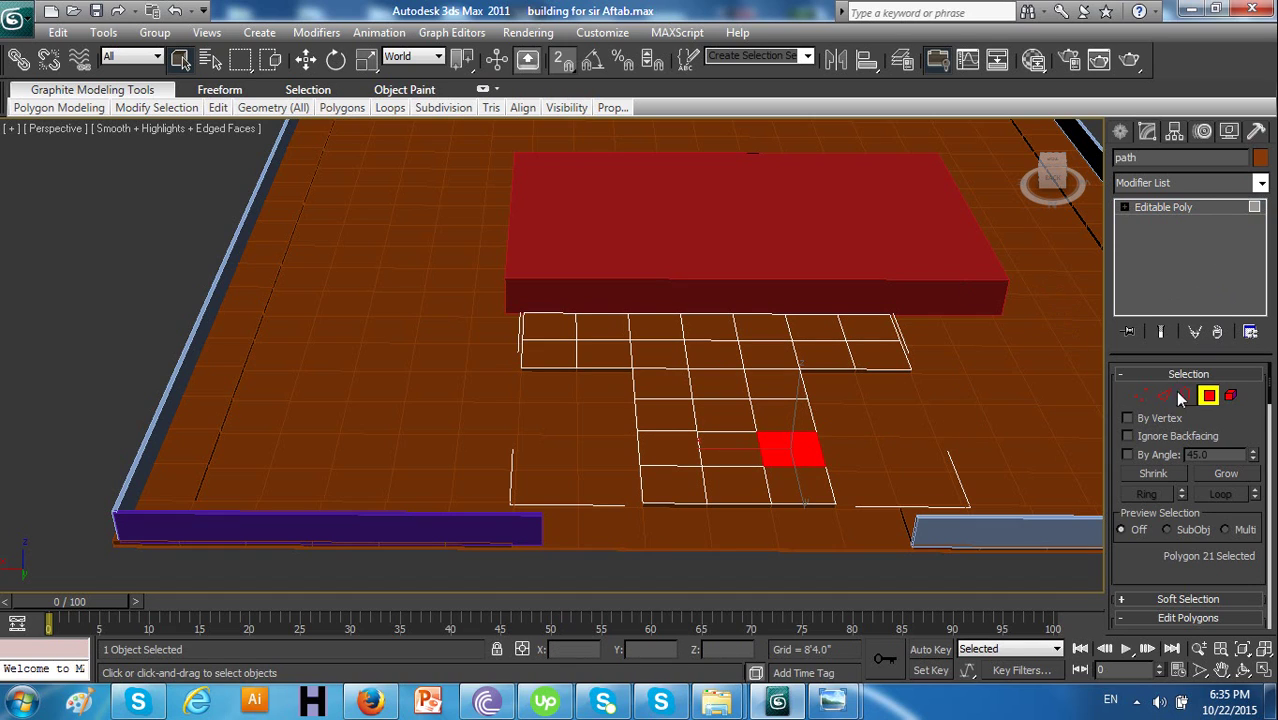
left_click(1166, 207)
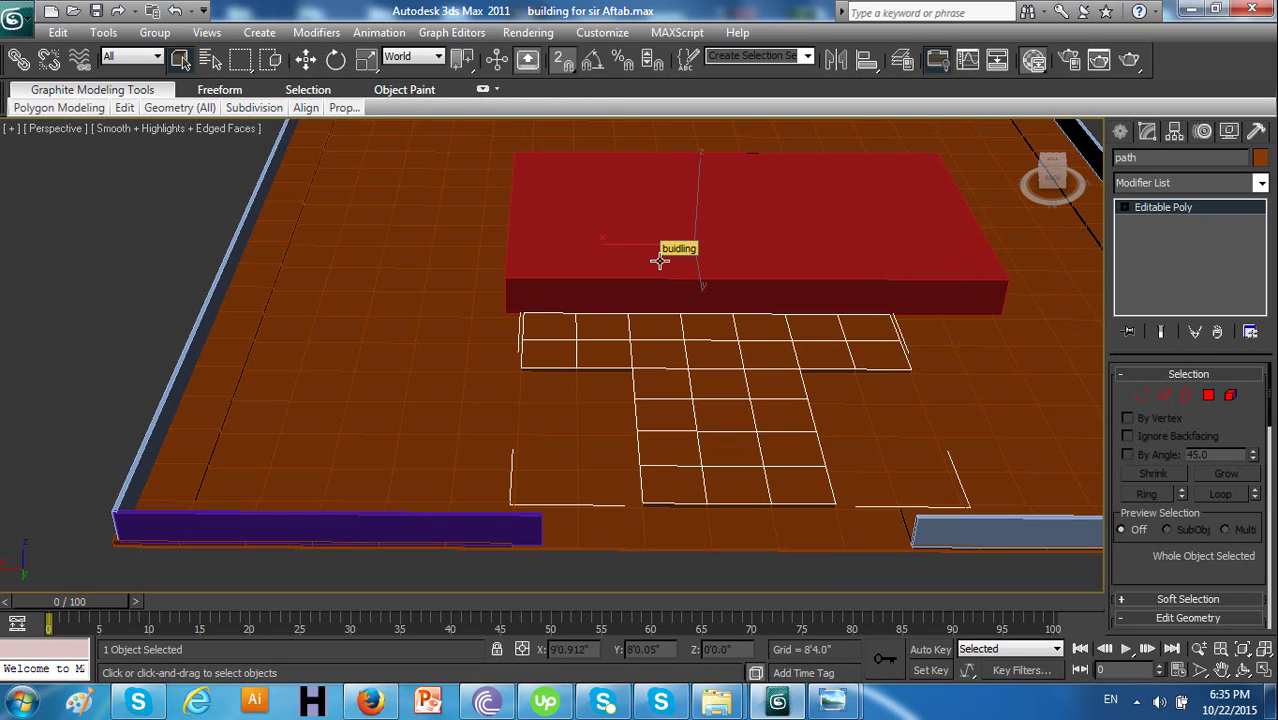
Open the Slate Material Editor and add a new Standard material to View1 with its header in view
key("m")
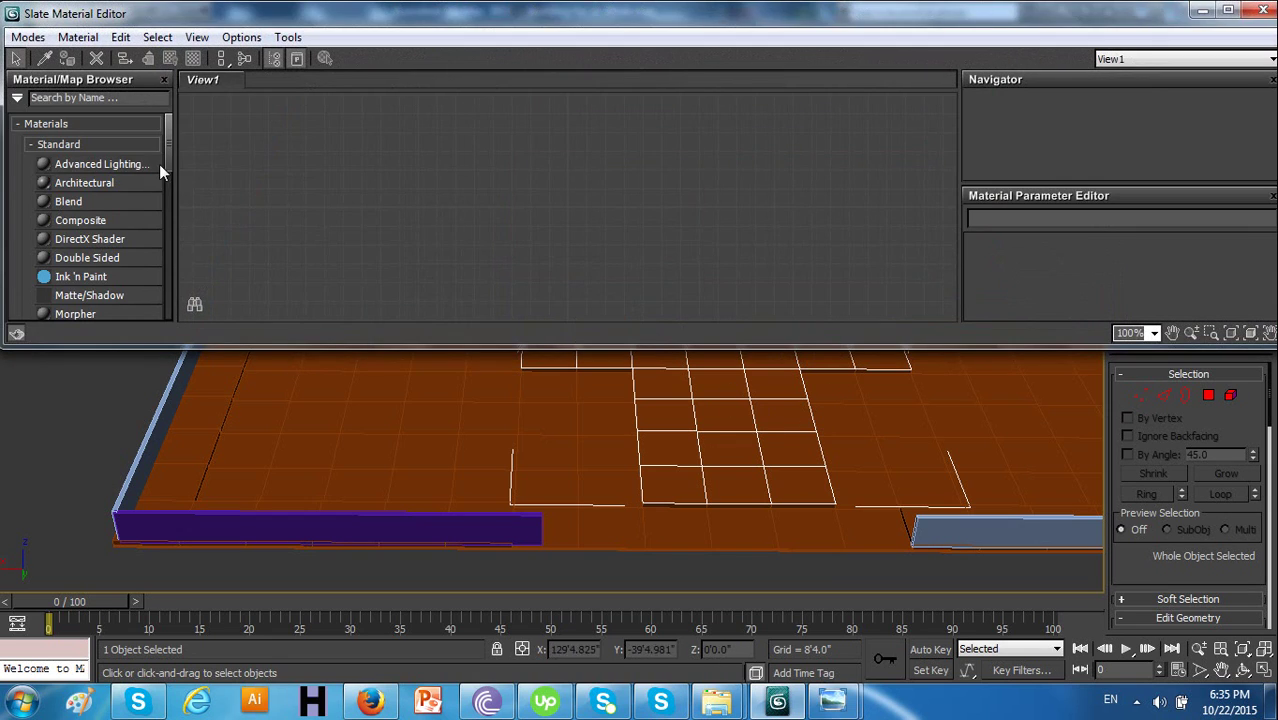
left_click_drag(167, 157, 150, 208)
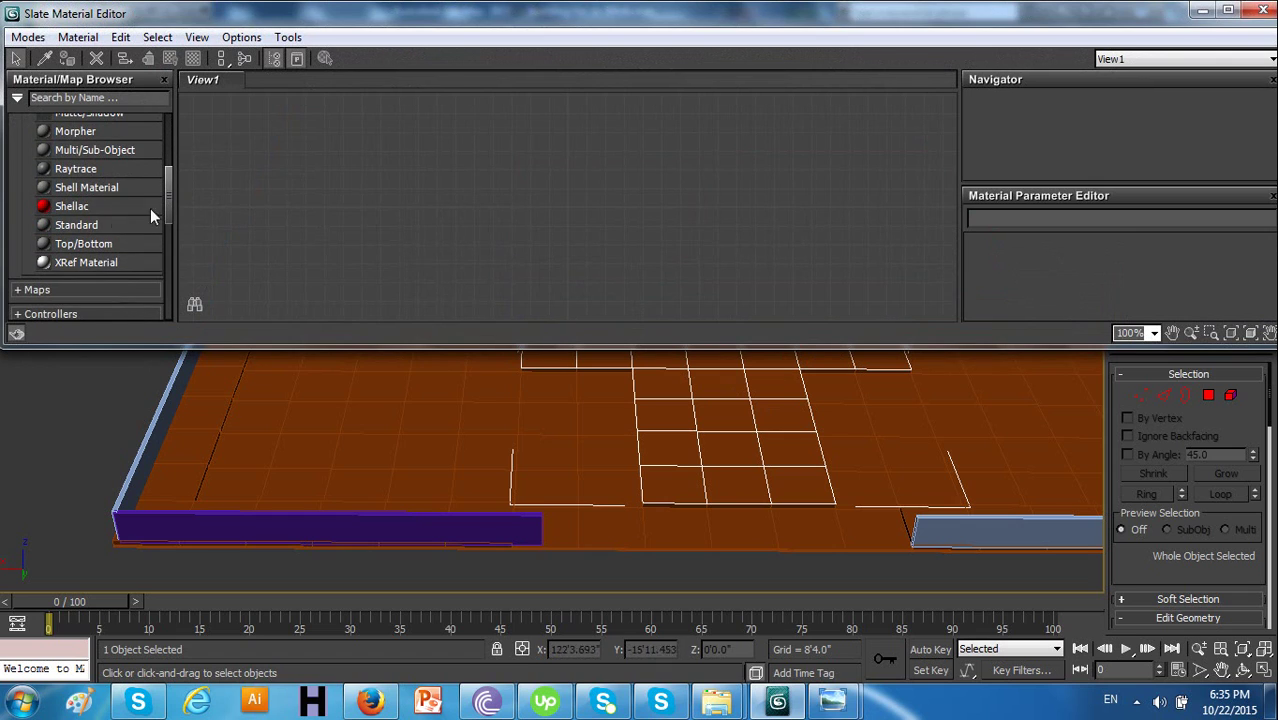
double_click(57, 226)
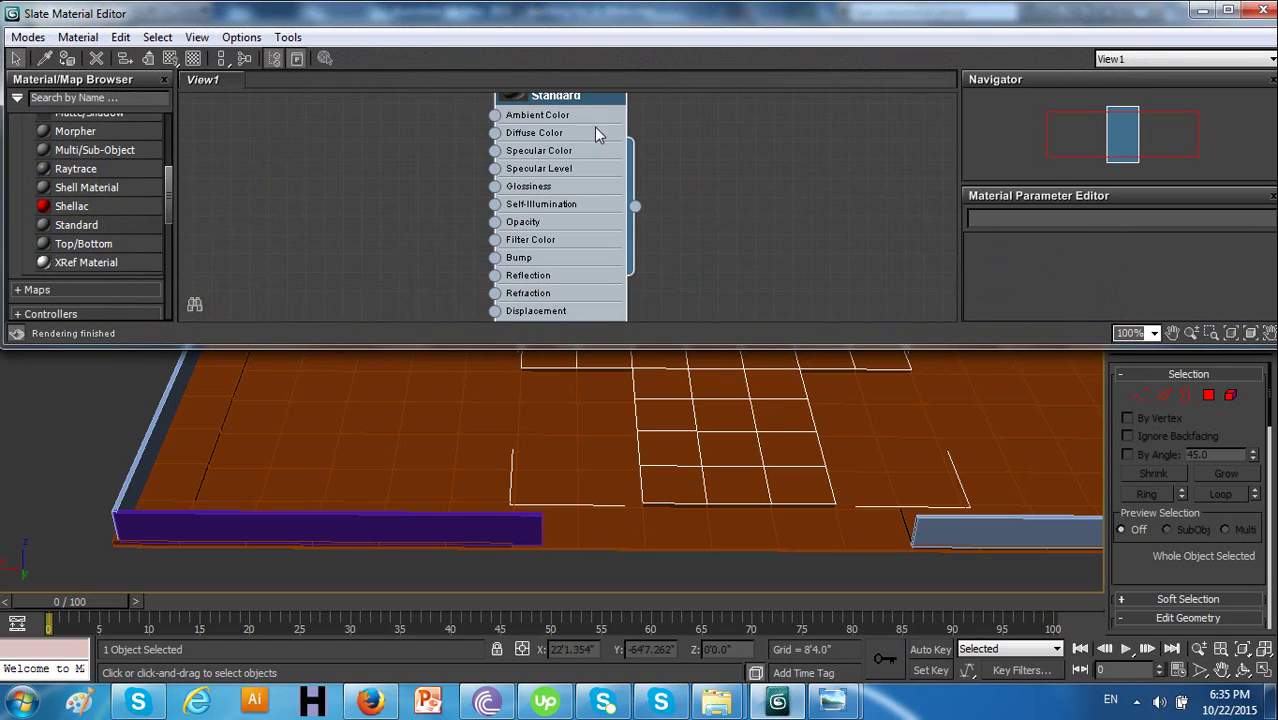
middle_click_drag(575, 113, 519, 147)
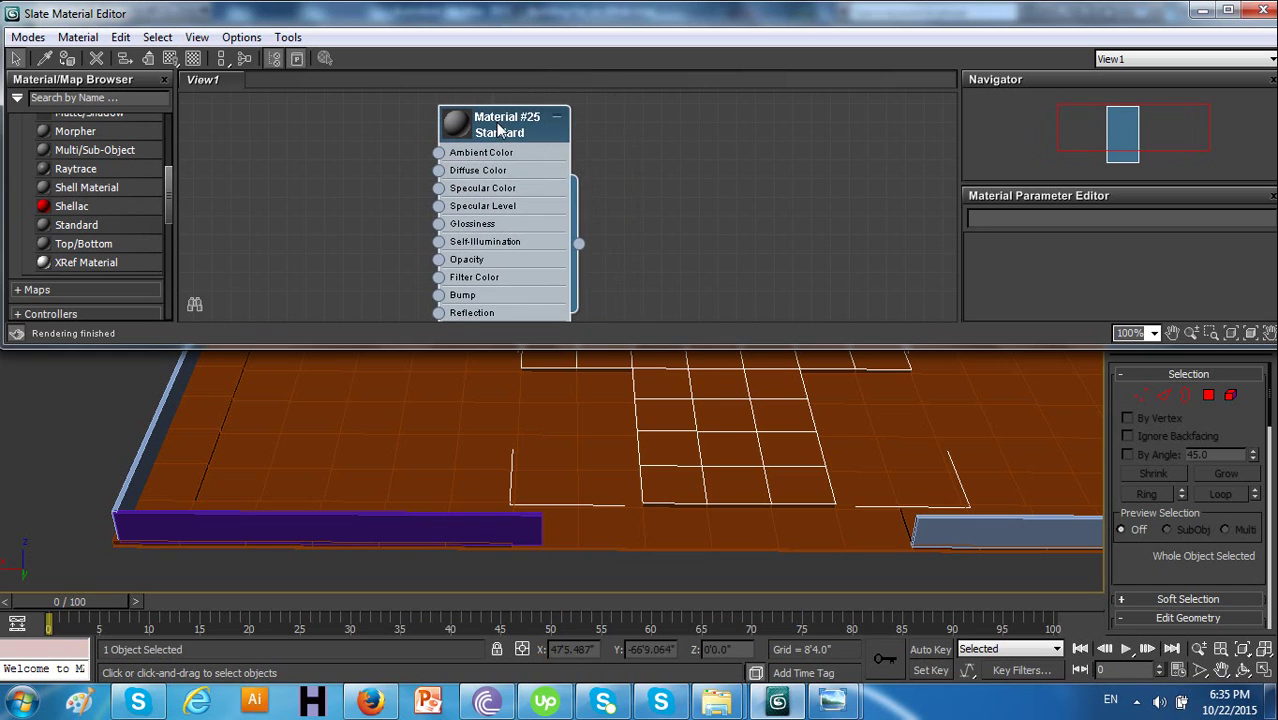
Rename the new Standard material to Material #path
right_click(498, 127)
left_click(539, 170)
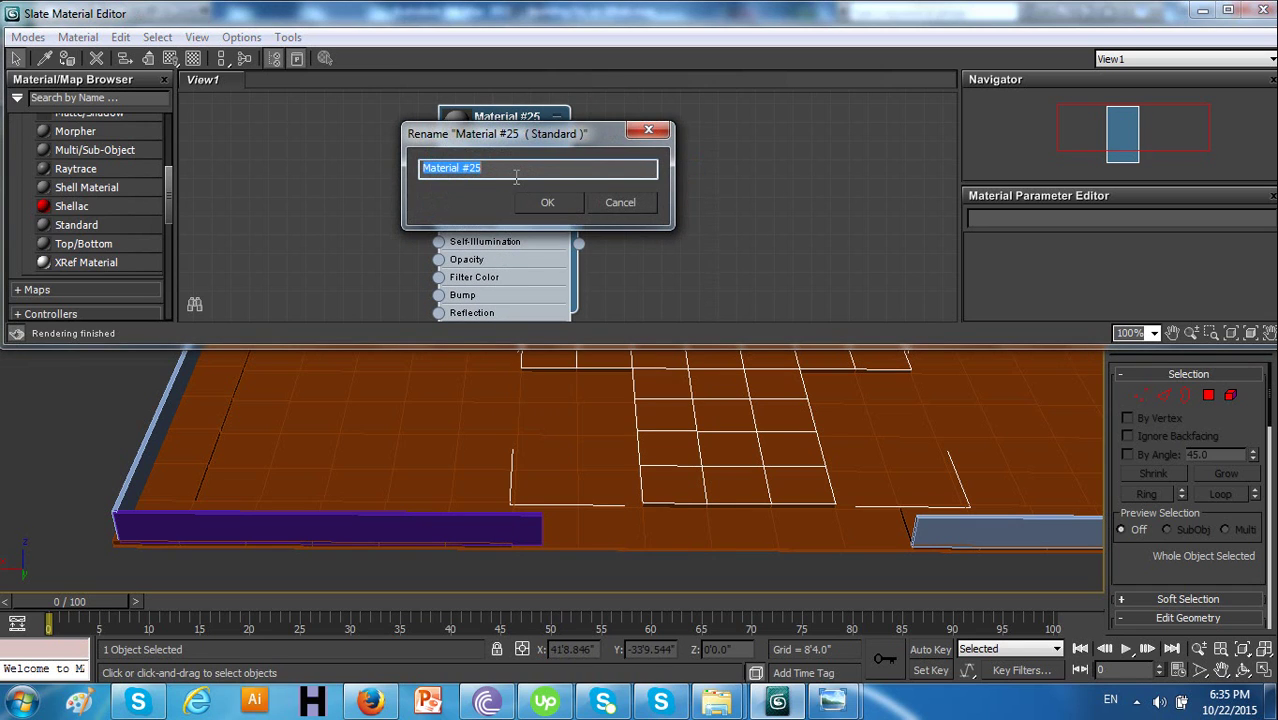
left_click(516, 176)
type("path")
key("Return")
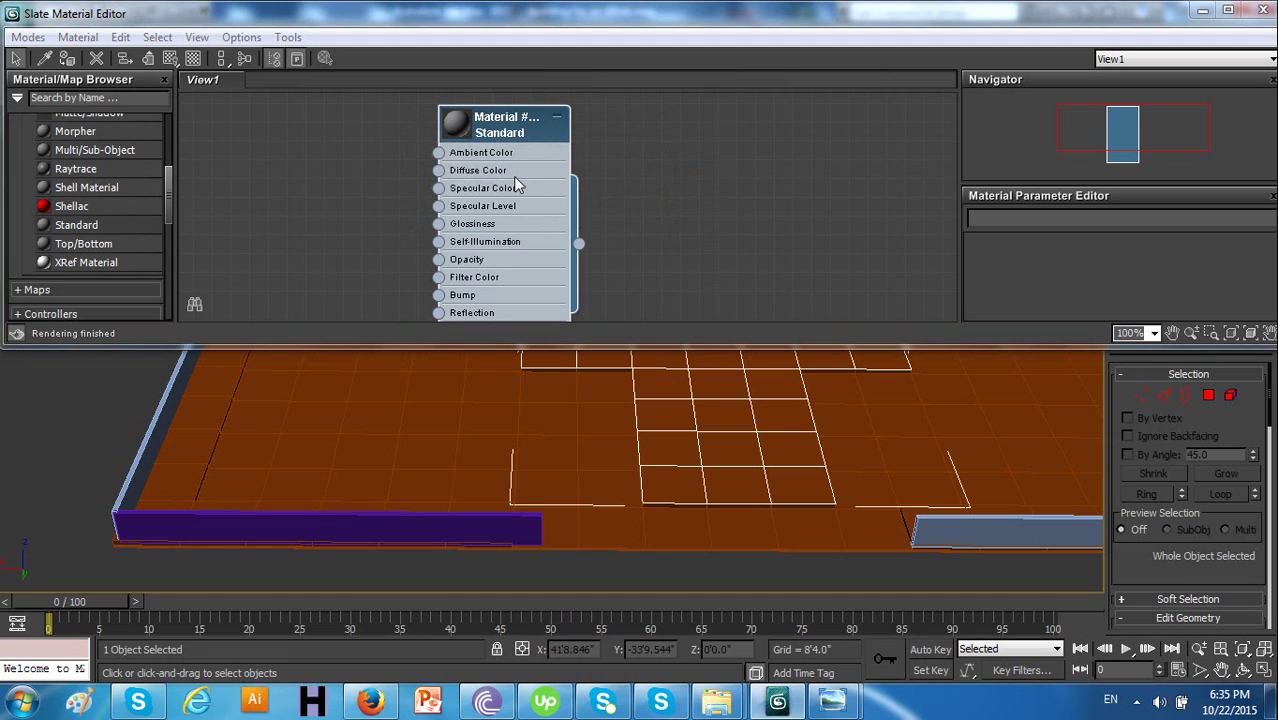
Open the parameters of Material #path with the material editor maximized, and assign a Marble map to its Diffuse color
double_click(462, 180)
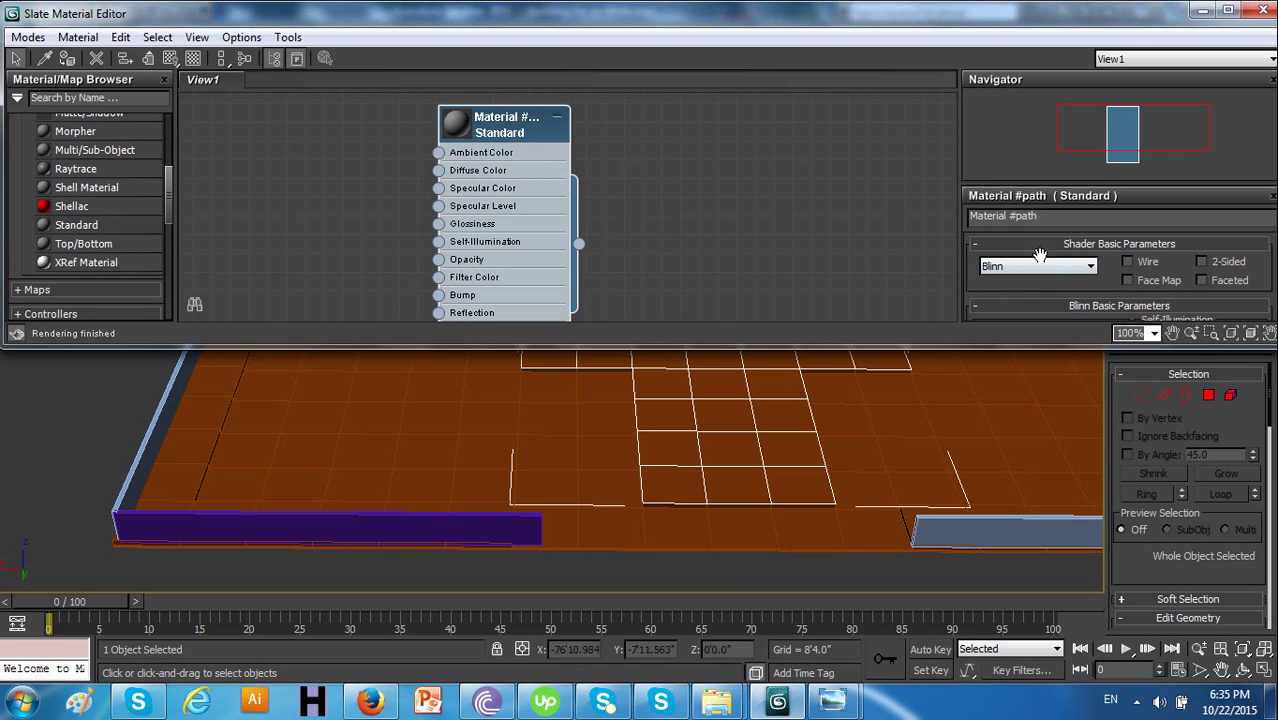
left_click(1224, 12)
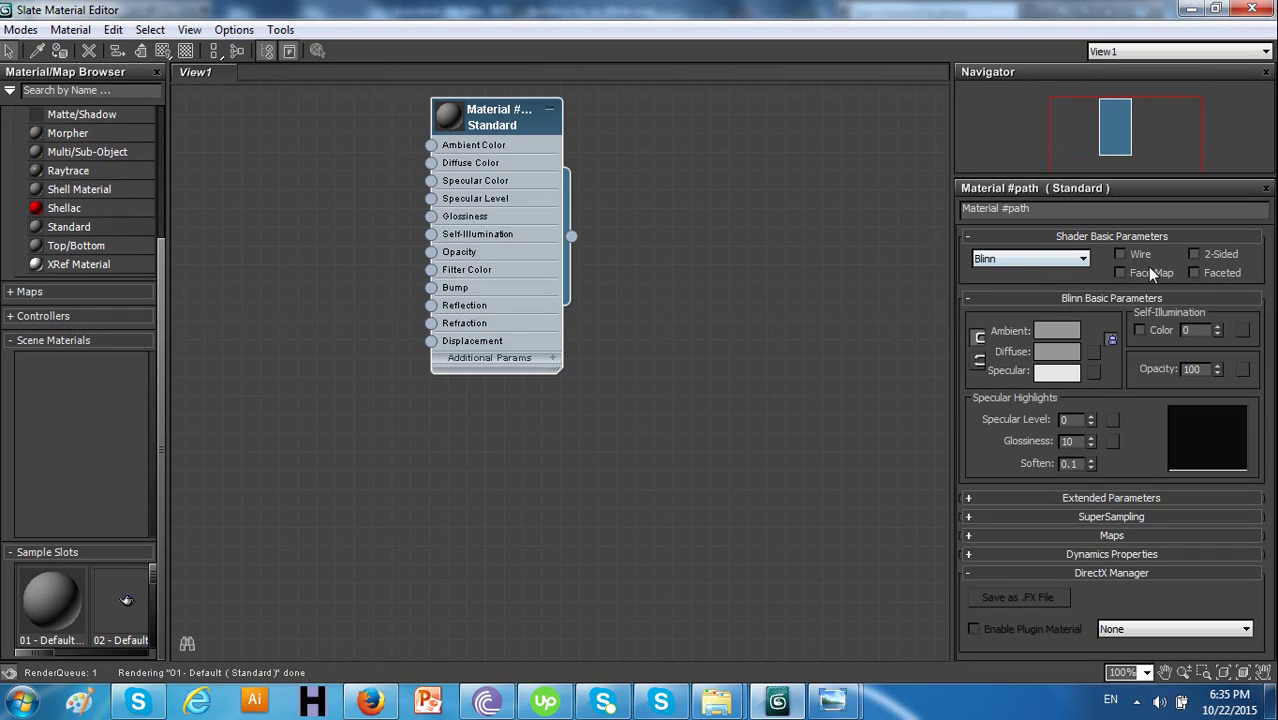
left_click(1092, 353)
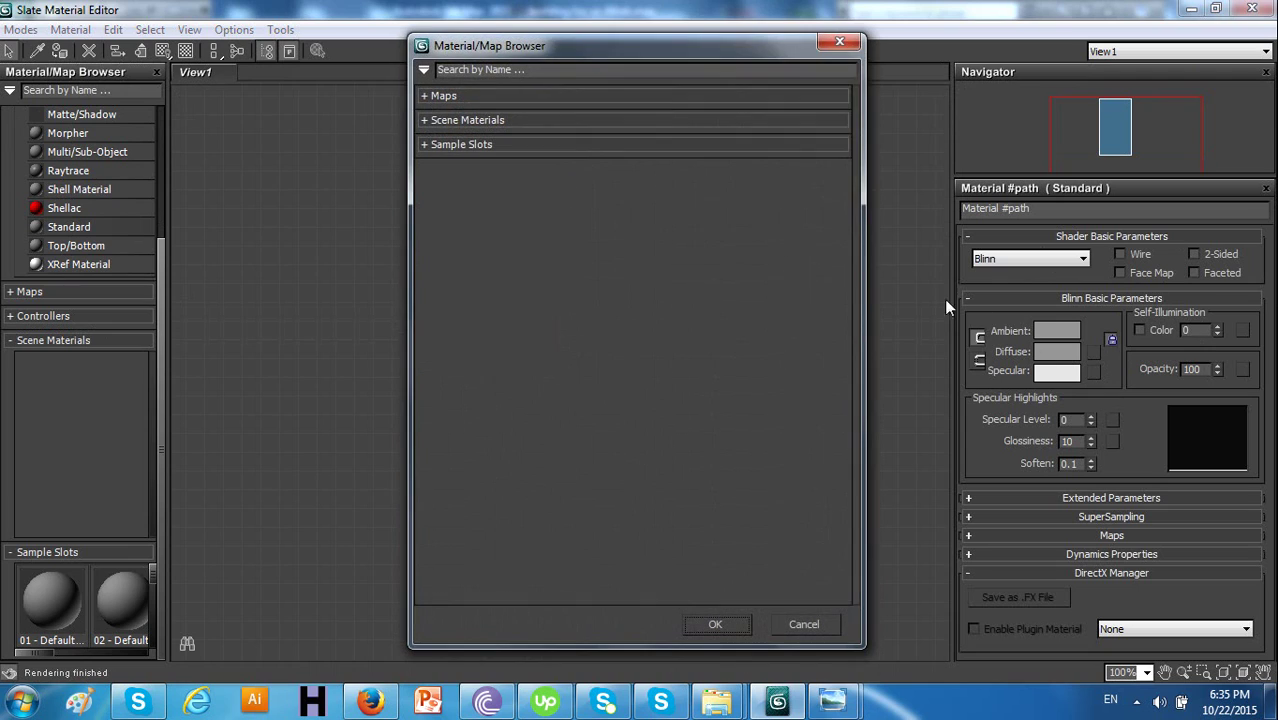
left_click(424, 122)
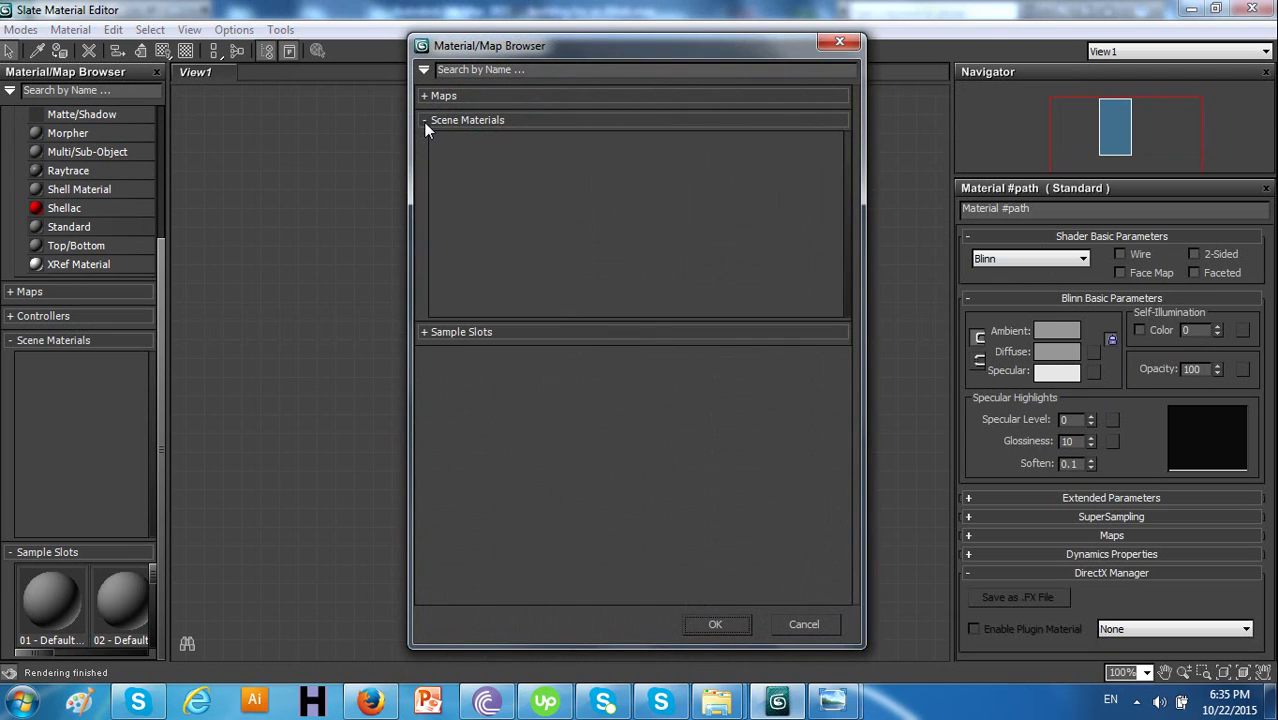
left_click(427, 120)
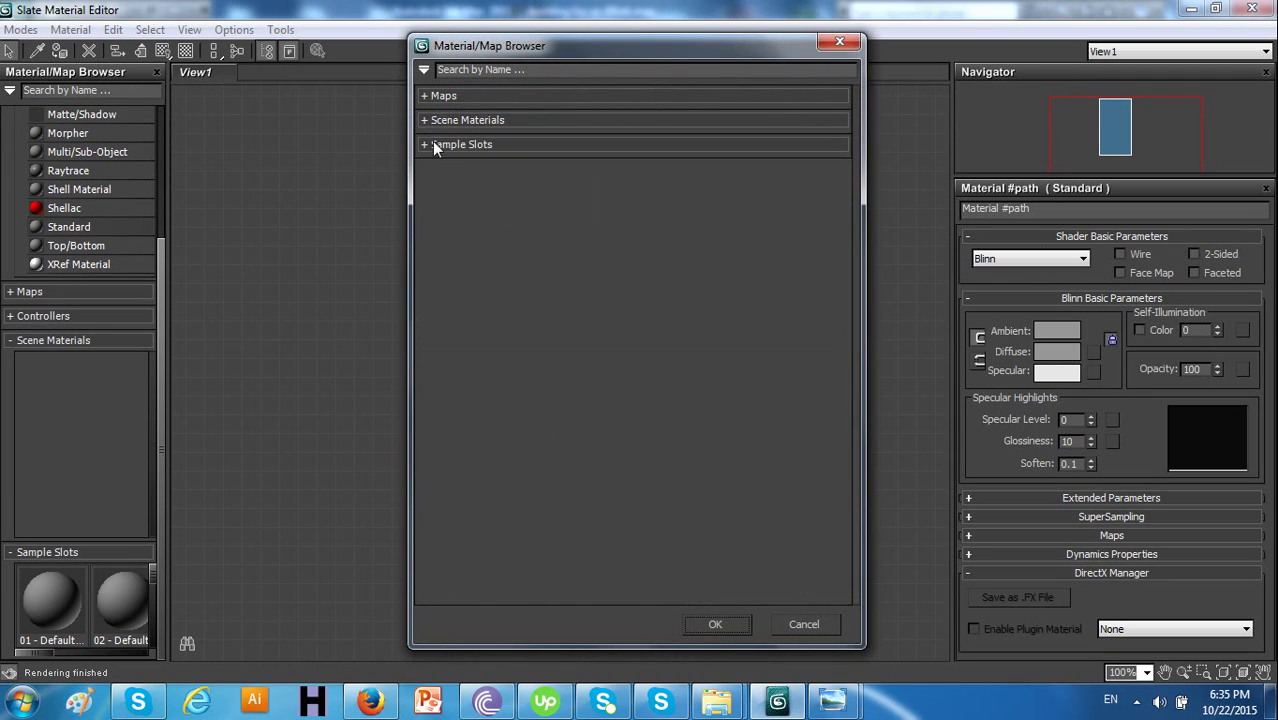
left_click(421, 145)
left_click(421, 145)
left_click(427, 98)
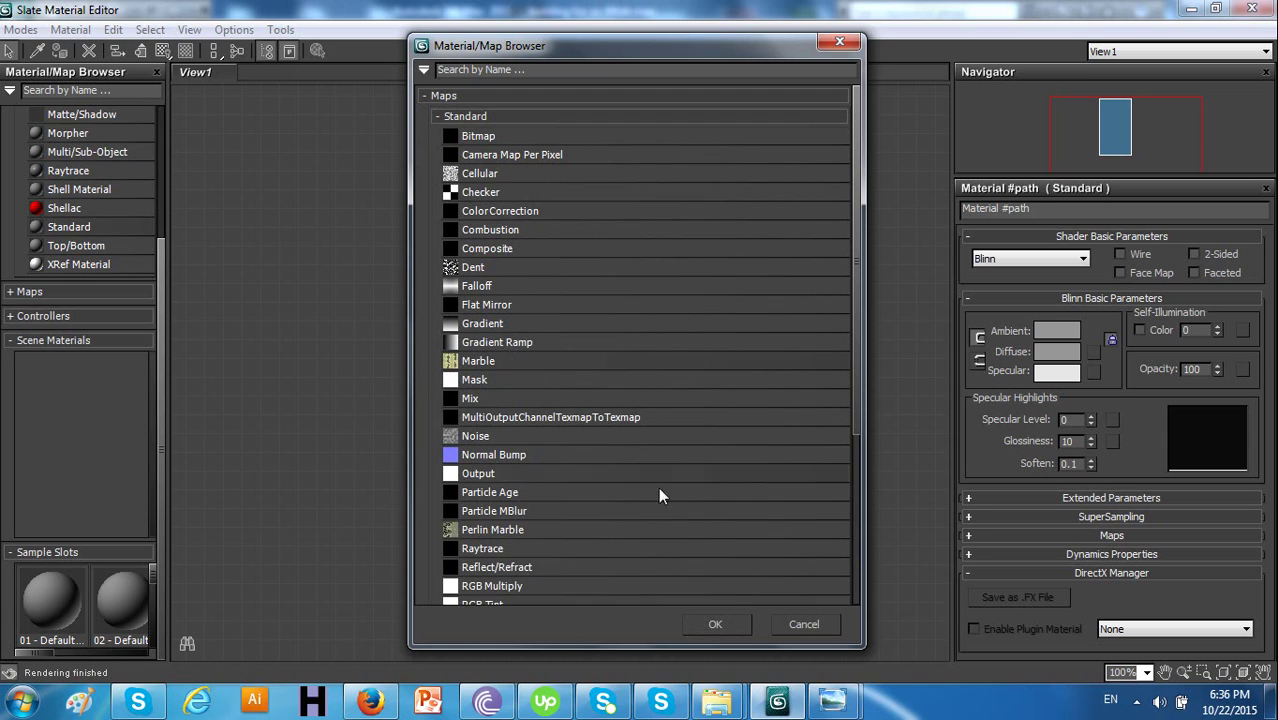
left_click(729, 624)
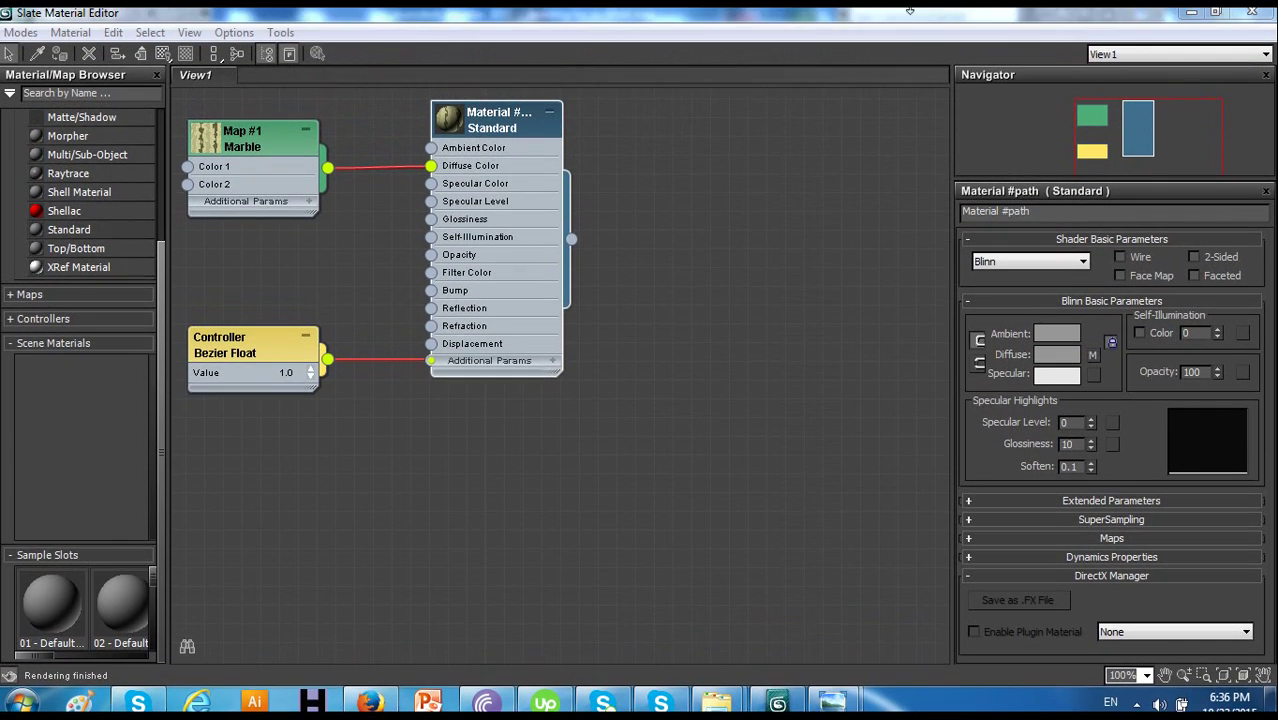
Assign Material #path to the selected path object and minimize the Slate Material Editor
left_click_drag(757, 14, 925, 267)
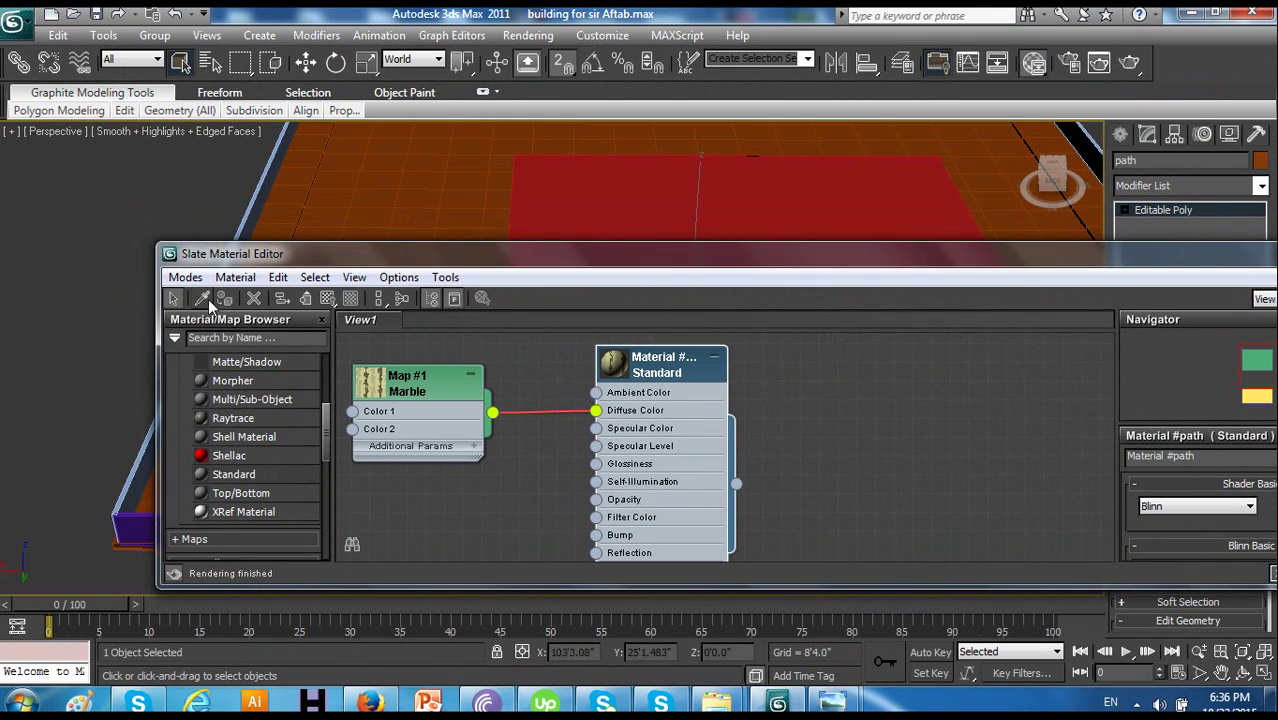
left_click_drag(400, 262, 553, 365)
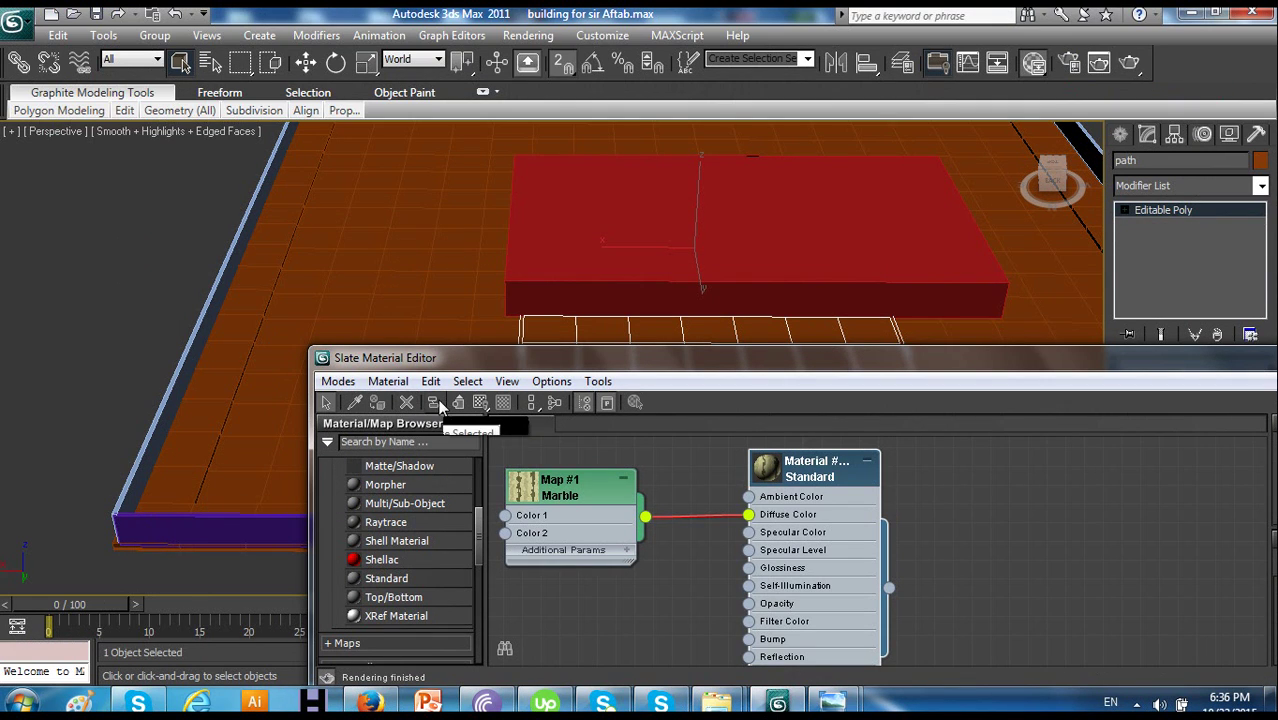
left_click(355, 403)
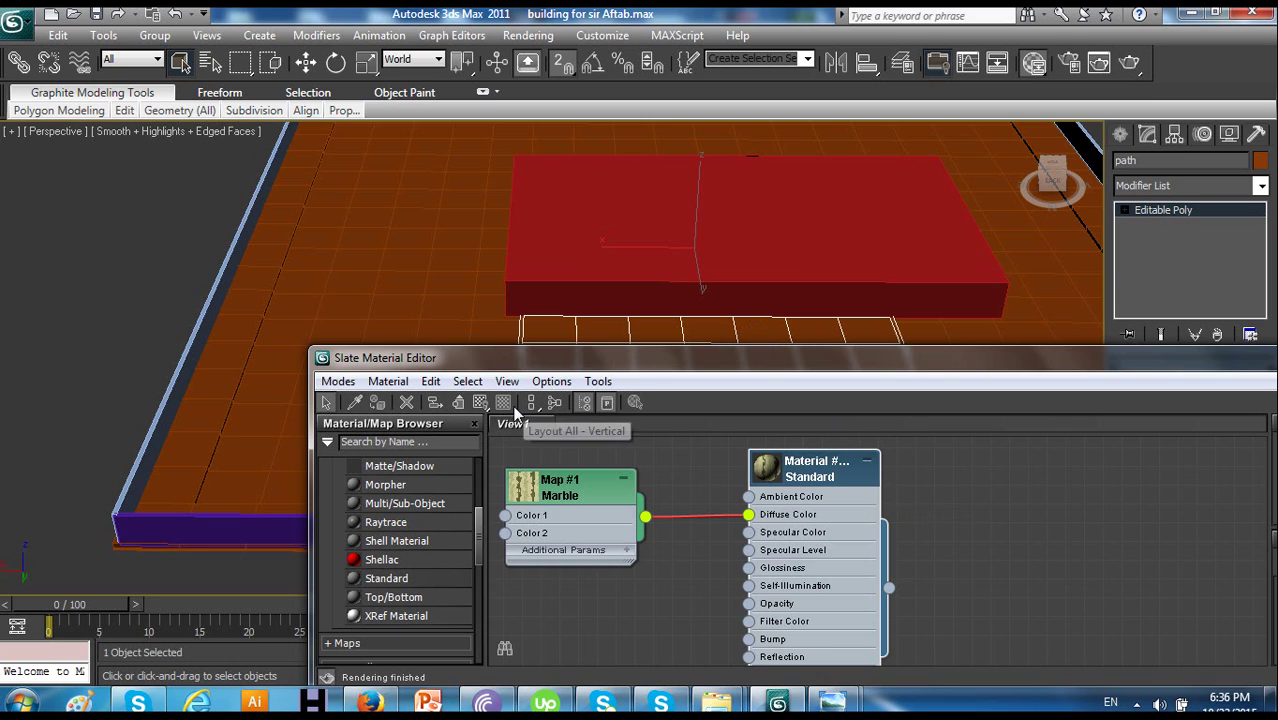
left_click_drag(770, 455, 629, 419)
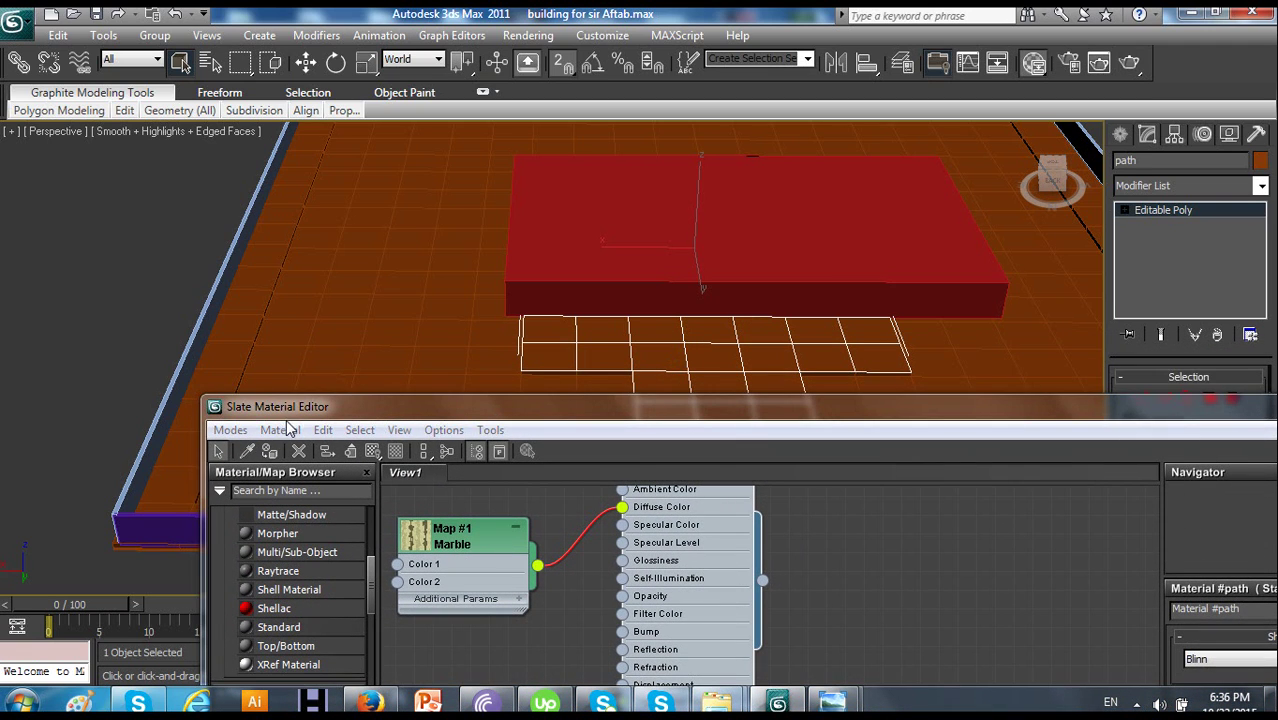
left_click(270, 452)
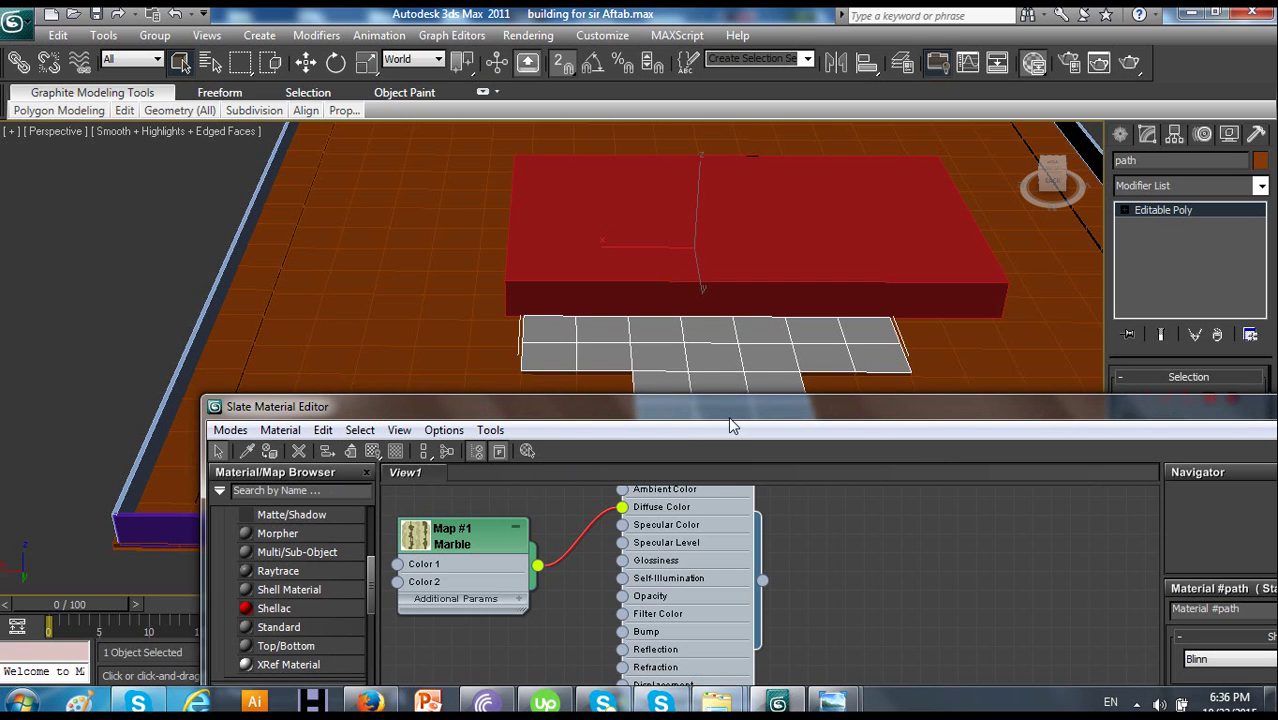
left_click_drag(722, 417, 487, 462)
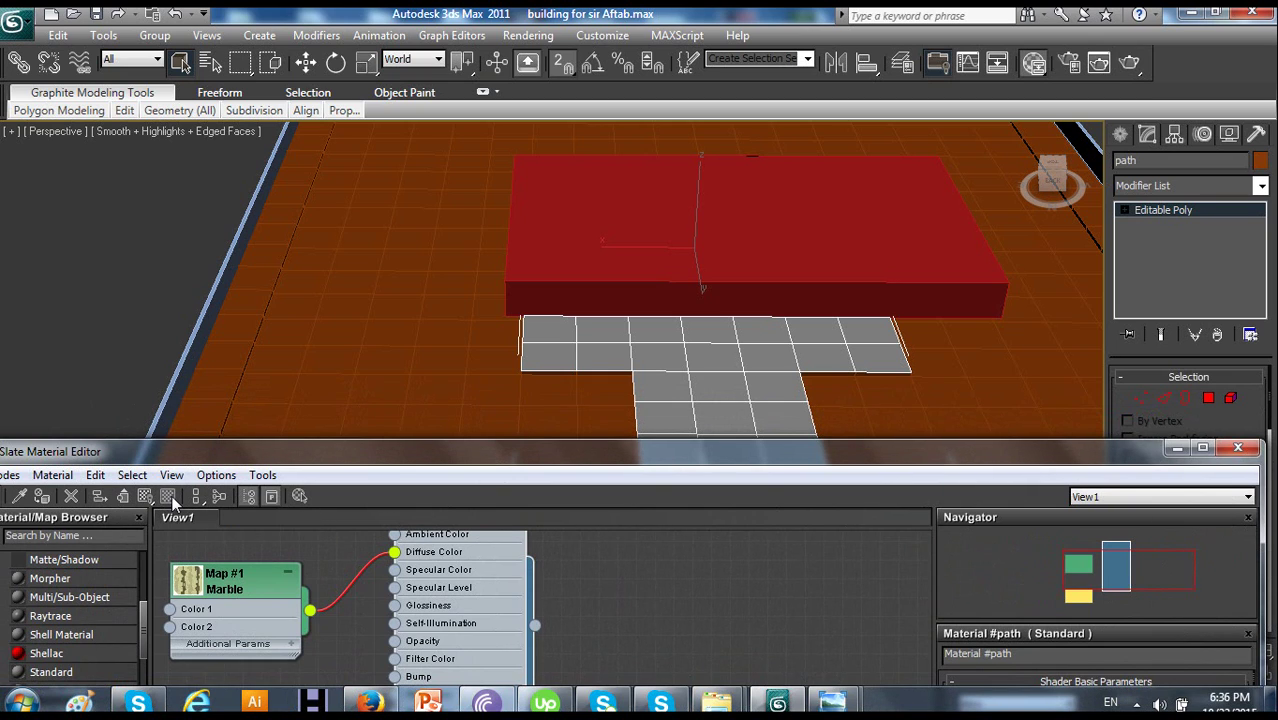
left_click(1177, 447)
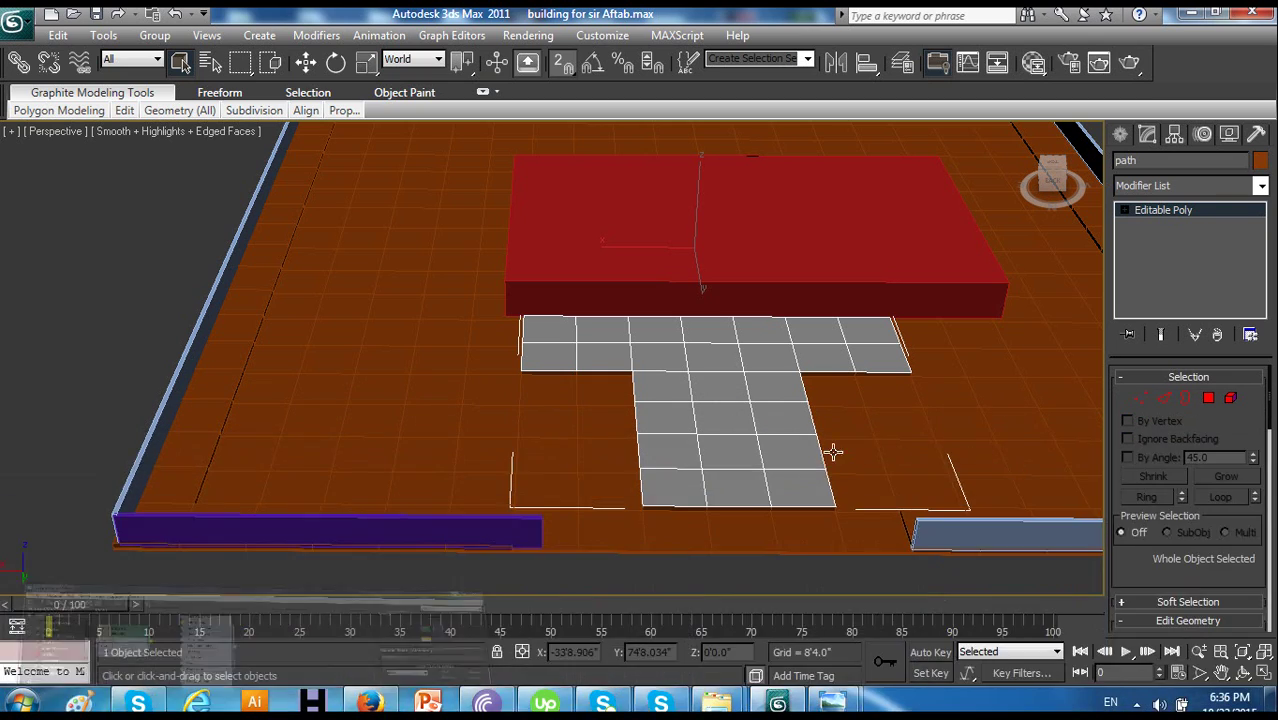
scroll(821, 448, "up", 6)
scroll(764, 447, "up", 4)
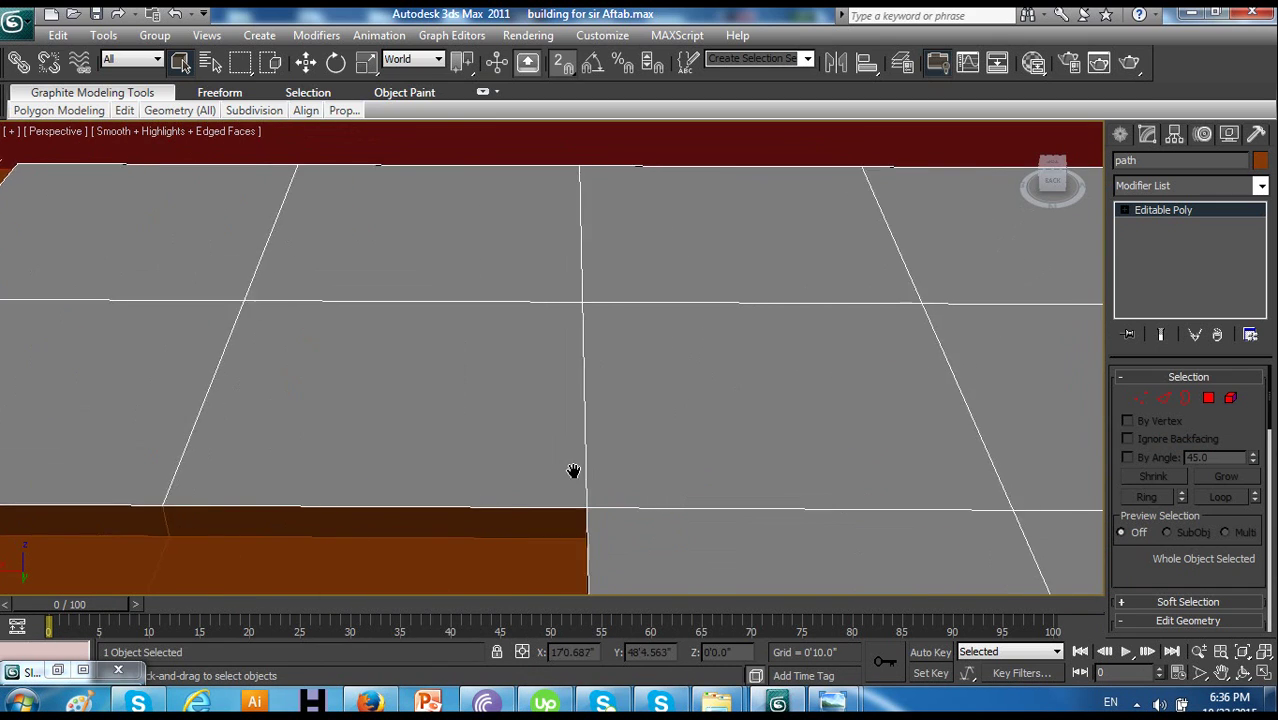
scroll(560, 474, "down", 2)
scroll(560, 474, "down", 5)
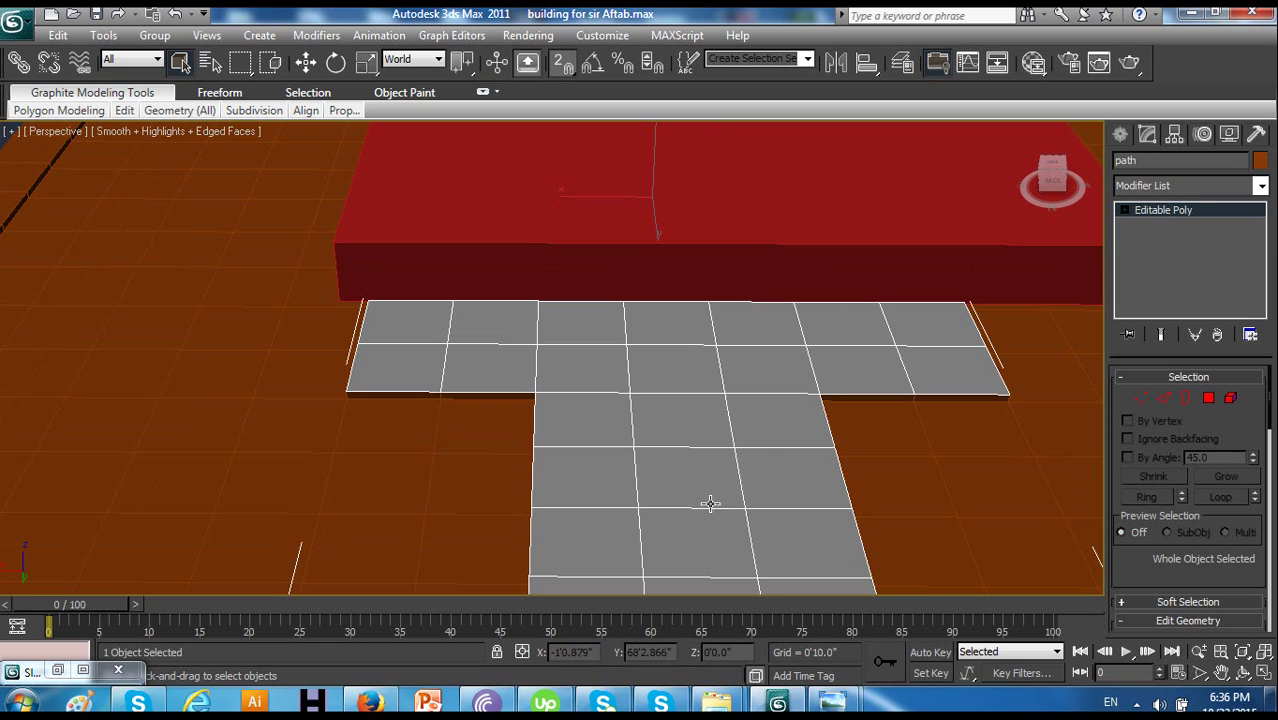
left_click(1136, 703)
left_click(1076, 548)
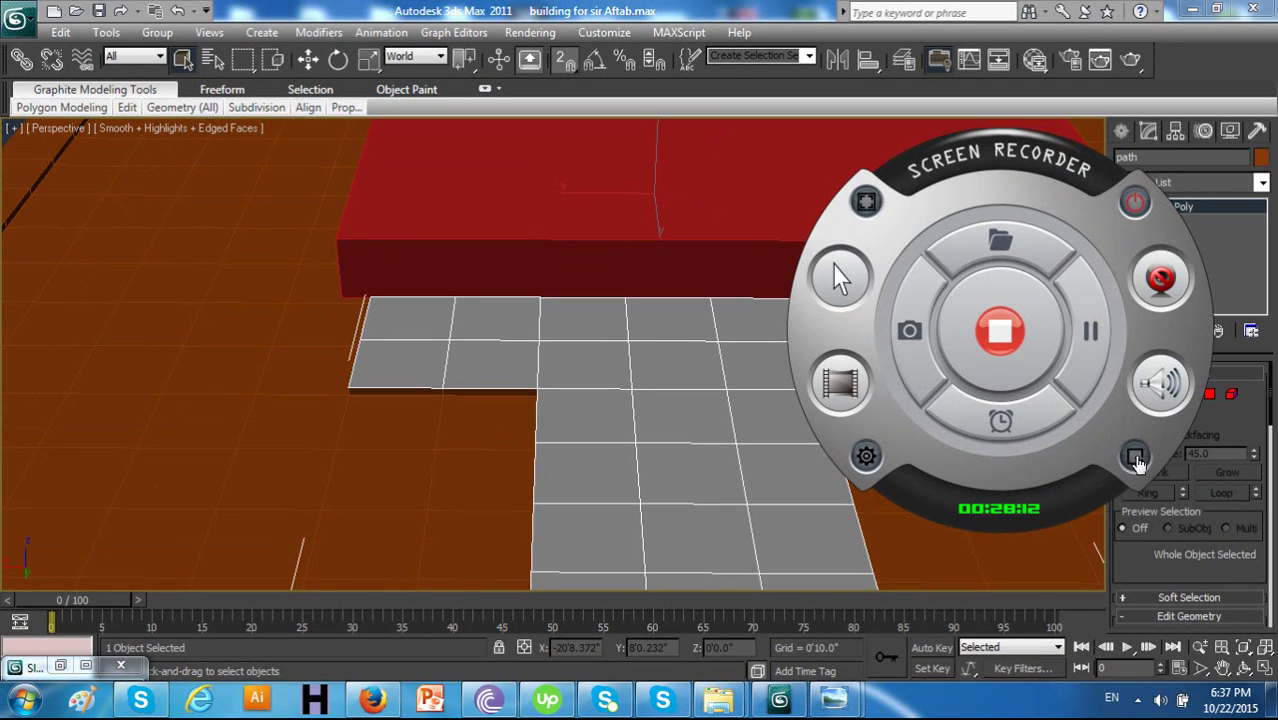
left_click(1136, 458)
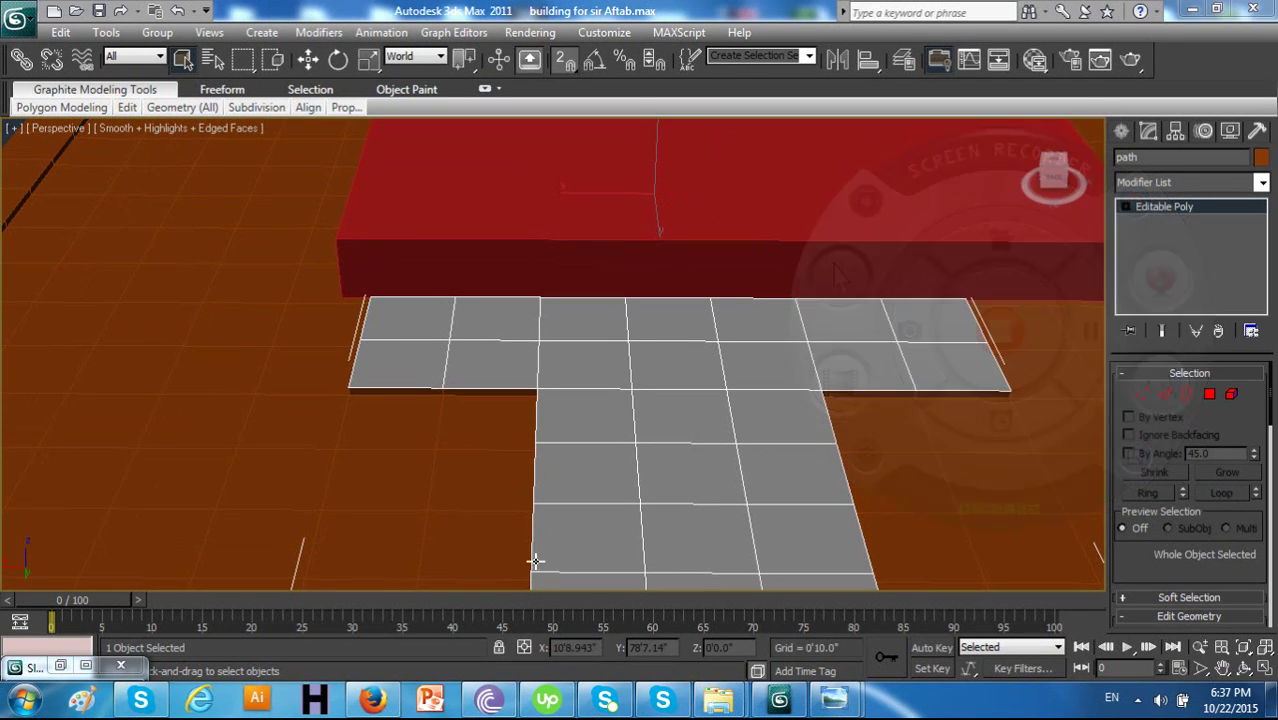
Save the scene file
left_click(24, 28)
left_click(95, 16)
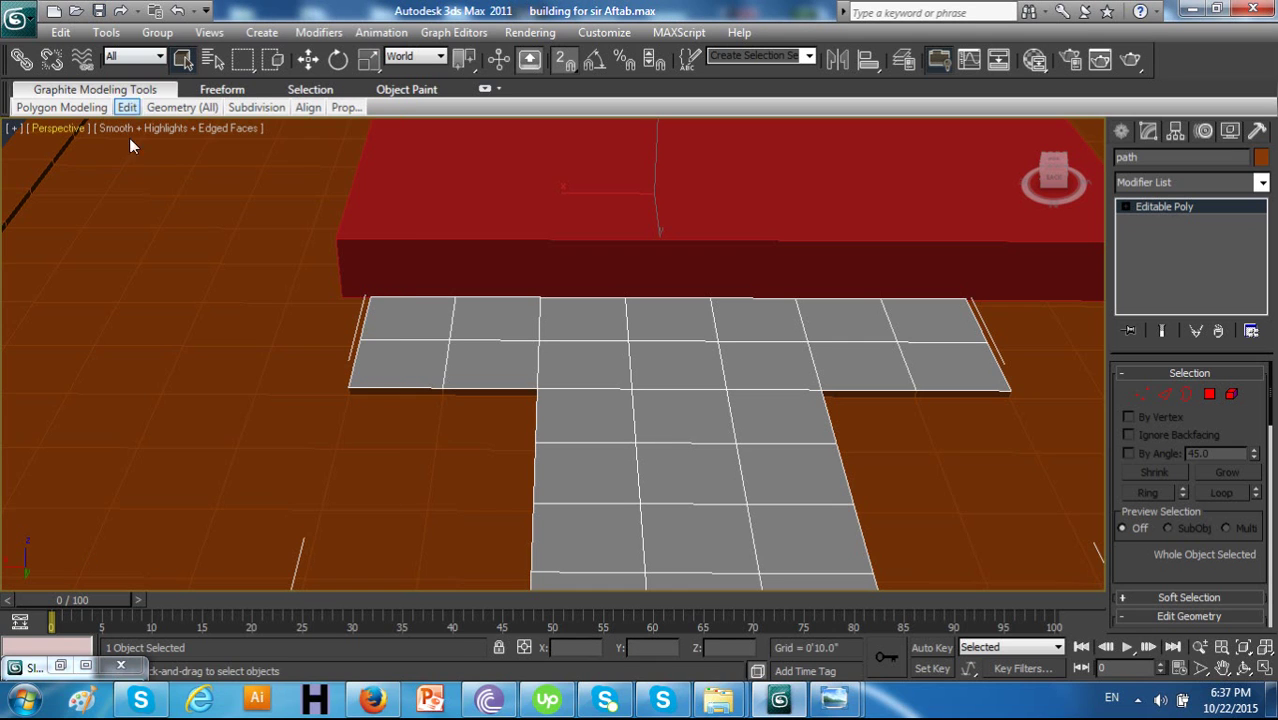
Switch to Windows Explorer and open Local Disk (C:) in a maximized window
left_click(22, 700)
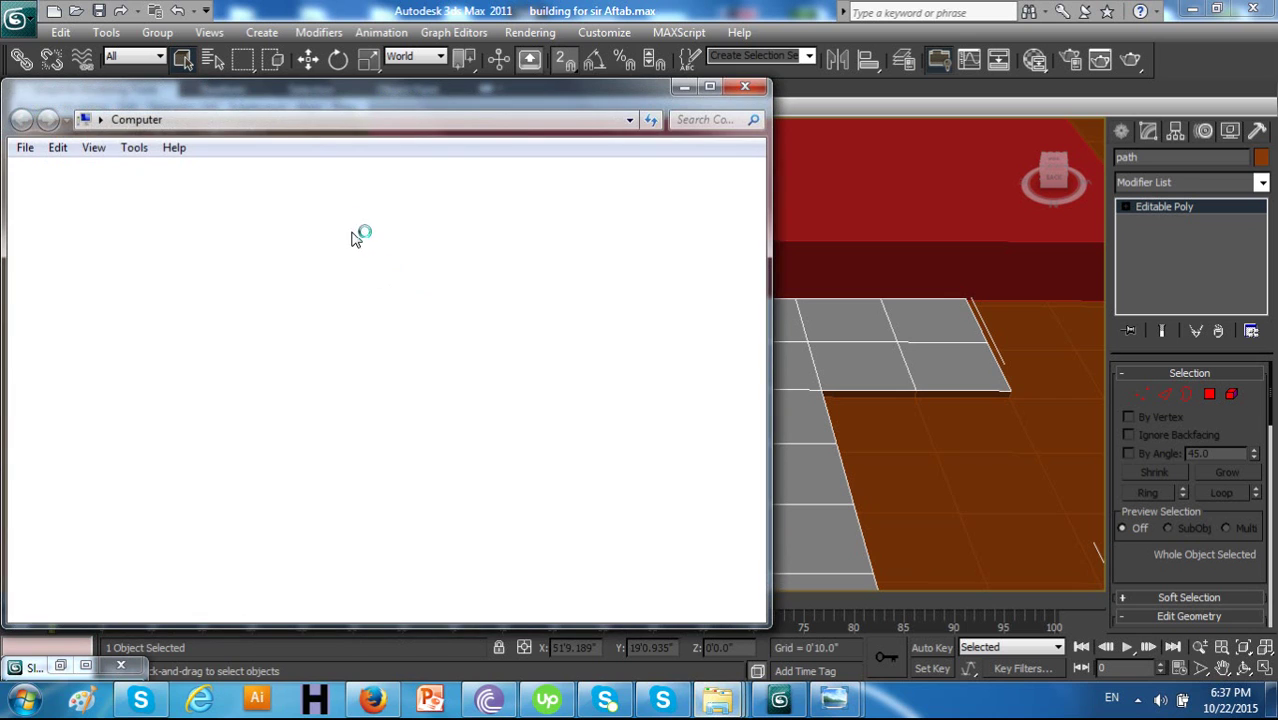
left_click(427, 248)
double_click(427, 248)
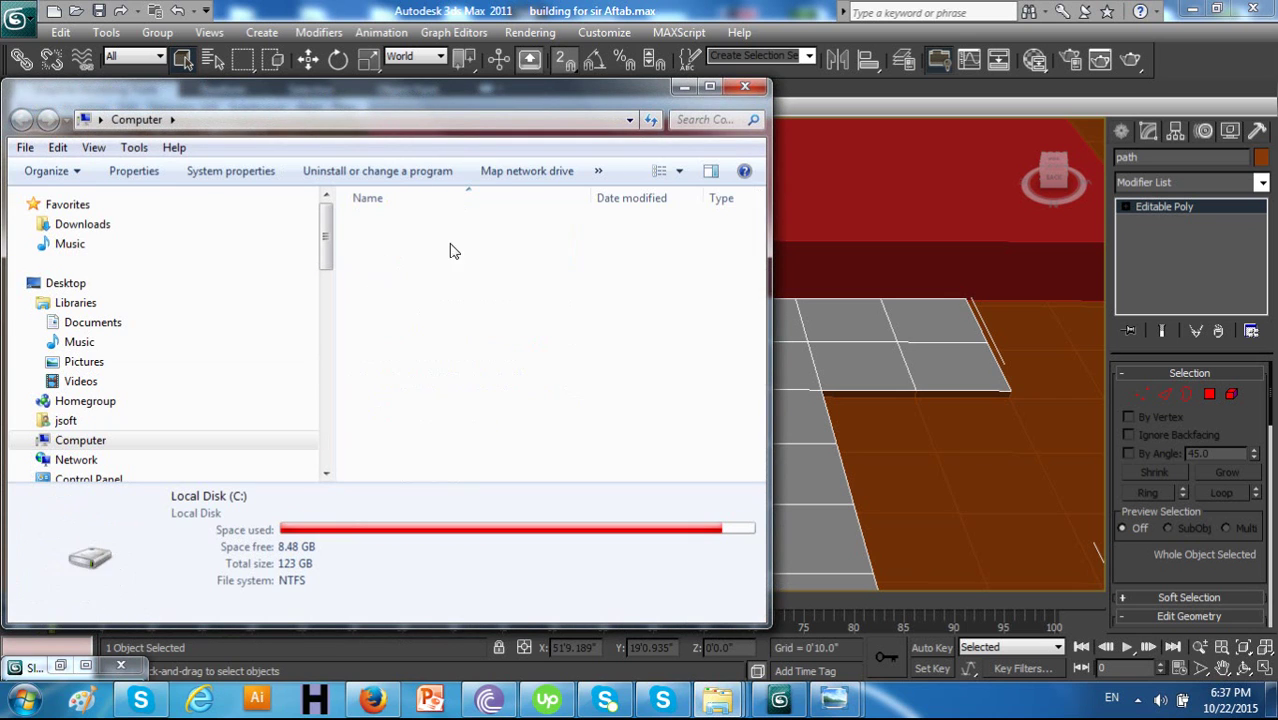
double_click(480, 100)
left_click(452, 262)
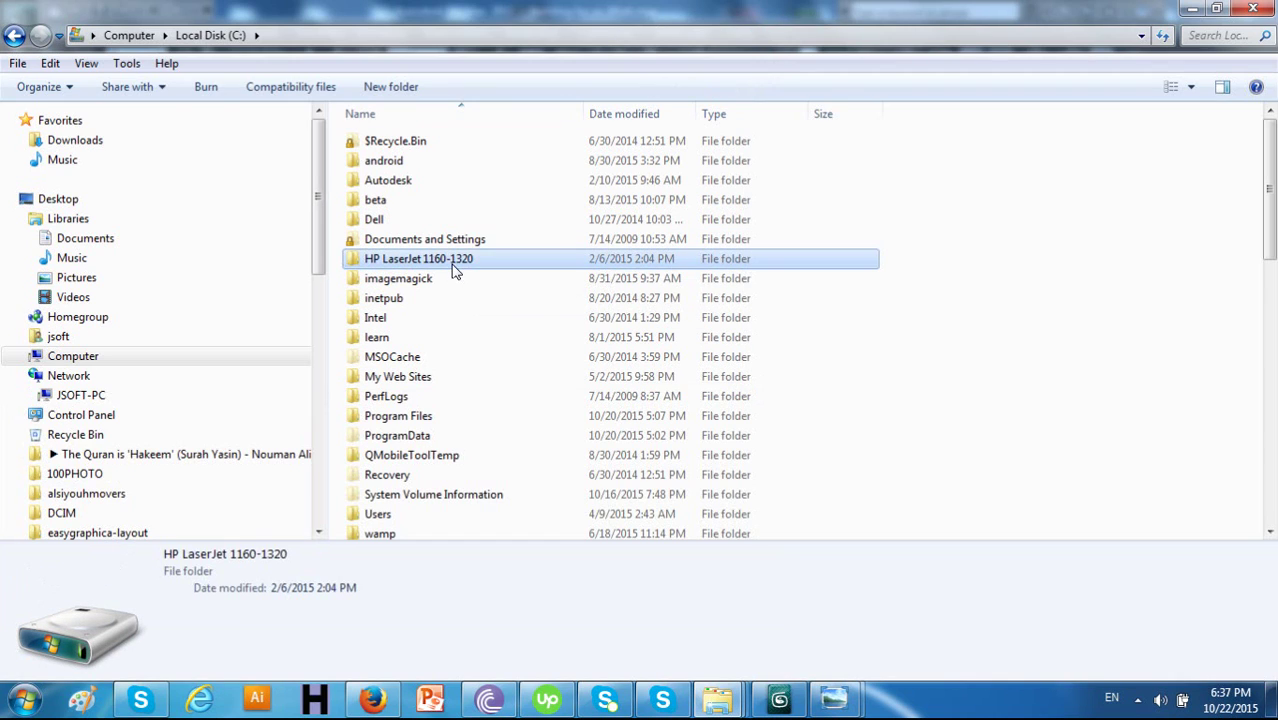
Find and open the Program Files folder on the C: drive
scroll(452, 268, "down", 8)
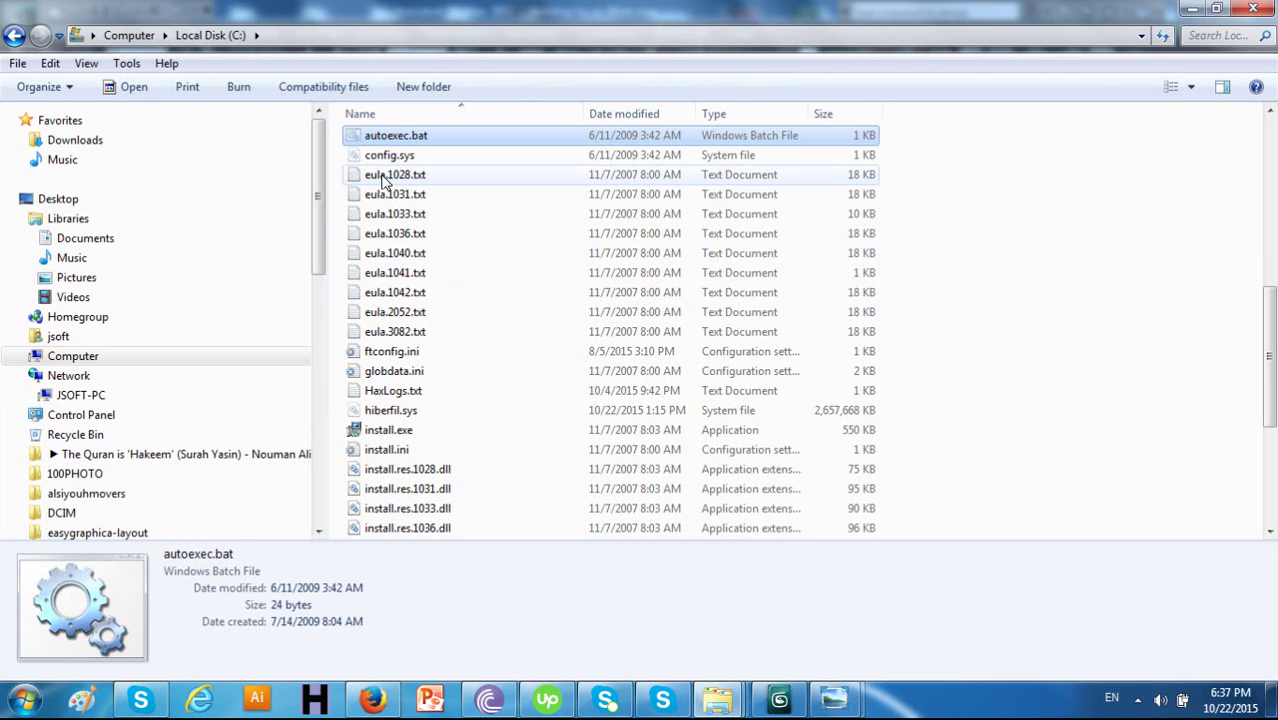
left_click(500, 318)
key("p")
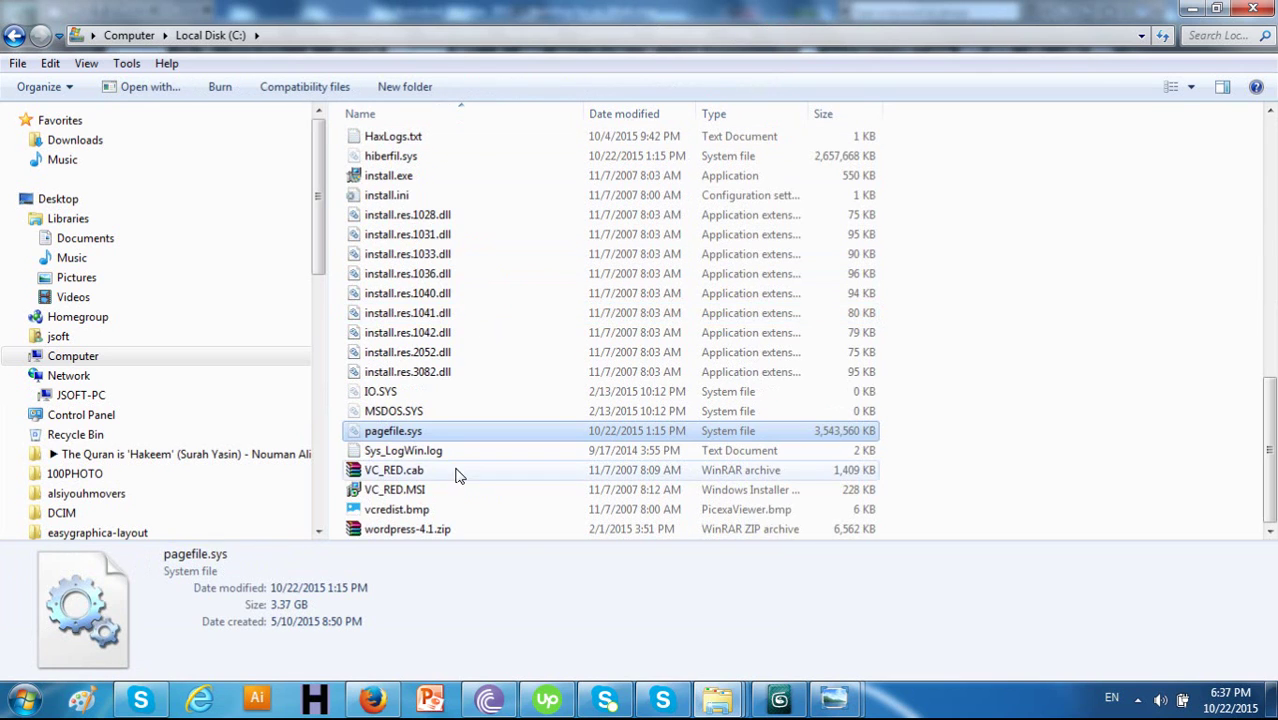
key("p")
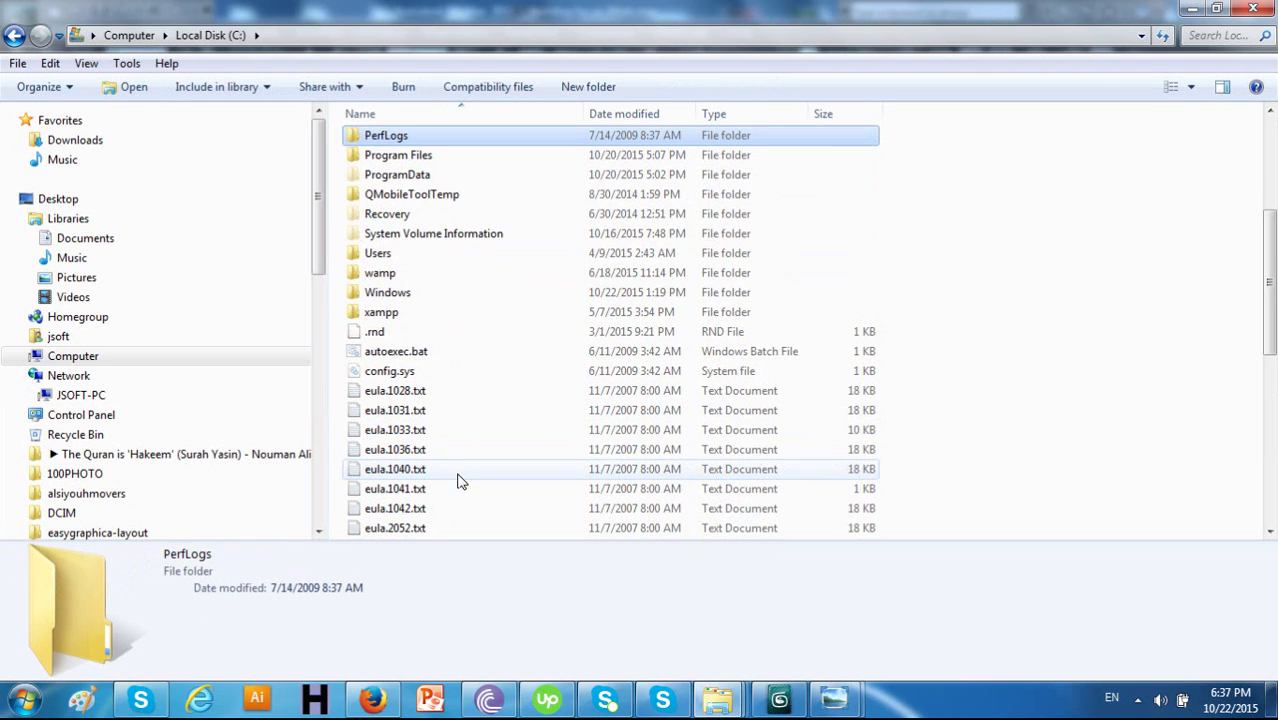
double_click(448, 156)
Browse from Program Files into Autodesk, 3ds Max 2011 and its maps folder
left_click(448, 227)
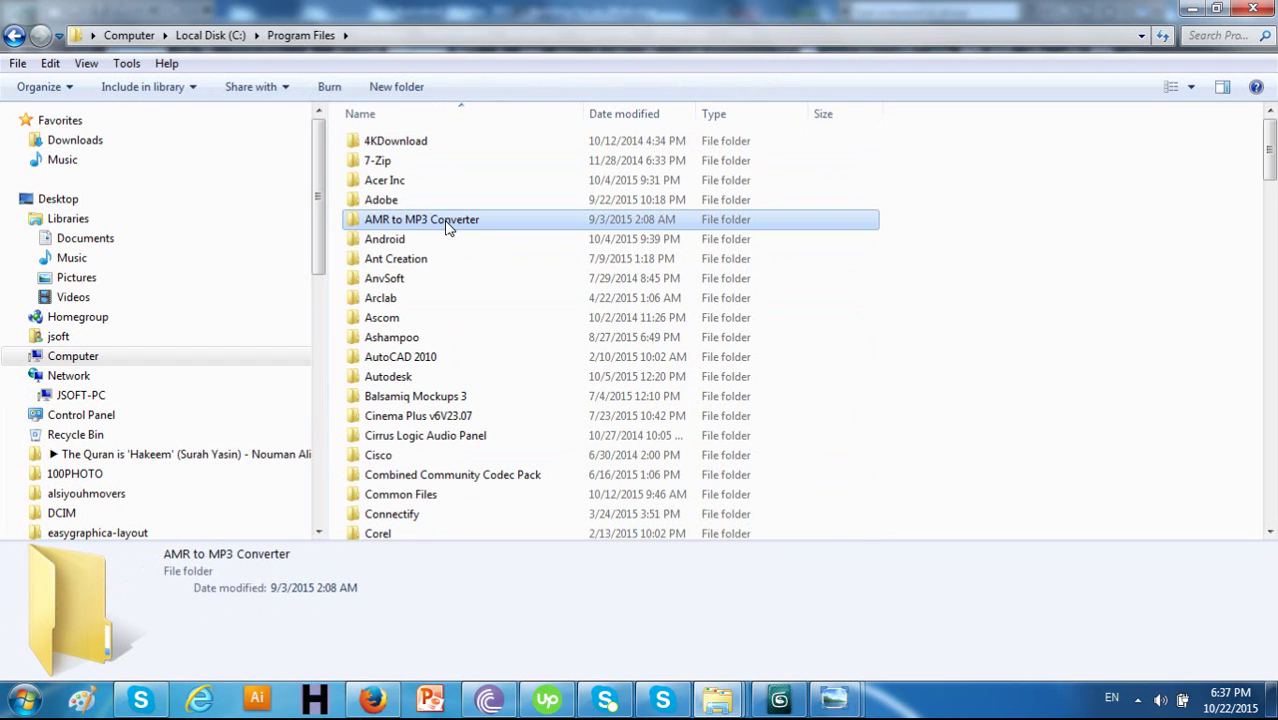
key("Down")
key("Down")
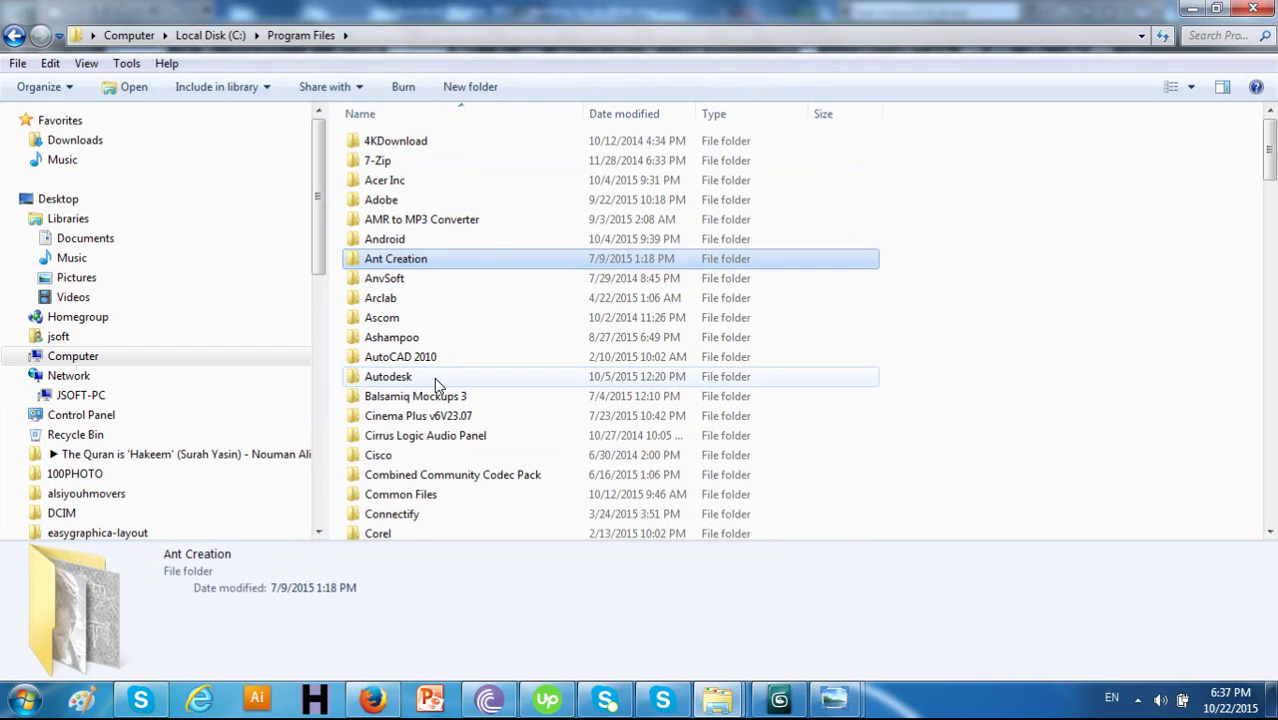
double_click(435, 383)
left_click(450, 145)
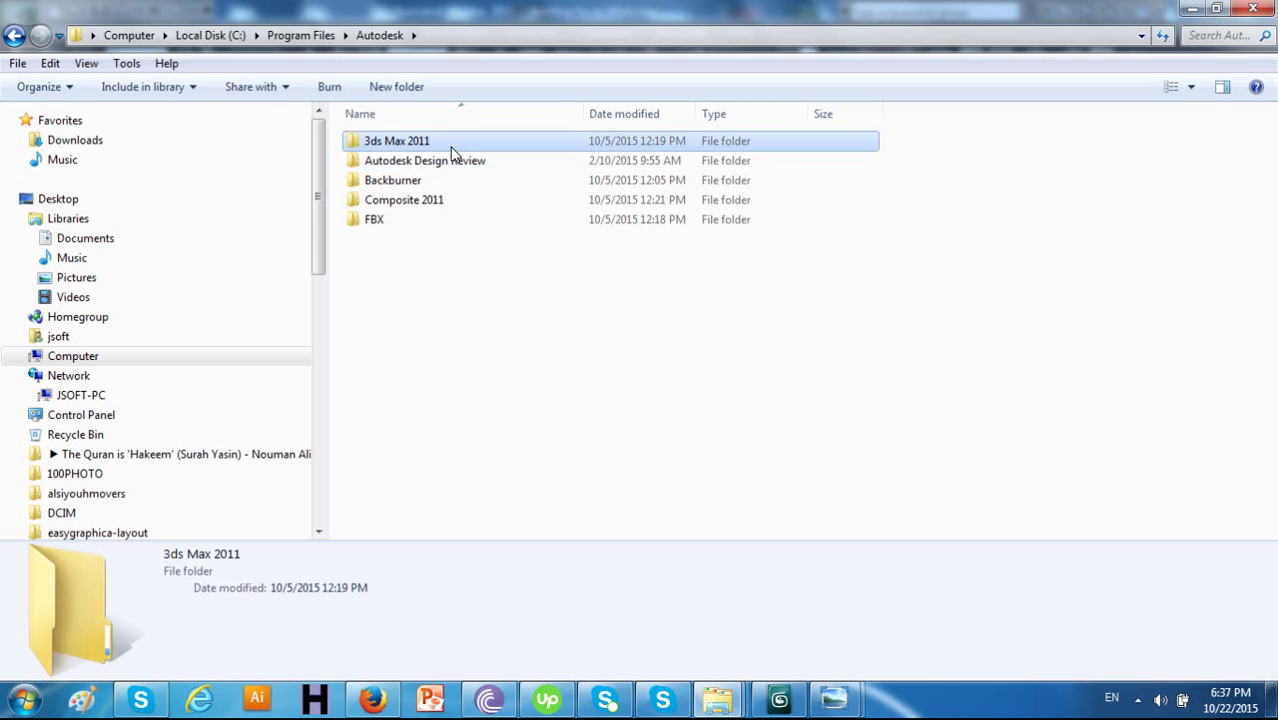
double_click(451, 148)
left_click(445, 284)
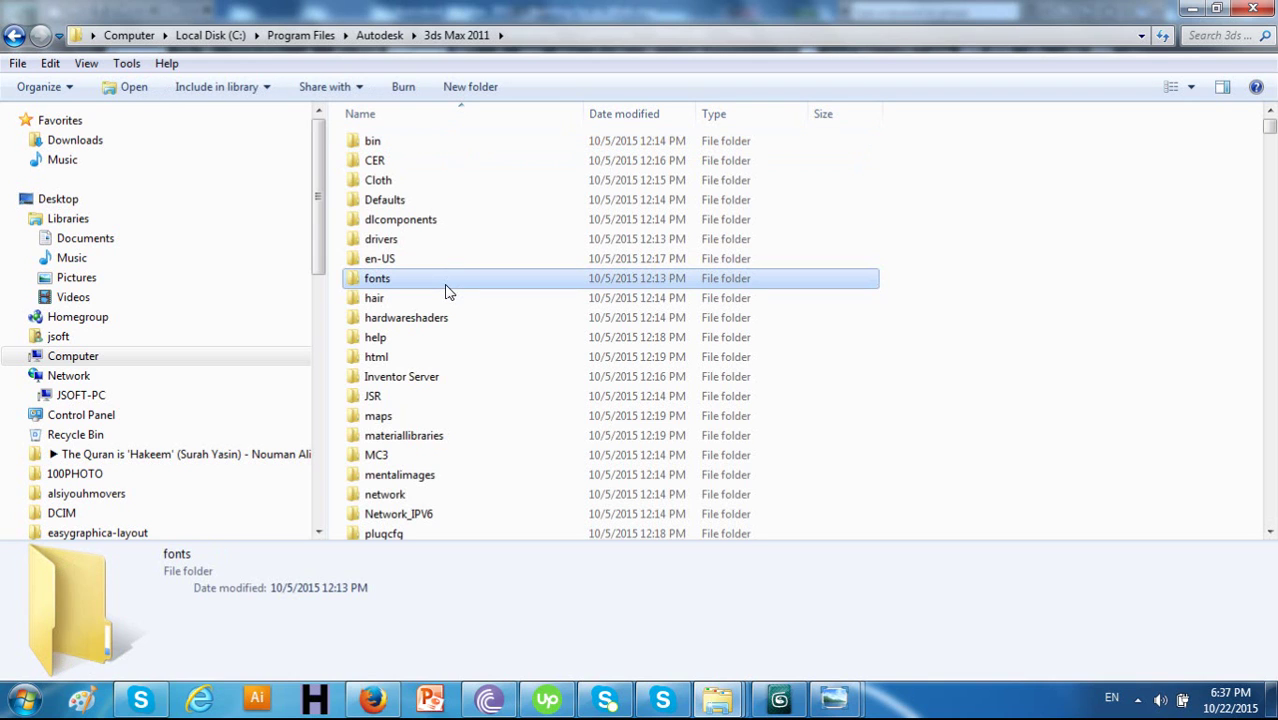
key("m")
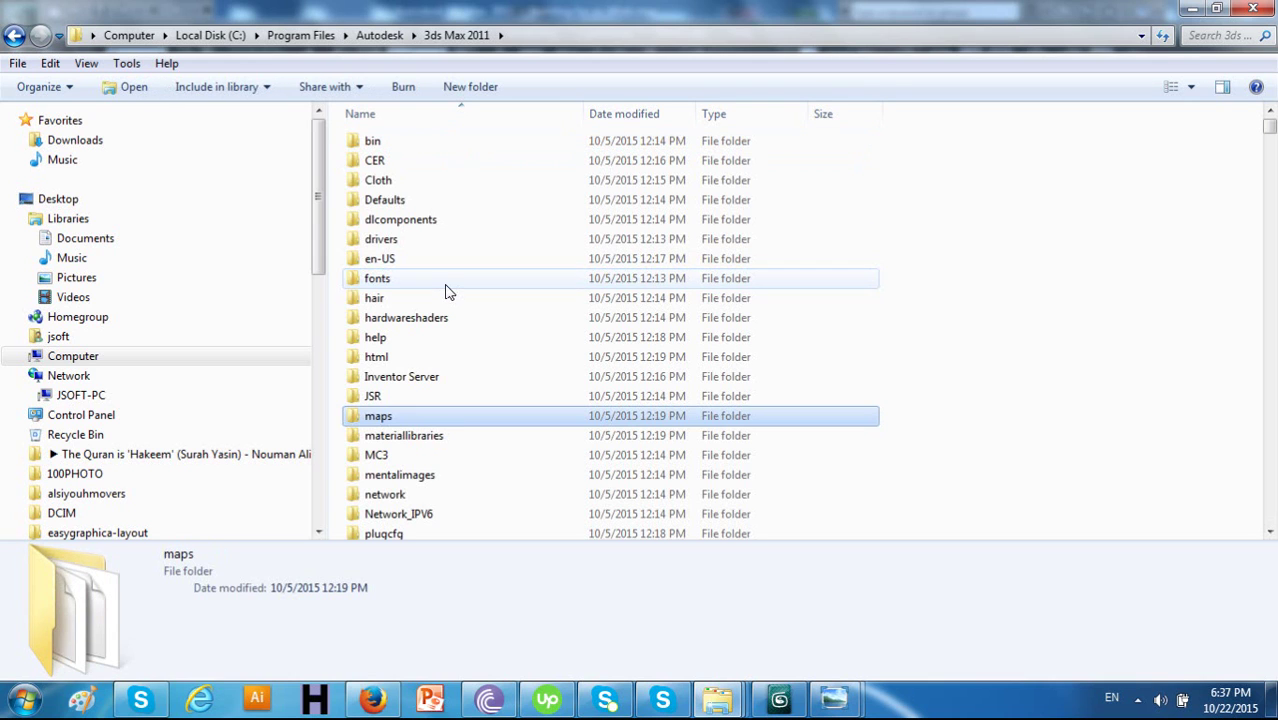
double_click(403, 421)
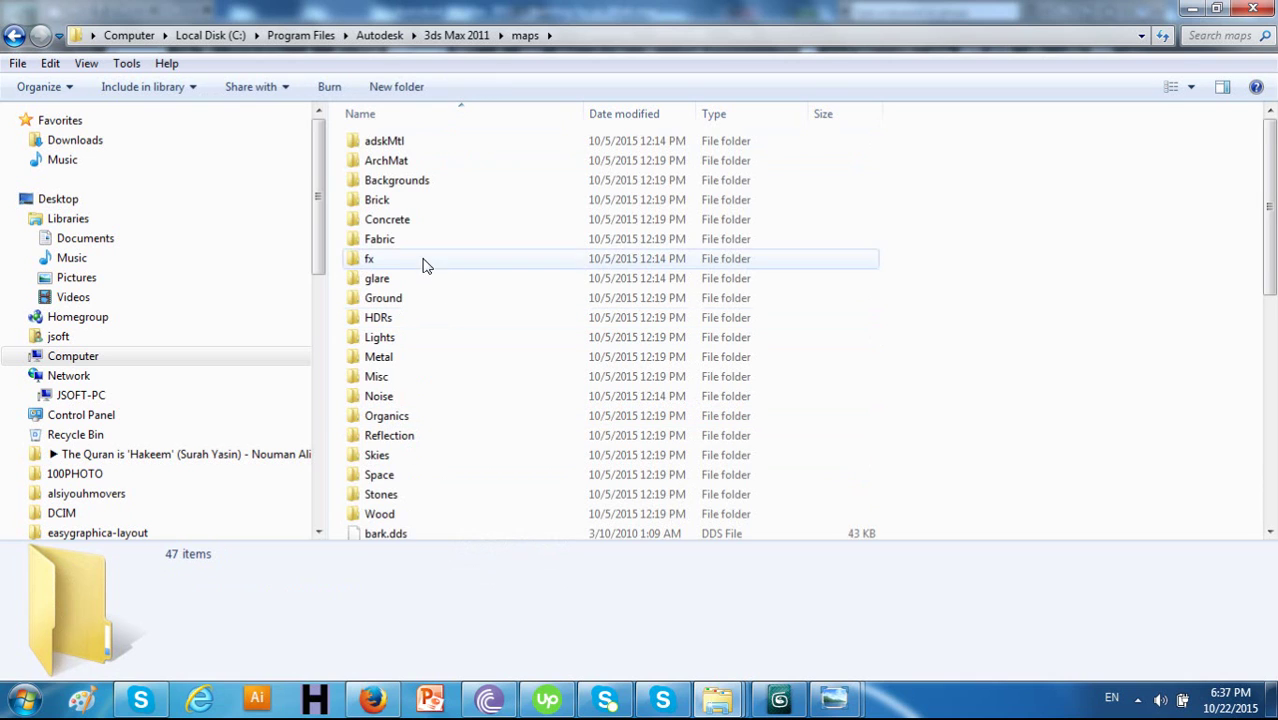
Check the textures in the Brick folder, return to maps, and select asphalt stripe.jpg in the Concrete folder
double_click(393, 202)
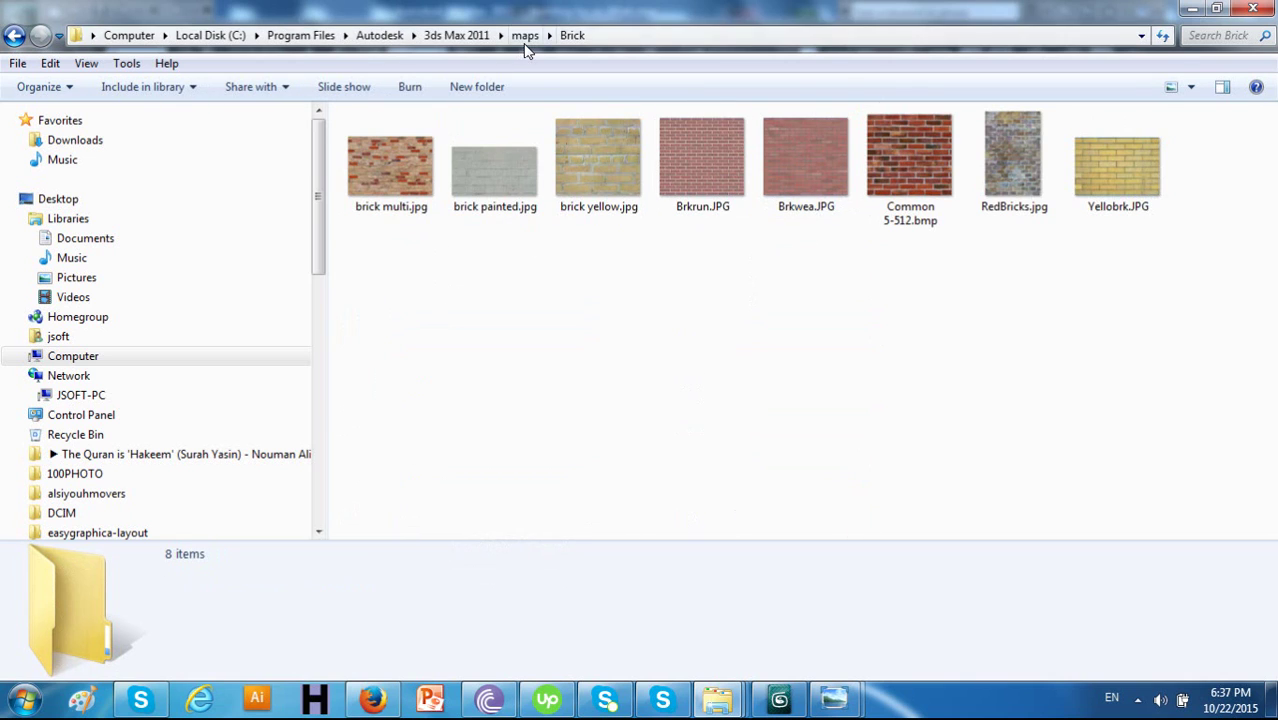
key("BackSpace")
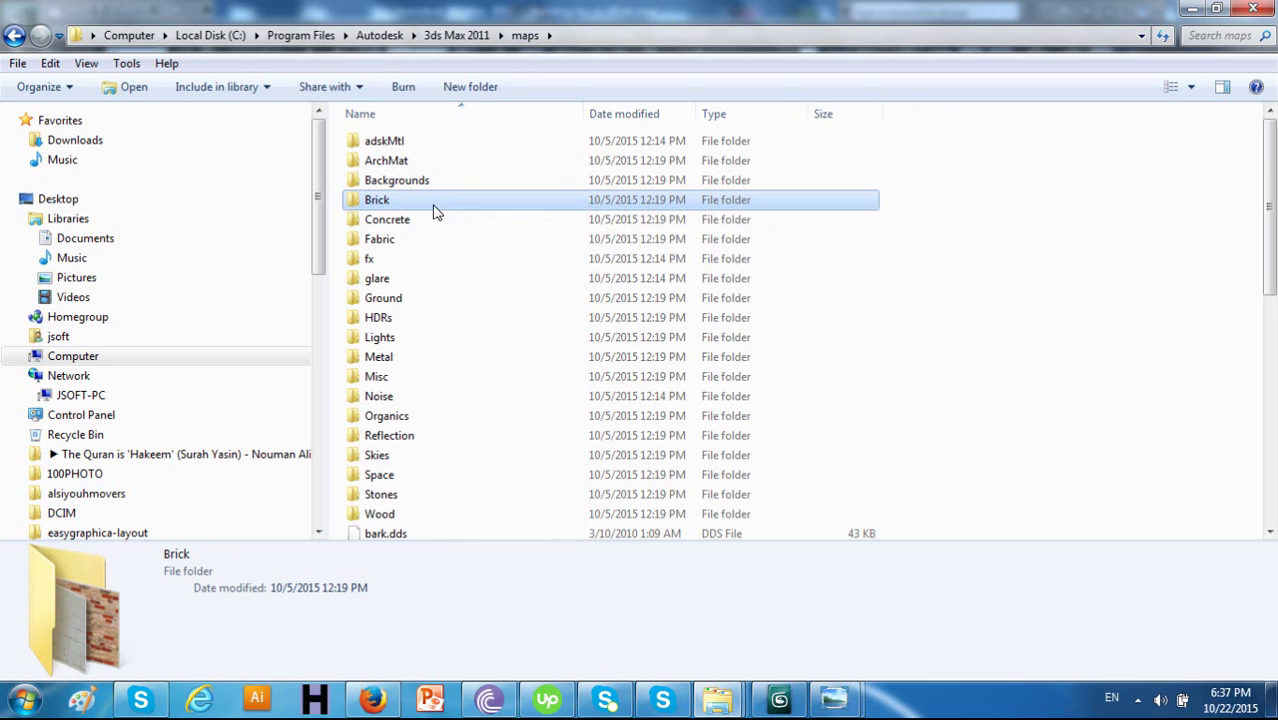
left_click(433, 222)
double_click(433, 222)
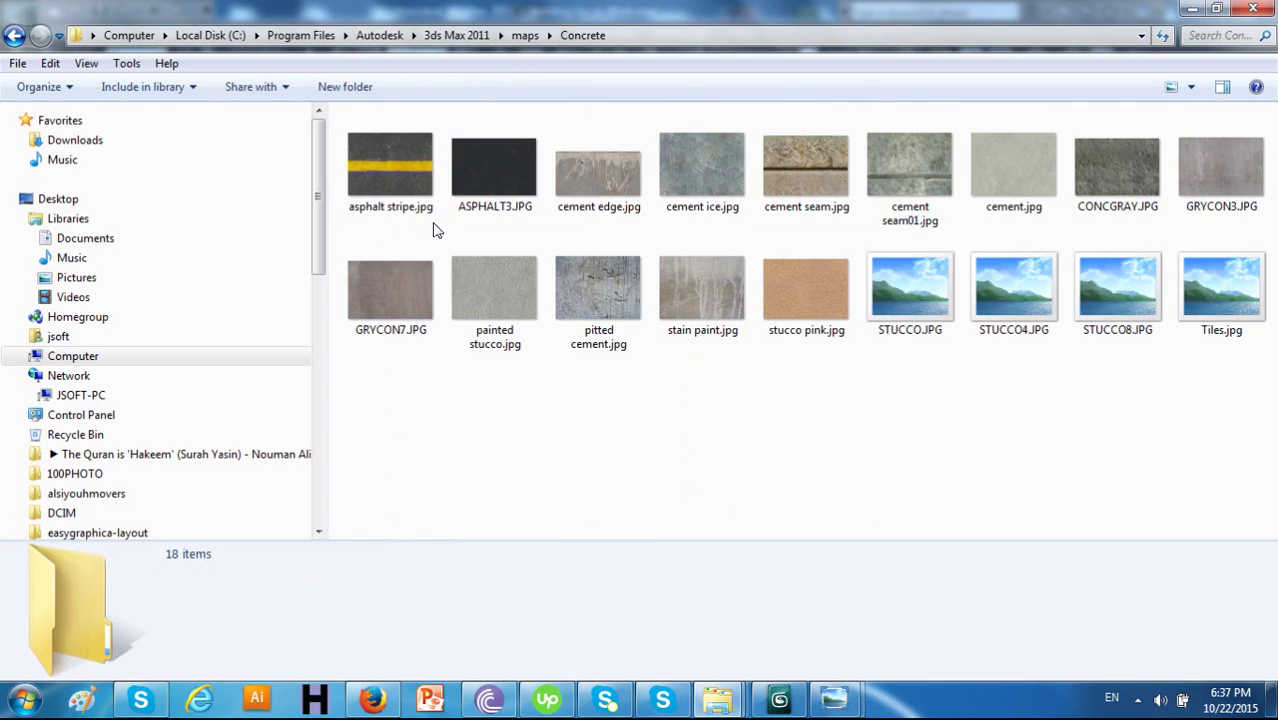
left_click(392, 185)
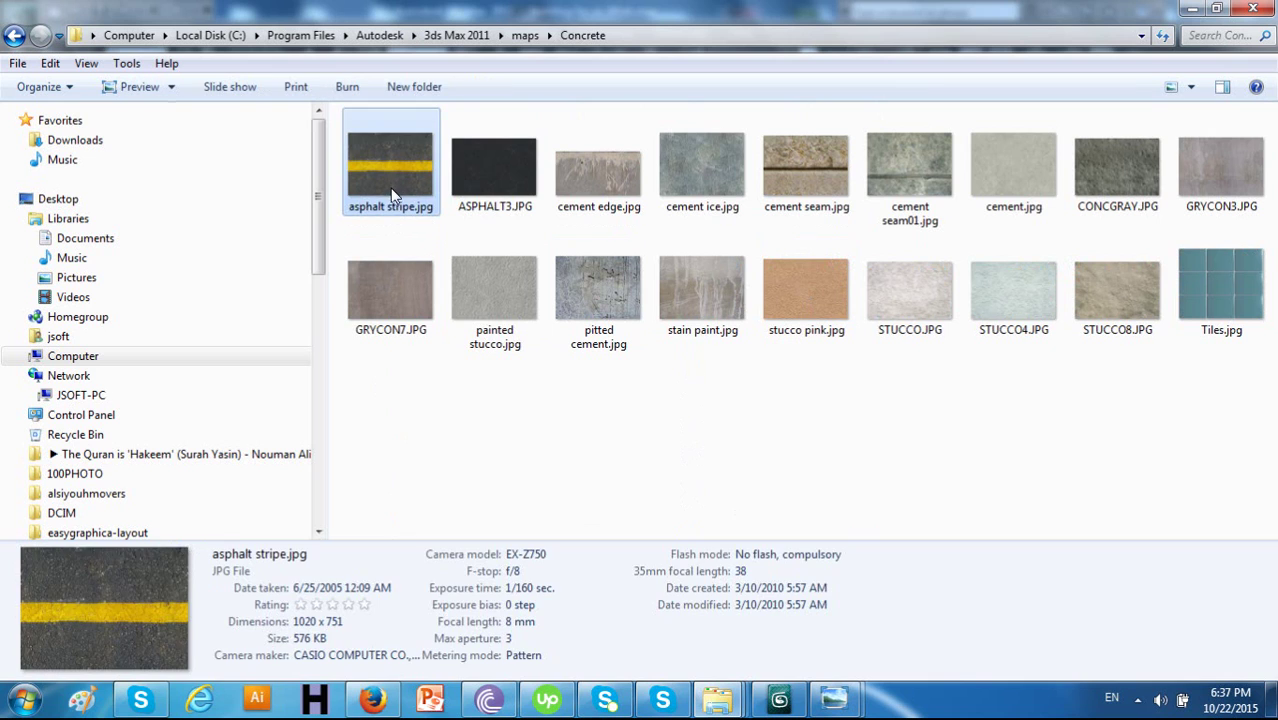
Select Tiles.jpg, switch to 3ds Max, and open the Slate Material Editor in a maximized window
left_click(1207, 300)
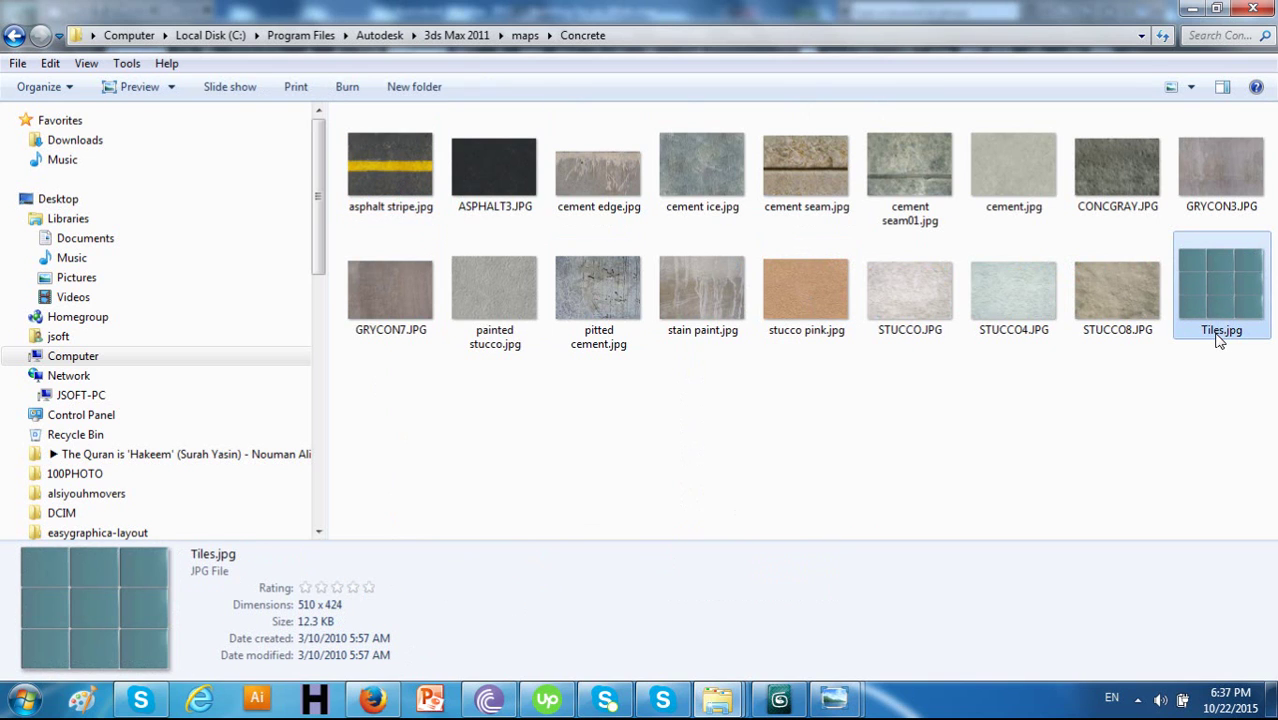
left_click(779, 698)
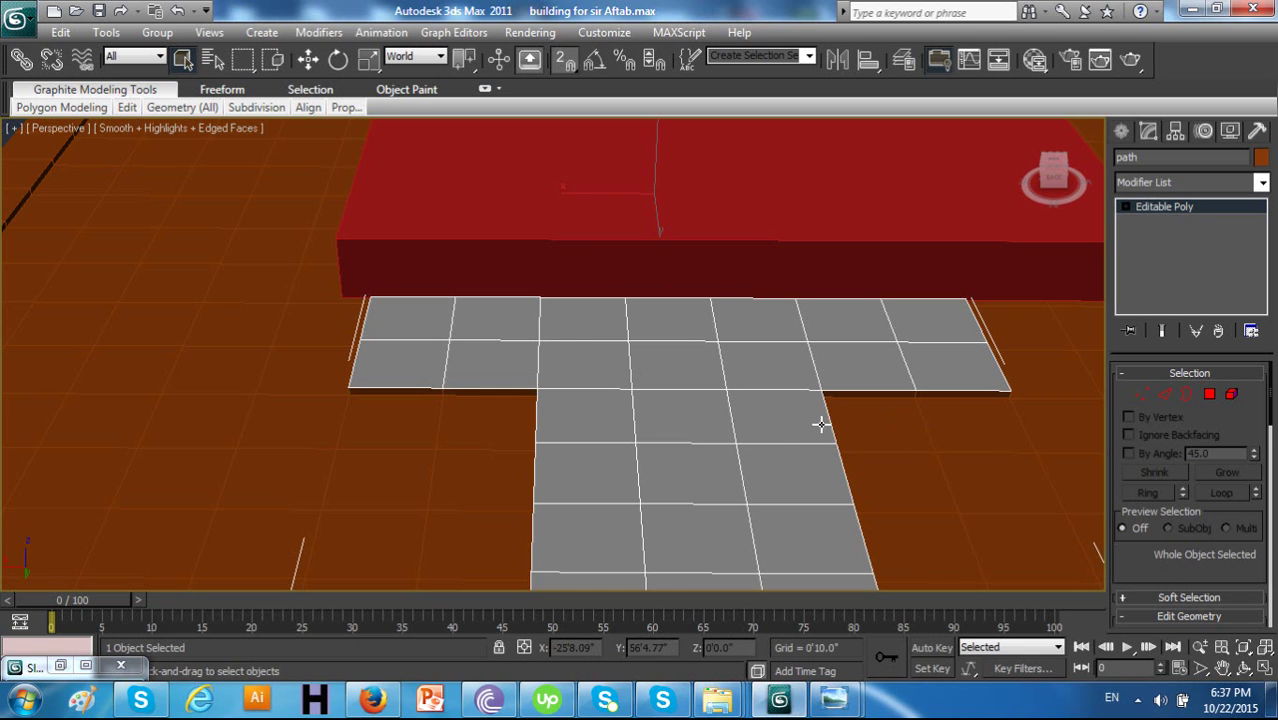
key("m")
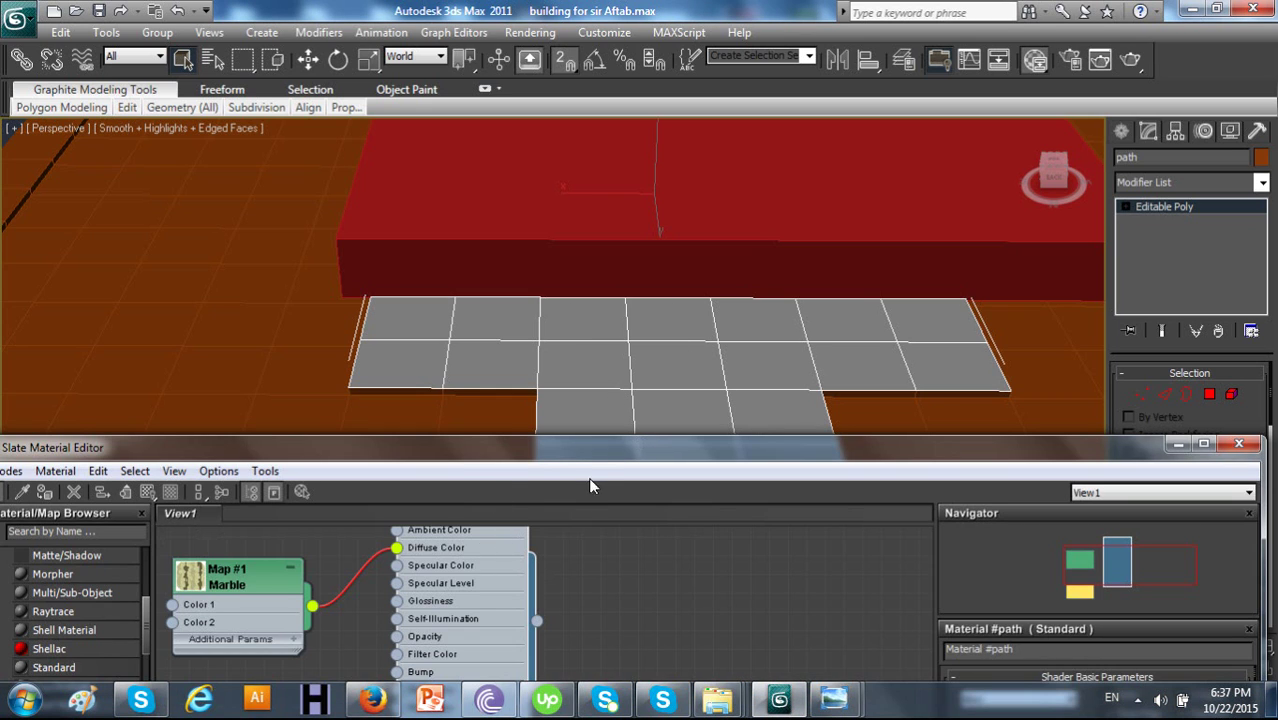
left_click_drag(620, 447, 423, 198)
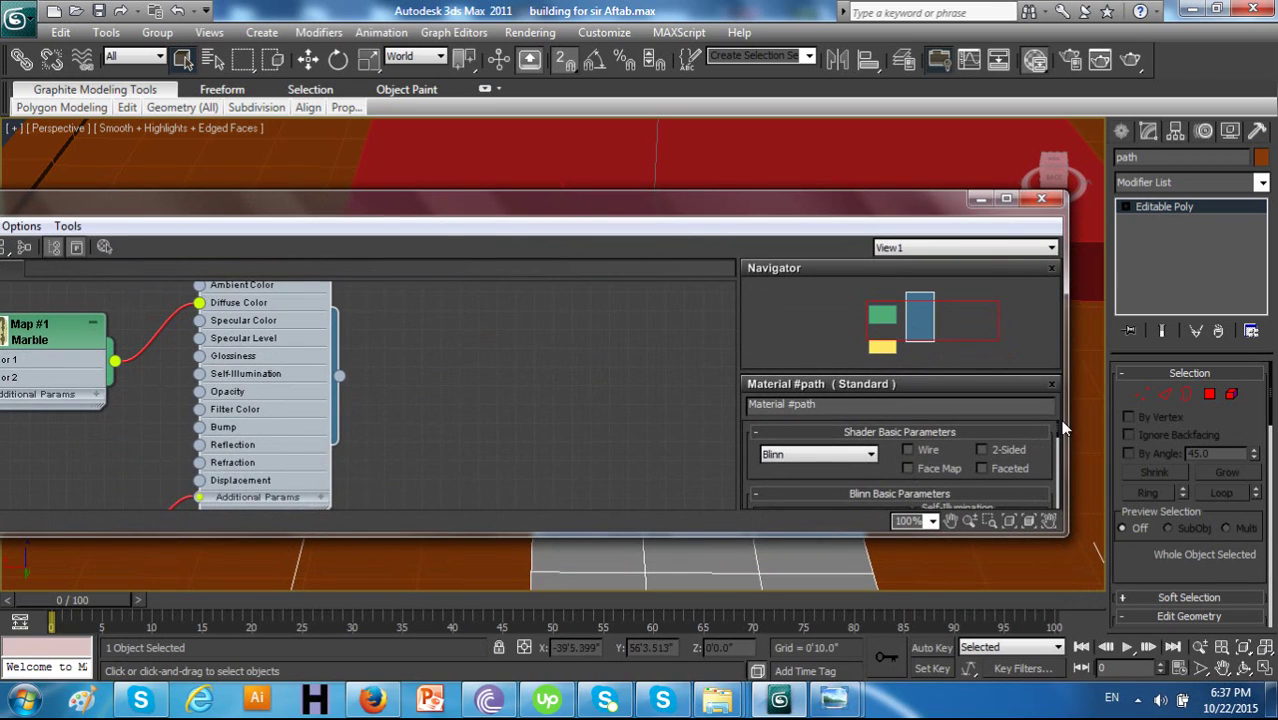
left_click(1006, 198)
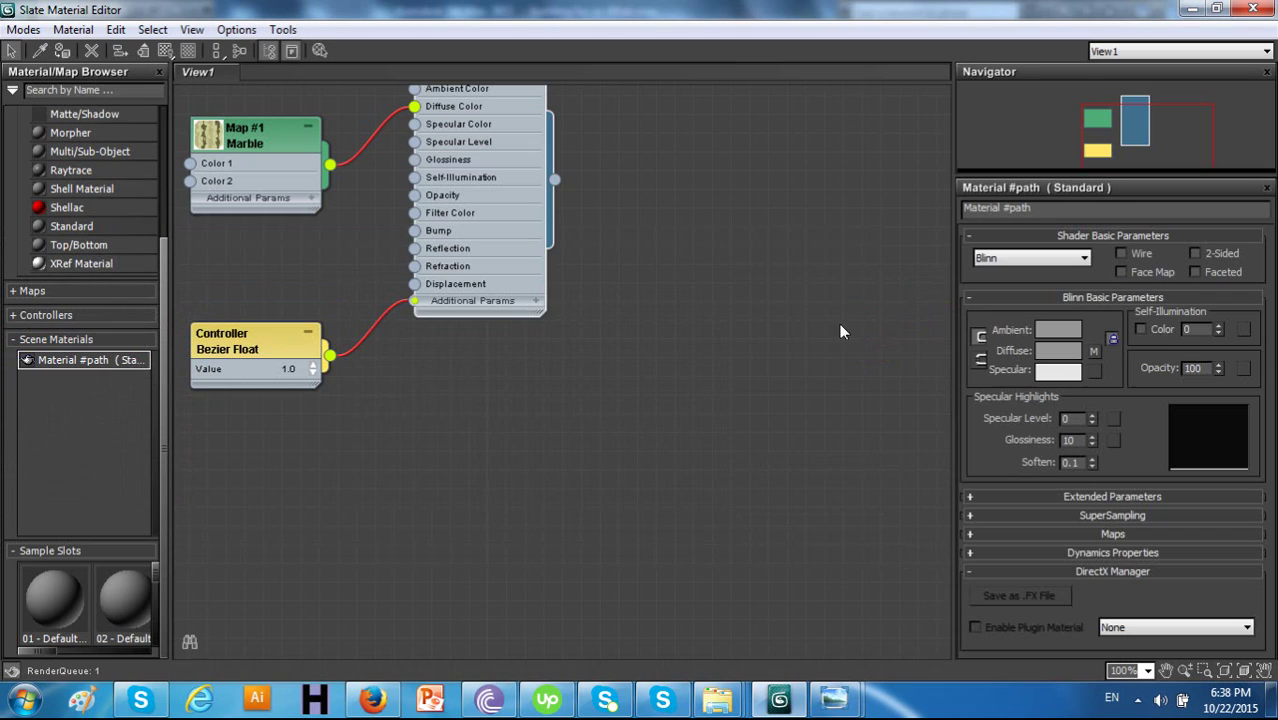
Examine the path material's diffuse settings and map assignments along with the parameters of its Marble map
left_click(1092, 351)
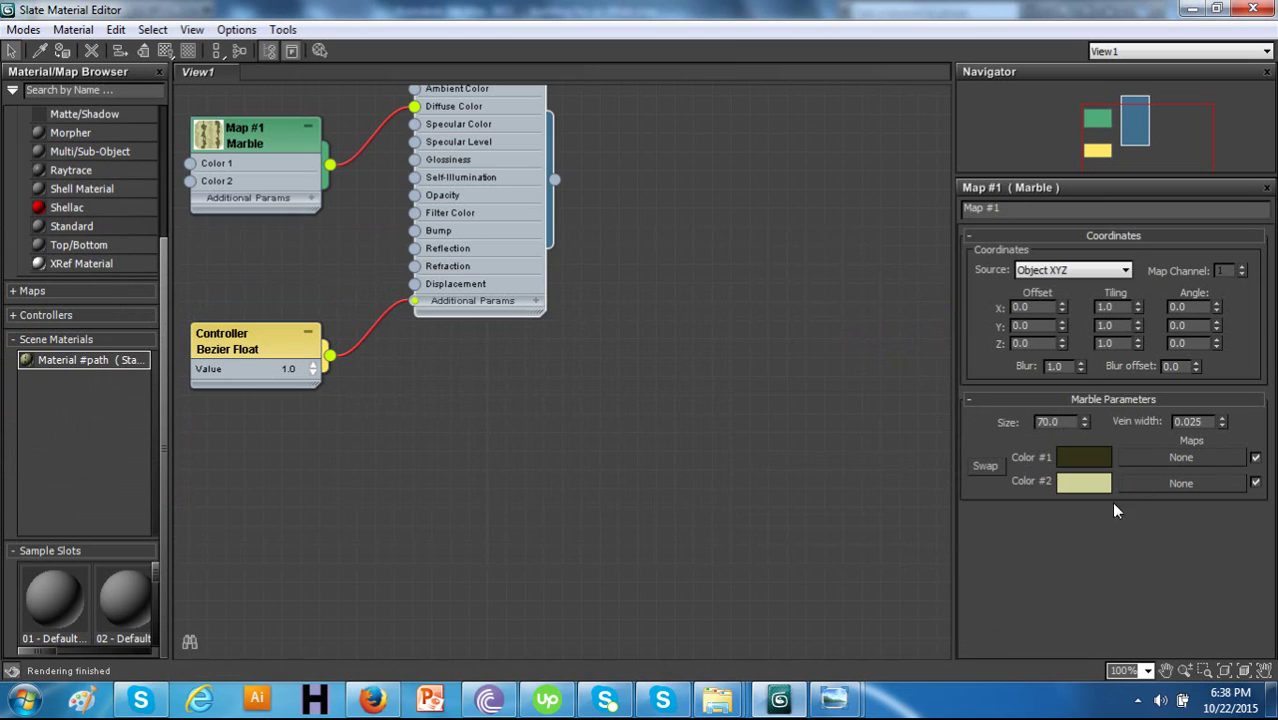
left_click(970, 237)
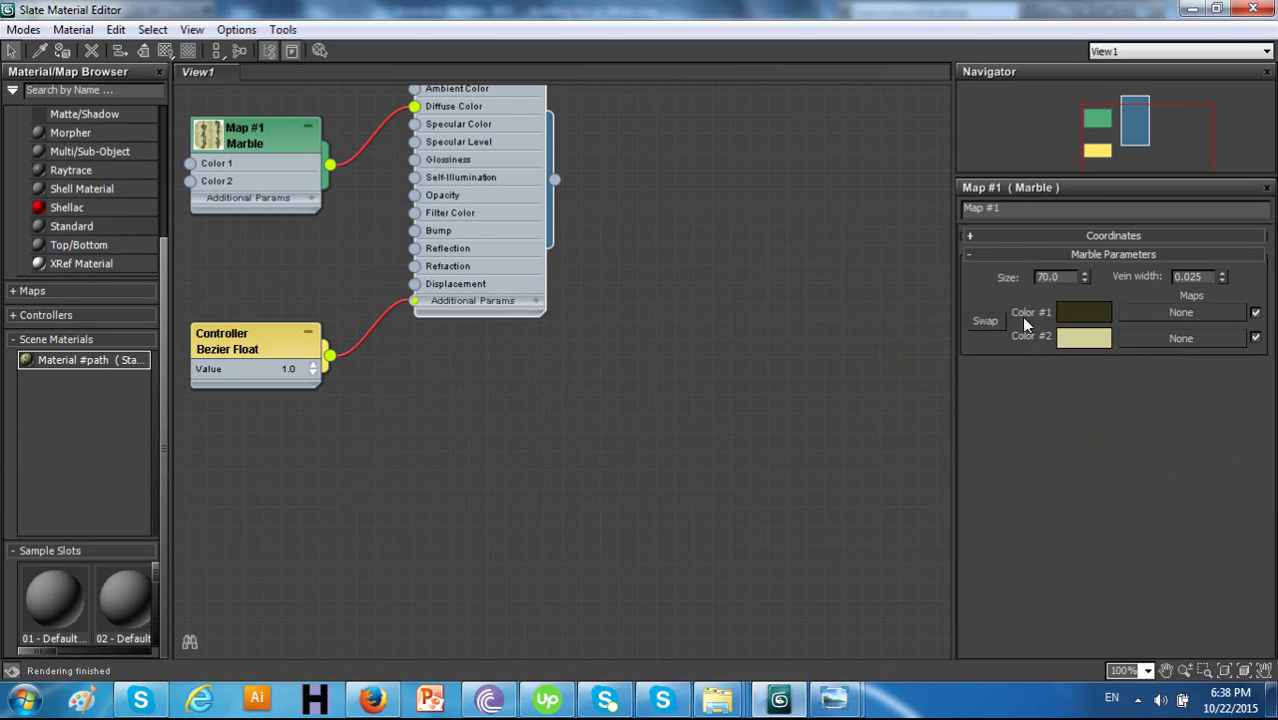
double_click(440, 116)
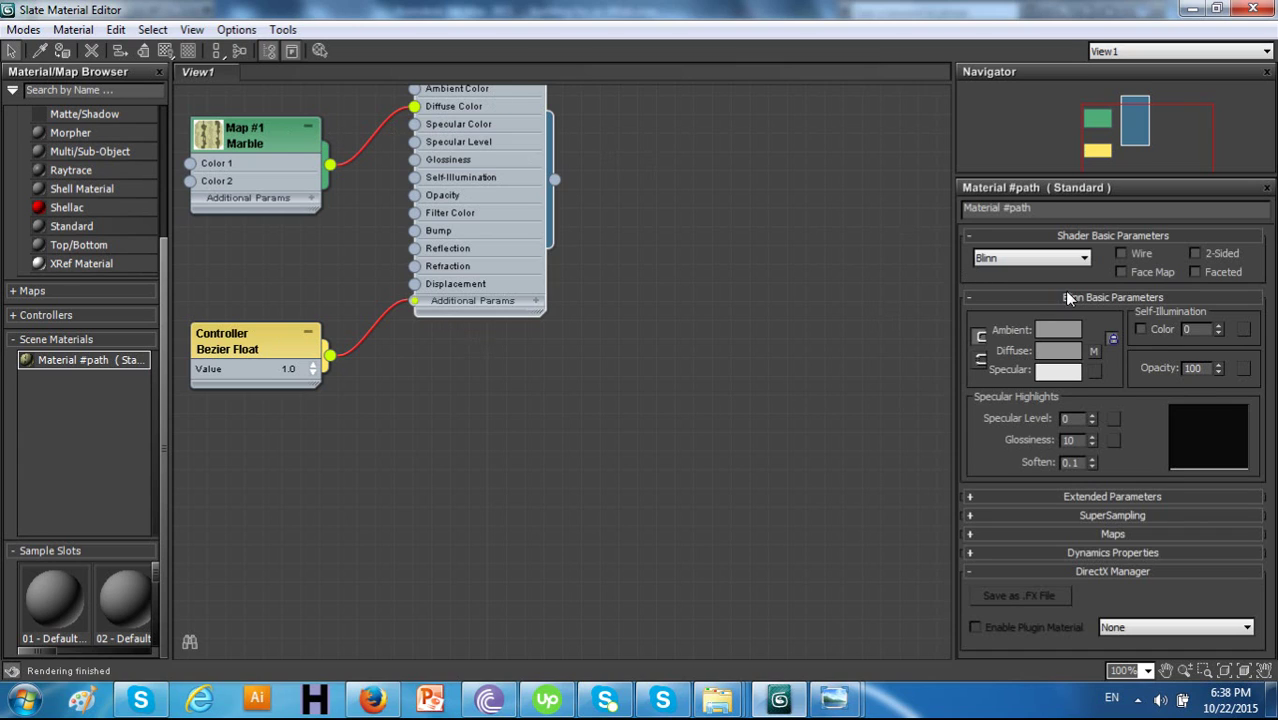
left_click(1060, 353)
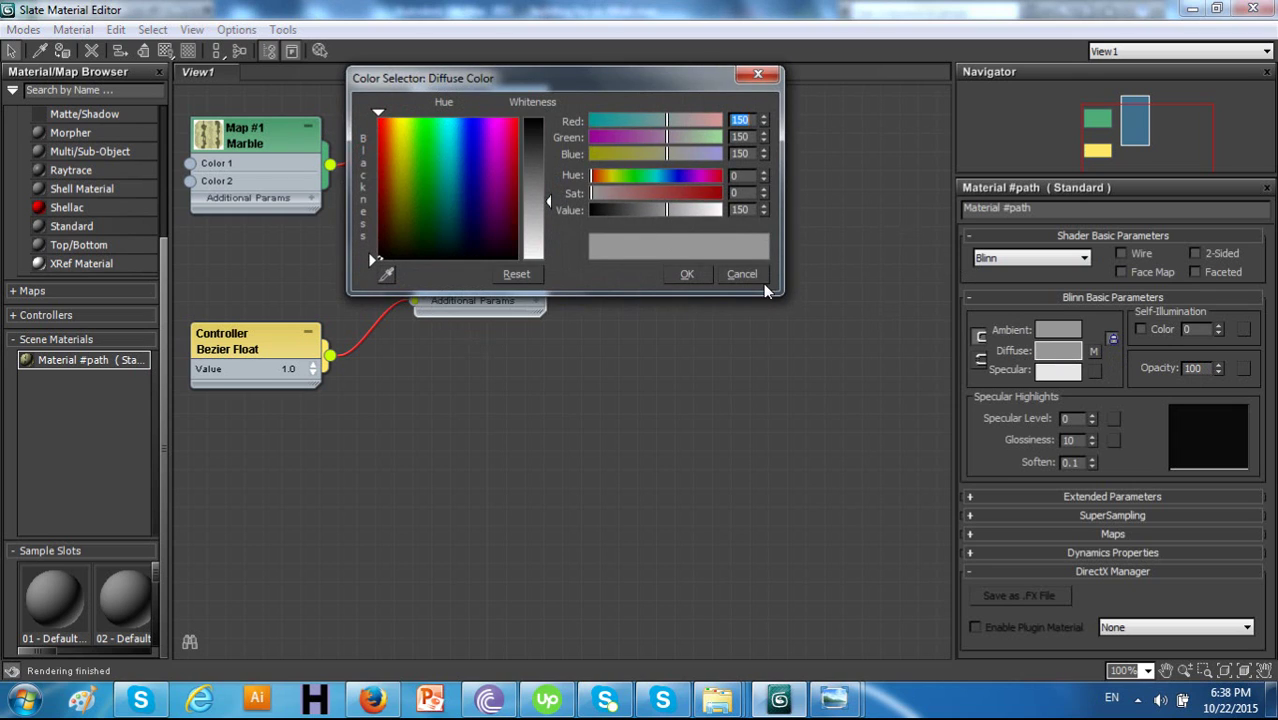
left_click(742, 274)
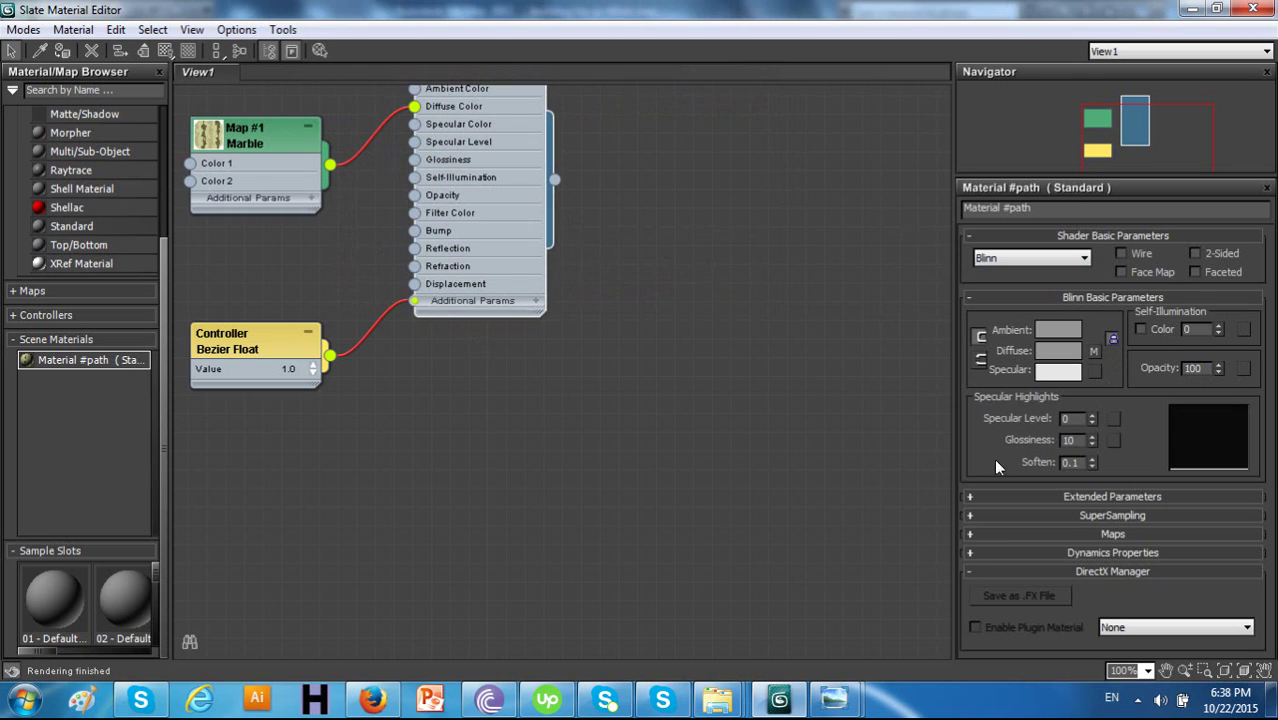
left_click(968, 535)
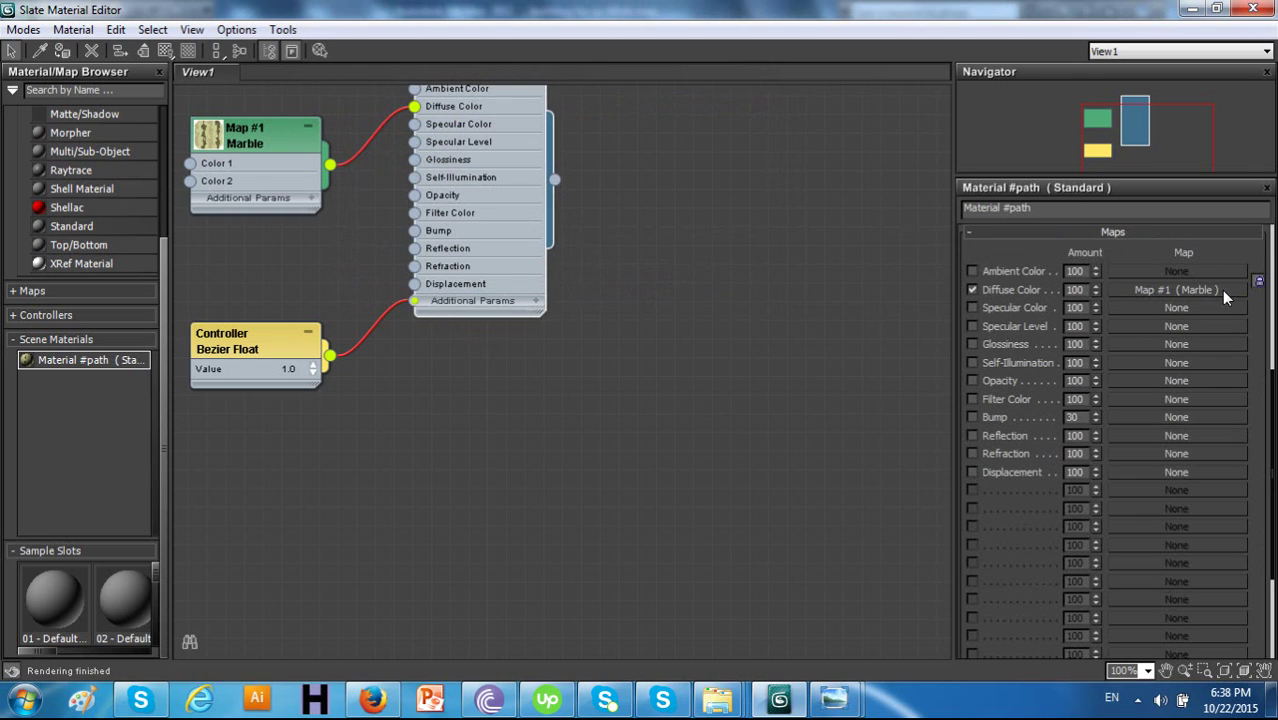
left_click(1172, 290)
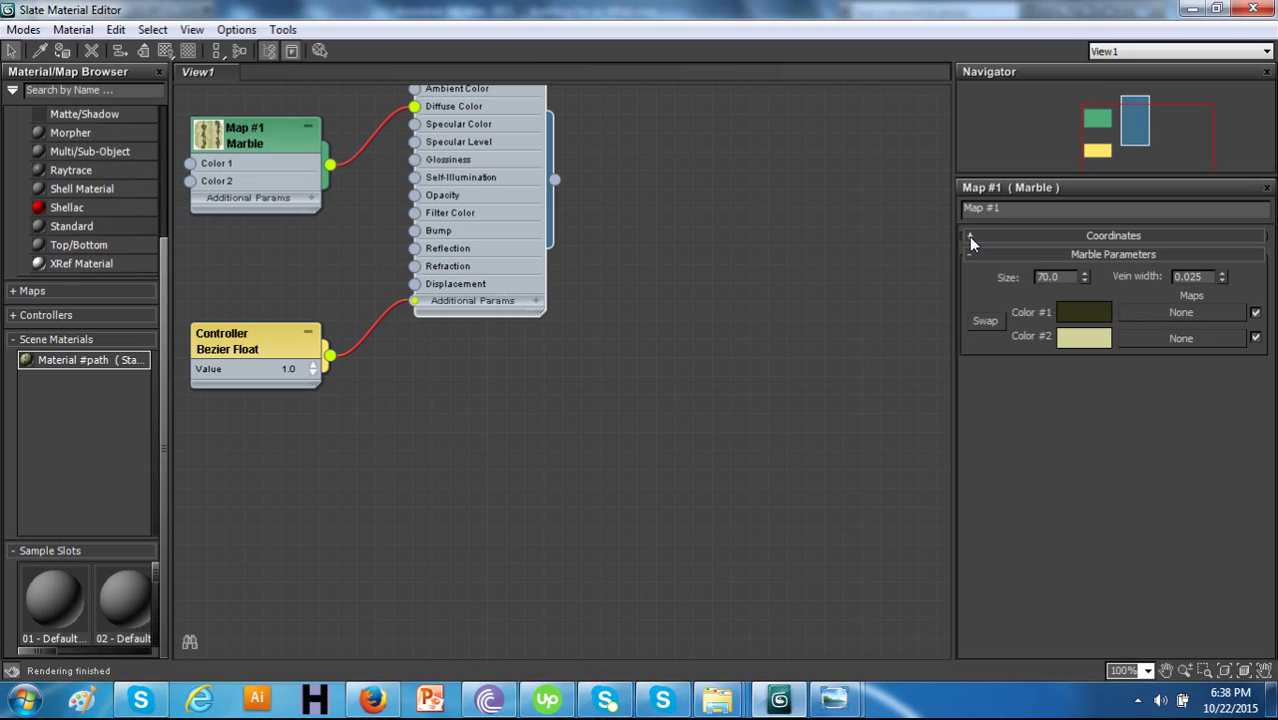
left_click(1255, 314)
left_click(1255, 338)
left_click(969, 256)
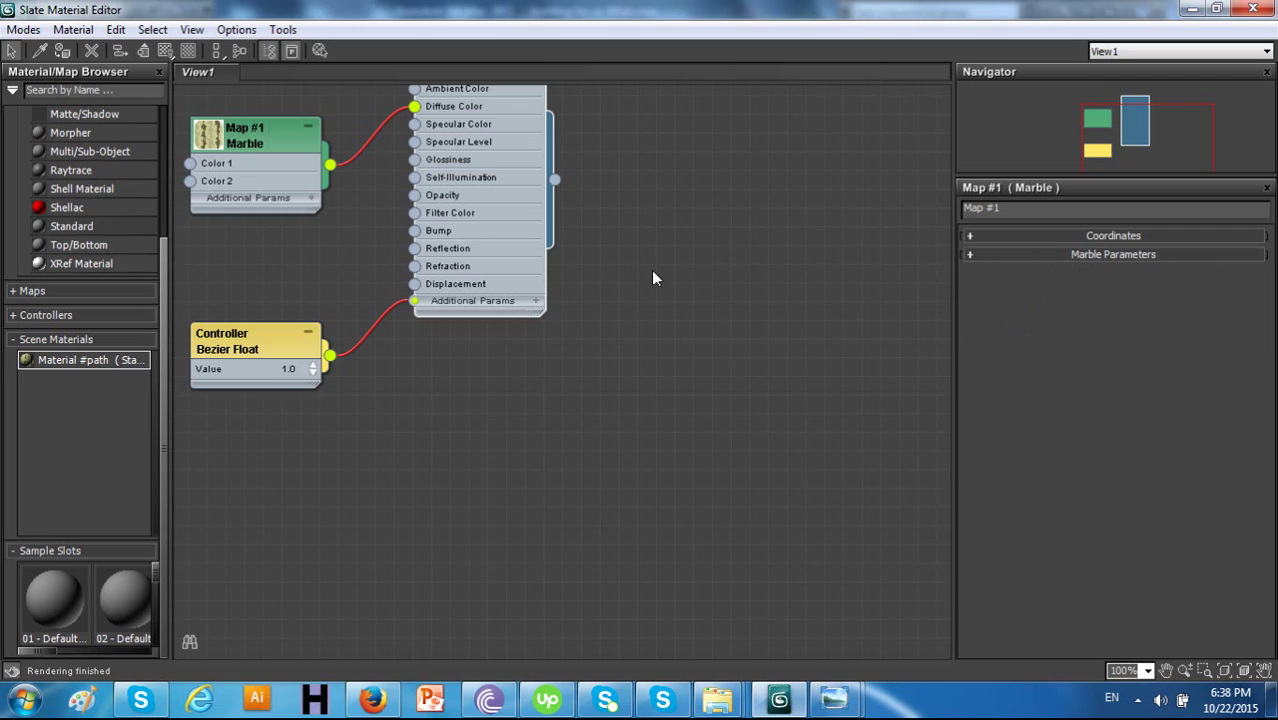
right_click(294, 146)
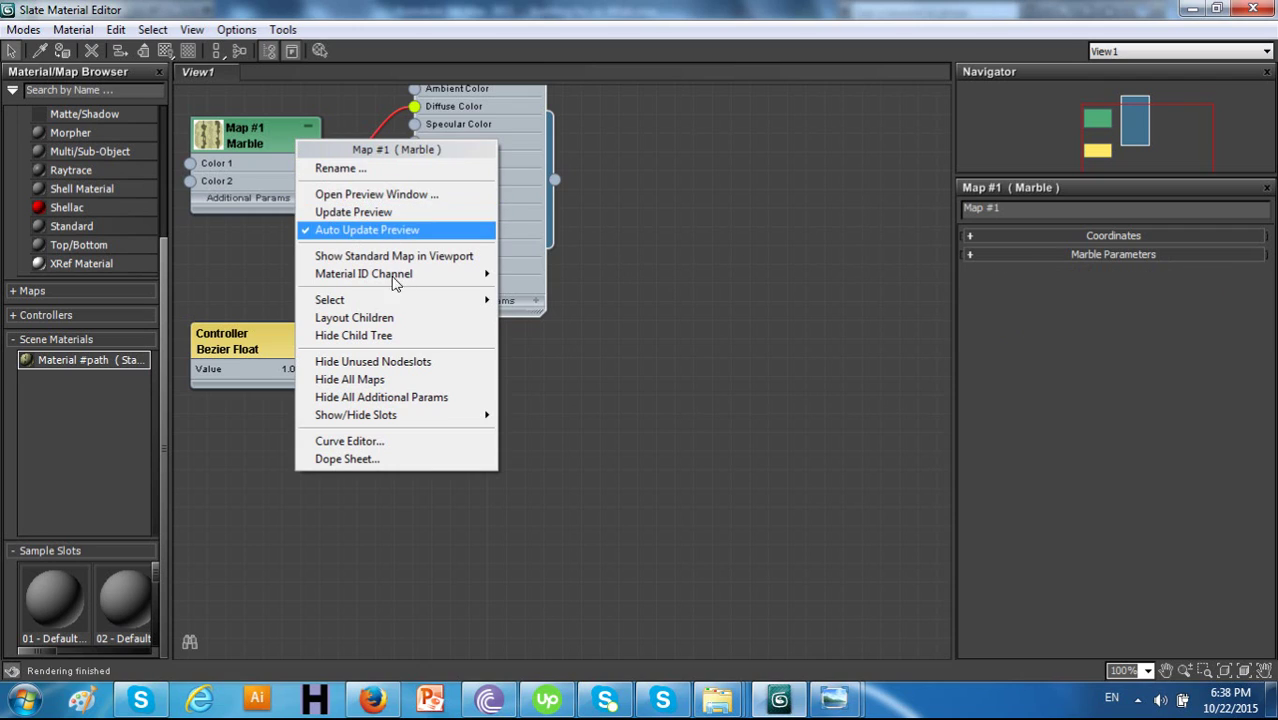
left_click(613, 424)
left_click(308, 333)
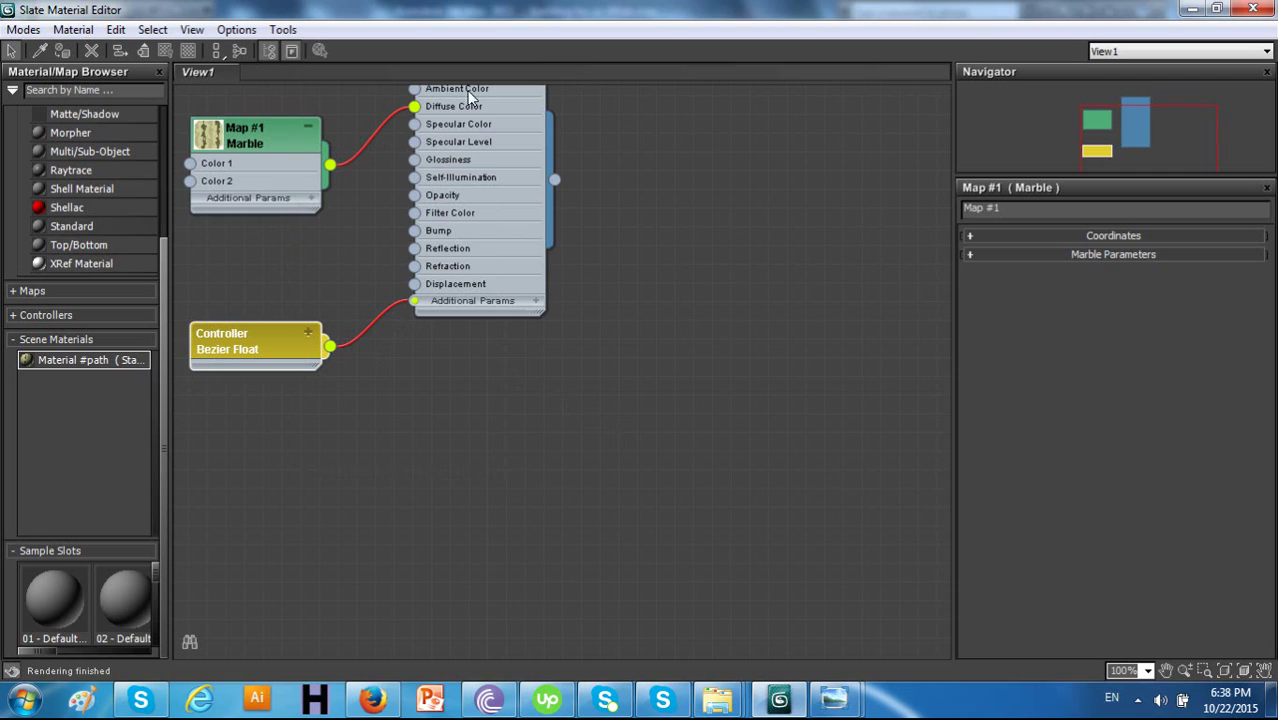
right_click(436, 103)
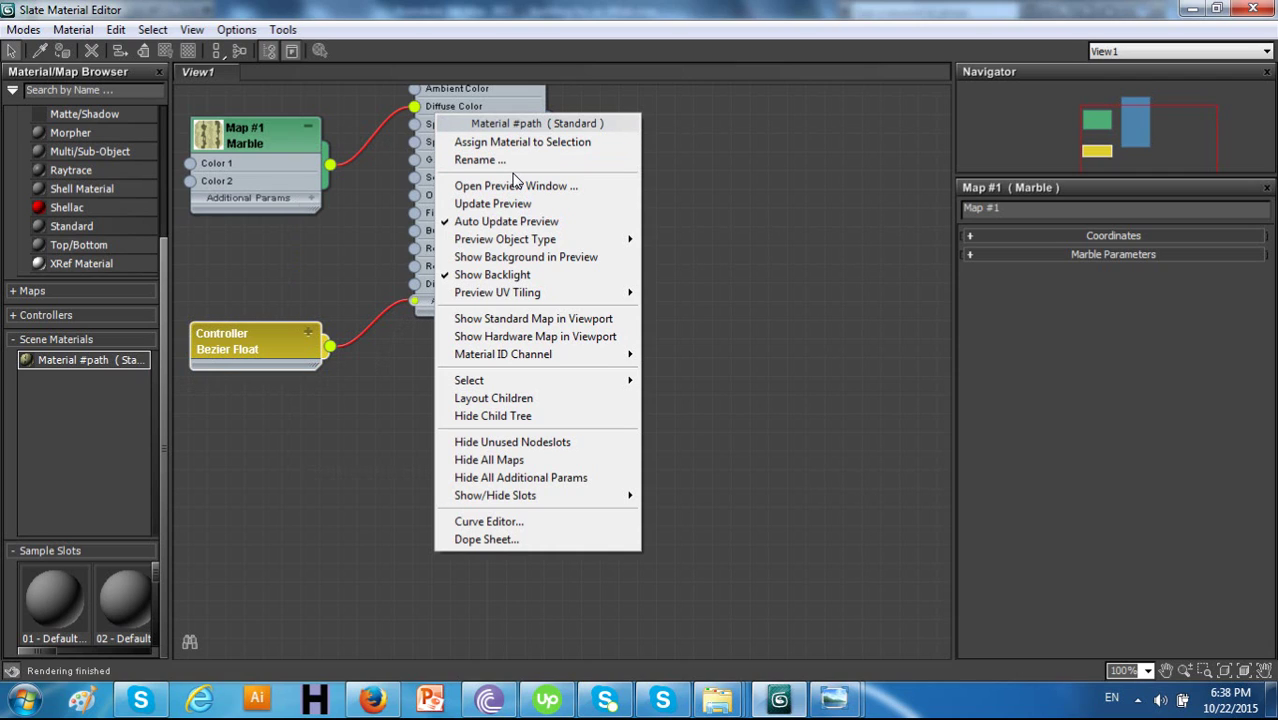
left_click(740, 228)
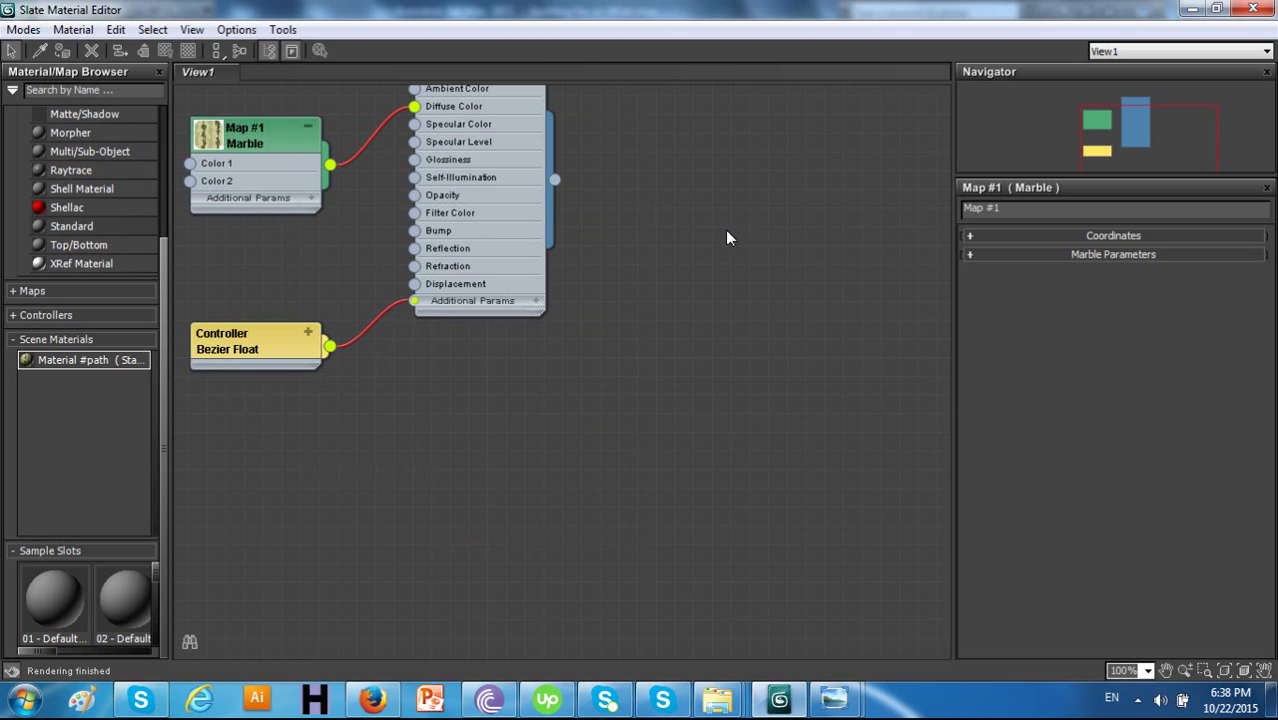
Delete the path material, Marble map and Bezier Float controller nodes from View1
left_click_drag(461, 98, 527, 225)
key("Delete")
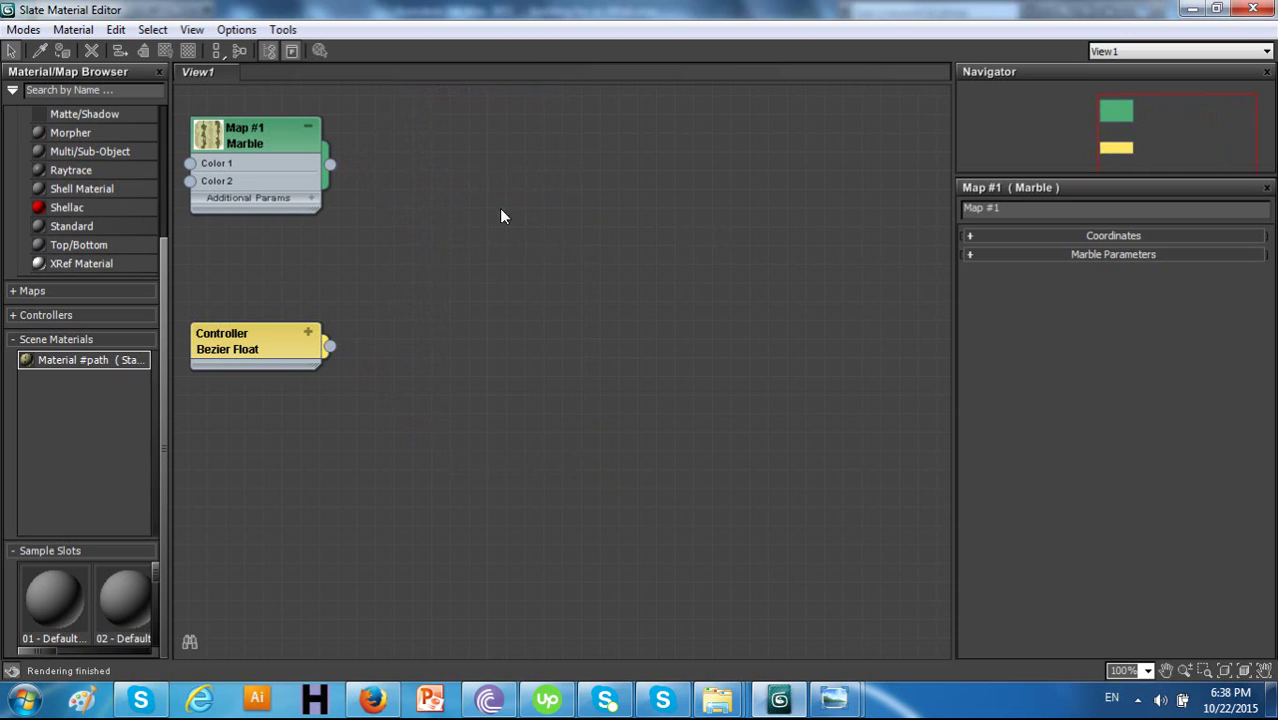
left_click(256, 131)
key("Delete")
left_click(295, 336)
key("Delete")
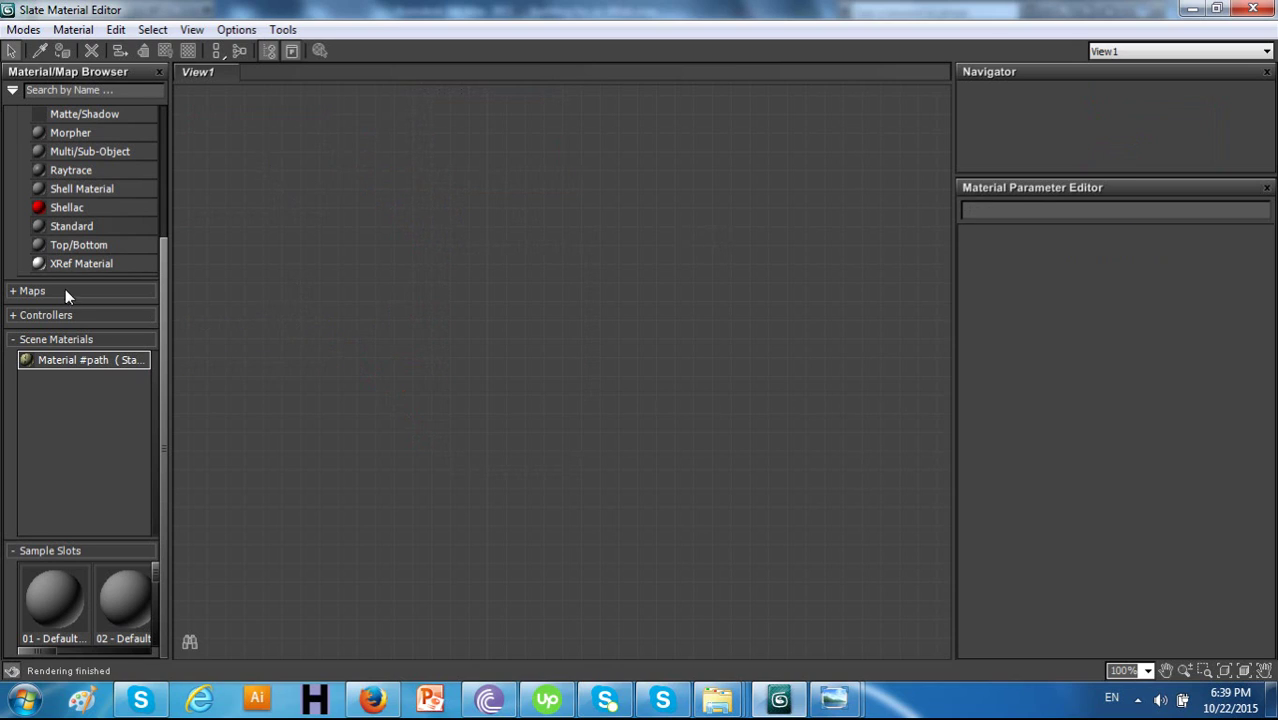
Add a new Standard material node and start assigning a Bitmap map to its diffuse color
double_click(72, 226)
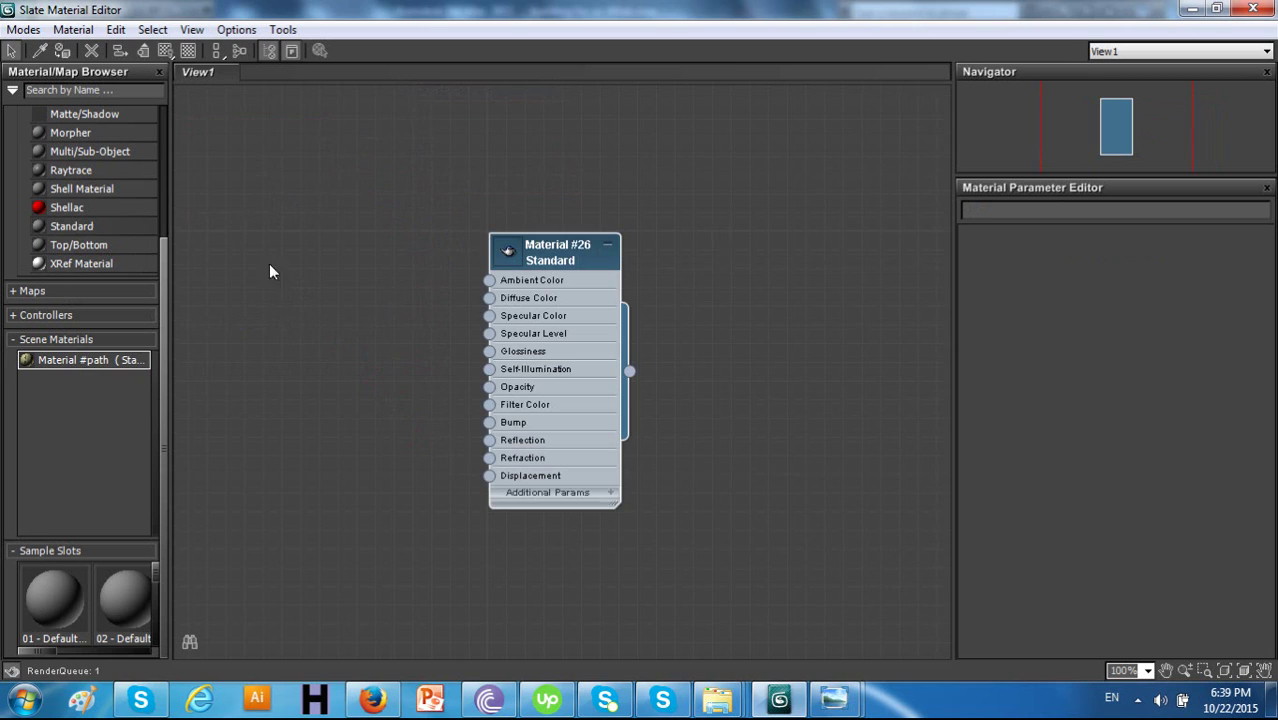
double_click(541, 303)
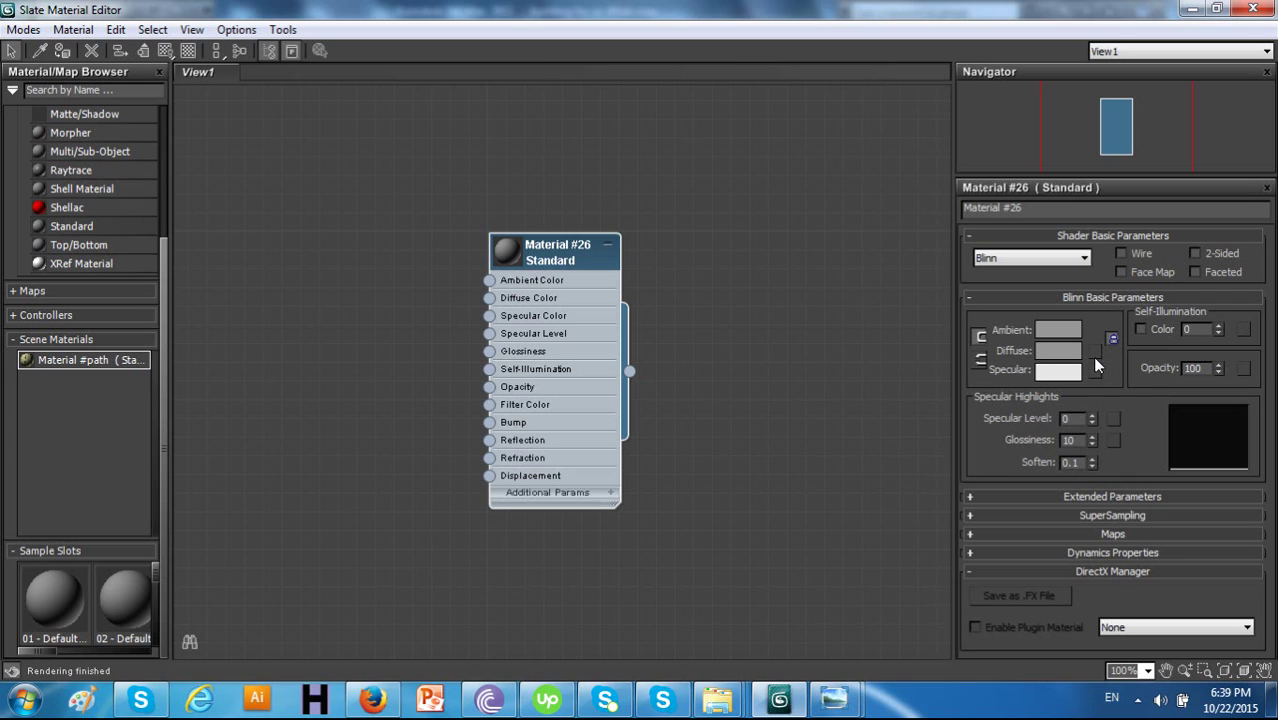
left_click(1095, 350)
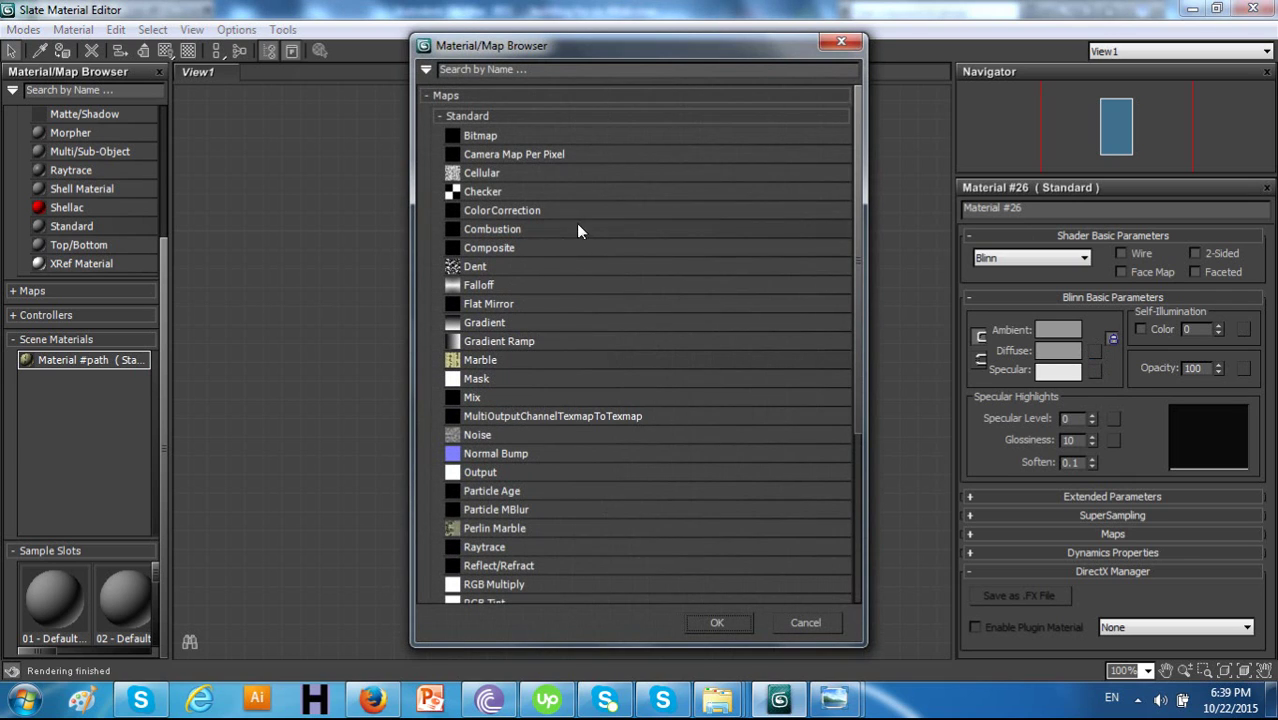
double_click(626, 137)
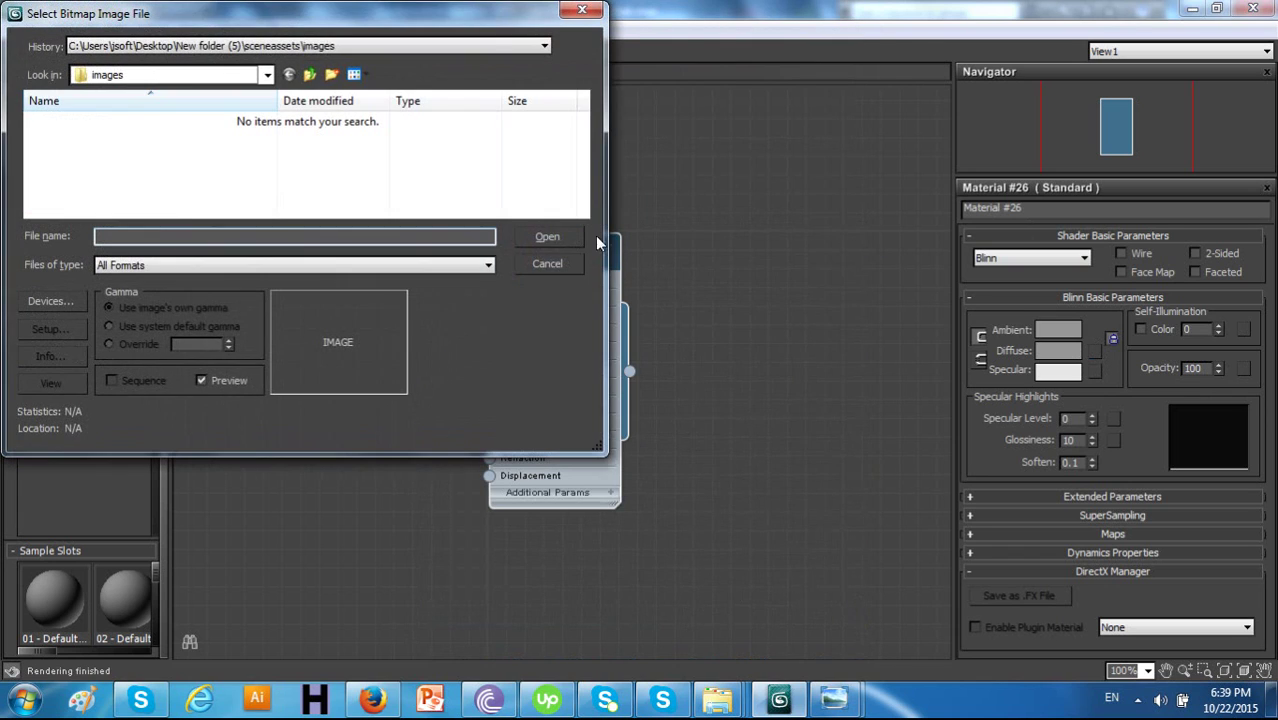
Browse the bitmap file selection to Local Disk (C:) and open the Program Files folder
left_click(244, 84)
left_click(266, 75)
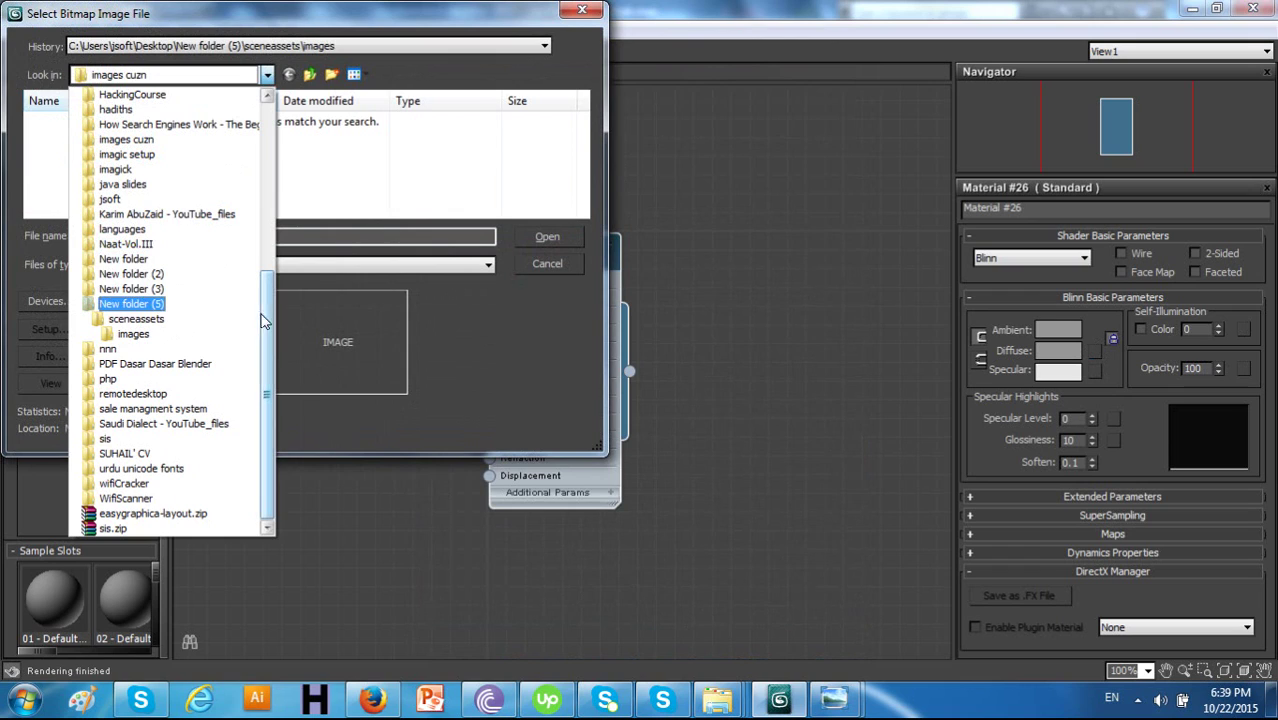
scroll(250, 200, "up", 10)
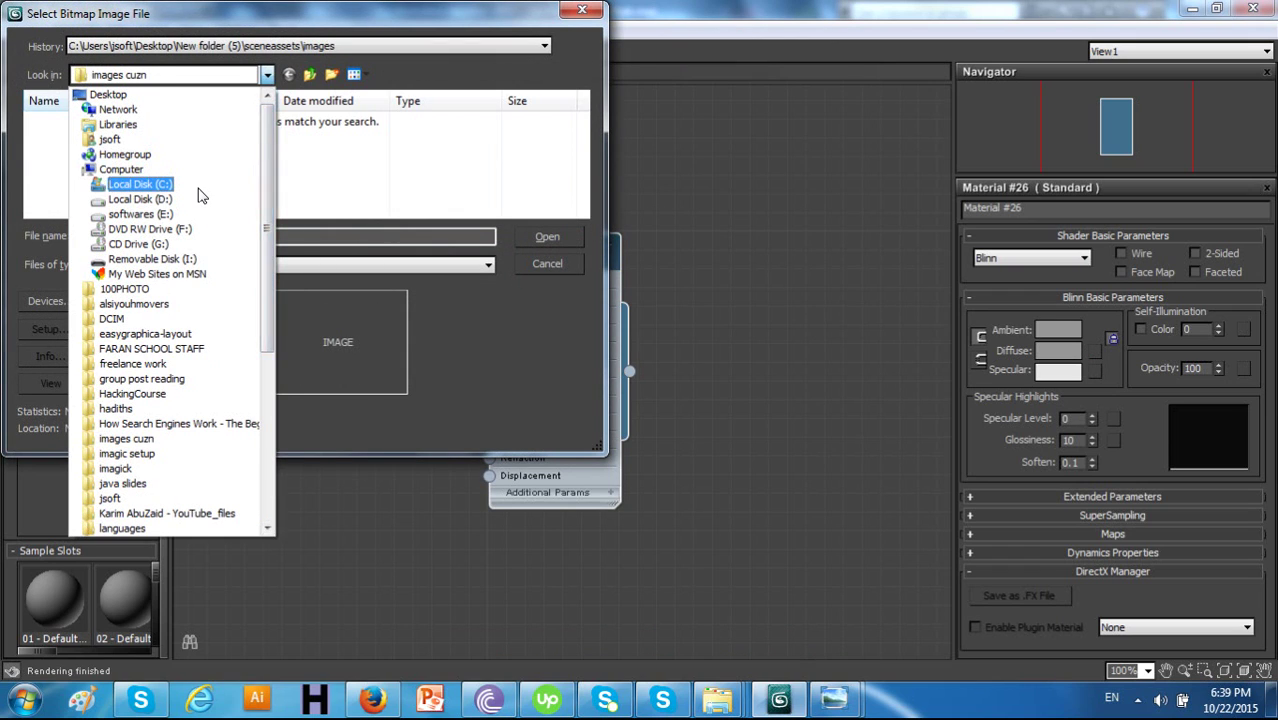
left_click(125, 198)
left_click(212, 160)
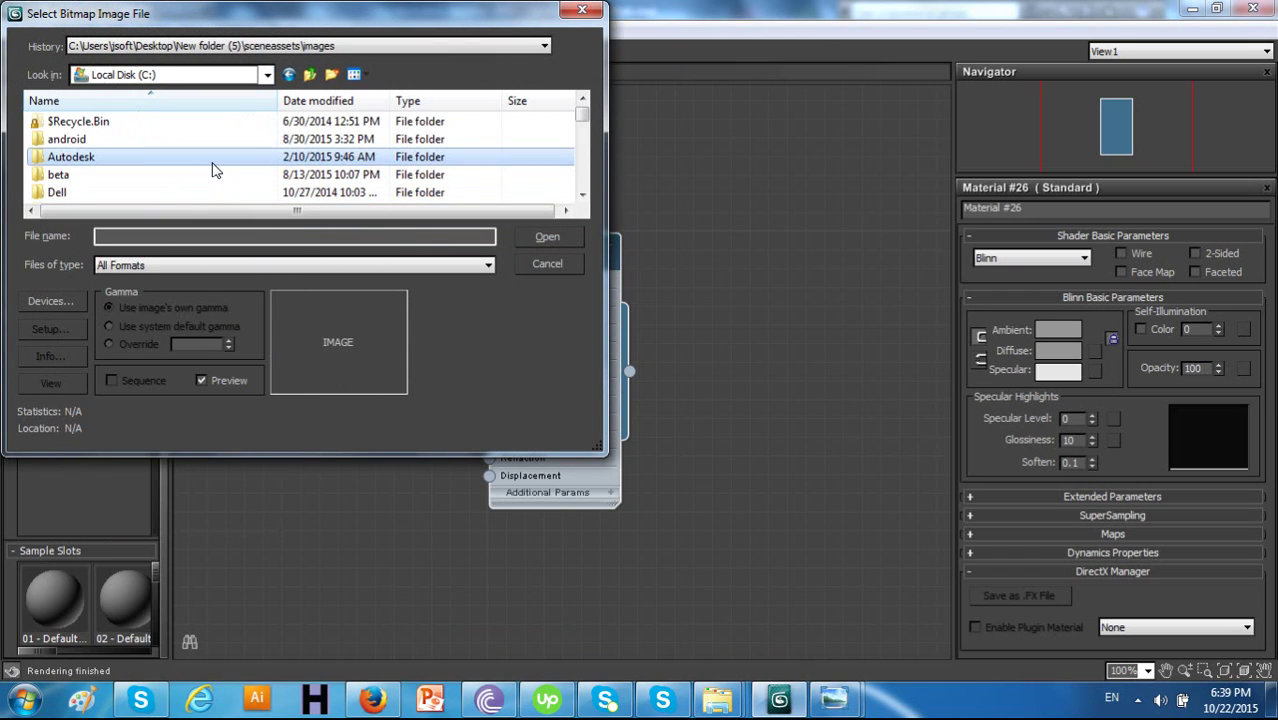
scroll(212, 170, "down", 3)
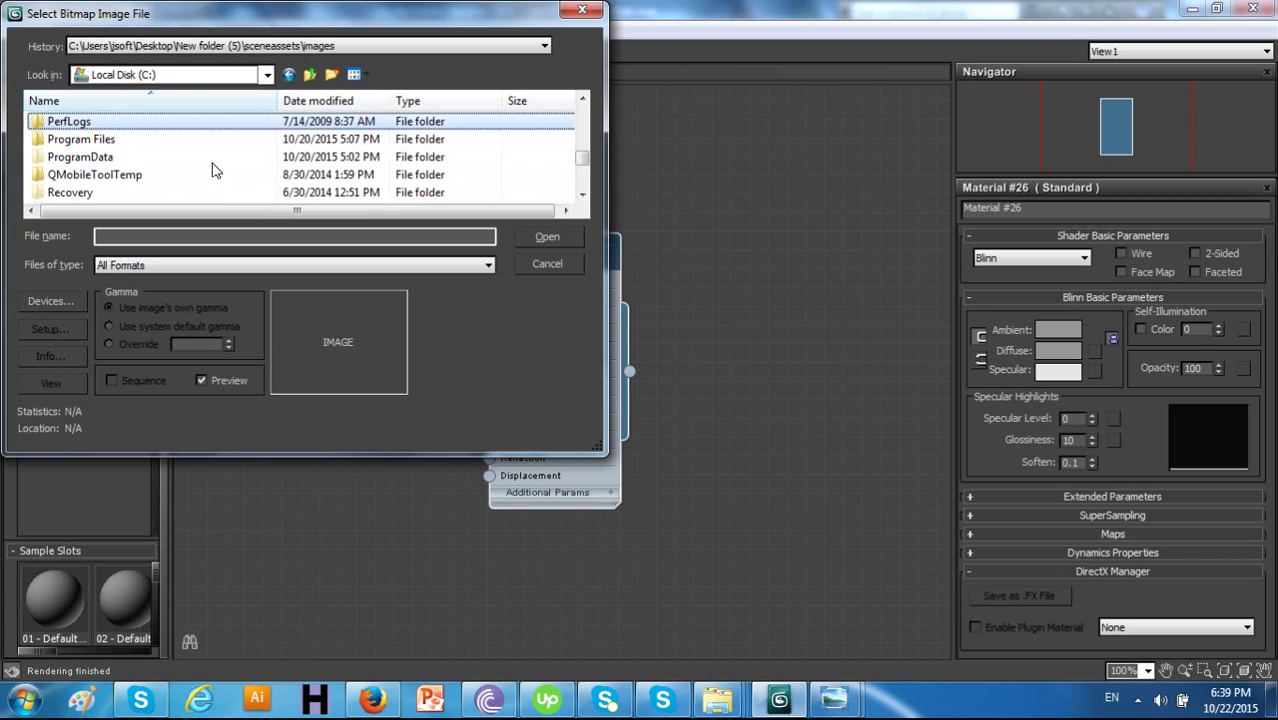
double_click(165, 141)
Find and open the Autodesk folder inside Program Files for the bitmap selection
key("a")
key("a")
key("a")
key("a")
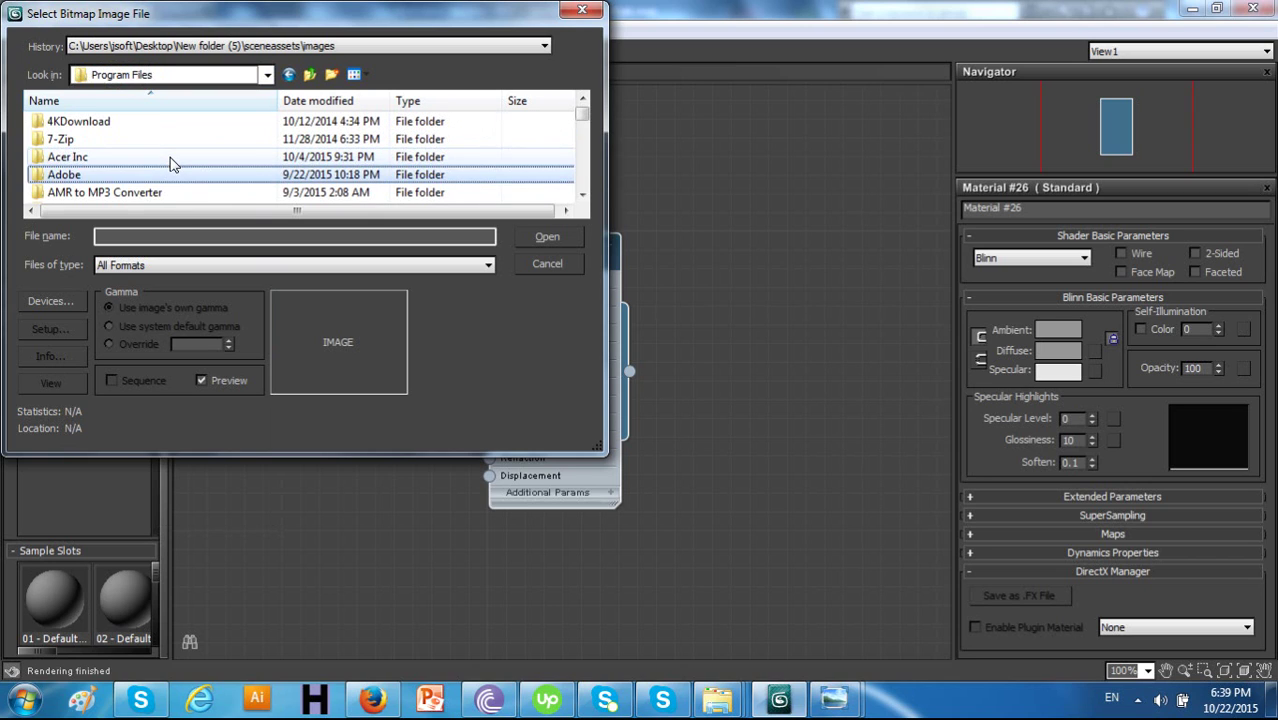
key("a")
key("a")
key("a")
key("a")
key("a")
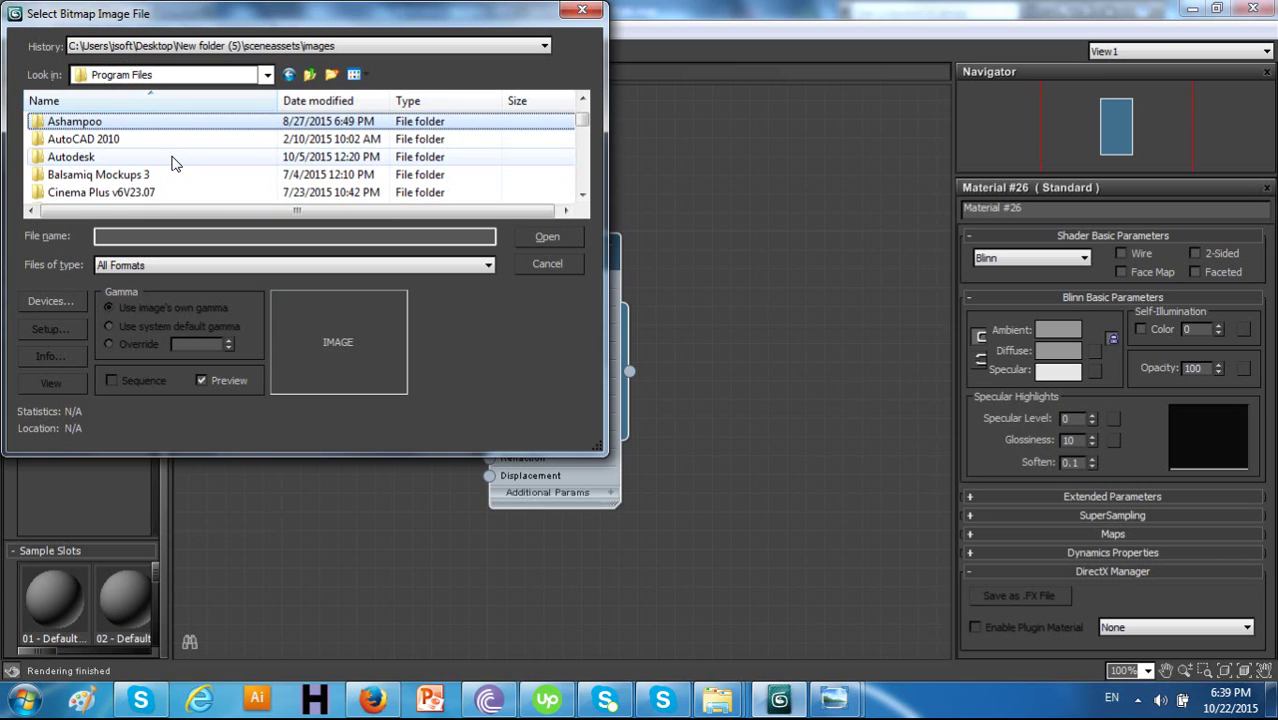
double_click(171, 158)
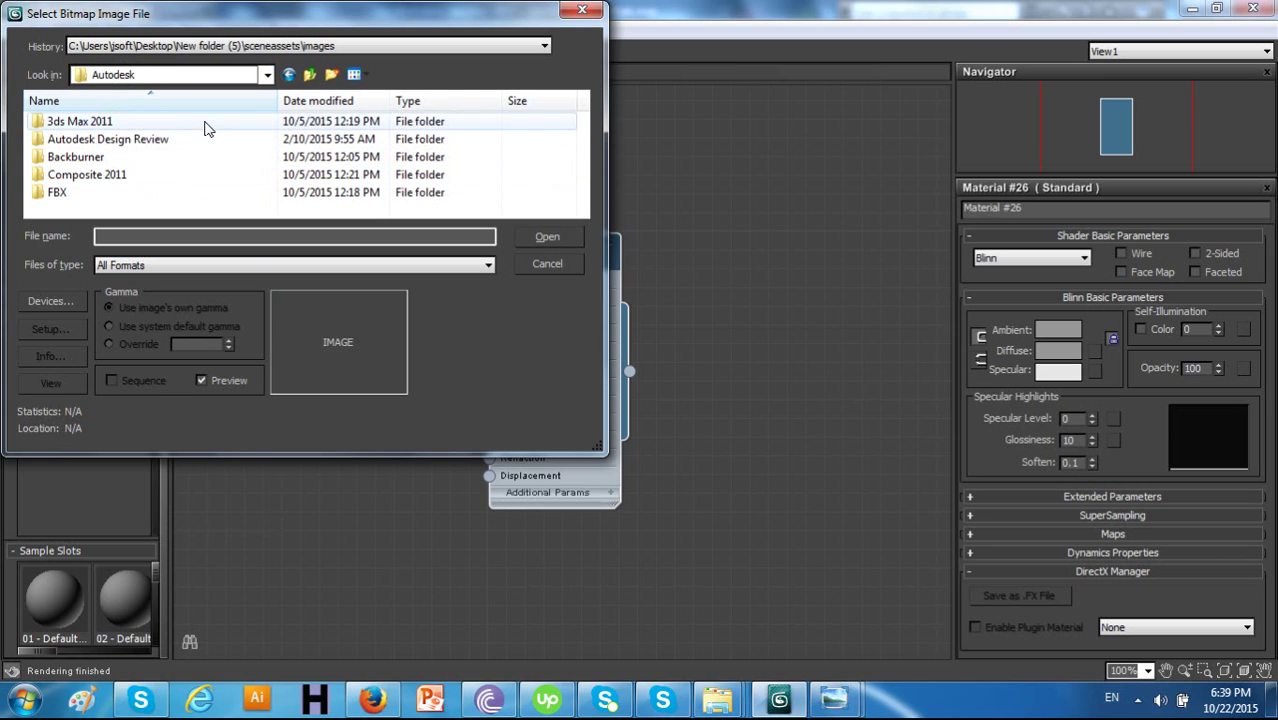
Browse through 3ds Max 2011 and maps to the Concrete folder and select Tiles.jpg as the bitmap
double_click(205, 122)
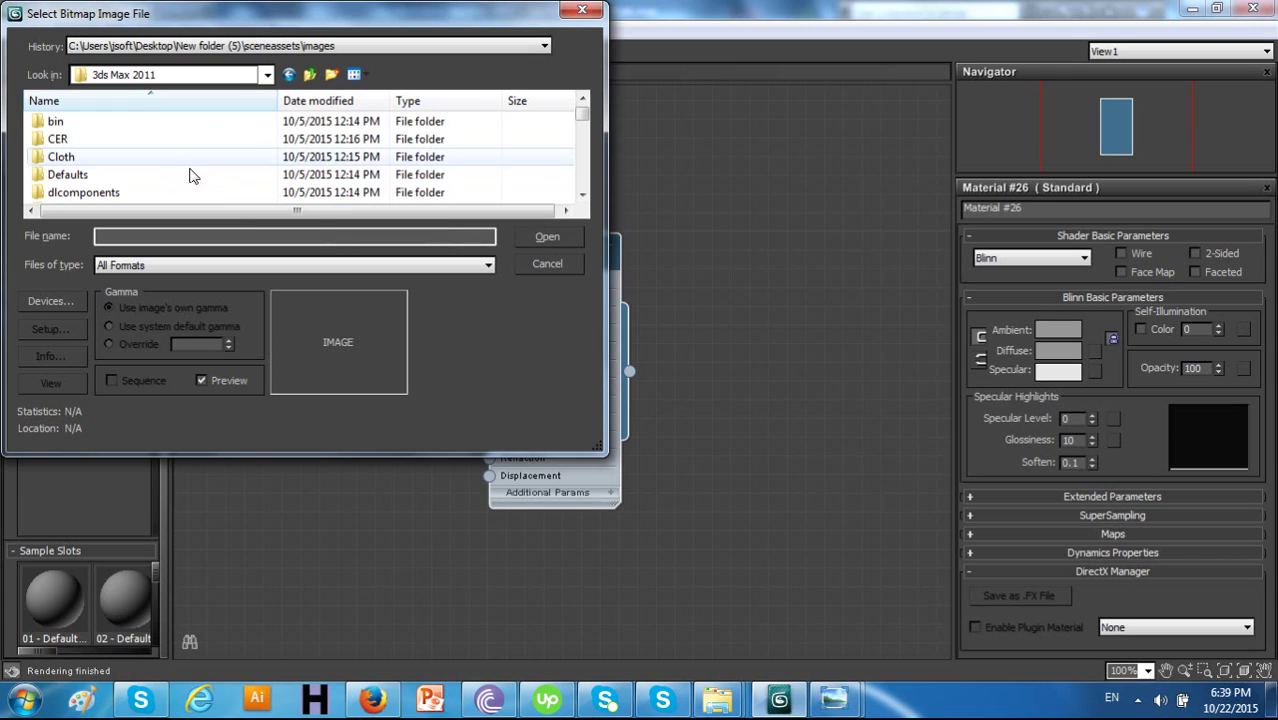
scroll(198, 177, "down", 3)
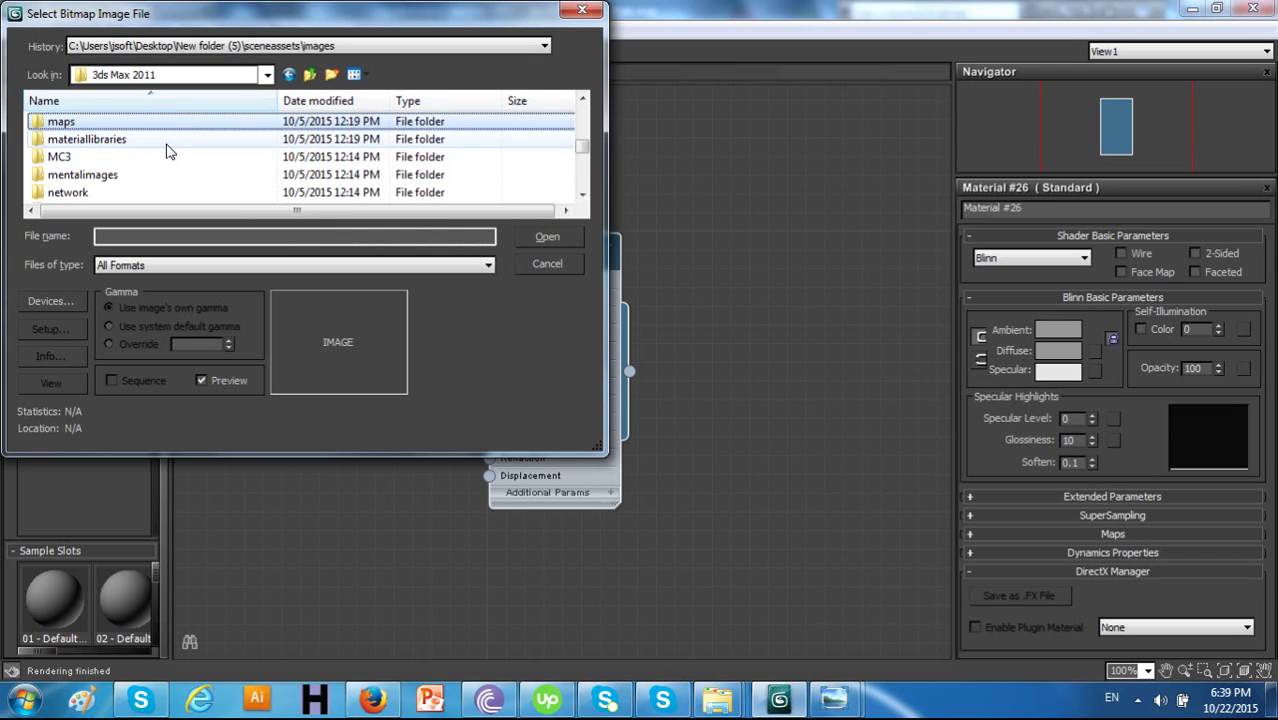
double_click(187, 123)
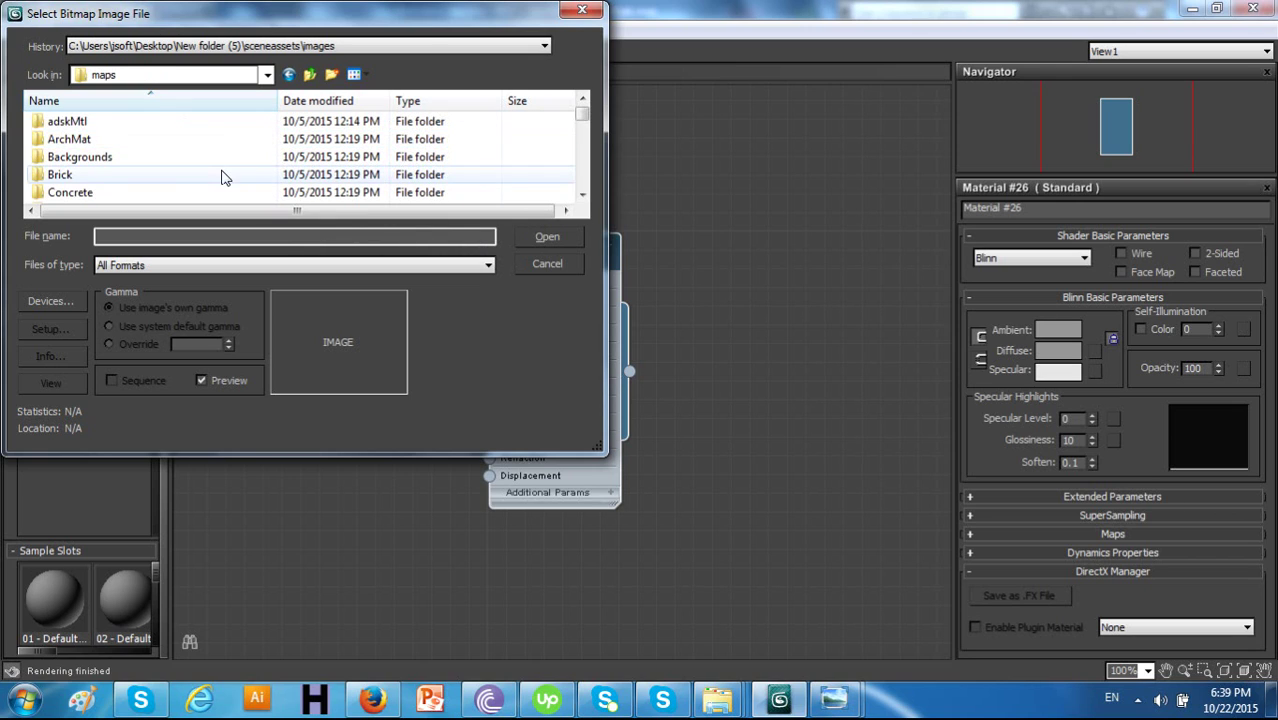
double_click(218, 193)
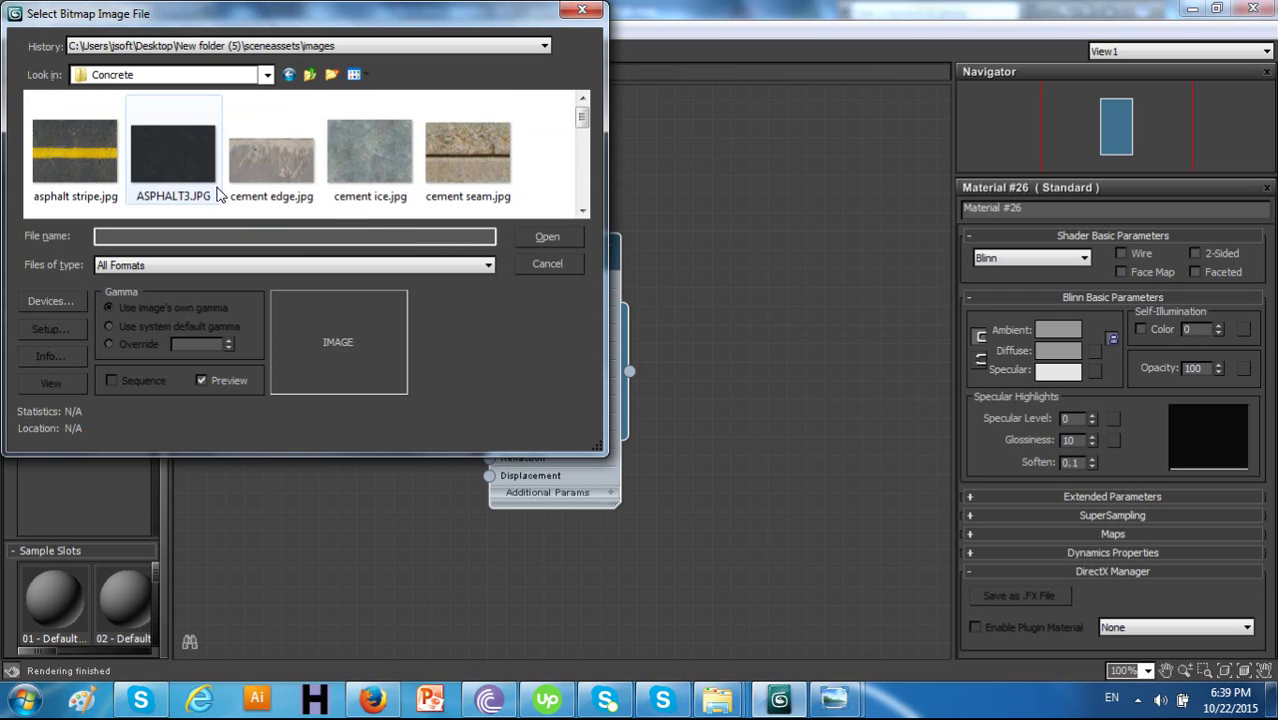
key("End")
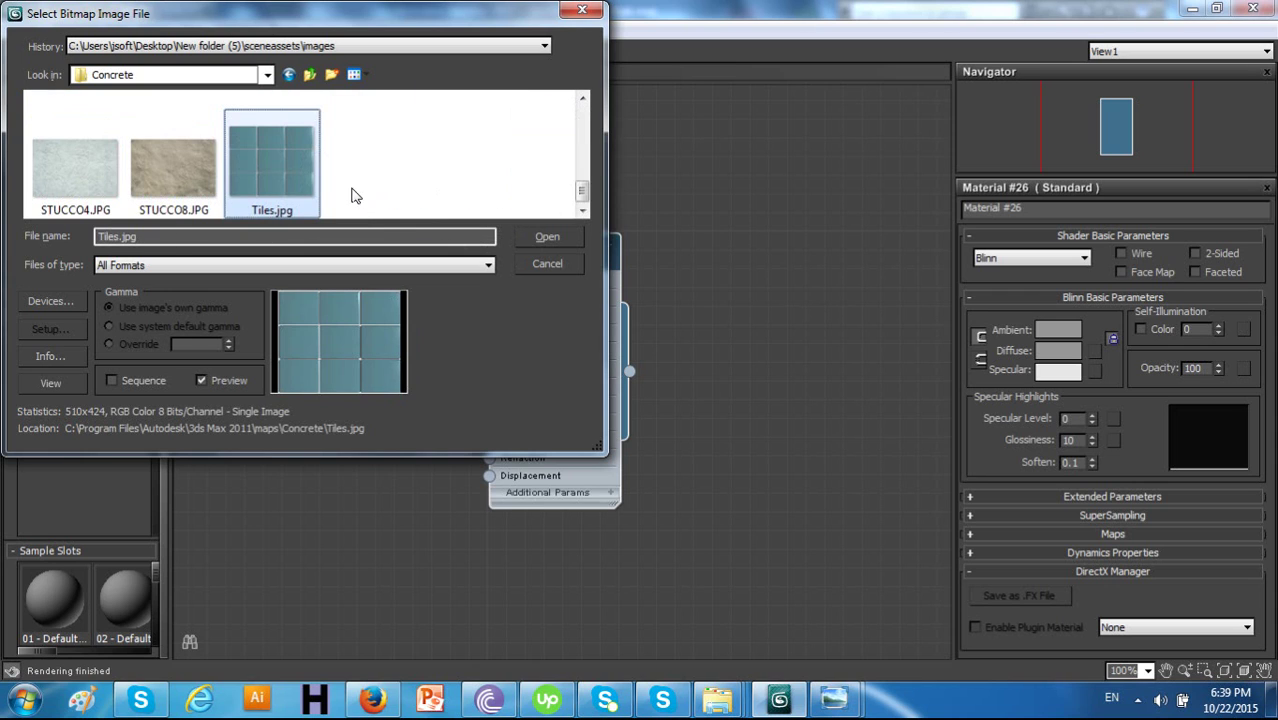
Load the selected Tiles.jpg as the new Standard material's diffuse color bitmap
left_click(531, 238)
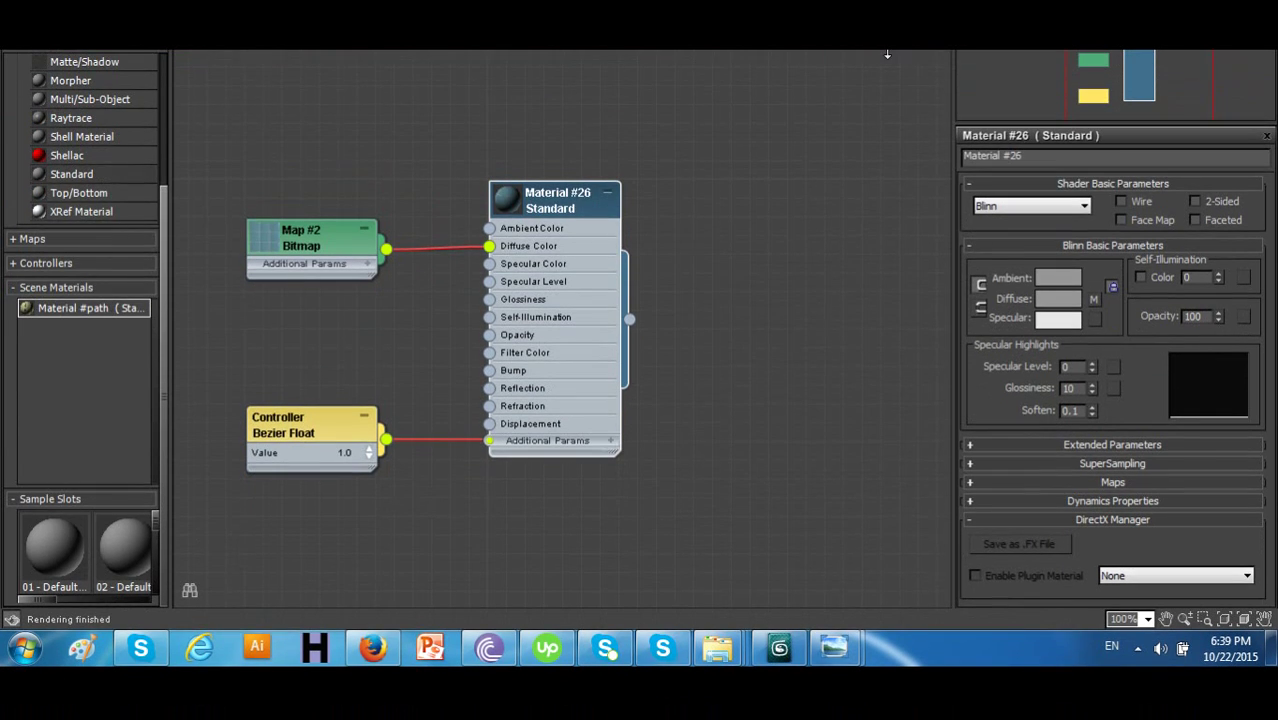
left_click(1137, 648)
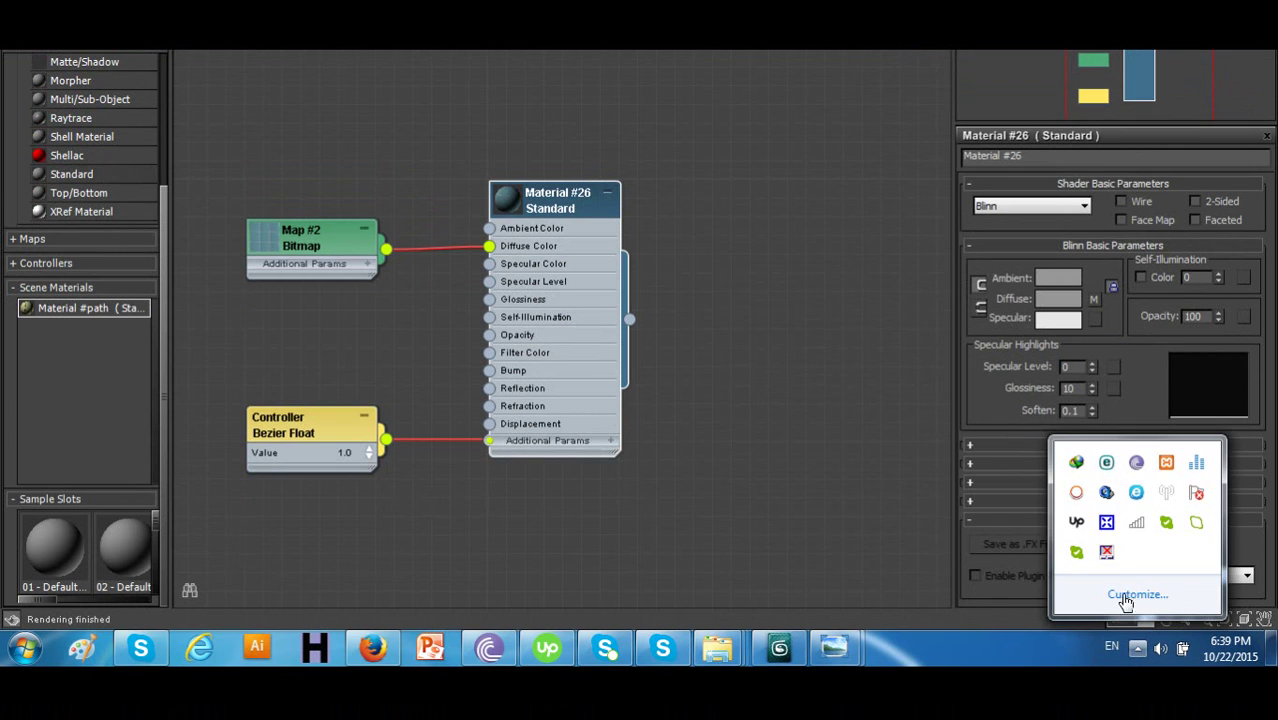
left_click(1088, 500)
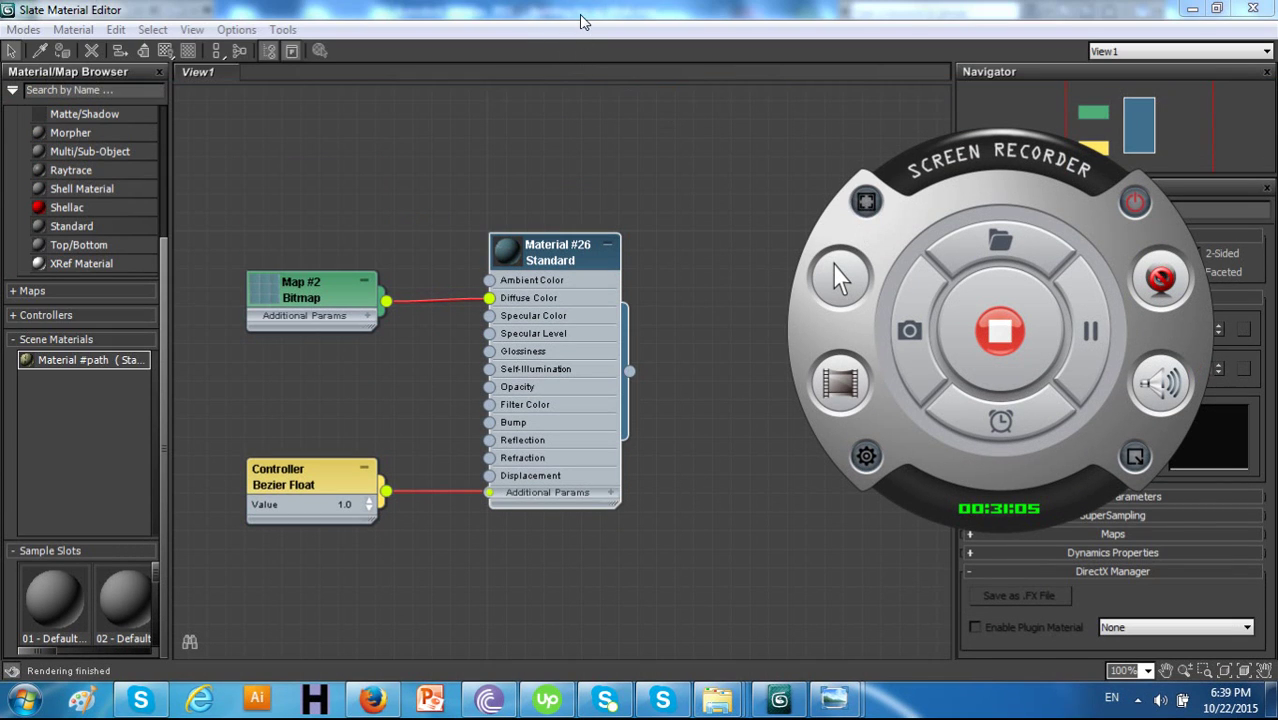
Assign the new Standard material to the path and show its Tiles.jpg map shaded in the viewport
double_click(579, 10)
left_click_drag(579, 10, 619, 235)
left_click(867, 203)
left_click_drag(286, 239, 558, 375)
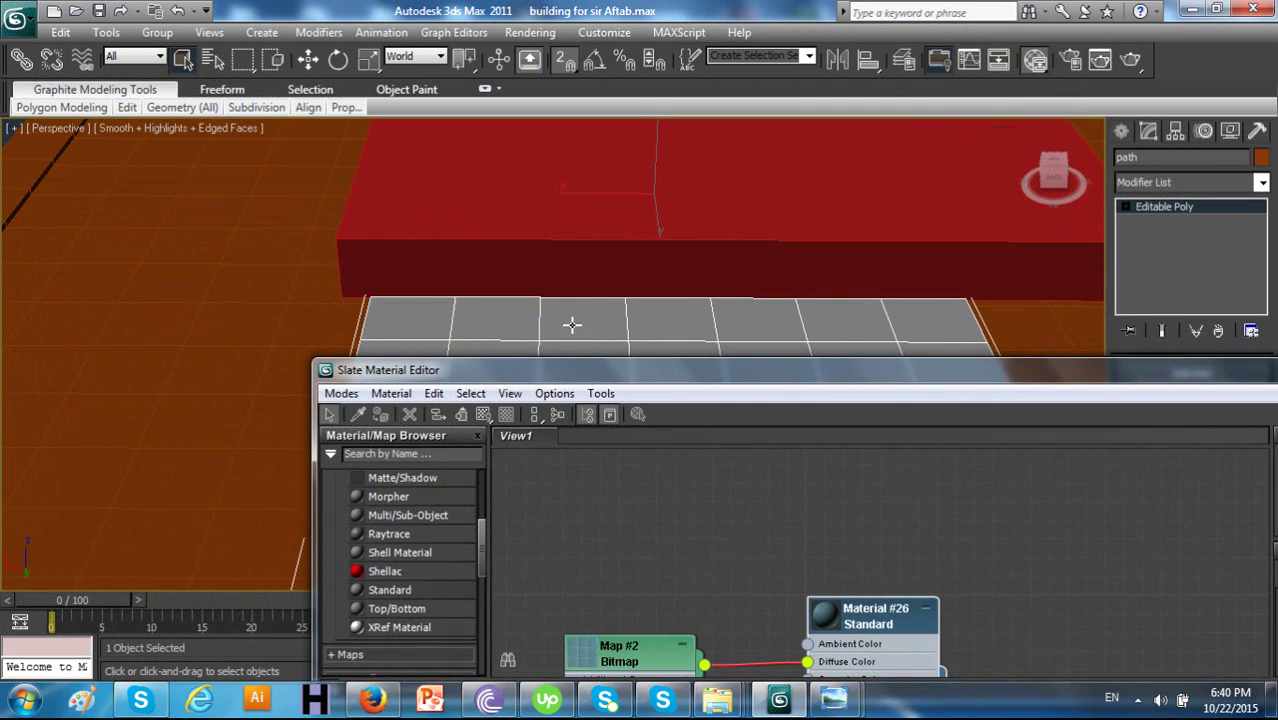
left_click(486, 416)
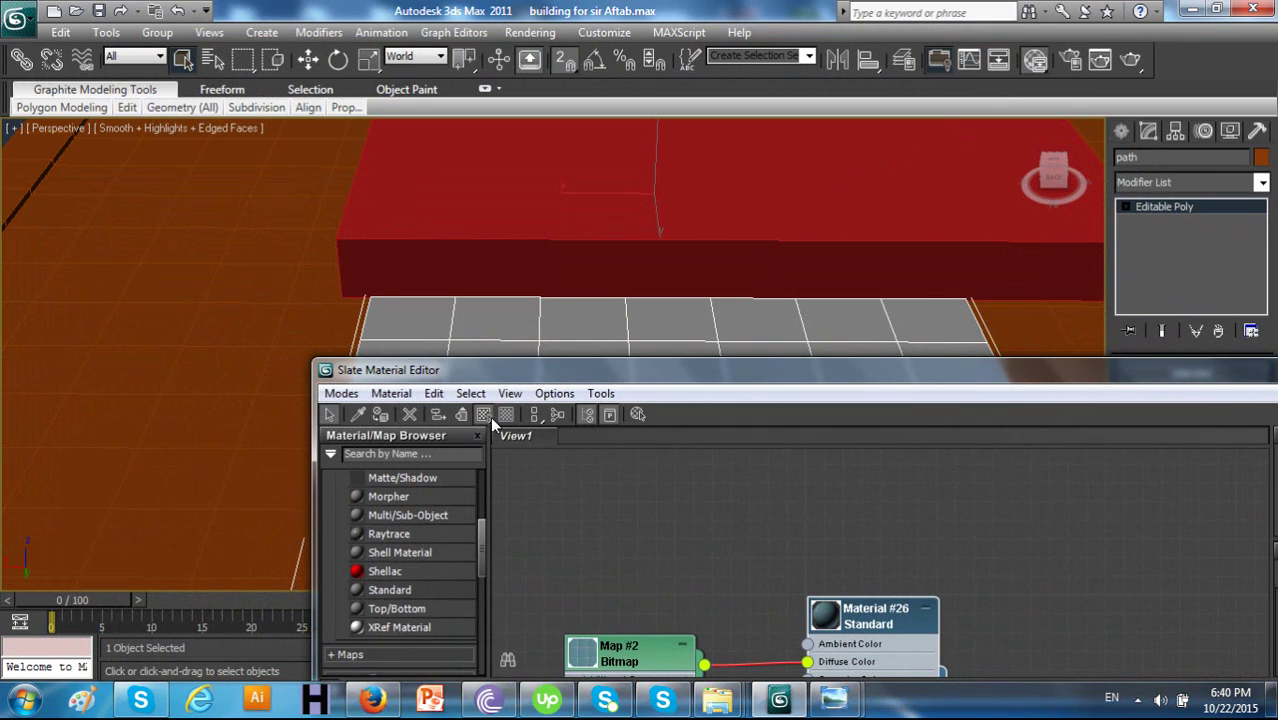
left_click_drag(572, 371, 99, 334)
left_click(1041, 330)
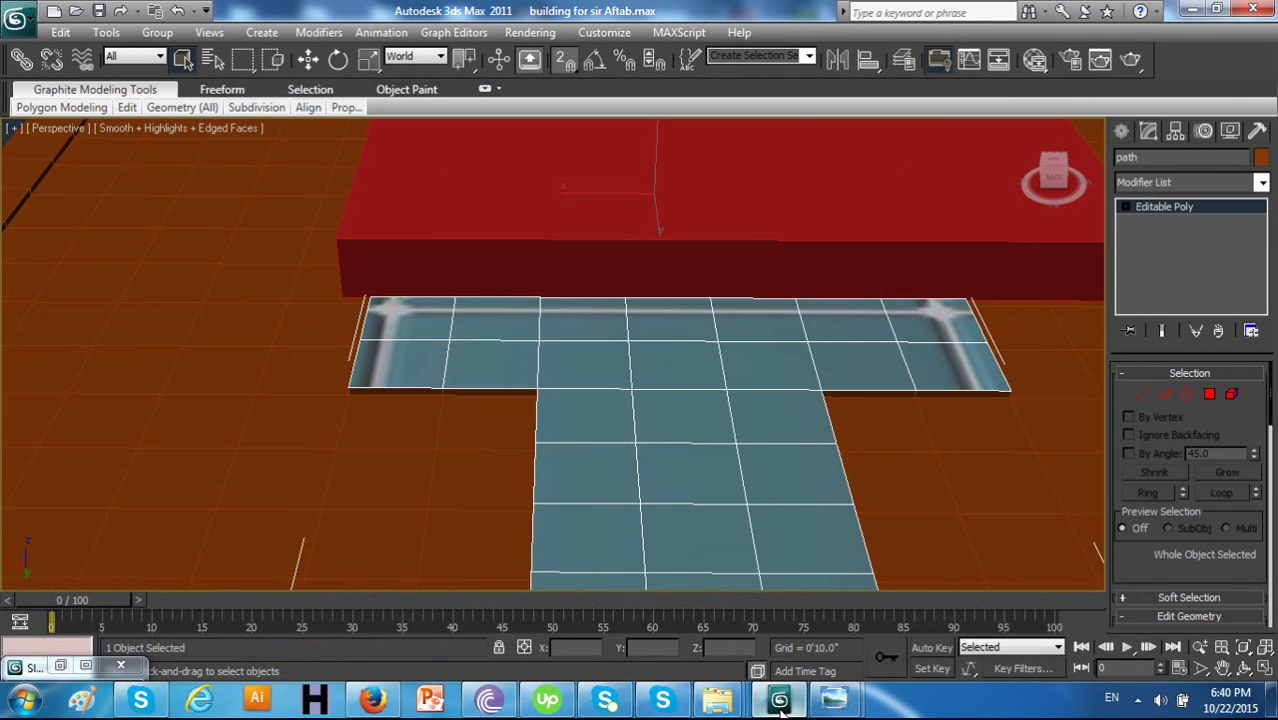
Open the diffuse bitmap's coordinates in the Slate Material Editor and set its U tiling to 10
left_click(833, 698)
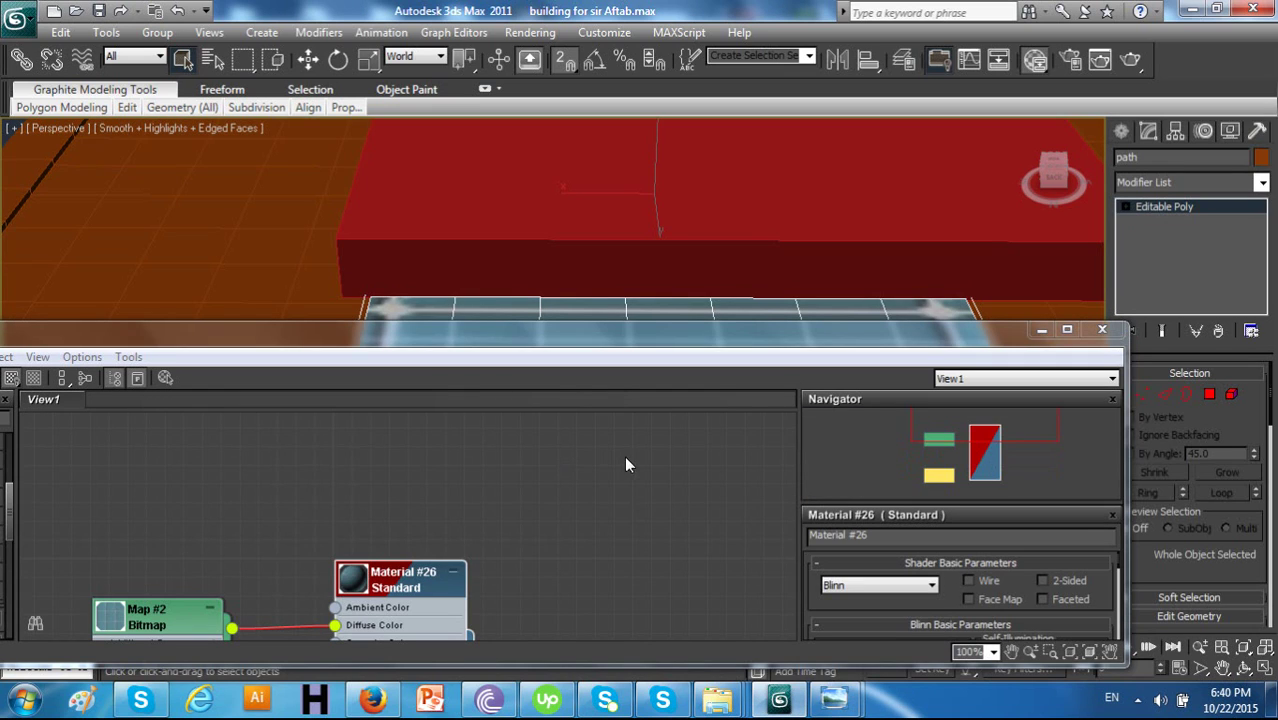
double_click(865, 330)
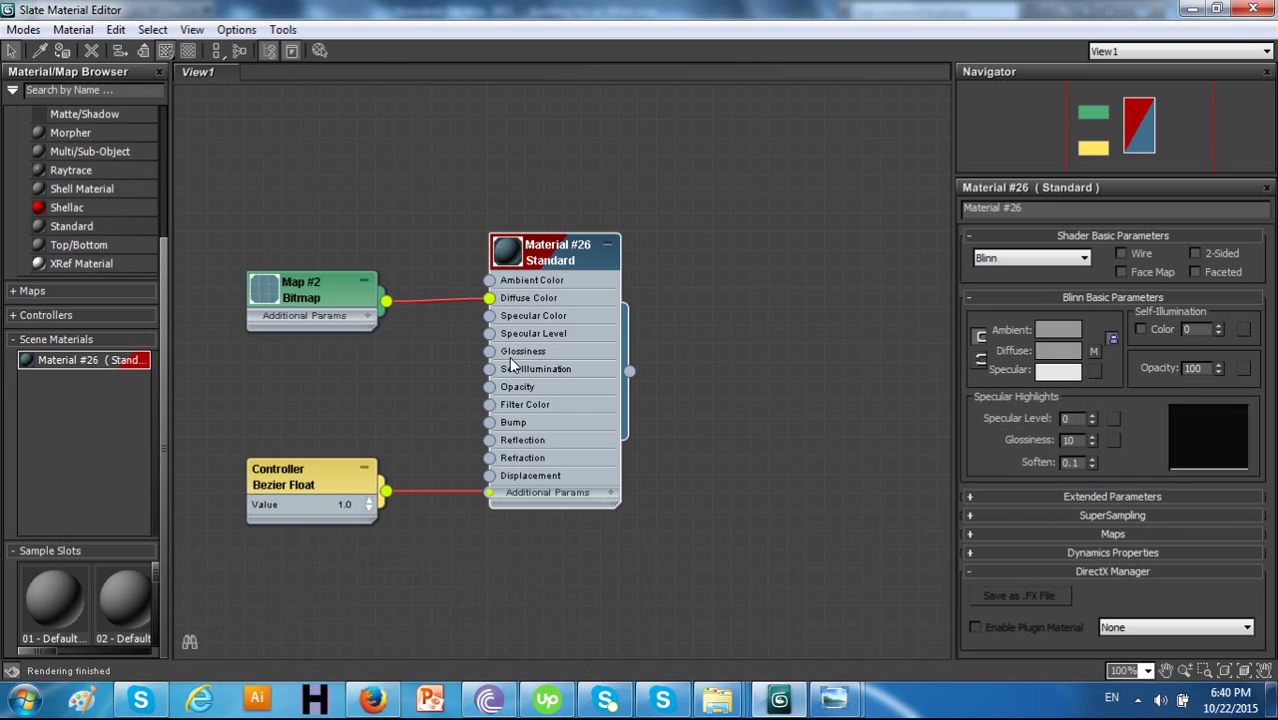
left_click(1095, 352)
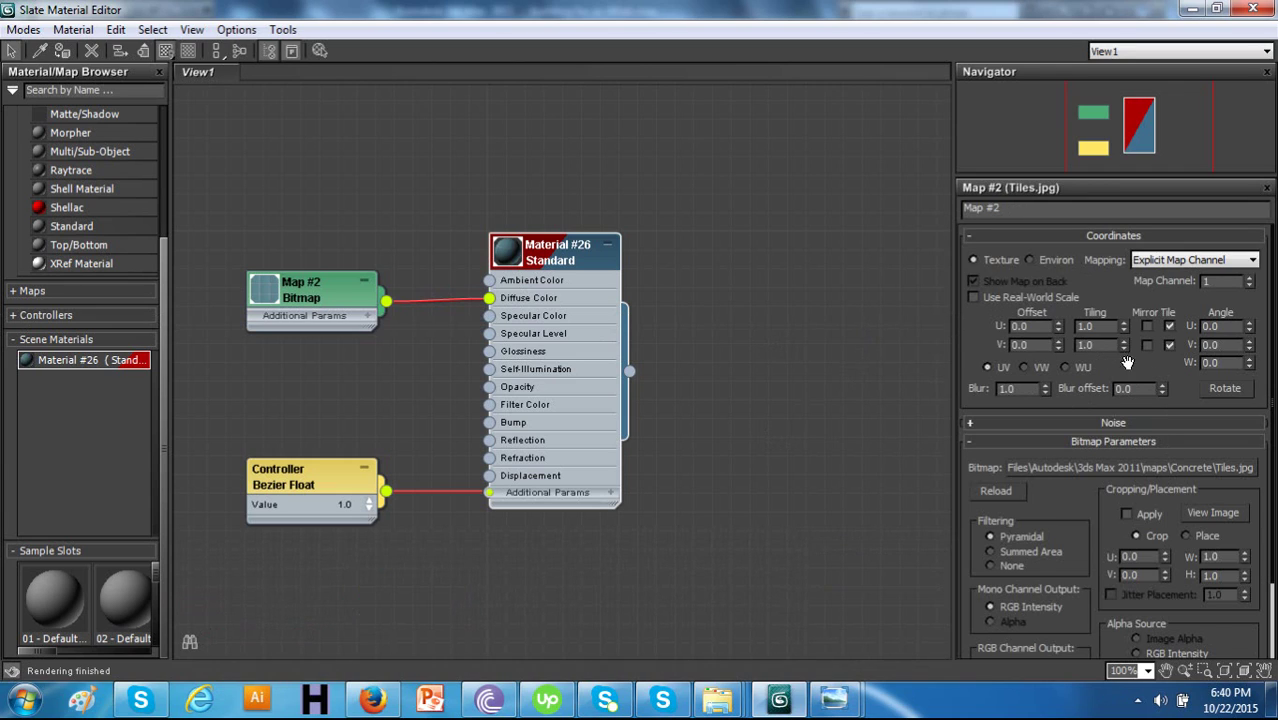
left_click_drag(976, 22, 885, 72)
left_click_drag(840, 103, 839, 104)
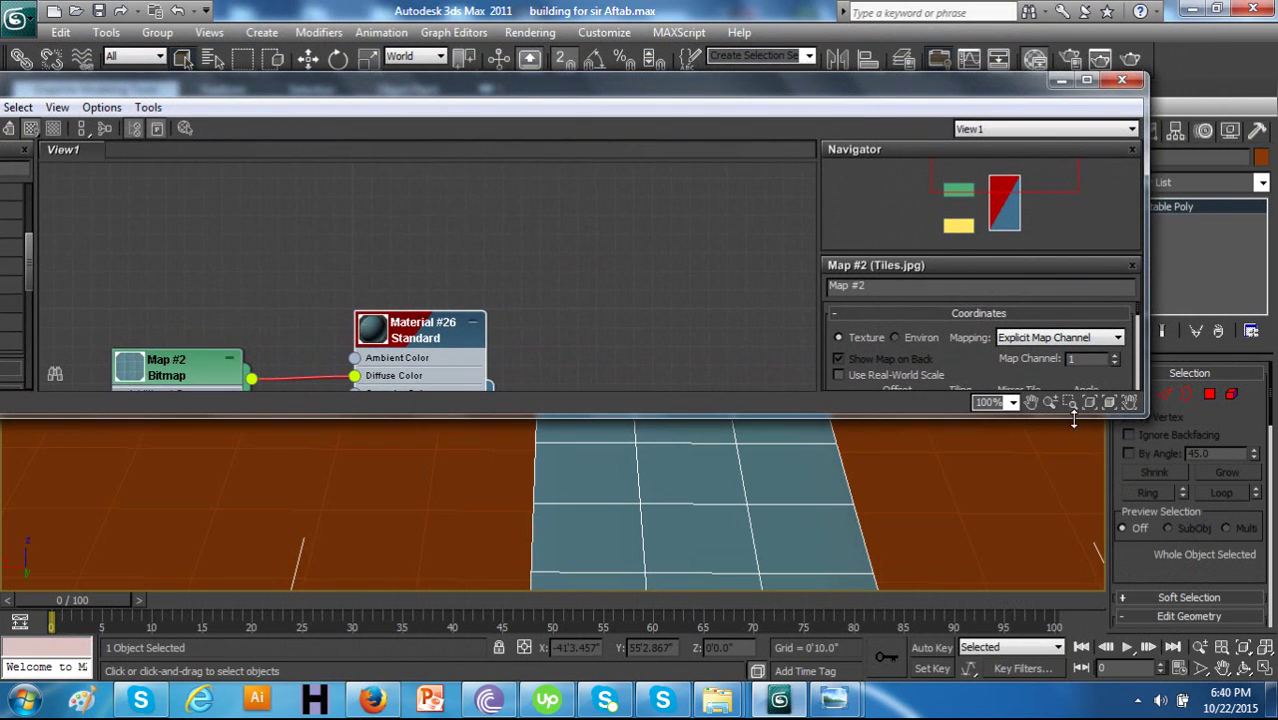
left_click_drag(1073, 420, 1072, 492)
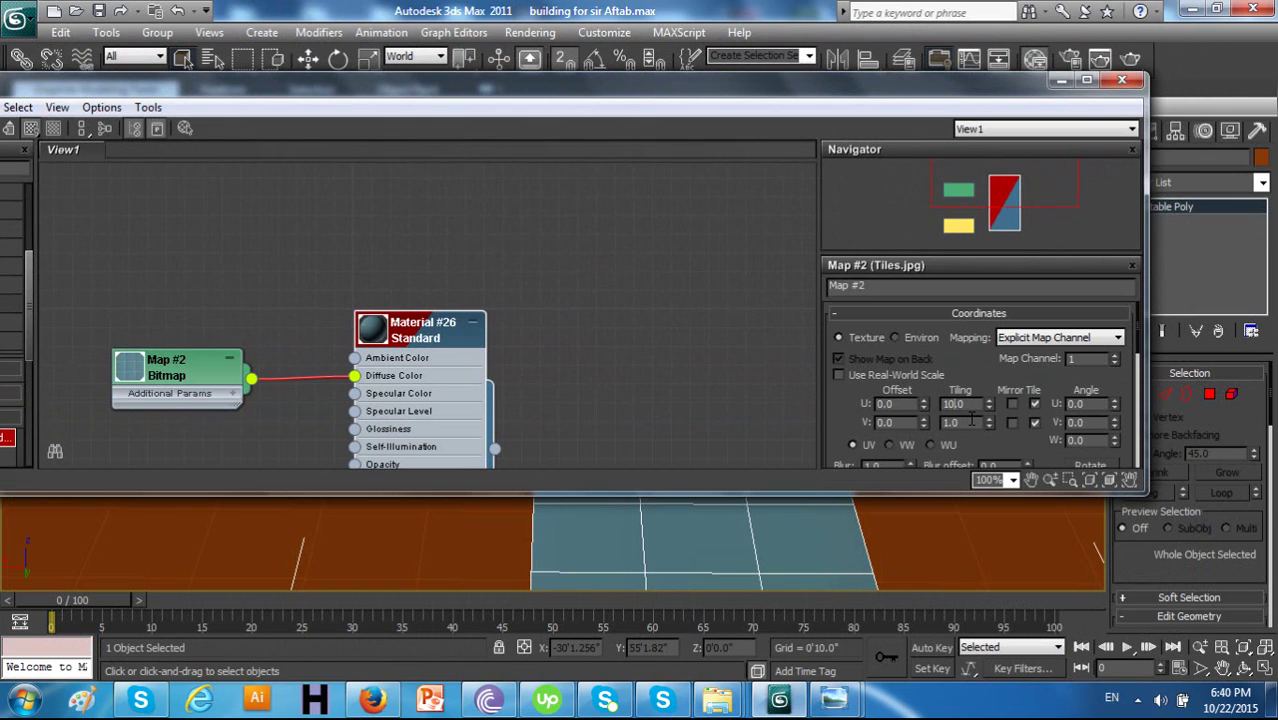
key("Return")
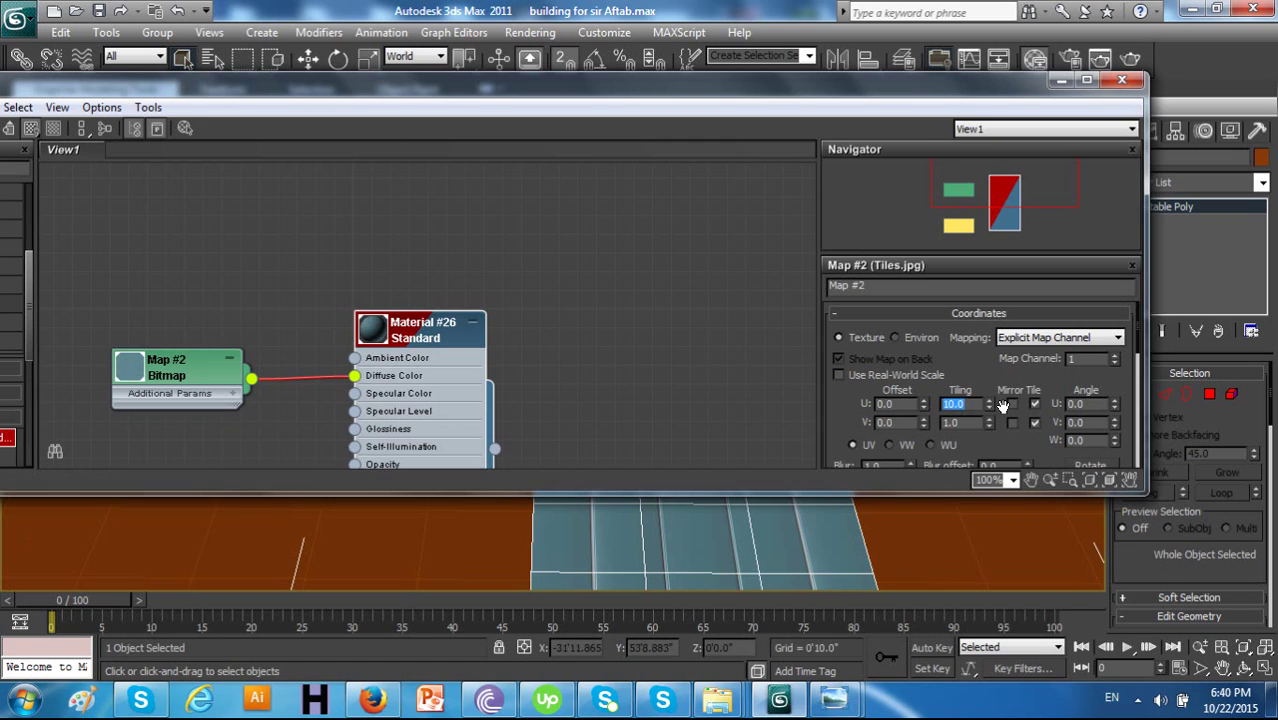
Set both the U and V tiling of the Tiles.jpg map to 50
left_click(953, 404)
left_click_drag(944, 404, 954, 404)
type("50")
left_click(950, 423)
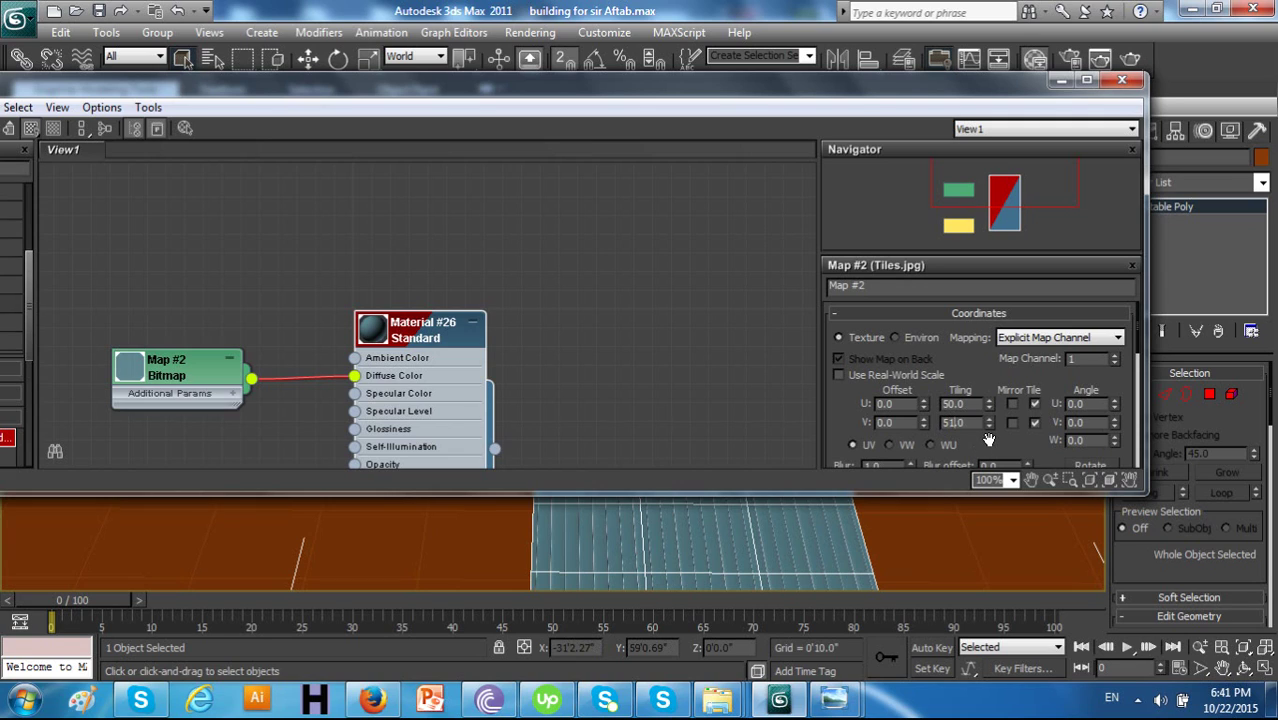
type("0")
key("Return")
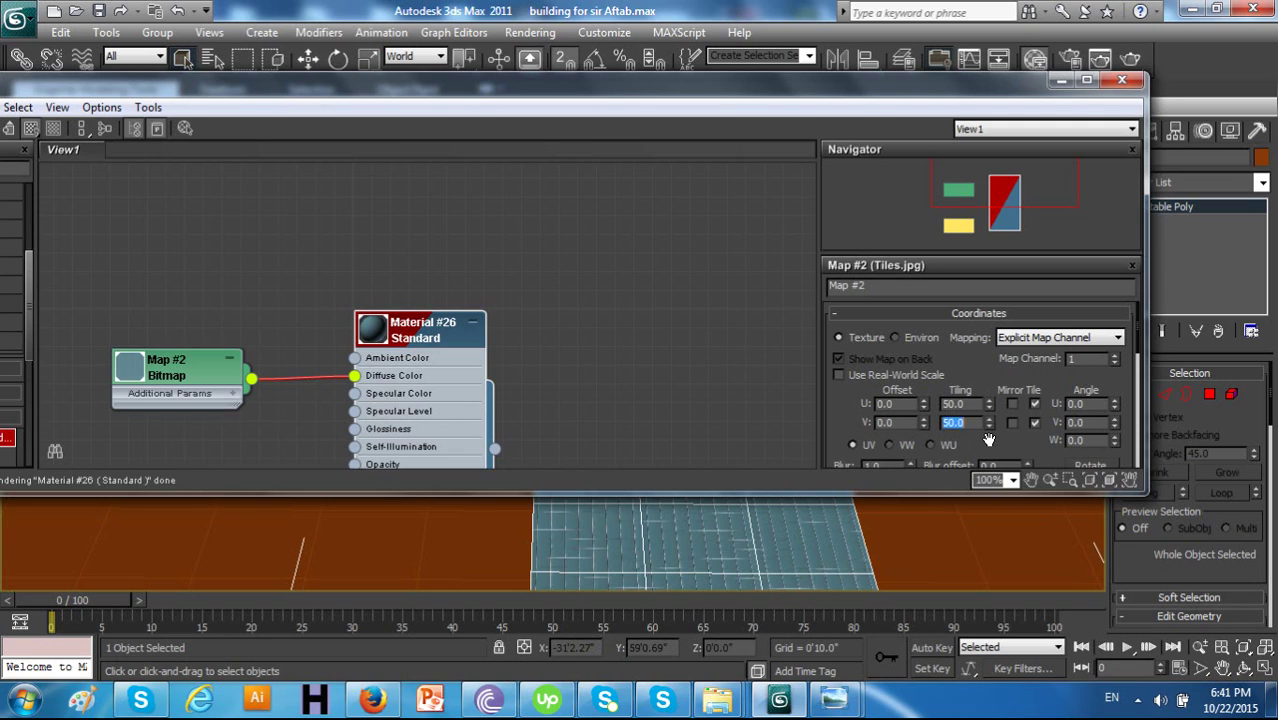
Set the tile map's V and U tiling to 30 and minimize the material editor
left_click(948, 422)
double_click(948, 422)
type("30")
key("Return")
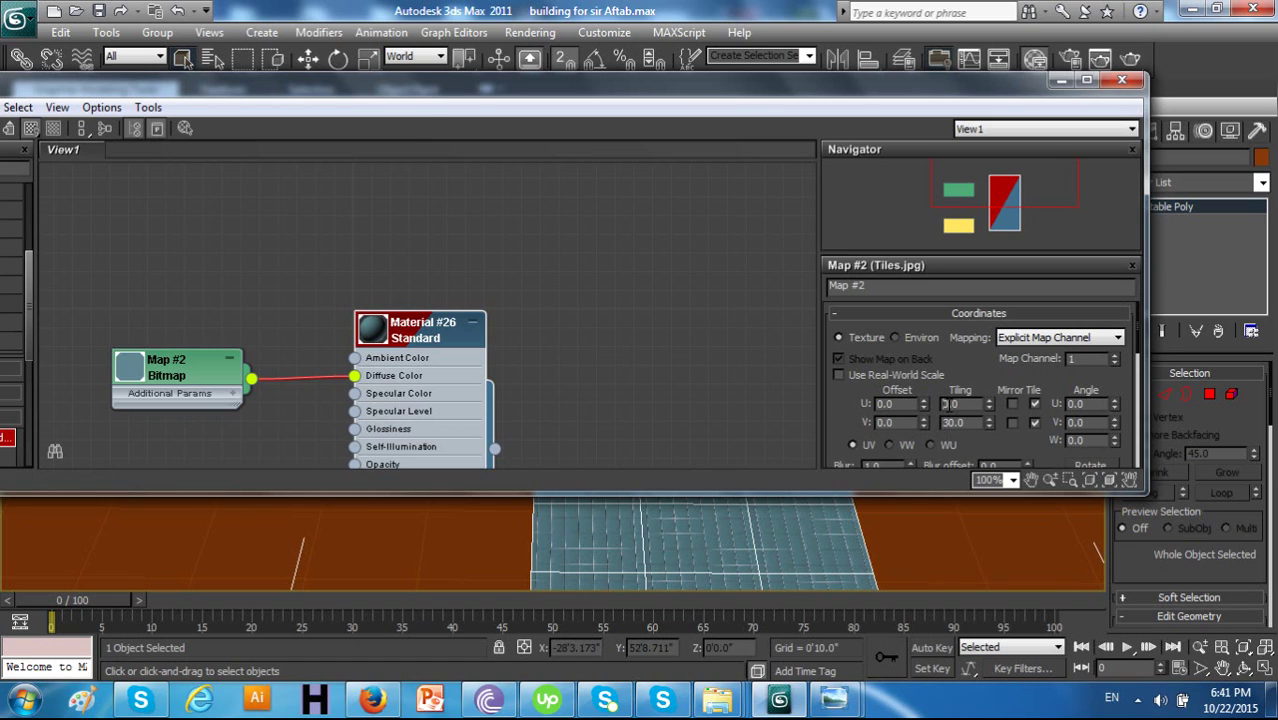
key("Return")
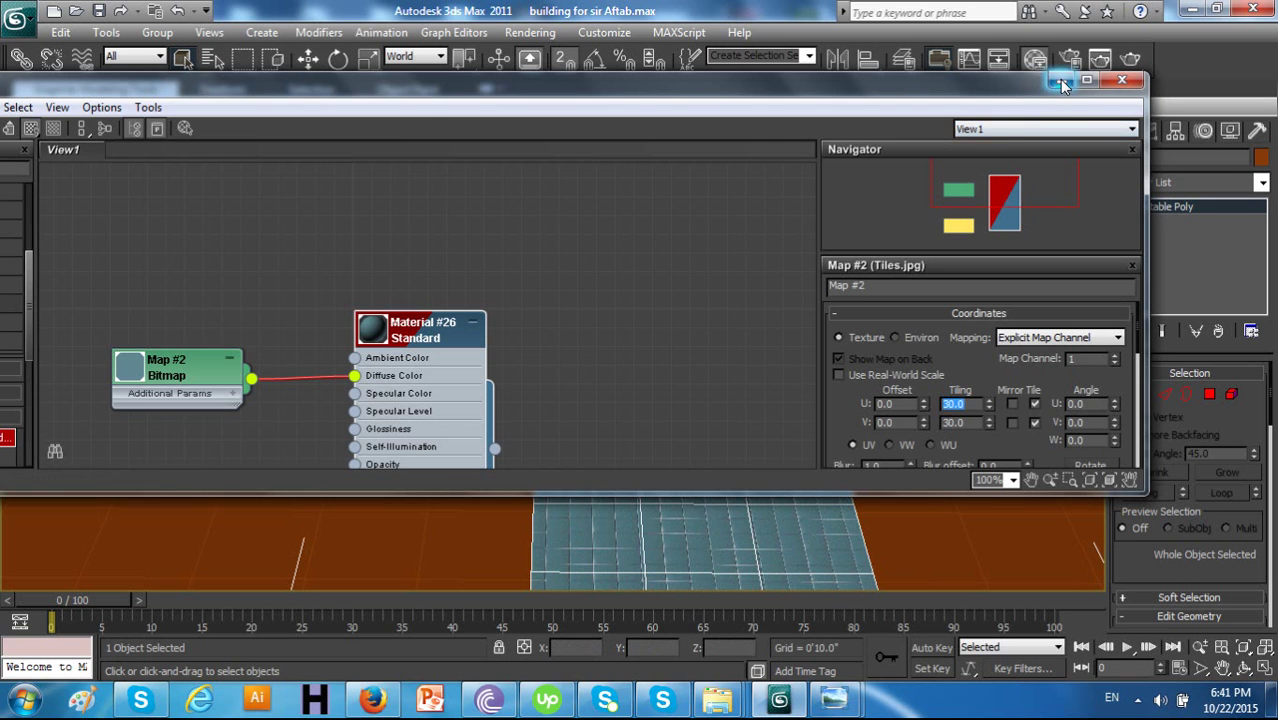
left_click(1062, 81)
Examine the tile pattern on the path up close and from farther away for its scale and alignment
scroll(764, 460, "up", 5)
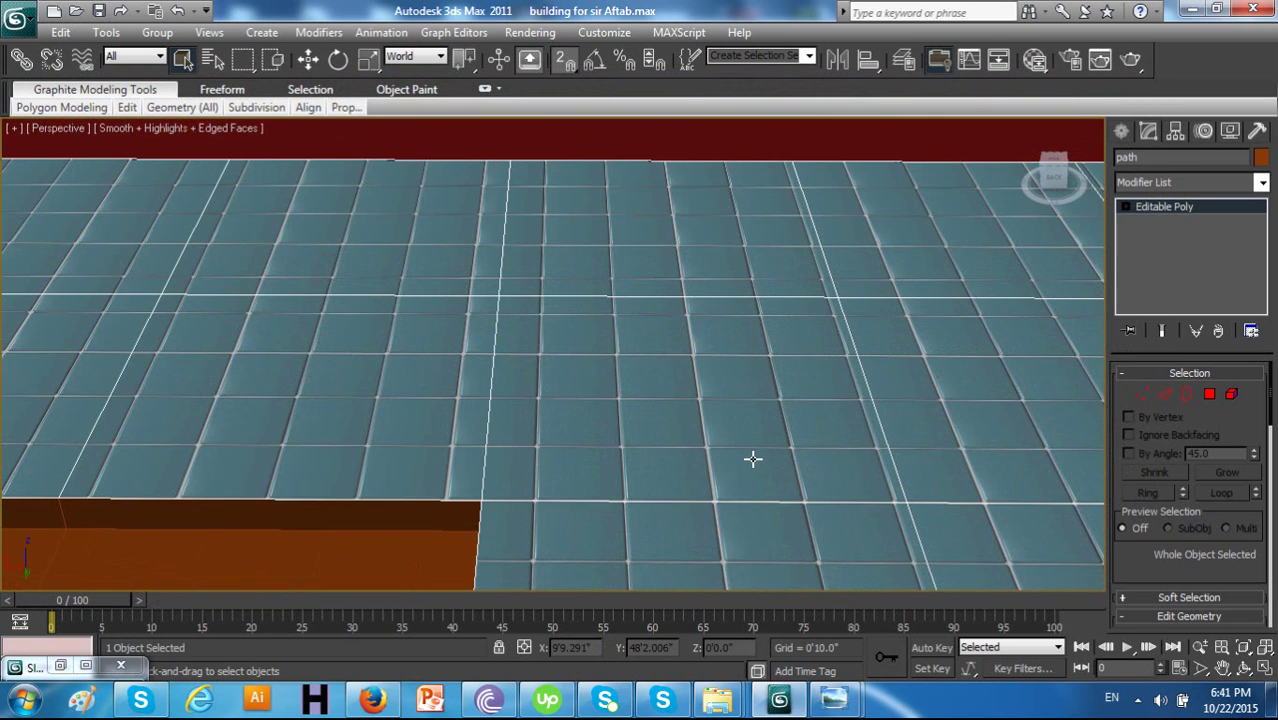
scroll(668, 394, "up", 5)
scroll(653, 382, "down", 10)
middle_click_drag(653, 382, 728, 452)
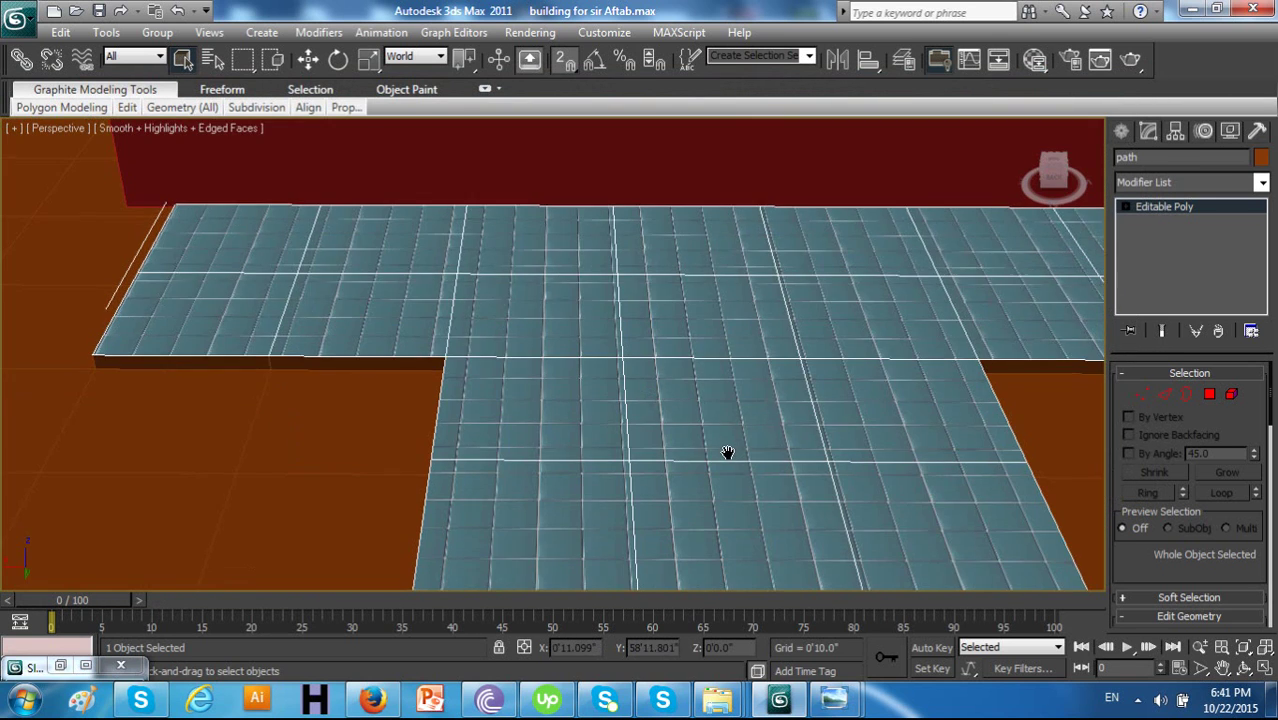
scroll(728, 452, "up", 6)
scroll(668, 443, "down", 3)
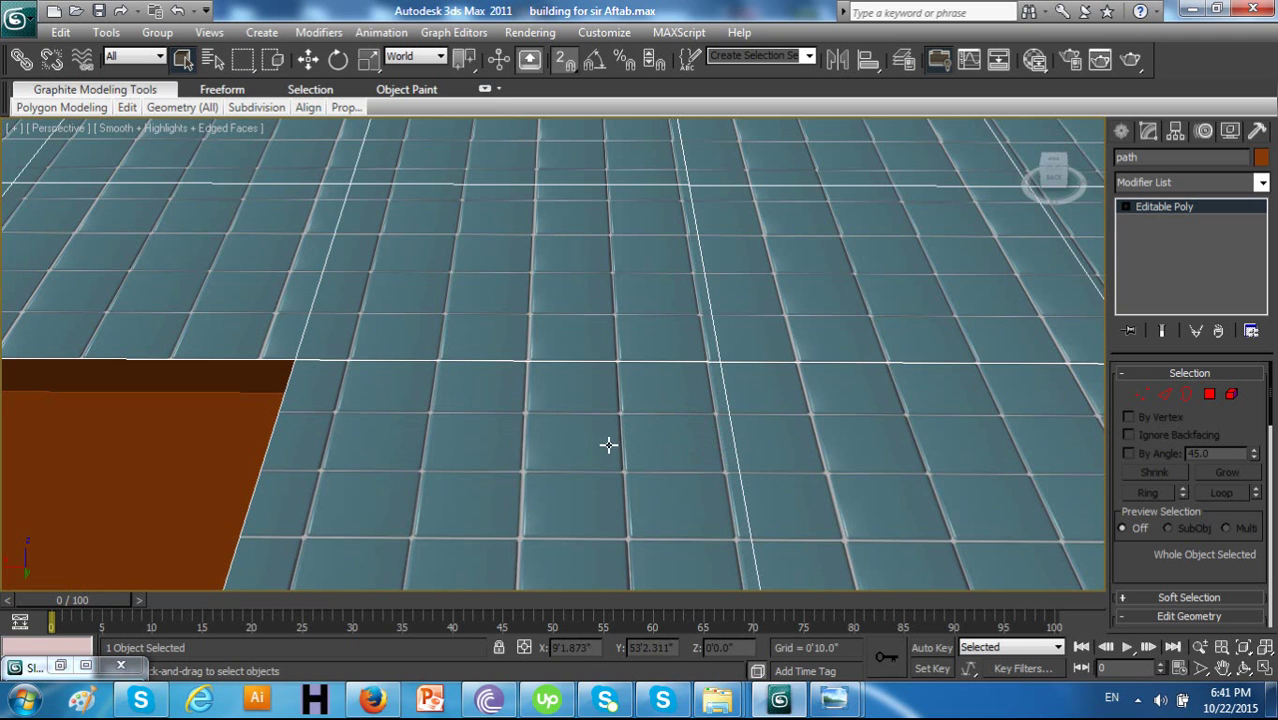
scroll(659, 434, "down", 6)
scroll(659, 432, "down", 2)
scroll(659, 432, "up", 12)
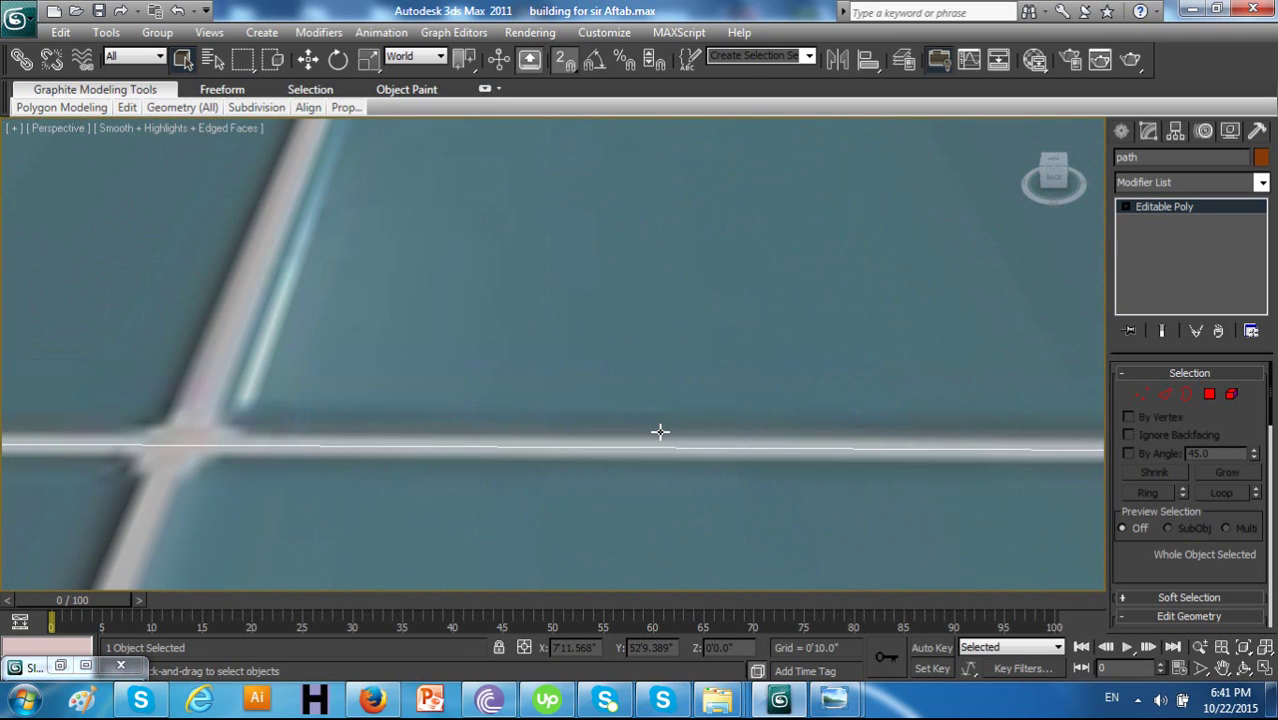
scroll(660, 428, "down", 5)
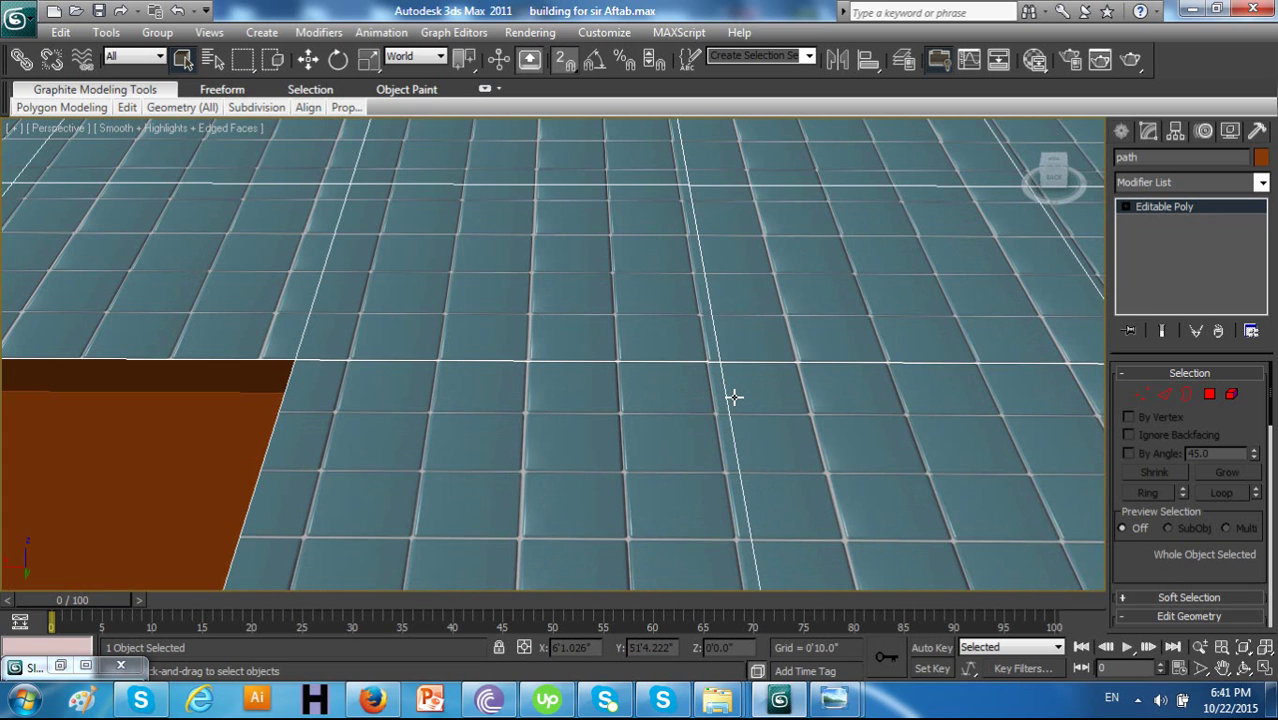
scroll(734, 397, "down", 8)
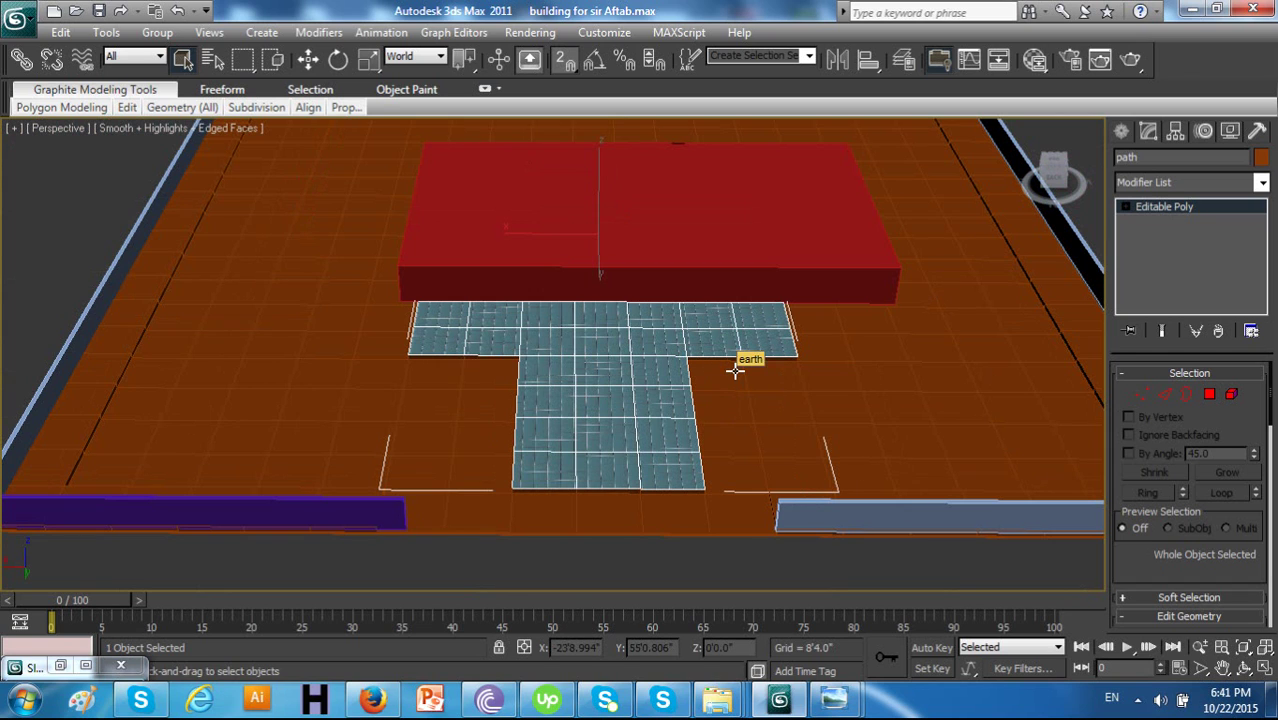
Turn off edged faces in the Perspective view and check the tiled path without its mesh lines
key("F4")
scroll(645, 394, "up", 8)
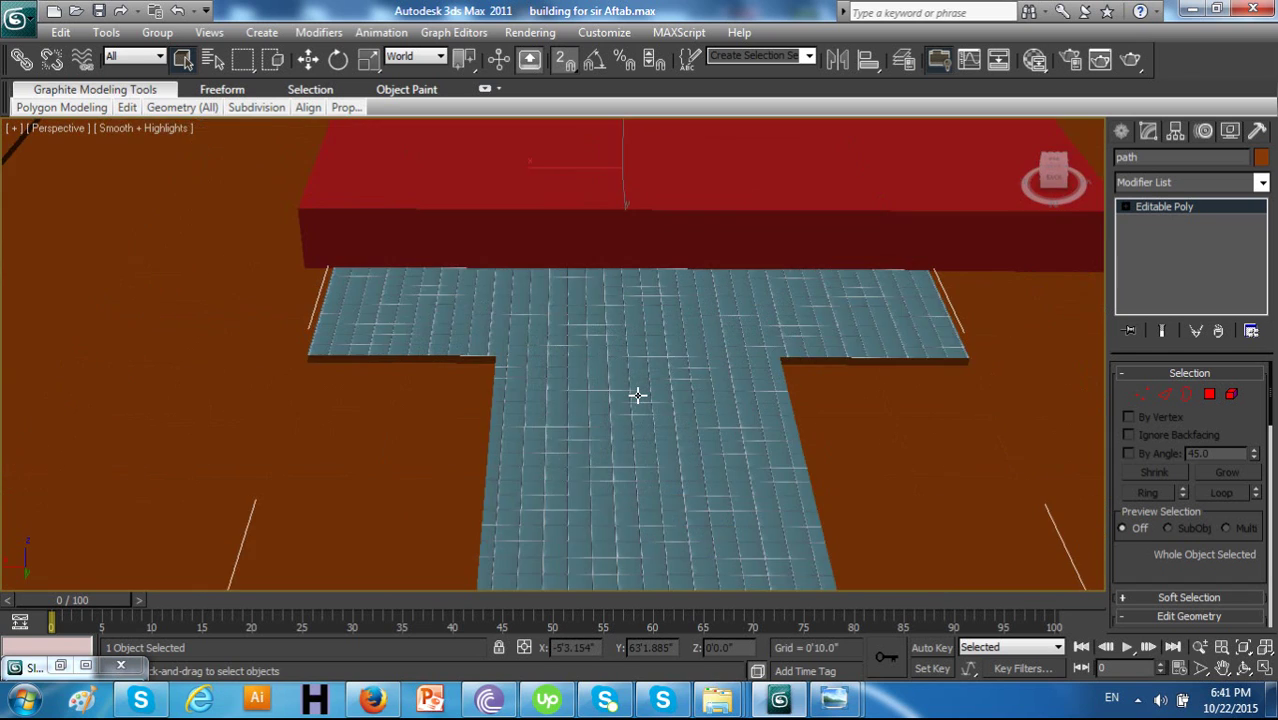
scroll(638, 395, "up", 5)
scroll(638, 395, "down", 8)
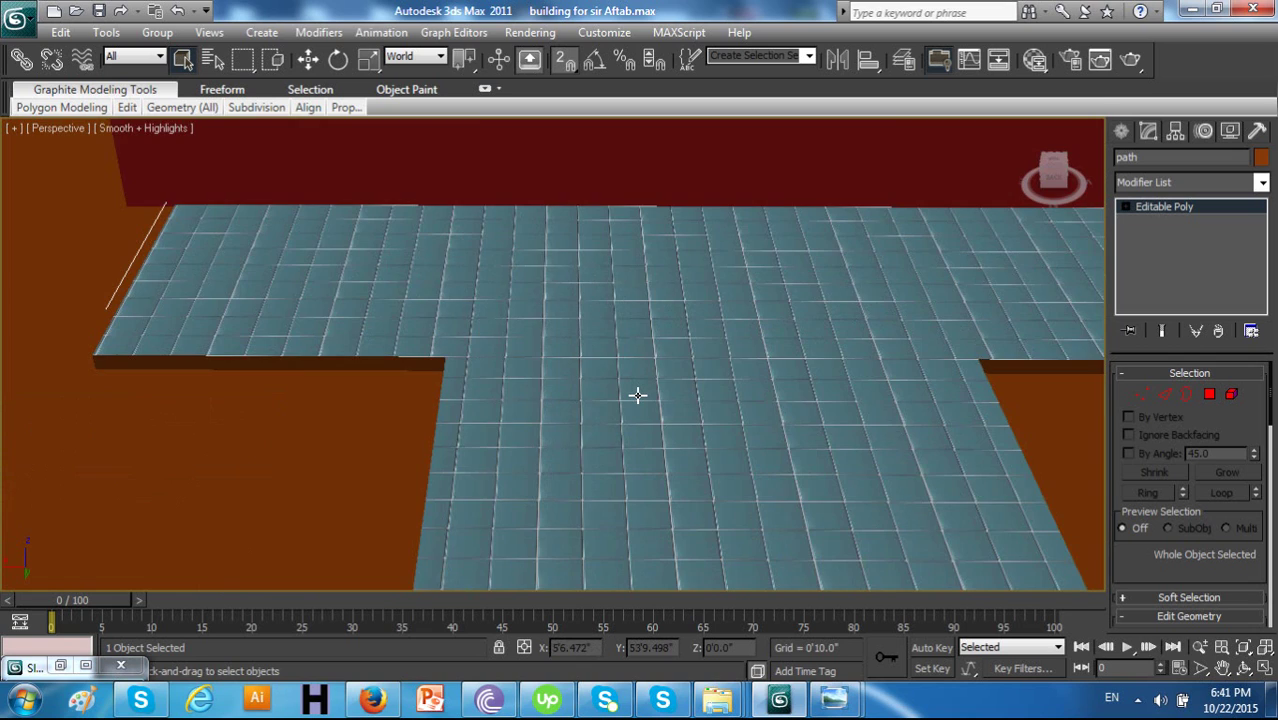
scroll(638, 395, "down", 5)
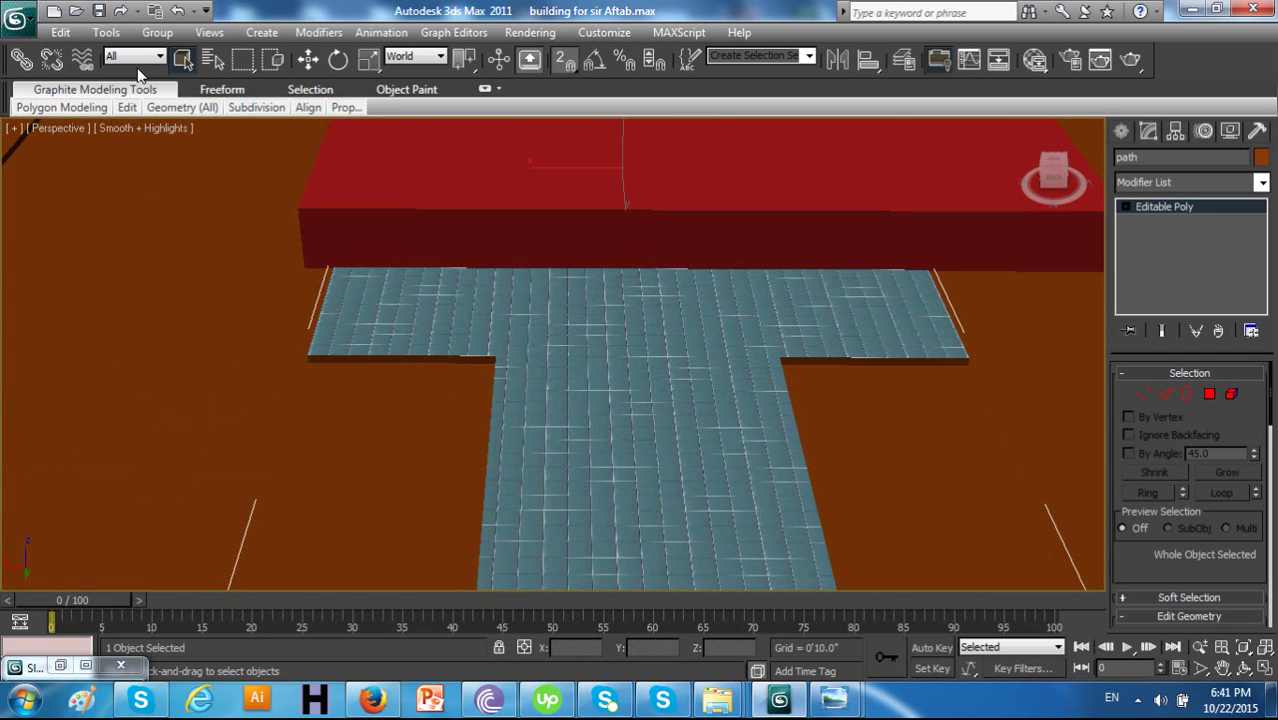
left_click(1143, 704)
left_click(1076, 544)
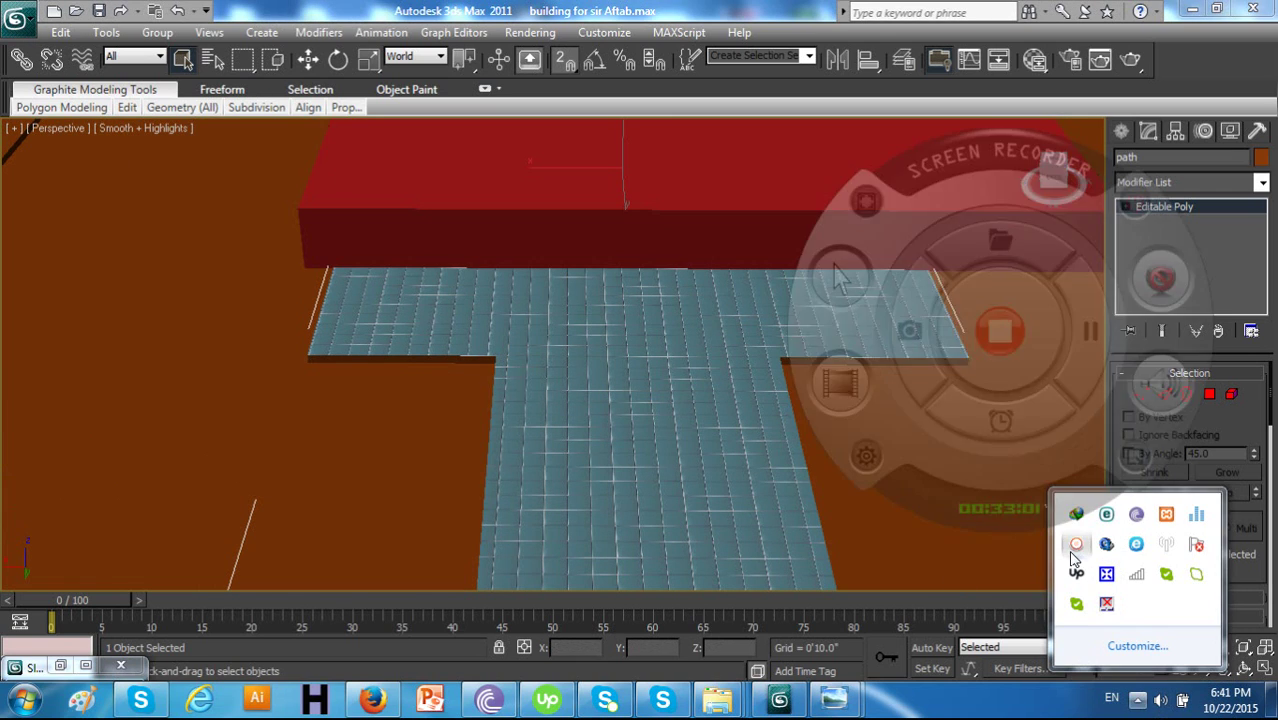